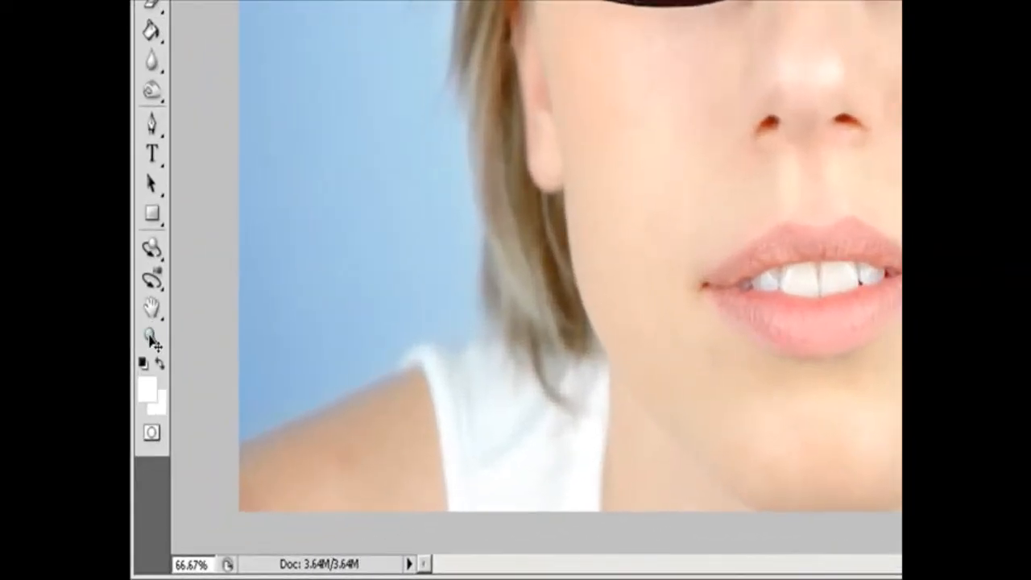
Magnify the hair and cheek beside the glasses to 200% with the Zoom tool, and zoom back out to 66.7%.
{"action": "left_click", "coordinate": [152, 338]}
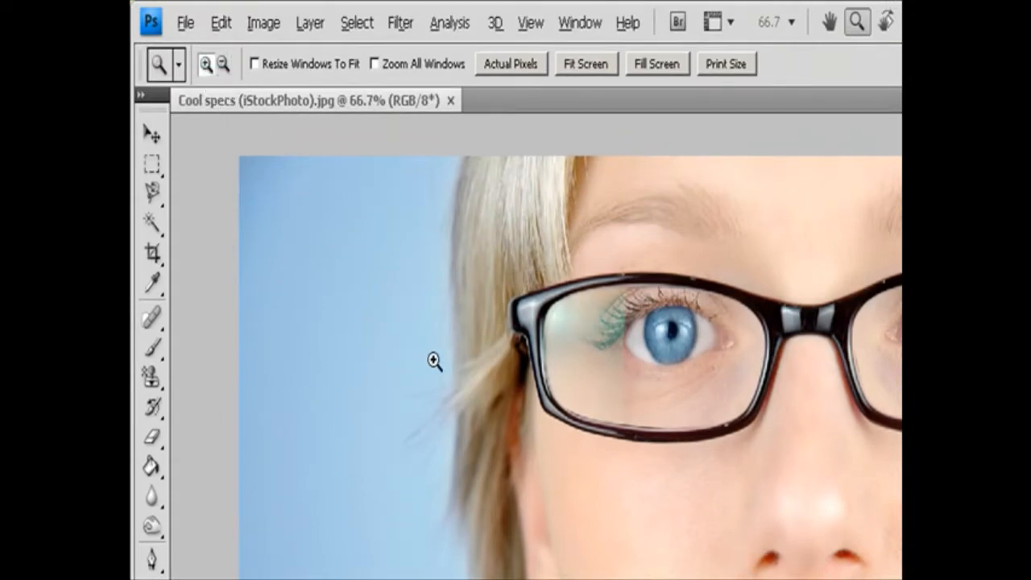
{"action": "left_click", "coordinate": [527, 441]}
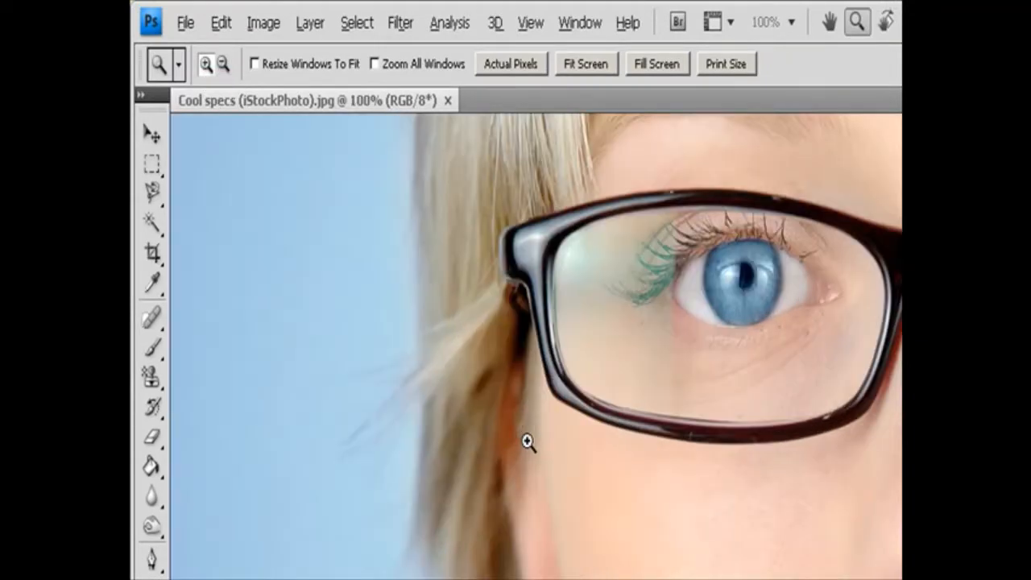
{"action": "left_click", "coordinate": [526, 441]}
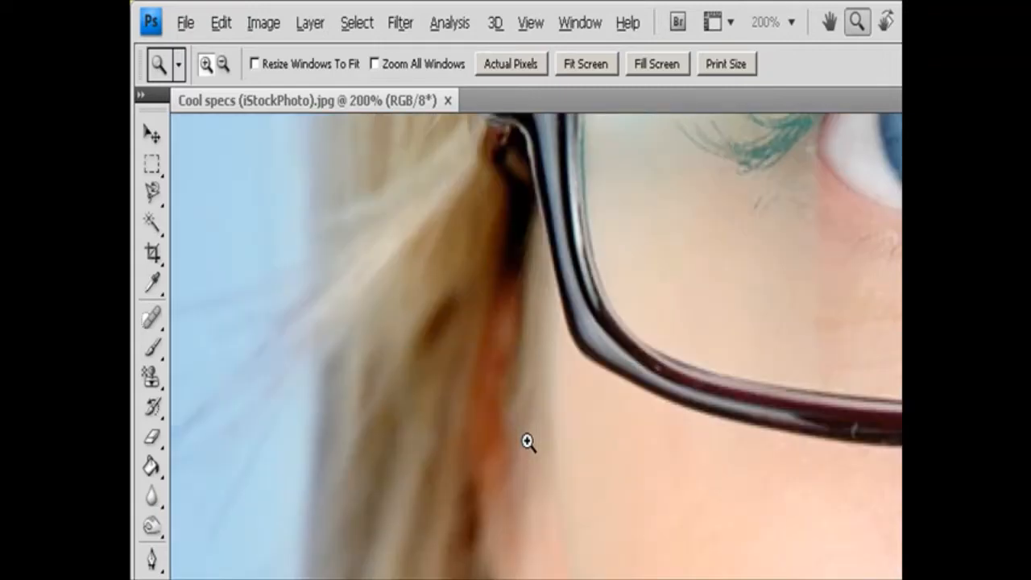
{"action": "left_click", "coordinate": [224, 64]}
{"action": "left_click", "coordinate": [606, 440]}
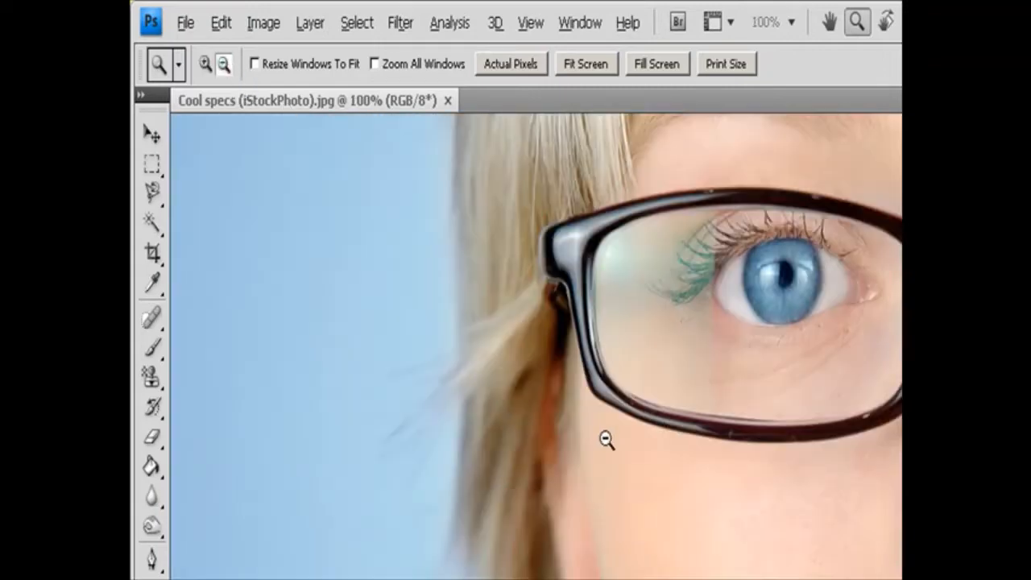
{"action": "left_click", "coordinate": [606, 439]}
{"action": "key", "text": "v"}
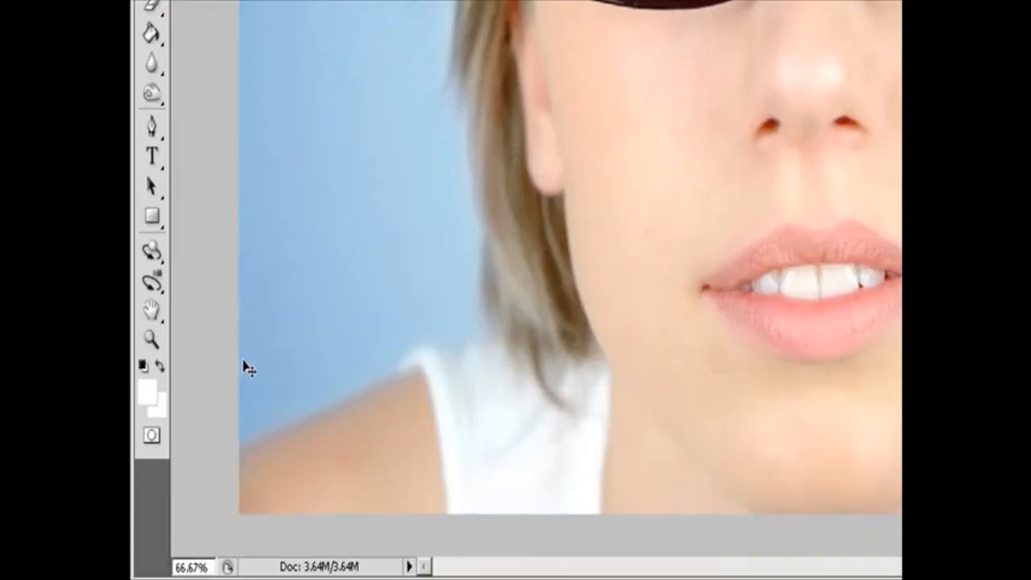
Magnify the blue eye behind the lens to 200% with the Zoom tool, and return to 66.7%.
{"action": "left_click", "coordinate": [151, 339]}
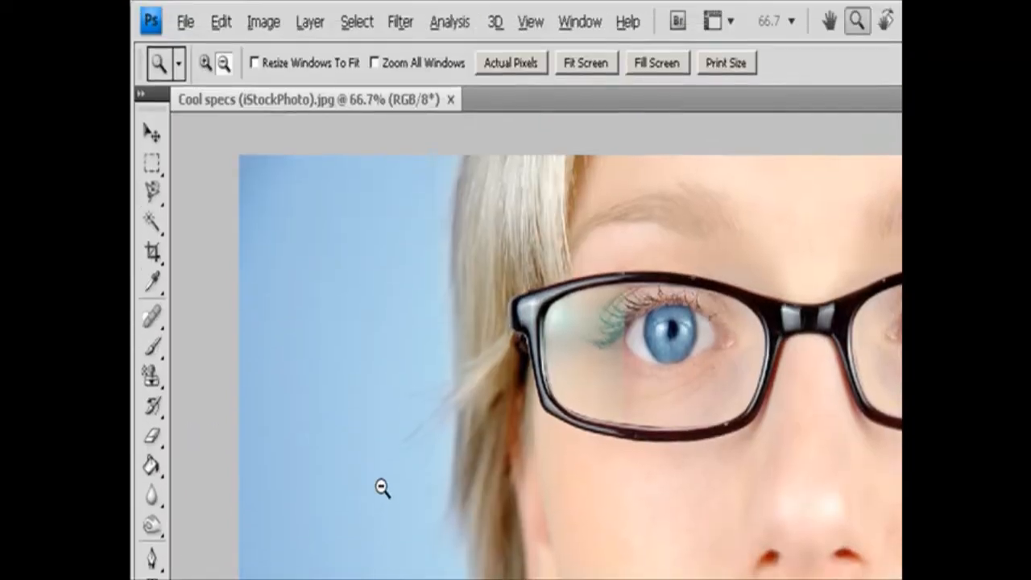
{"action": "key", "text": "alt"}
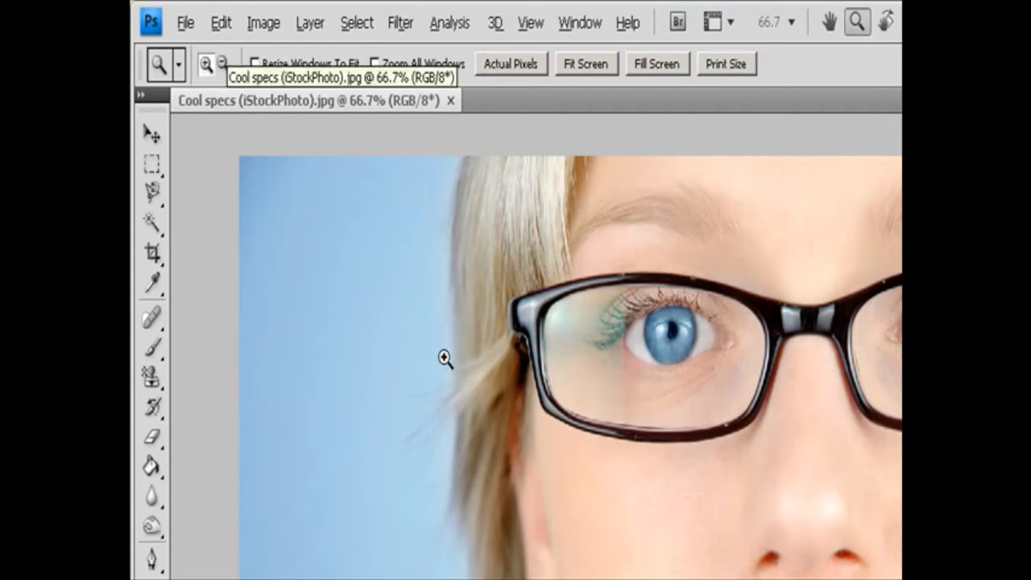
{"action": "left_click", "coordinate": [674, 348]}
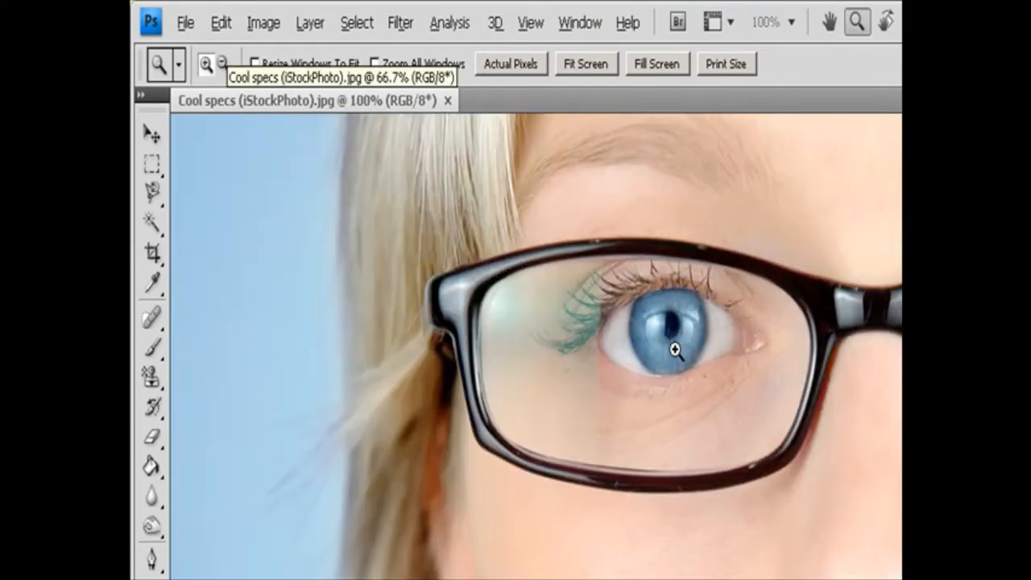
{"action": "left_click", "coordinate": [674, 348]}
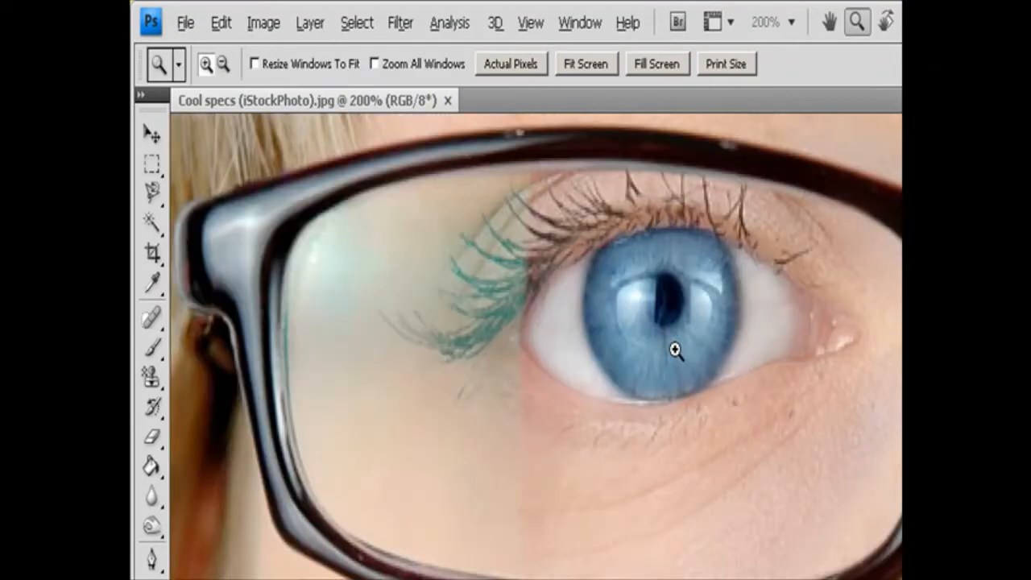
{"action": "key", "text": "alt"}
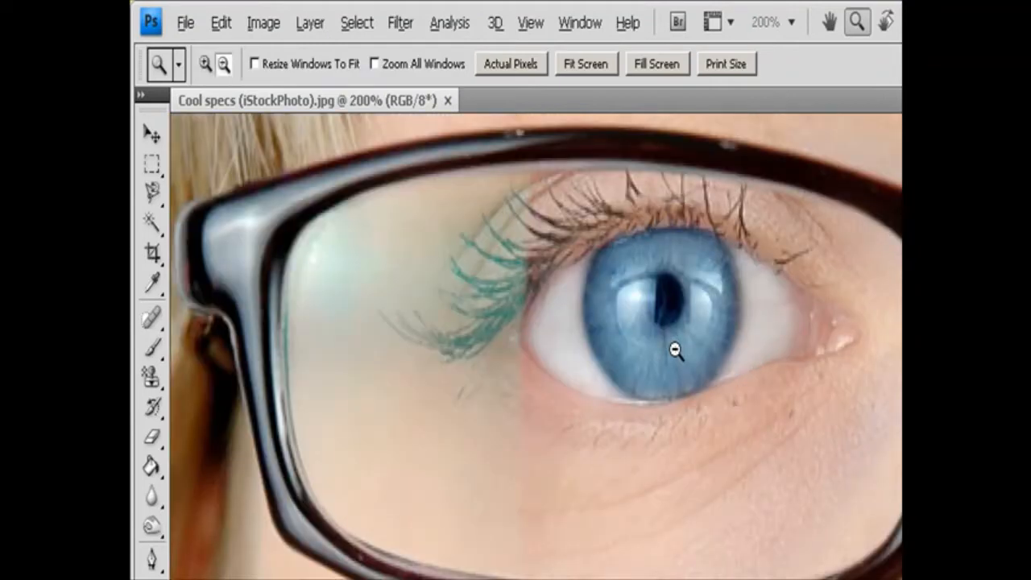
{"action": "left_click", "coordinate": [674, 349], "text": "alt"}
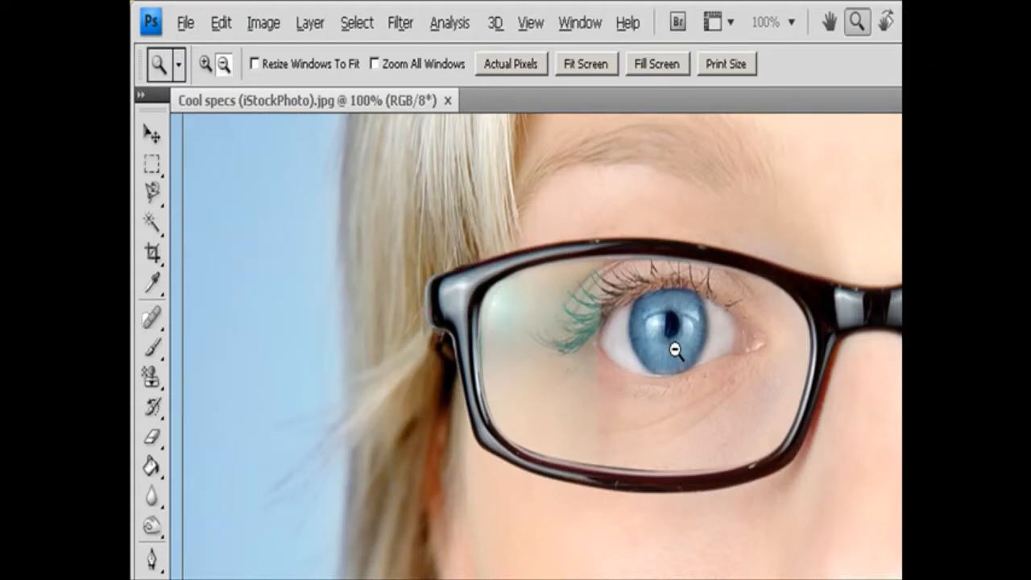
{"action": "left_click", "coordinate": [674, 349], "text": "alt"}
{"action": "key", "text": "v"}
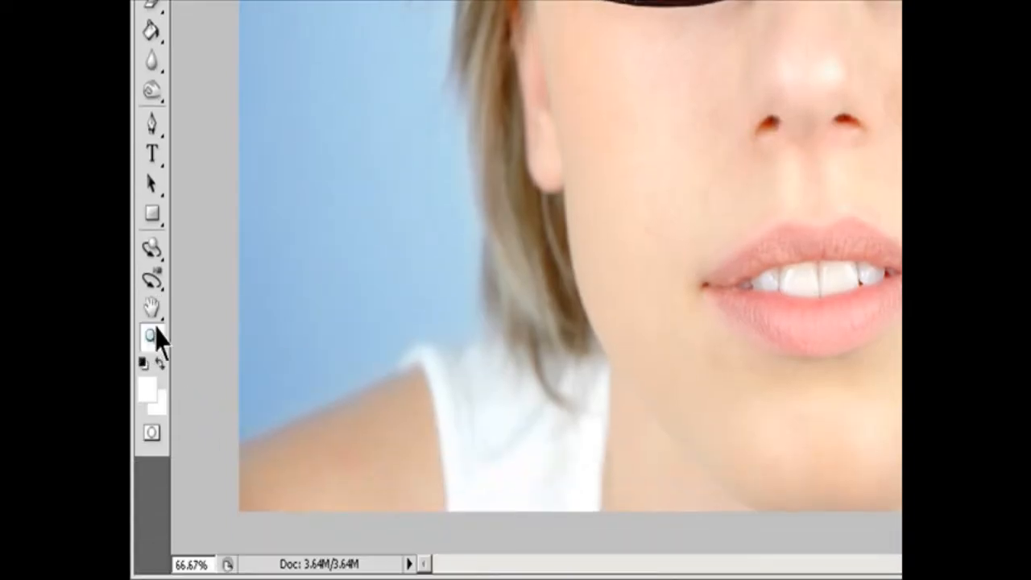
Zoom continuously in and out around the corner of the mouth, between about 55% and 118%.
{"action": "left_click", "coordinate": [156, 330]}
{"action": "scroll", "coordinate": [722, 251], "scroll_direction": "up", "scroll_amount": 3}
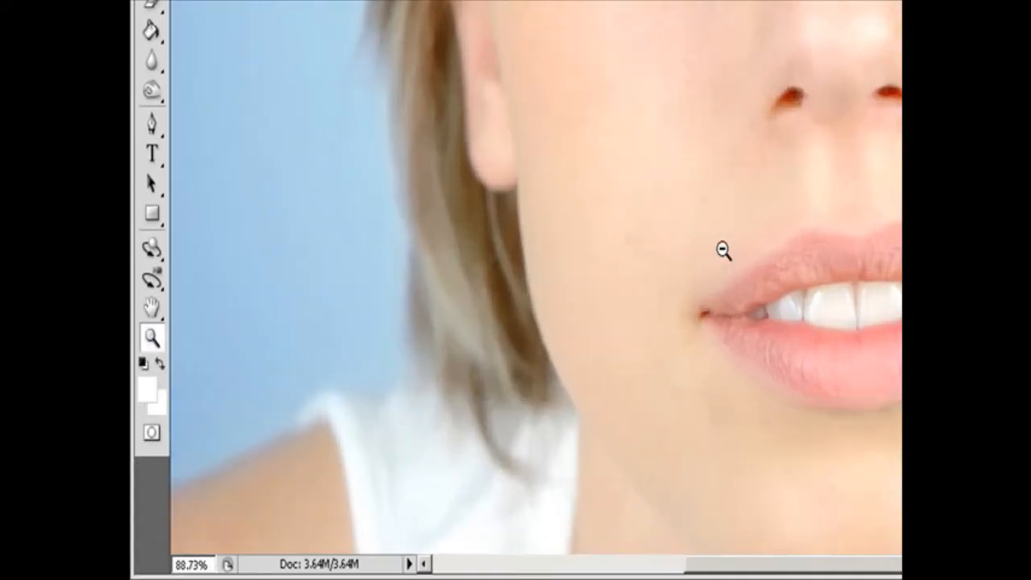
{"action": "scroll", "coordinate": [723, 250], "scroll_direction": "up", "scroll_amount": 2}
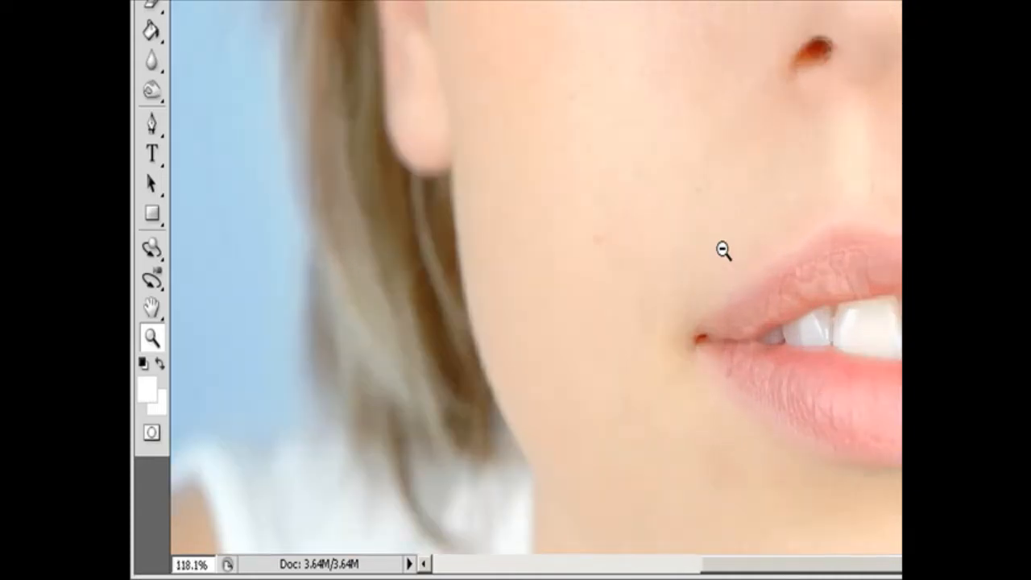
{"action": "scroll", "coordinate": [723, 251], "scroll_direction": "down", "scroll_amount": 2}
{"action": "scroll", "coordinate": [722, 251], "scroll_direction": "down", "scroll_amount": 2}
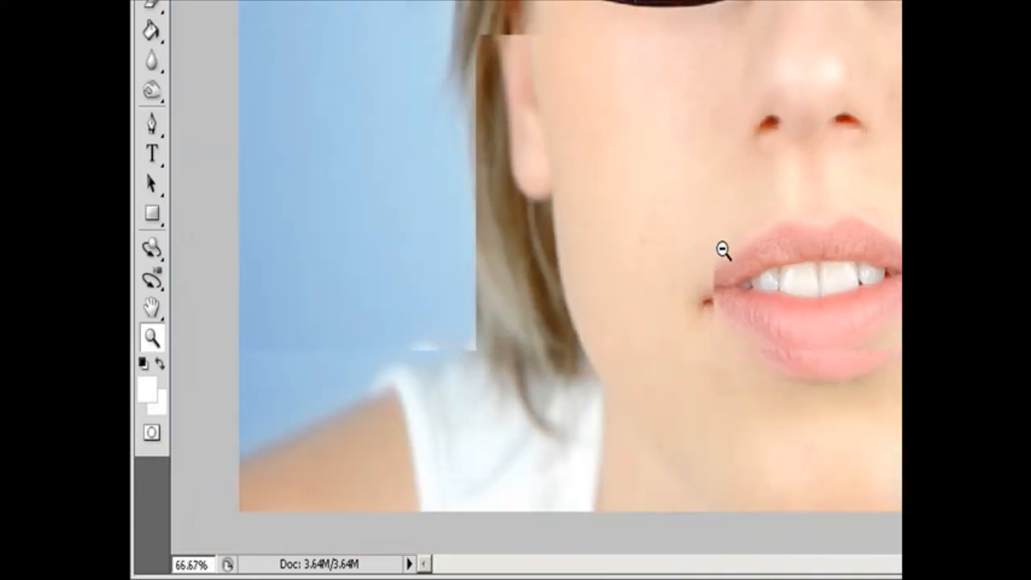
{"action": "scroll", "coordinate": [722, 250], "scroll_direction": "down", "scroll_amount": 1}
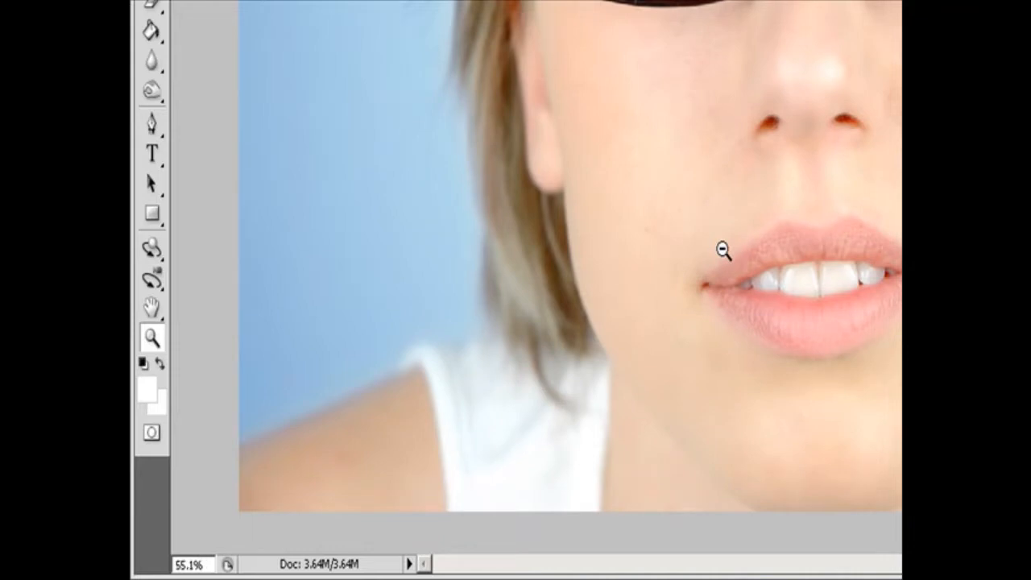
{"action": "scroll", "coordinate": [723, 250], "scroll_direction": "up", "scroll_amount": 1}
{"action": "scroll", "coordinate": [723, 251], "scroll_direction": "up", "scroll_amount": 1}
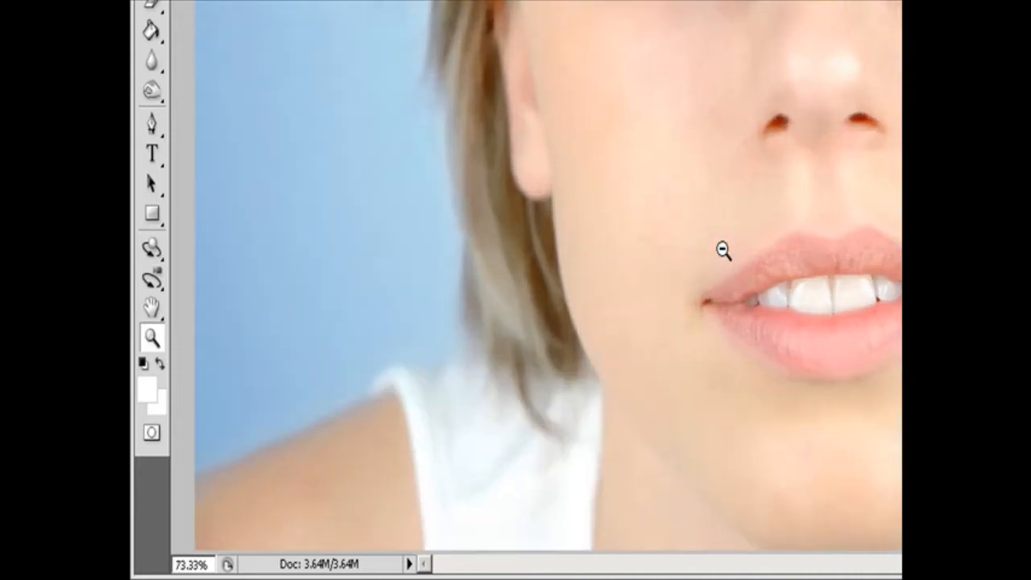
{"action": "scroll", "coordinate": [722, 250], "scroll_direction": "up", "scroll_amount": 1}
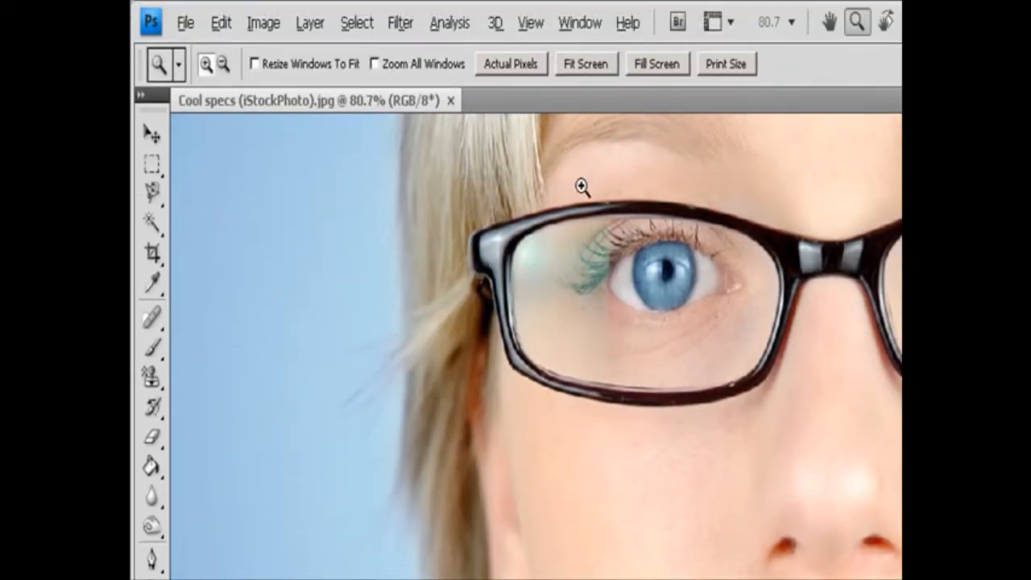
Enlarge marked areas around one eye to about 399% with the Zoom tool, and pan across to the other eye.
{"action": "left_click_drag", "start_coordinate": [552, 172], "coordinate": [820, 459]}
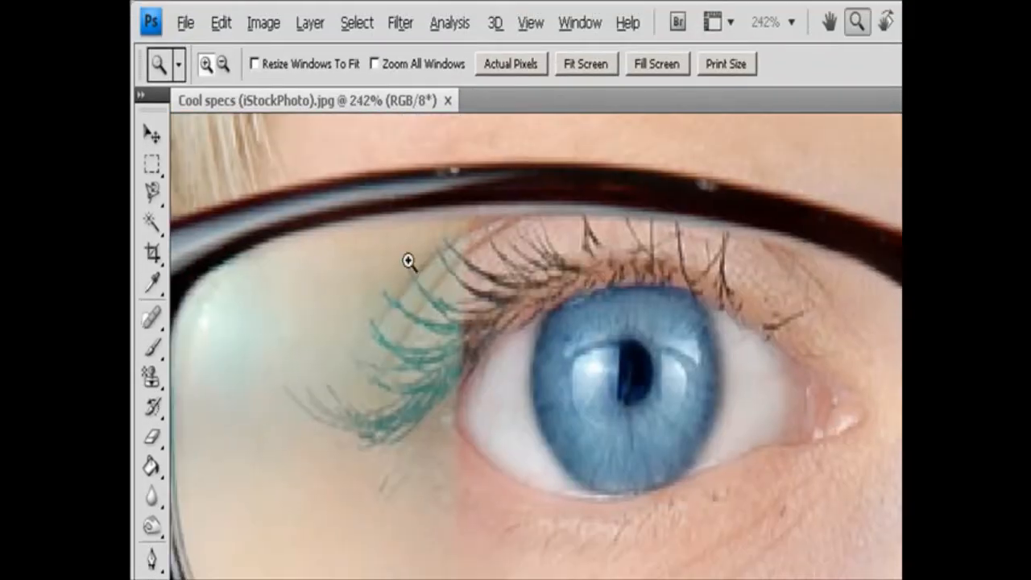
{"action": "left_click_drag", "start_coordinate": [398, 248], "coordinate": [657, 372]}
{"action": "key", "text": "space"}
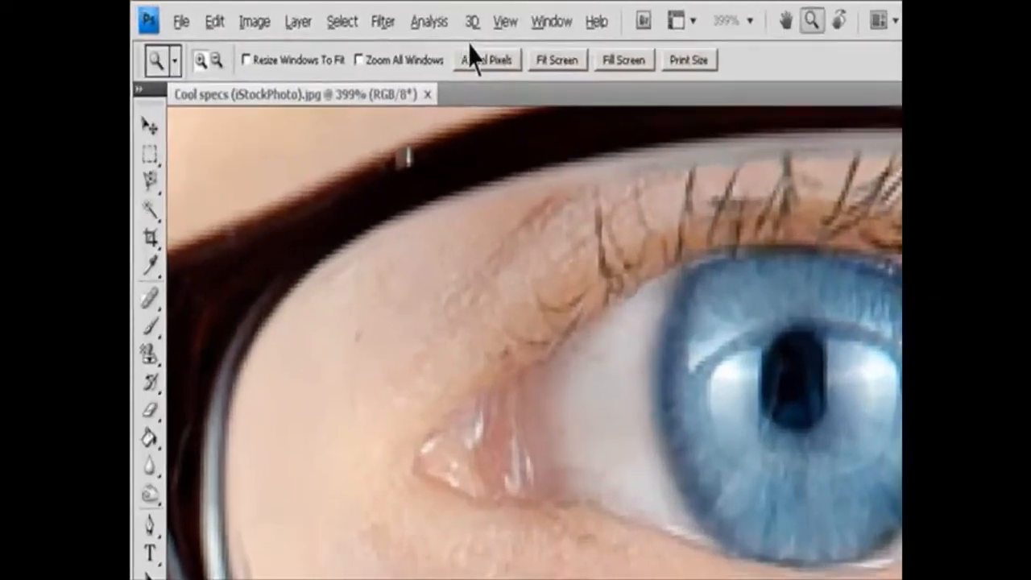
Reduce the magnification one preset to 300% with Zoom Out, and raise it to 400% with Zoom In.
{"action": "left_click", "coordinate": [358, 13]}
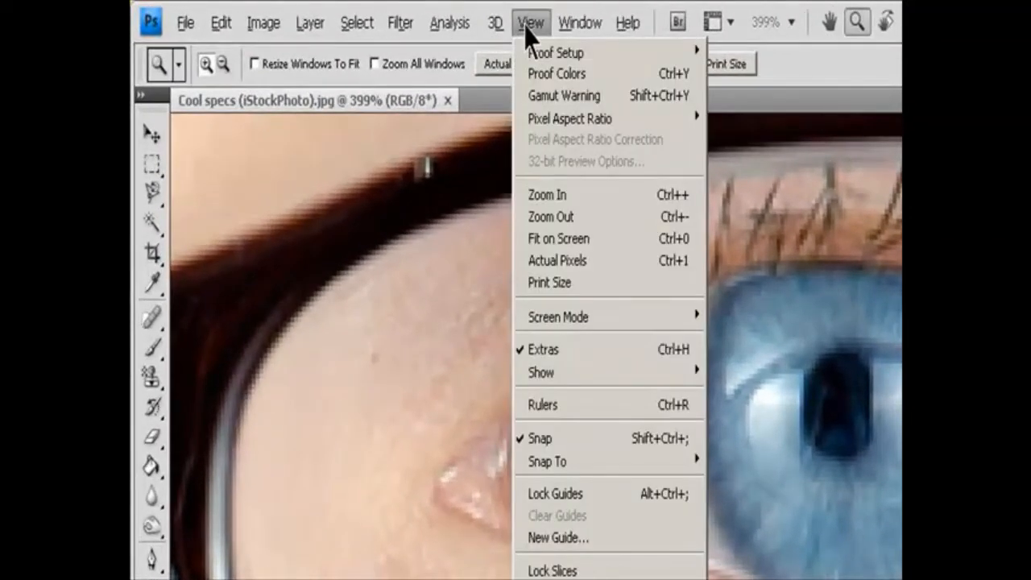
{"action": "left_click", "coordinate": [591, 218]}
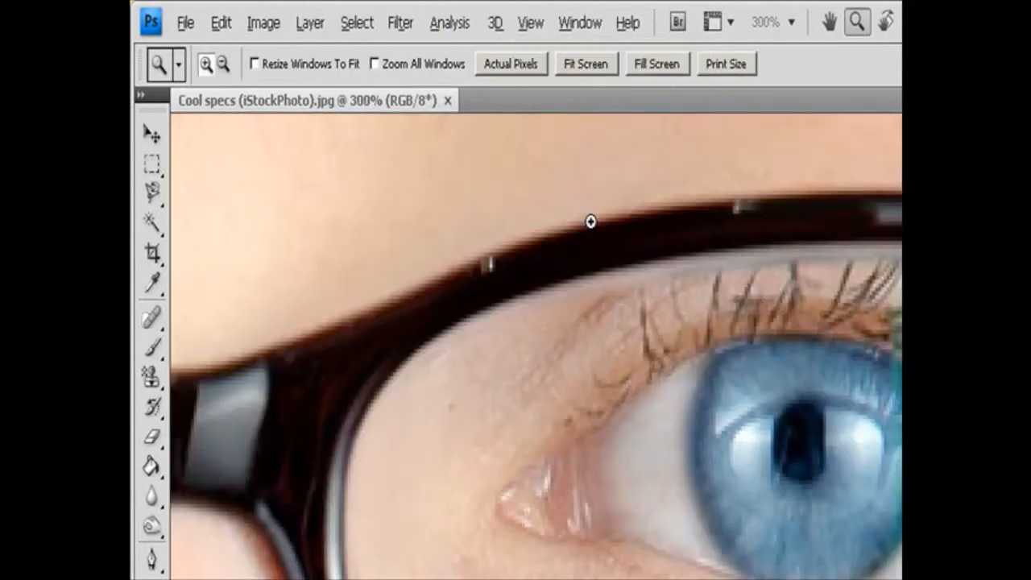
{"action": "left_click", "coordinate": [535, 24]}
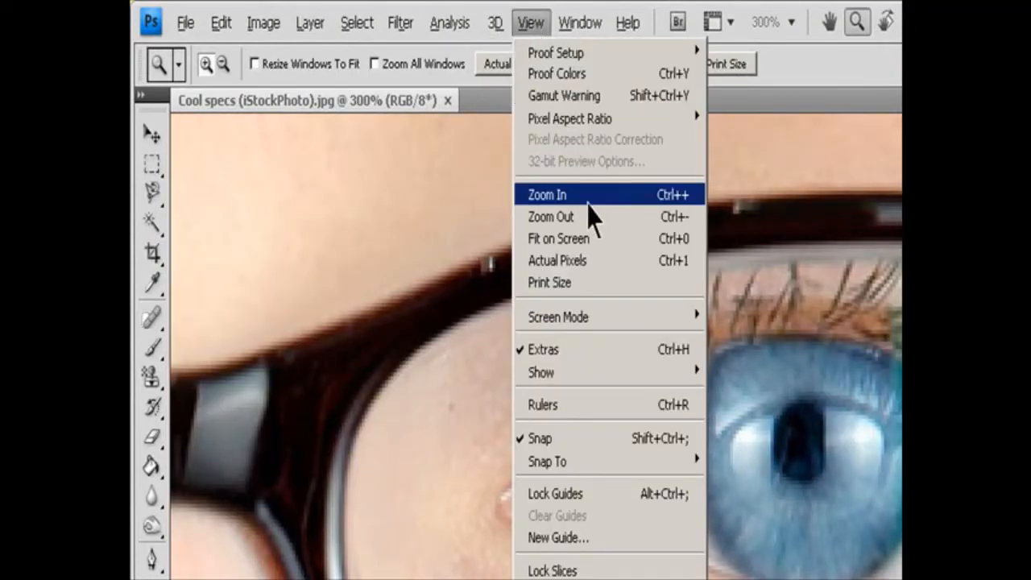
{"action": "left_click", "coordinate": [588, 202]}
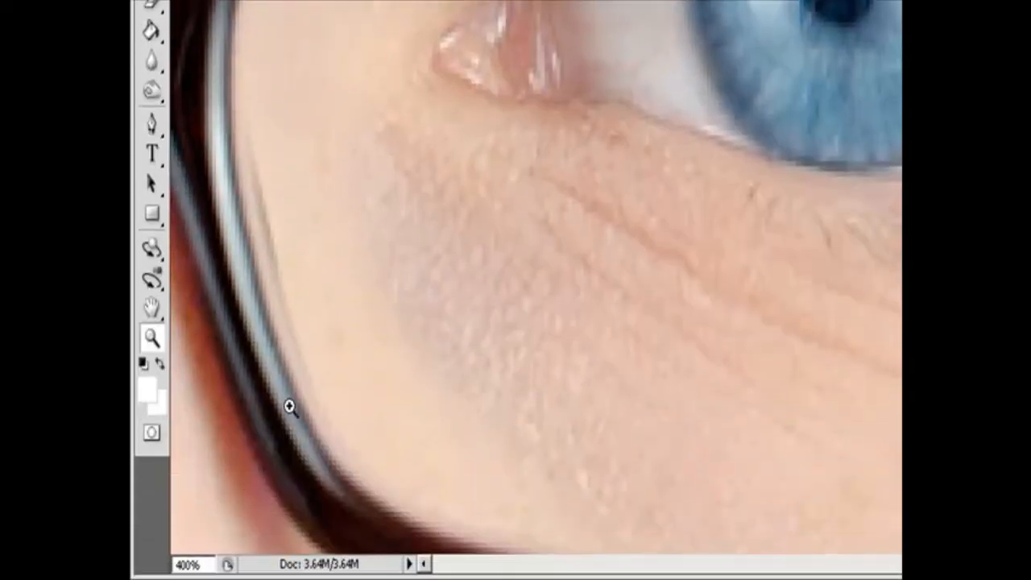
Enter exact magnifications for the photo: 66.67% first, and 100% after it.
{"action": "left_click", "coordinate": [203, 564]}
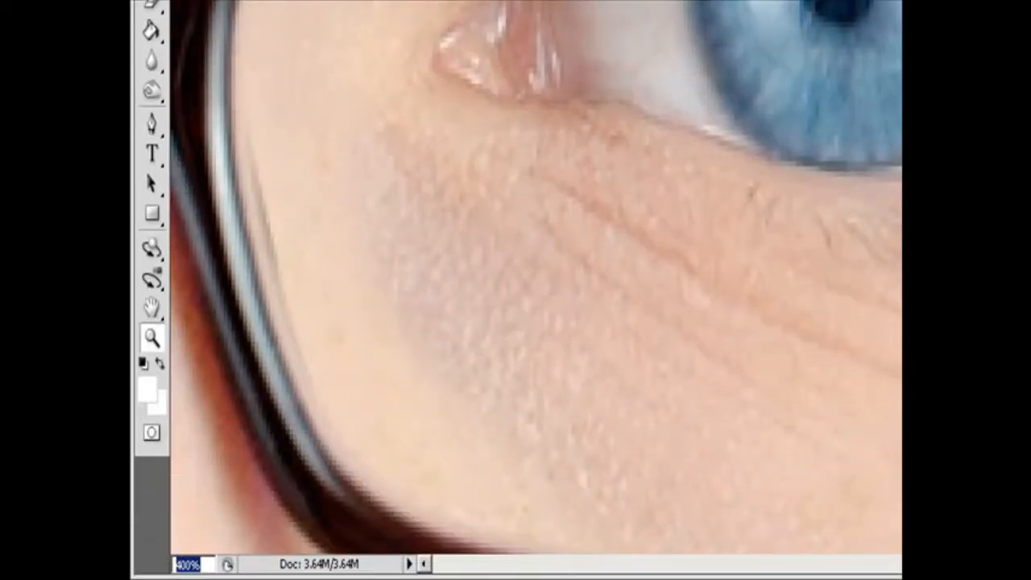
{"action": "type", "text": "66.67"}
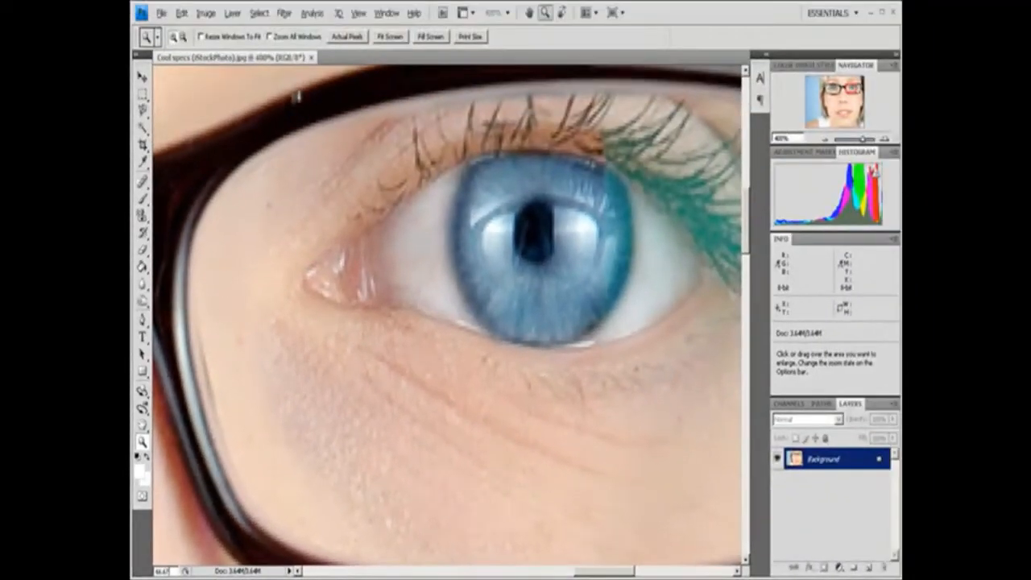
{"action": "key", "text": "Return"}
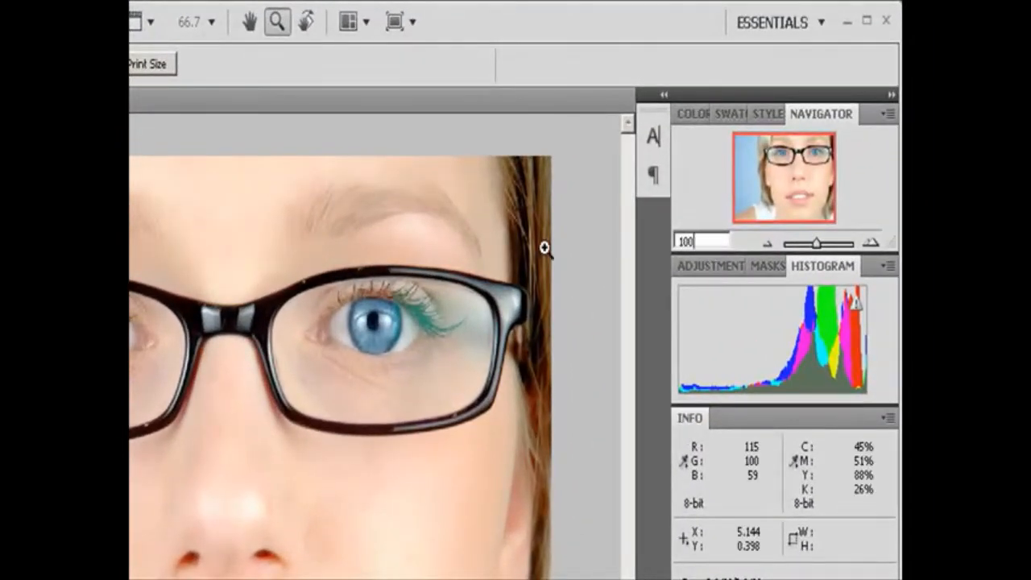
{"action": "left_click", "coordinate": [544, 246]}
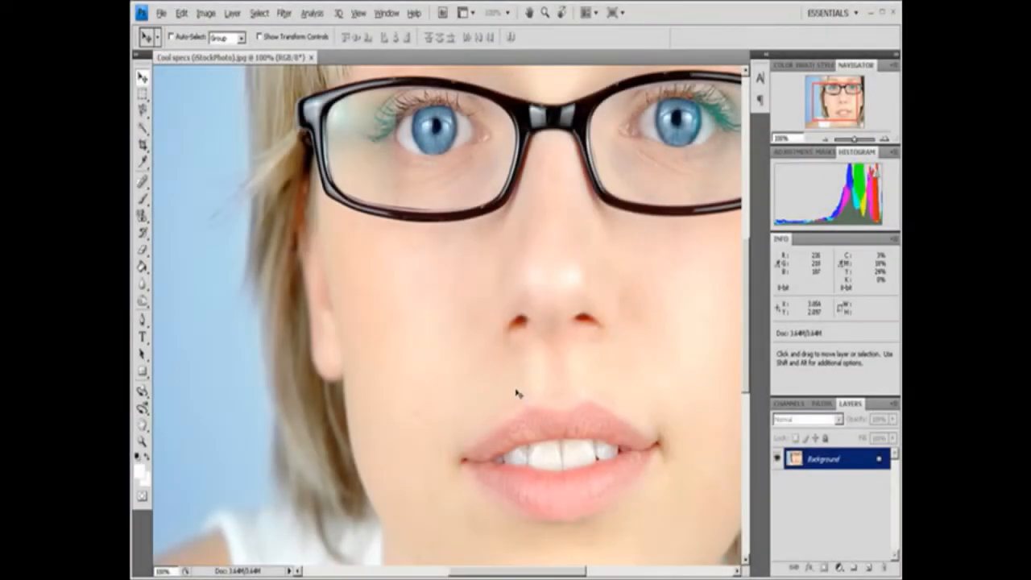
Pan around the face at 100%, and zoom back out to 66.7% to see the whole photo.
{"action": "left_click_drag", "start_coordinate": [483, 577], "coordinate": [512, 577]}
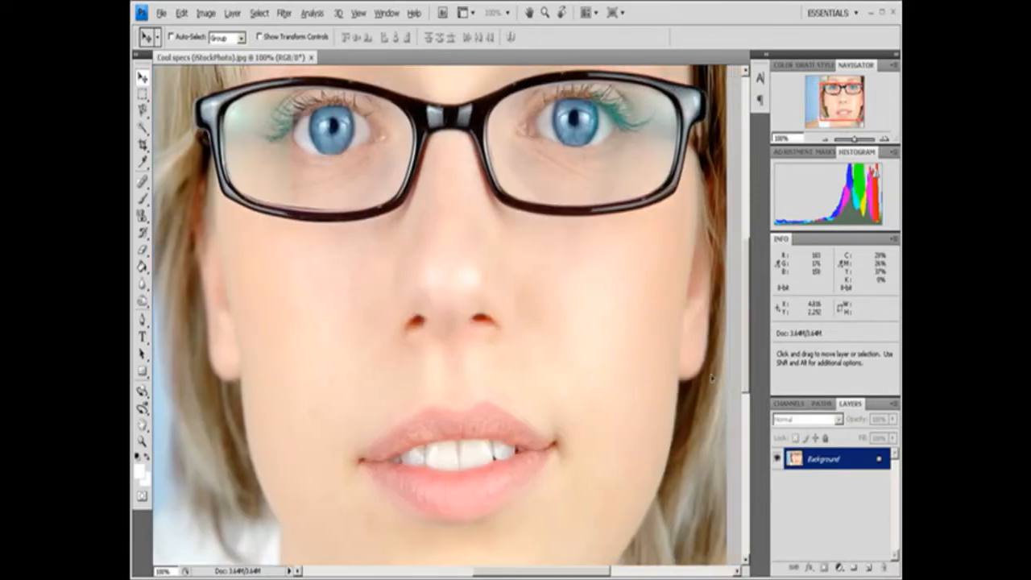
{"action": "left_click_drag", "start_coordinate": [748, 318], "coordinate": [748, 295]}
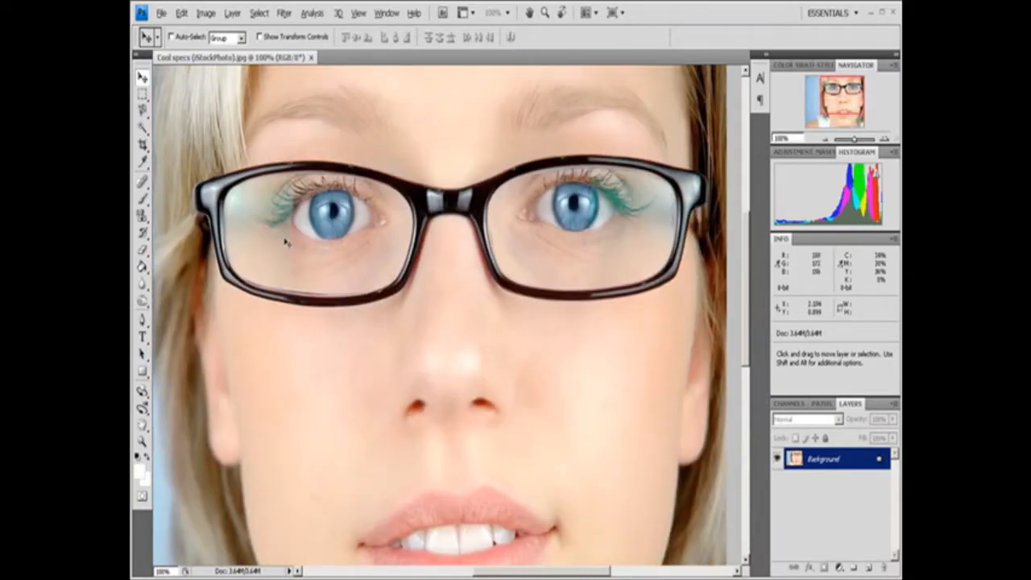
{"action": "left_click_drag", "start_coordinate": [283, 230], "coordinate": [449, 268]}
{"action": "left_click_drag", "start_coordinate": [486, 341], "coordinate": [238, 314]}
{"action": "key", "text": "h"}
{"action": "key", "text": "ctrl+minus"}
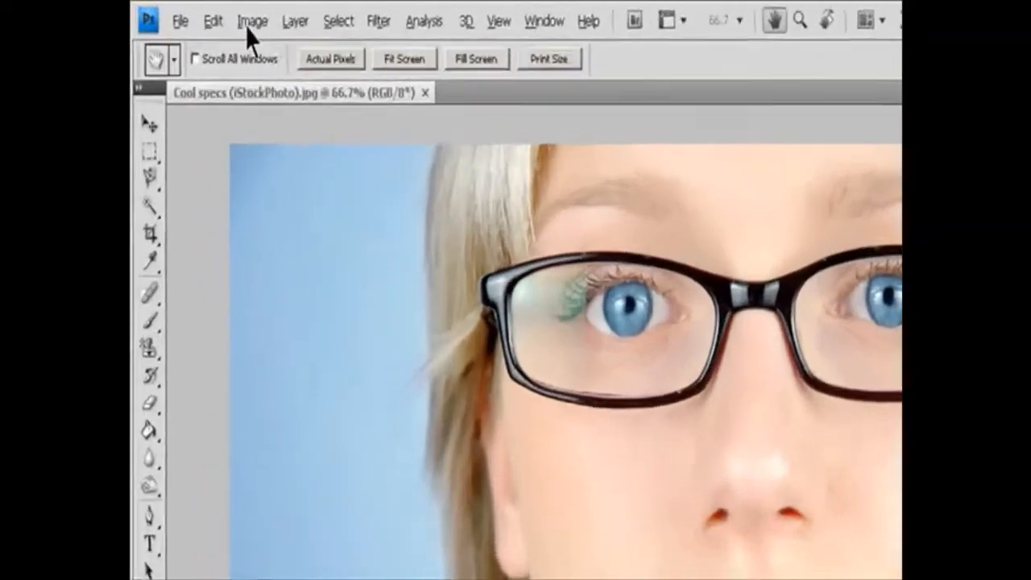
Open the Image Size settings and enable Resample Image and Constrain Proportions.
{"action": "left_click", "coordinate": [206, 13]}
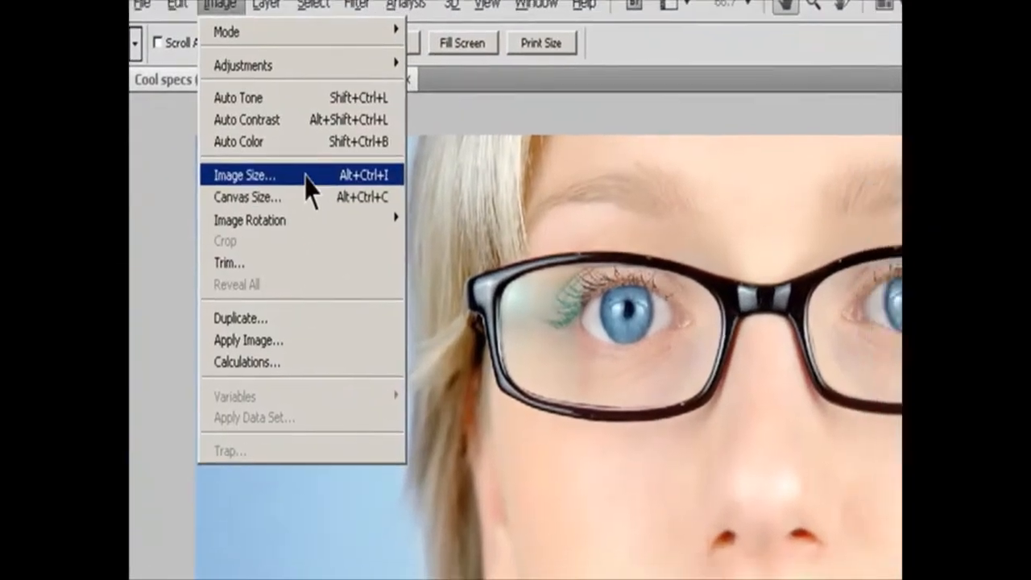
{"action": "left_click", "coordinate": [347, 198]}
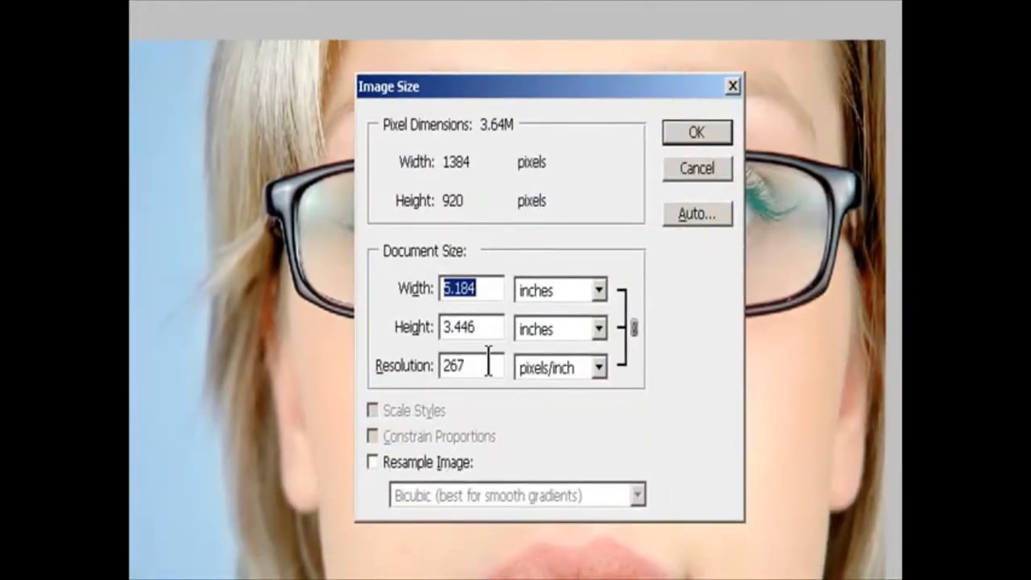
{"action": "left_click", "coordinate": [372, 463]}
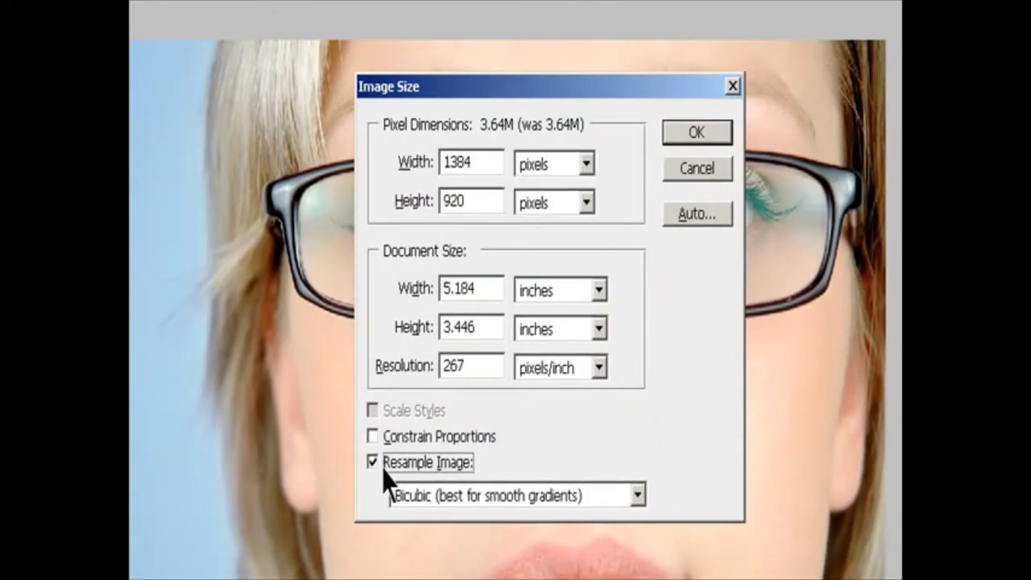
{"action": "left_click", "coordinate": [392, 439]}
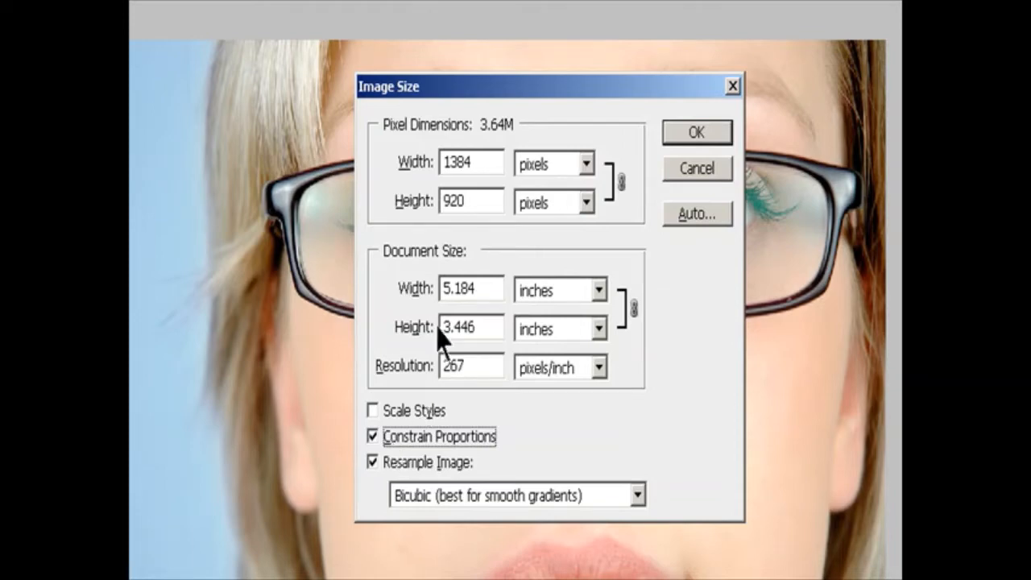
Set the image's pixel width to 800 pixels.
{"action": "double_click", "coordinate": [481, 165]}
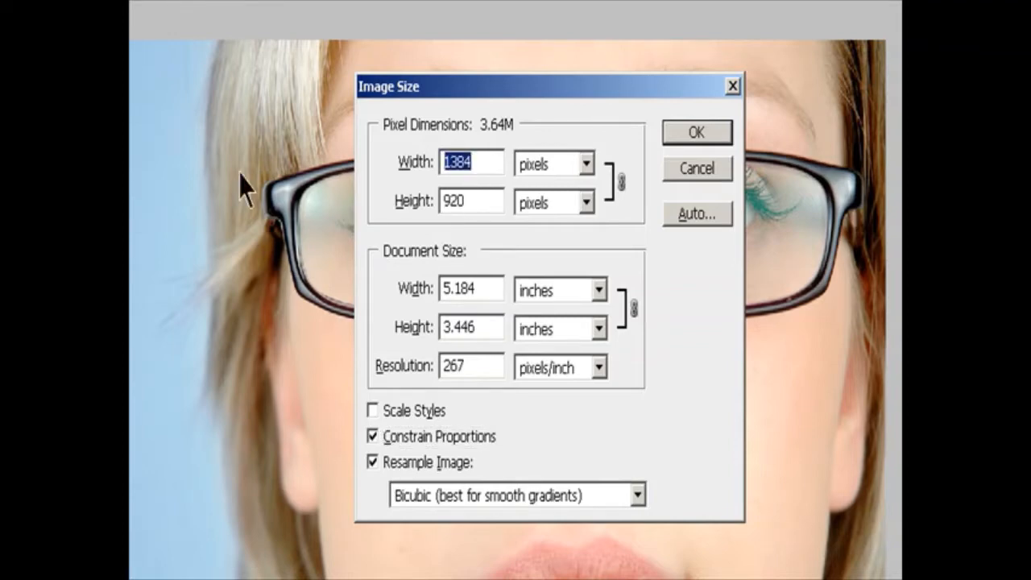
{"action": "type", "text": "800"}
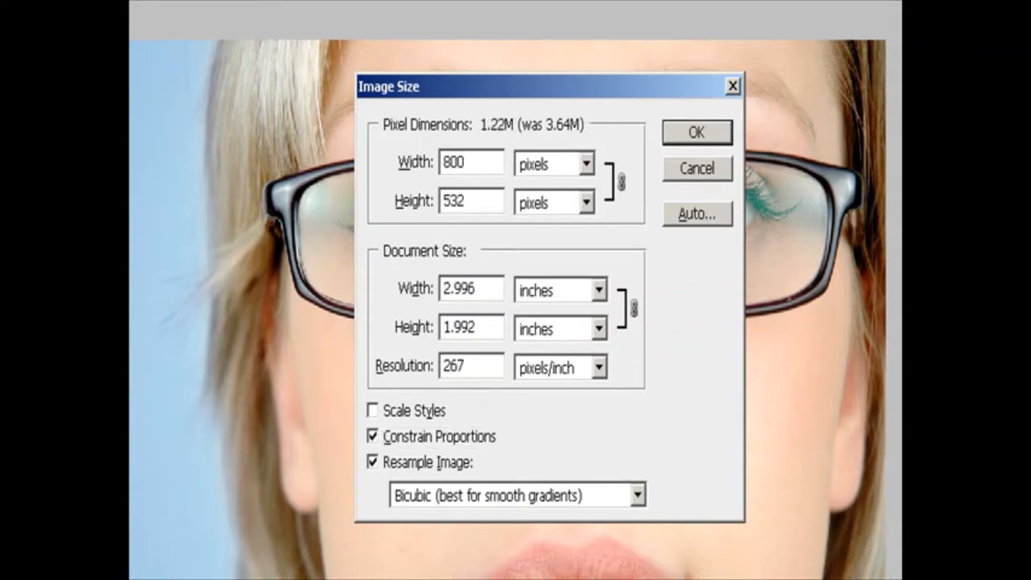
{"action": "left_click_drag", "start_coordinate": [480, 165], "coordinate": [240, 172]}
Switch the pixel dimension units to percent and set the image width to 50 percent.
{"action": "left_click", "coordinate": [587, 165]}
{"action": "left_click", "coordinate": [568, 198]}
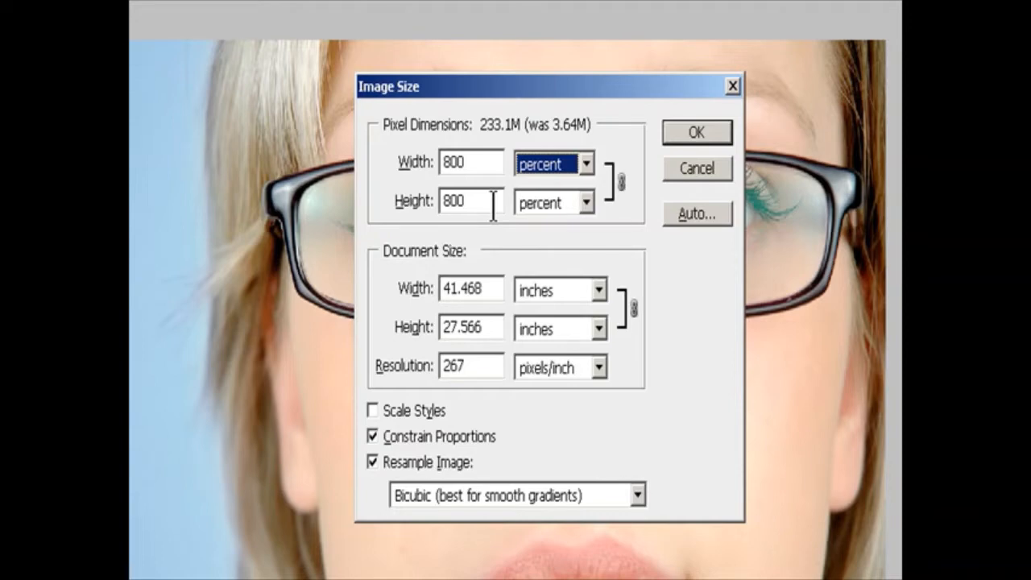
{"action": "left_click_drag", "start_coordinate": [483, 165], "coordinate": [152, 180]}
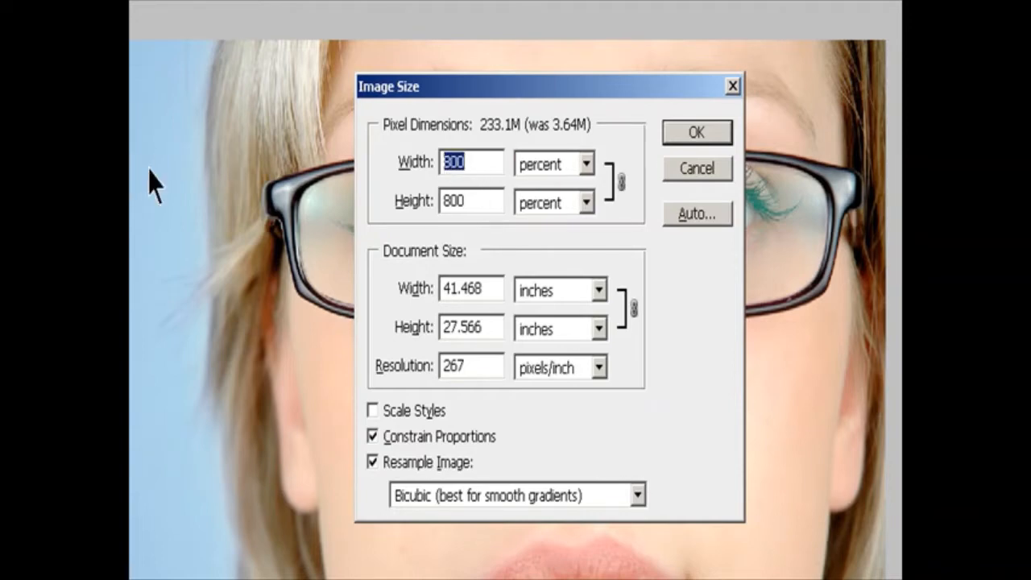
{"action": "type", "text": "50"}
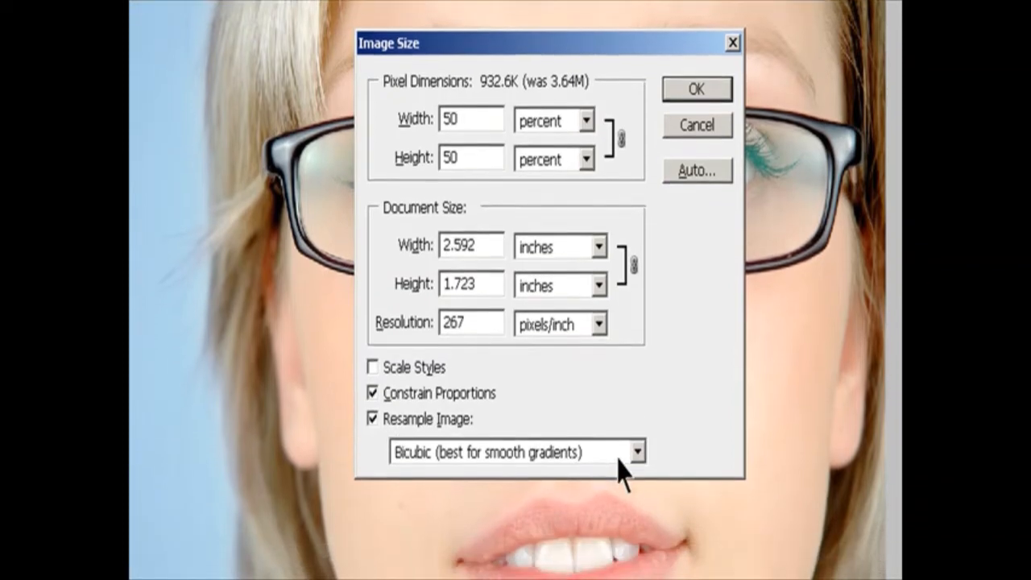
Keep Bicubic (best for smooth gradients) as the resampling method, enable Scale Styles, and apply the image size settings.
{"action": "left_click", "coordinate": [638, 496]}
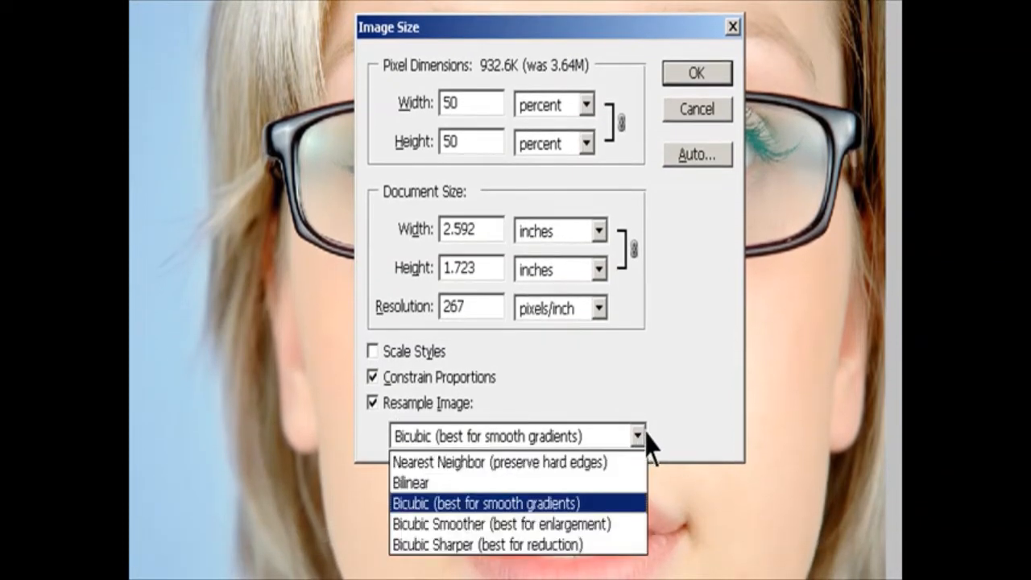
{"action": "left_click", "coordinate": [589, 505]}
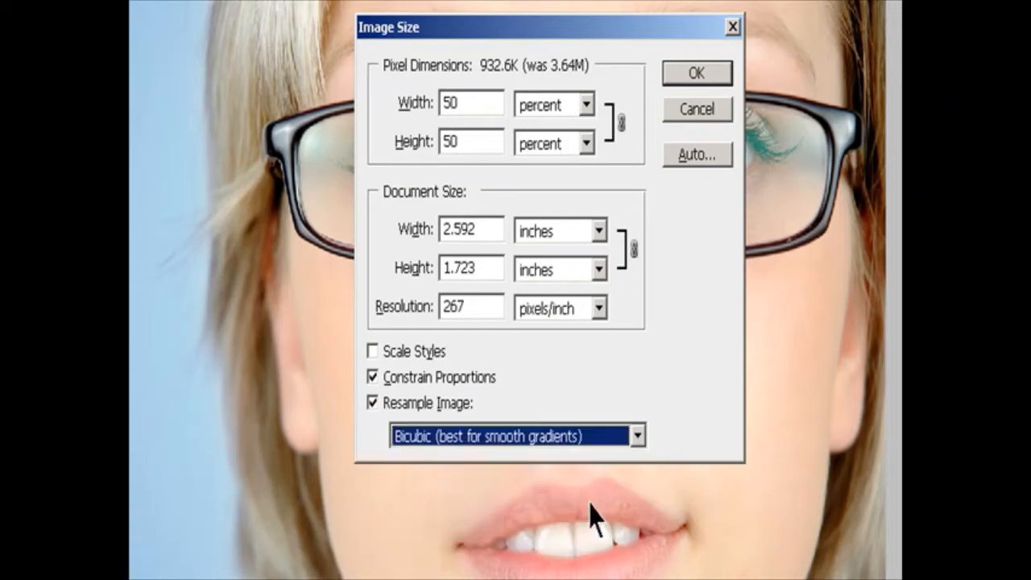
{"action": "left_click", "coordinate": [379, 356]}
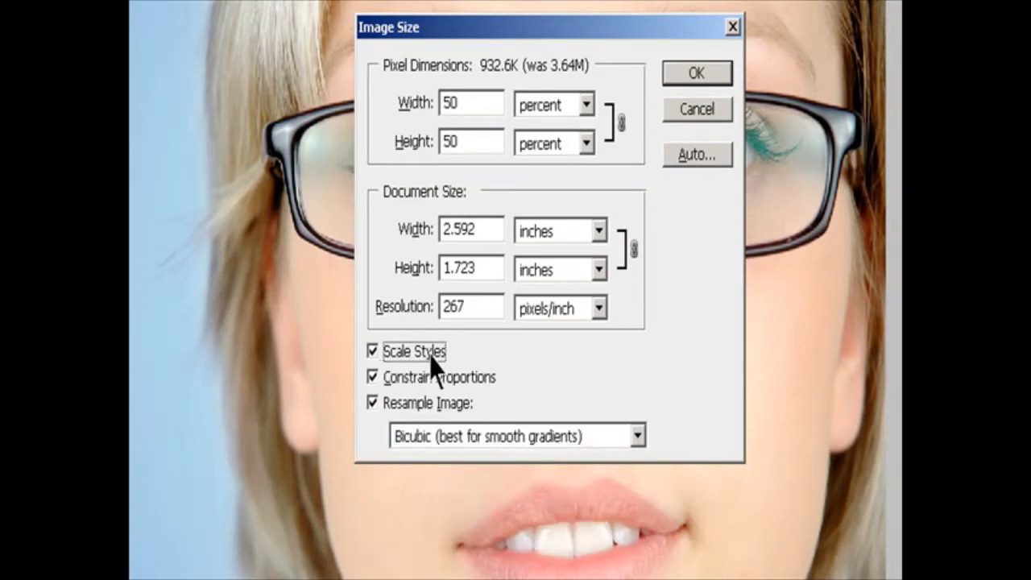
{"action": "key", "text": "Tab"}
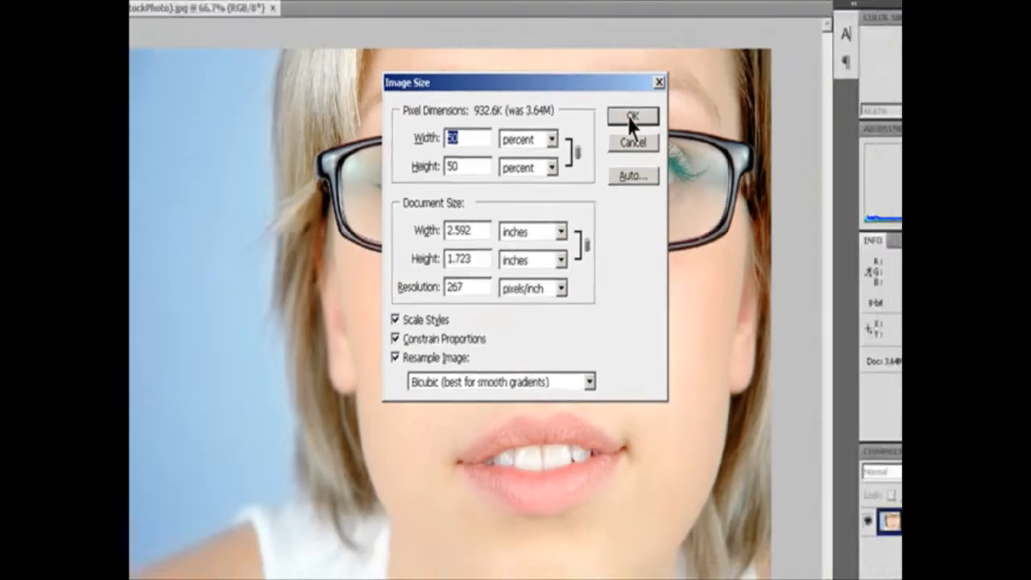
{"action": "left_click", "coordinate": [688, 73]}
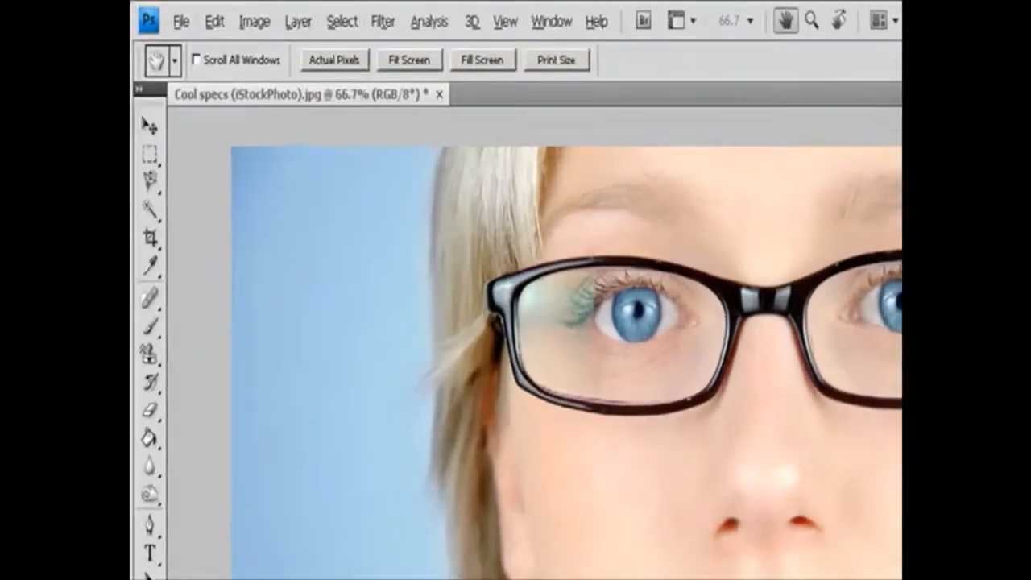
Reopen the Image Size settings and keep the Auto Resolution screen value at 133 lines/inch.
{"action": "left_click", "coordinate": [206, 13]}
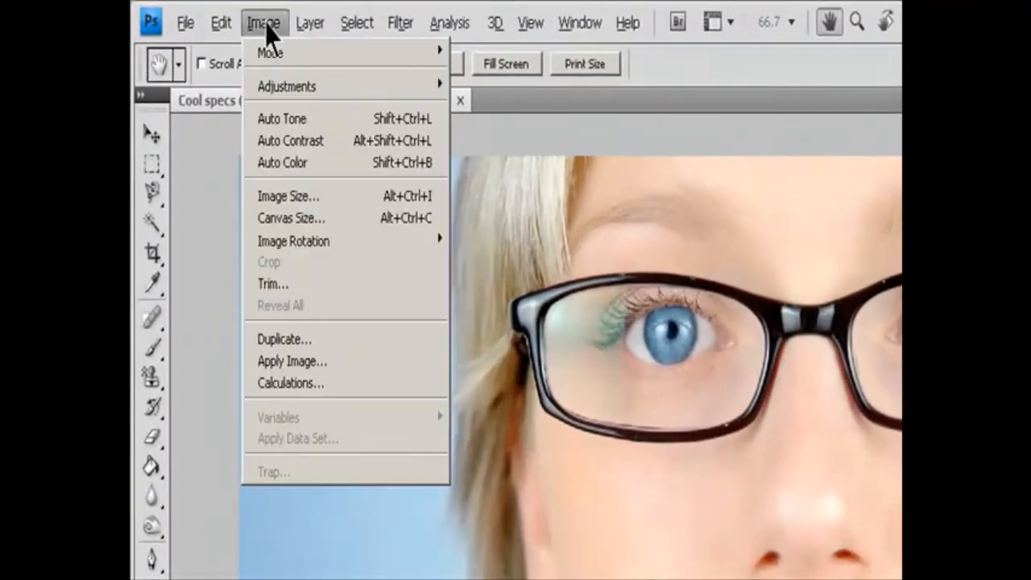
{"action": "left_click", "coordinate": [288, 197]}
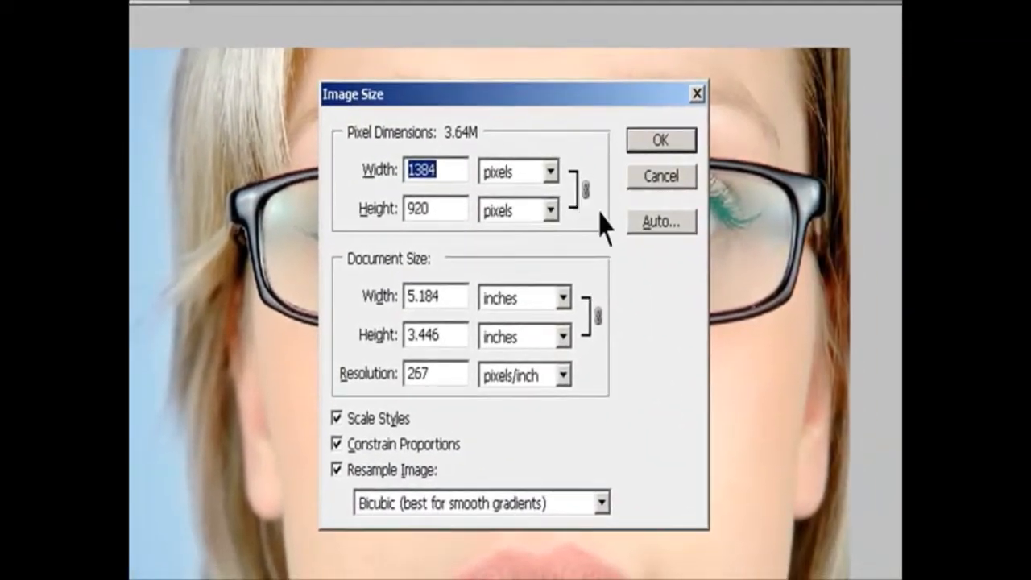
{"action": "left_click", "coordinate": [656, 222]}
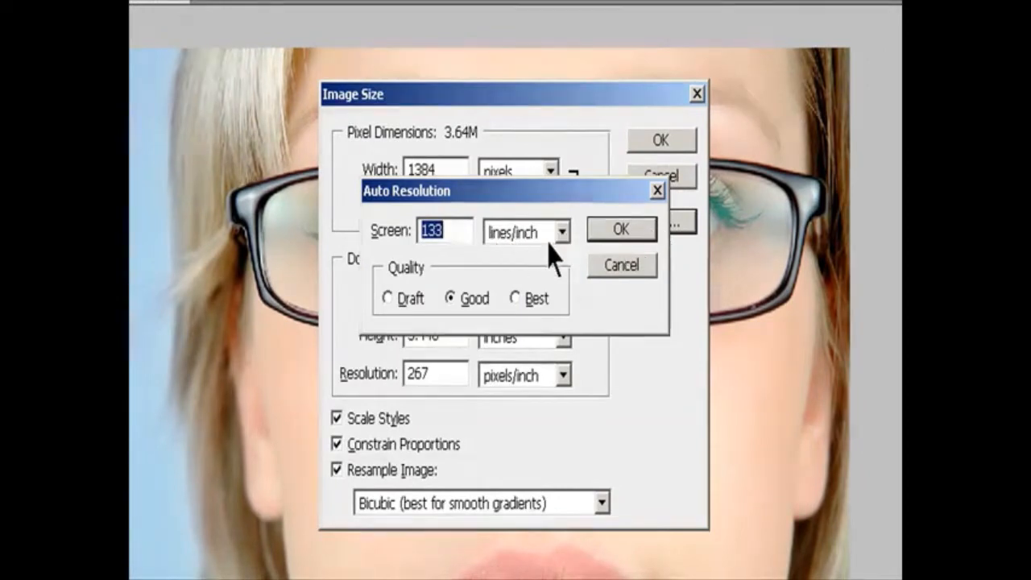
{"action": "left_click", "coordinate": [467, 229]}
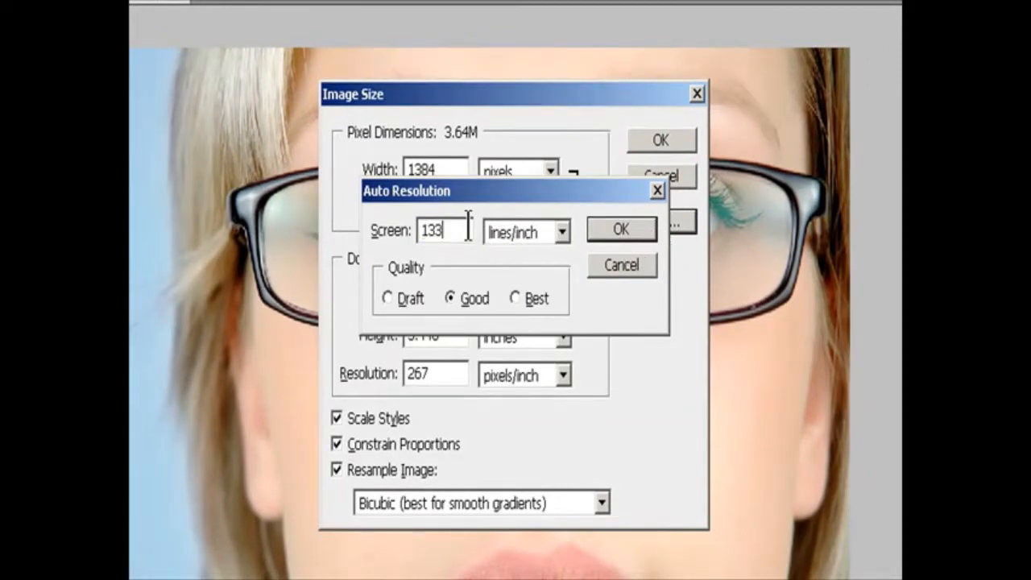
{"action": "left_click", "coordinate": [561, 233]}
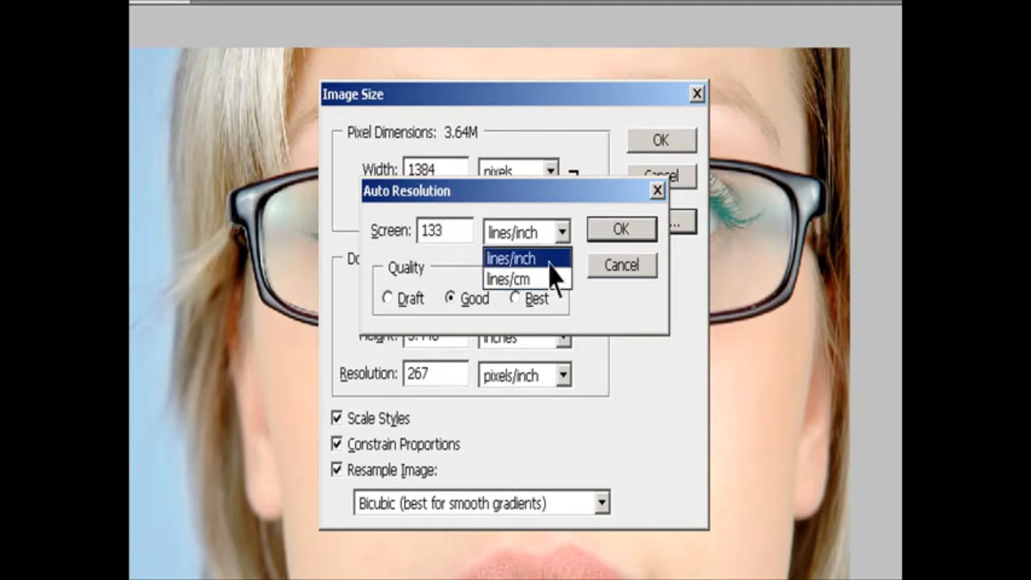
{"action": "left_click", "coordinate": [550, 261]}
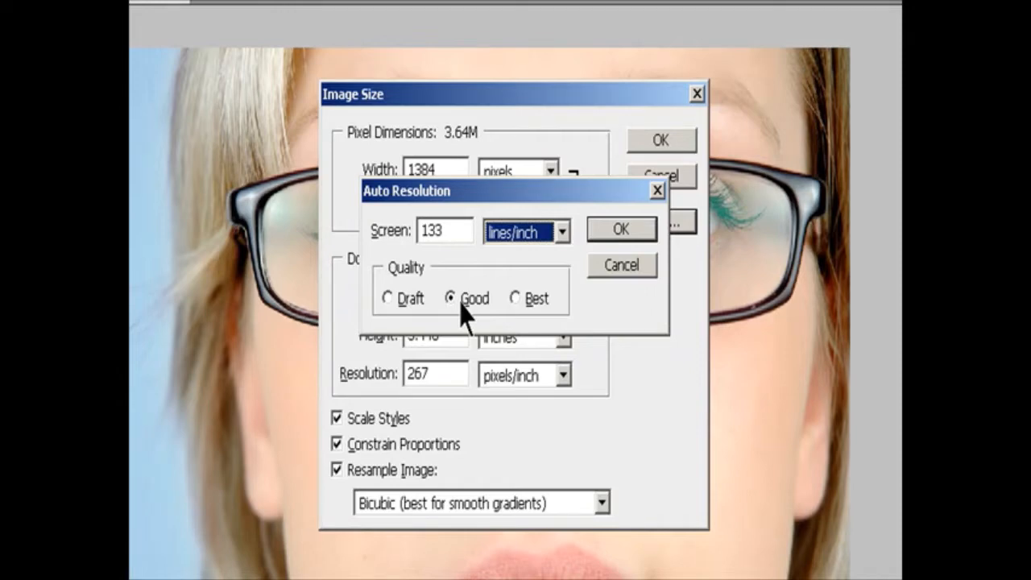
Try the Draft and Good auto resolution qualities, choose Best, and apply the new image size.
{"action": "left_click", "coordinate": [398, 298]}
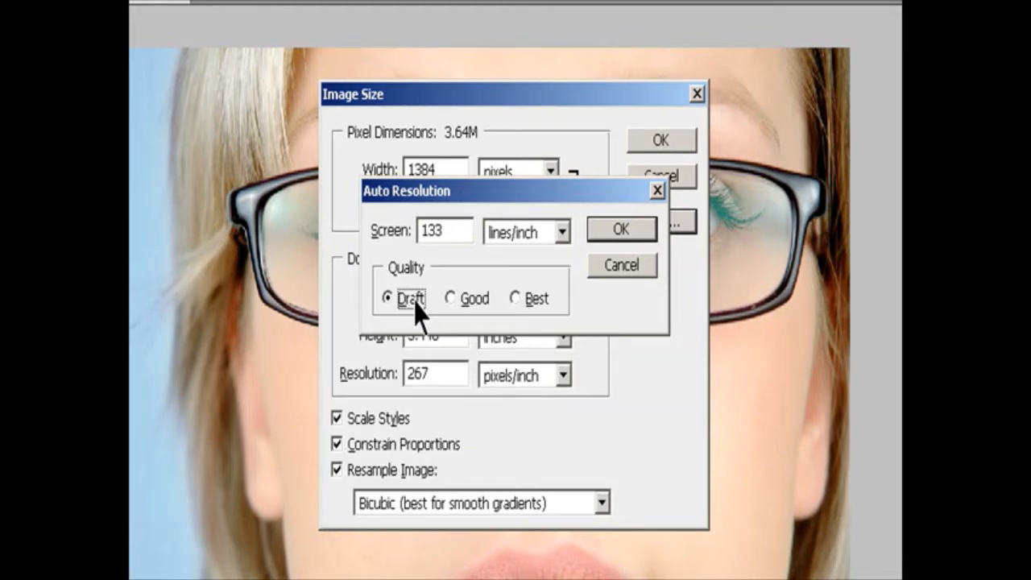
{"action": "left_click", "coordinate": [461, 298]}
{"action": "left_click", "coordinate": [516, 299]}
{"action": "left_click", "coordinate": [612, 231]}
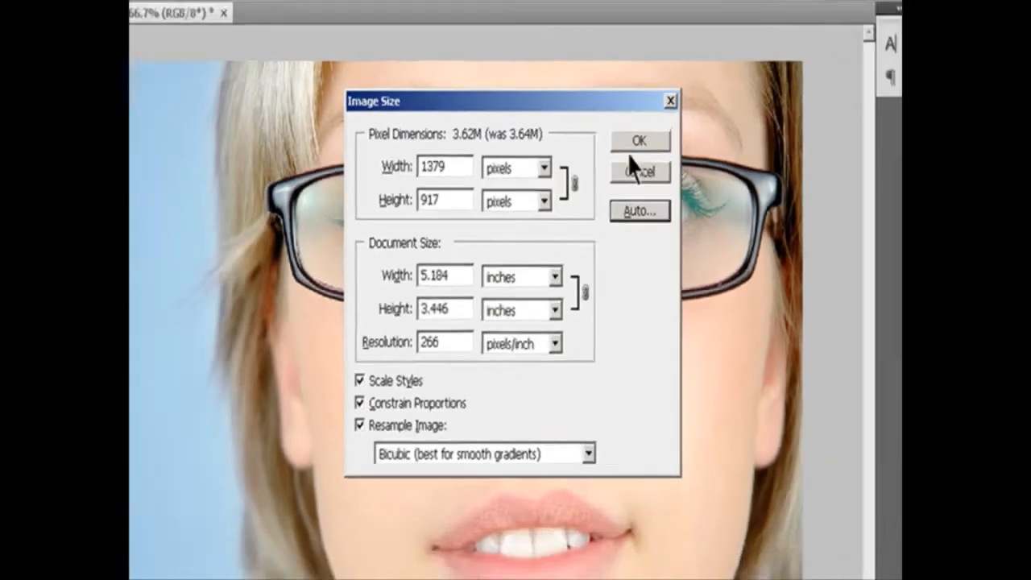
{"action": "left_click", "coordinate": [661, 141]}
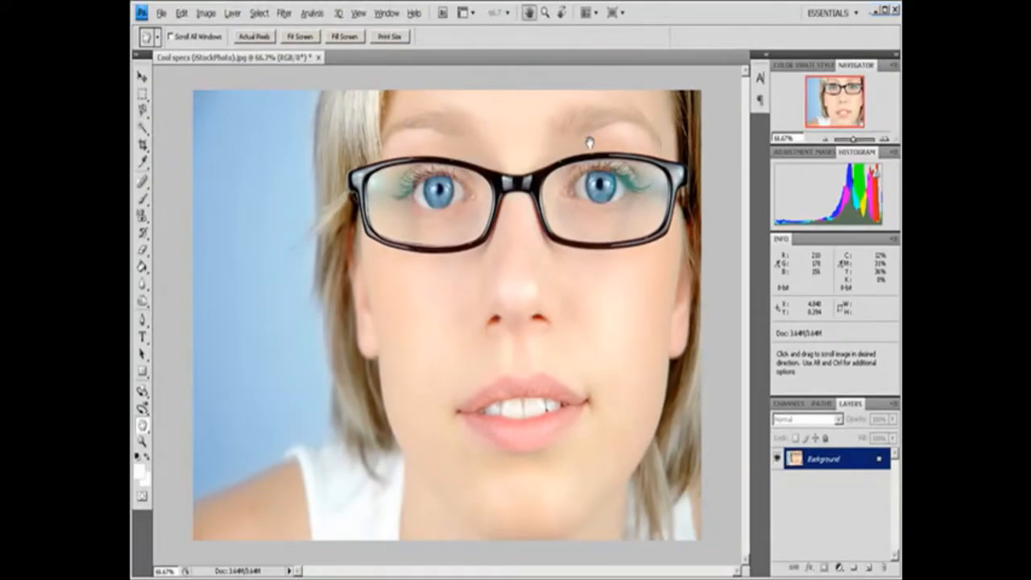
Display the photo at print size, once from the Move tool and once with the Hand tool's Print Size option.
{"action": "key", "text": "v"}
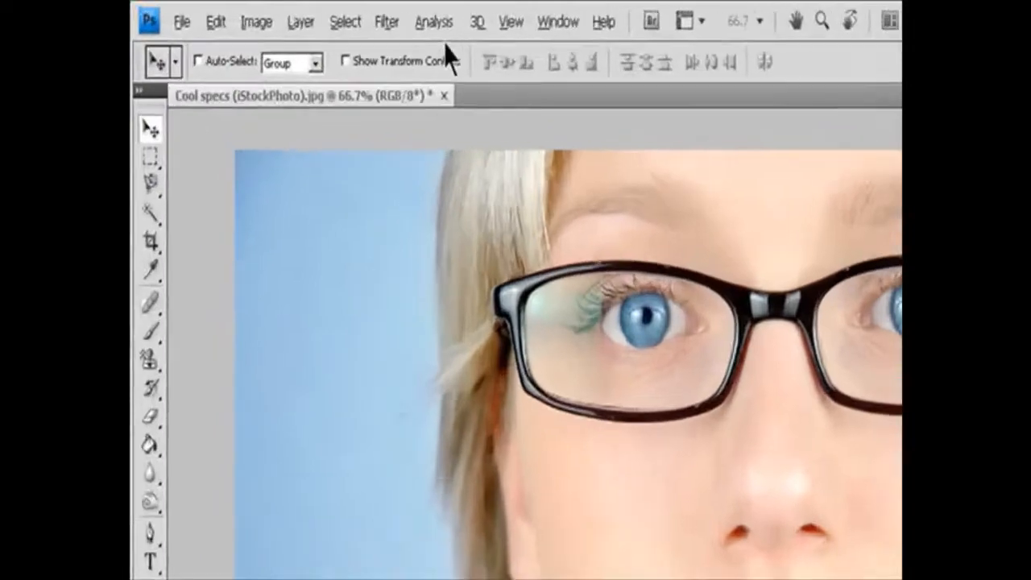
{"action": "left_click", "coordinate": [357, 13]}
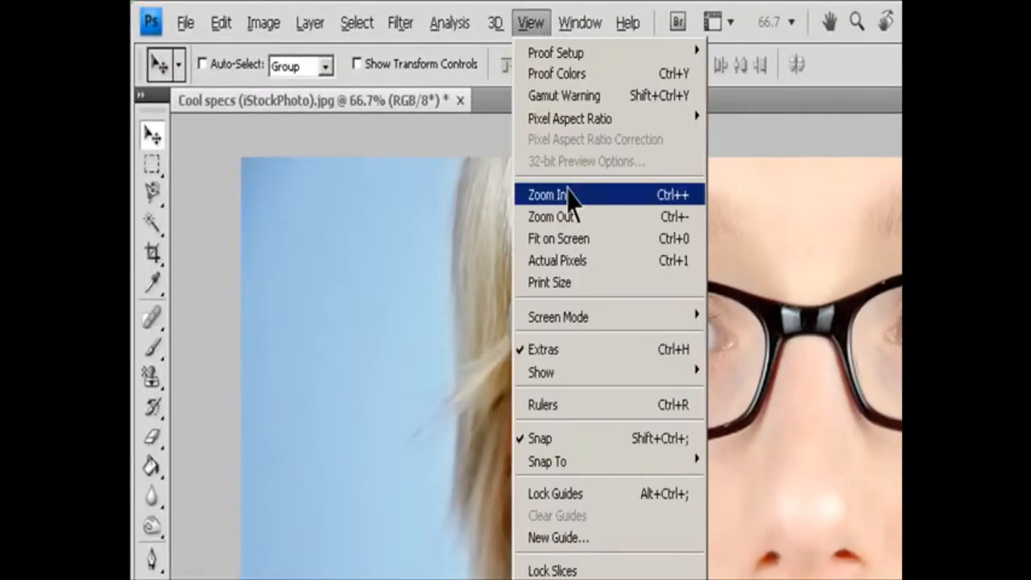
{"action": "left_click", "coordinate": [582, 283]}
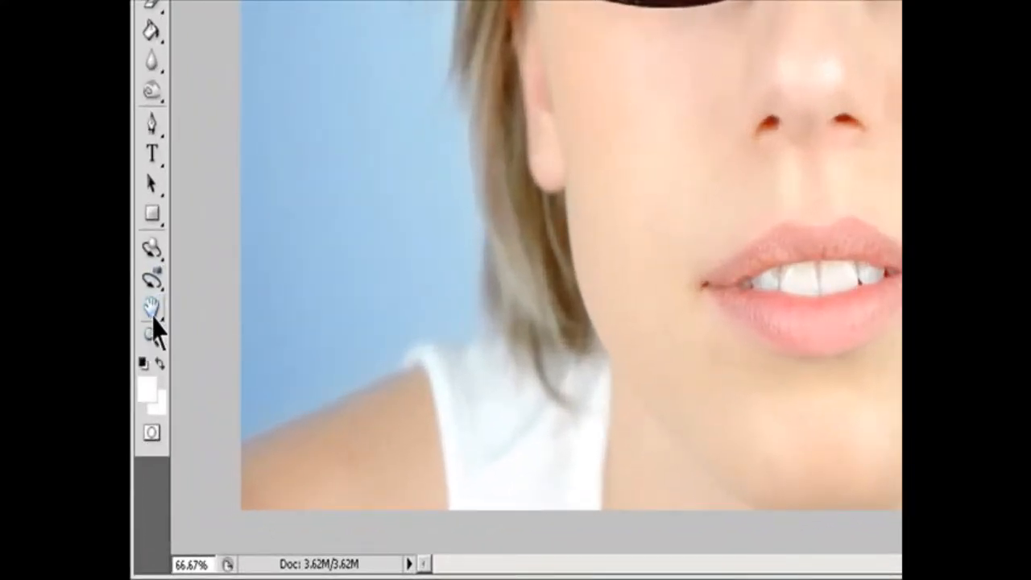
{"action": "left_click", "coordinate": [153, 316]}
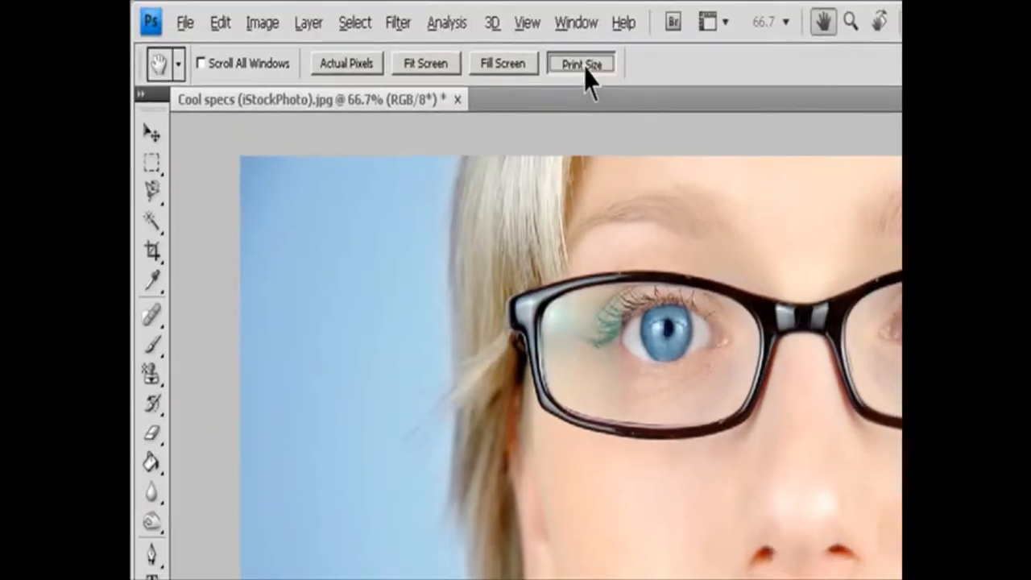
{"action": "left_click", "coordinate": [583, 66]}
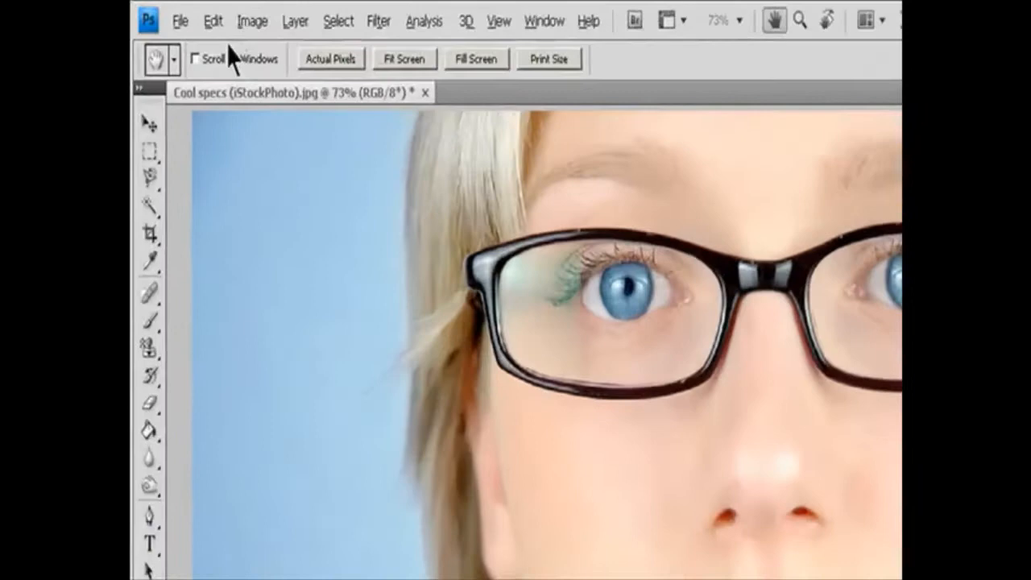
Open the Image Size settings and view the available resampling methods.
{"action": "left_click", "coordinate": [206, 13]}
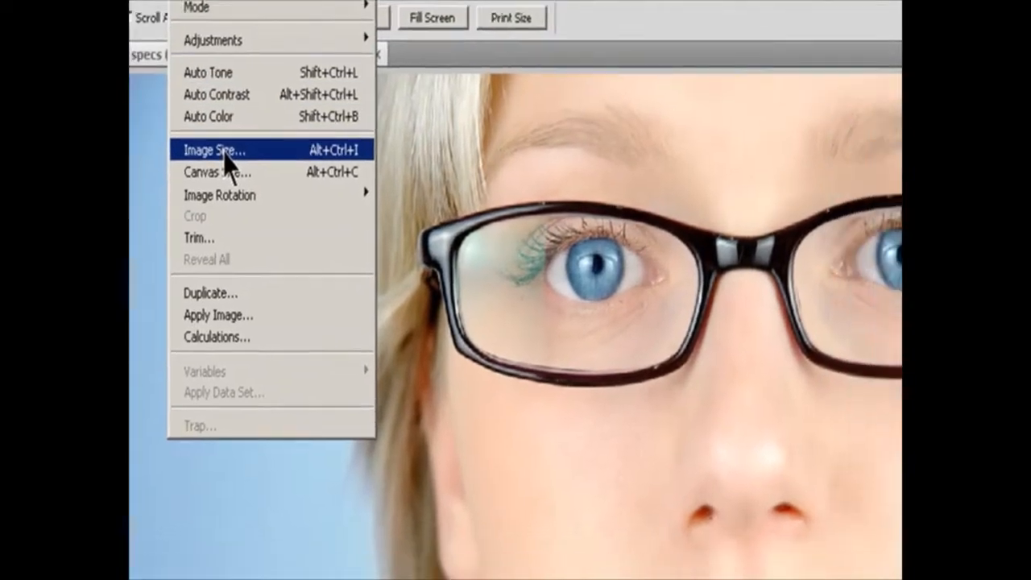
{"action": "left_click", "coordinate": [298, 198]}
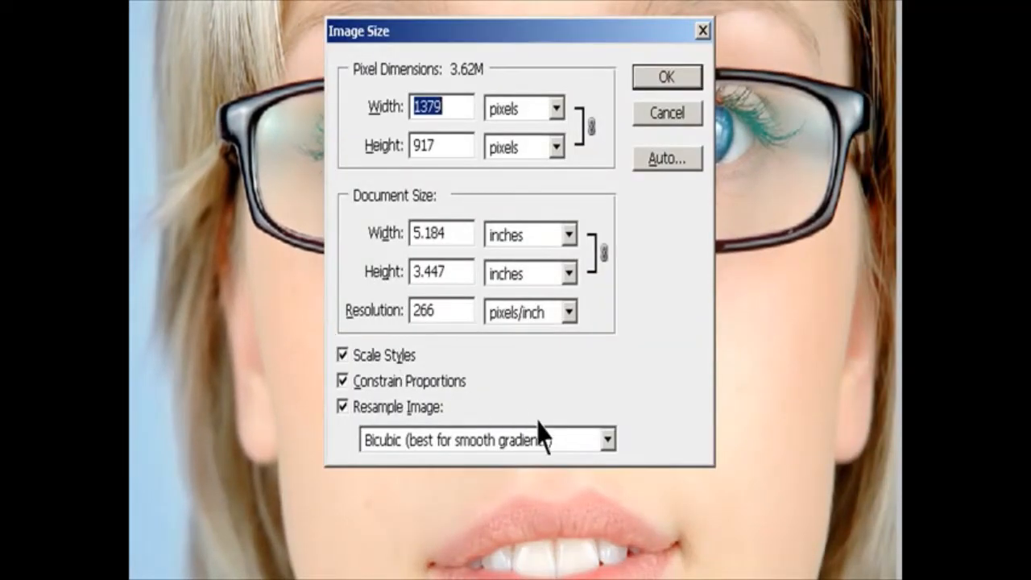
{"action": "left_click", "coordinate": [608, 441]}
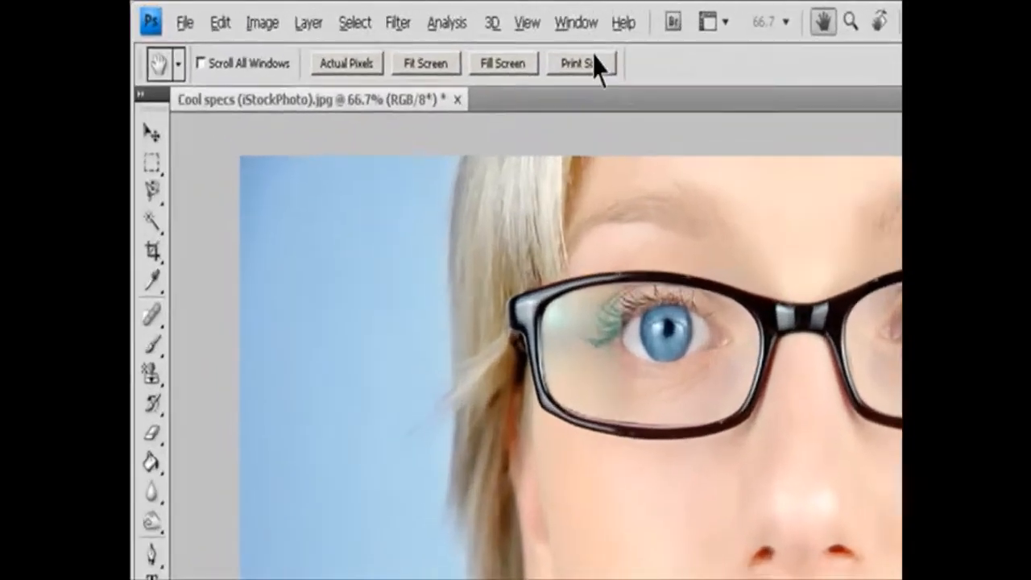
Show the Navigator and set its magnification to 100%.
{"action": "left_click", "coordinate": [386, 13]}
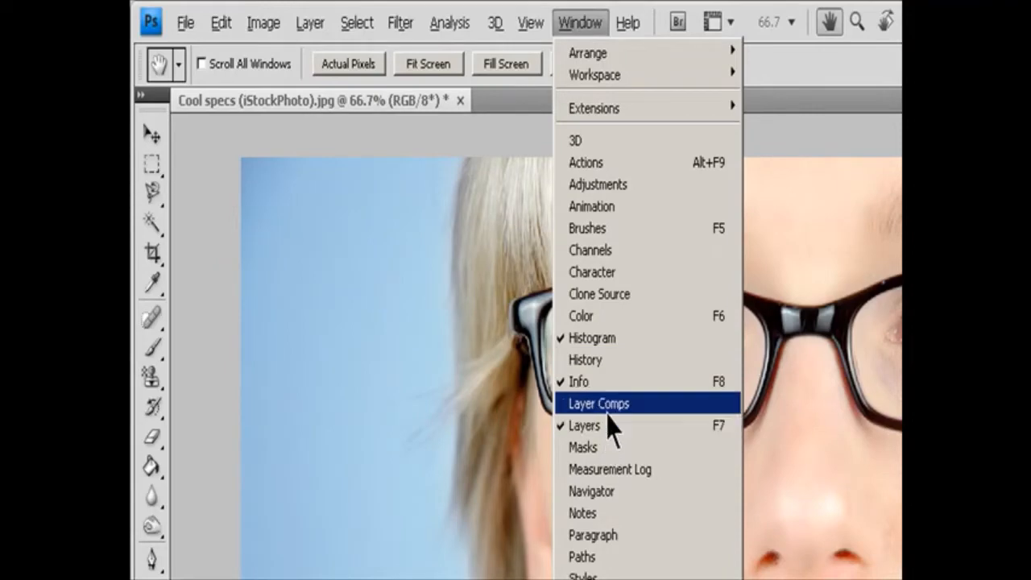
{"action": "left_click", "coordinate": [563, 490]}
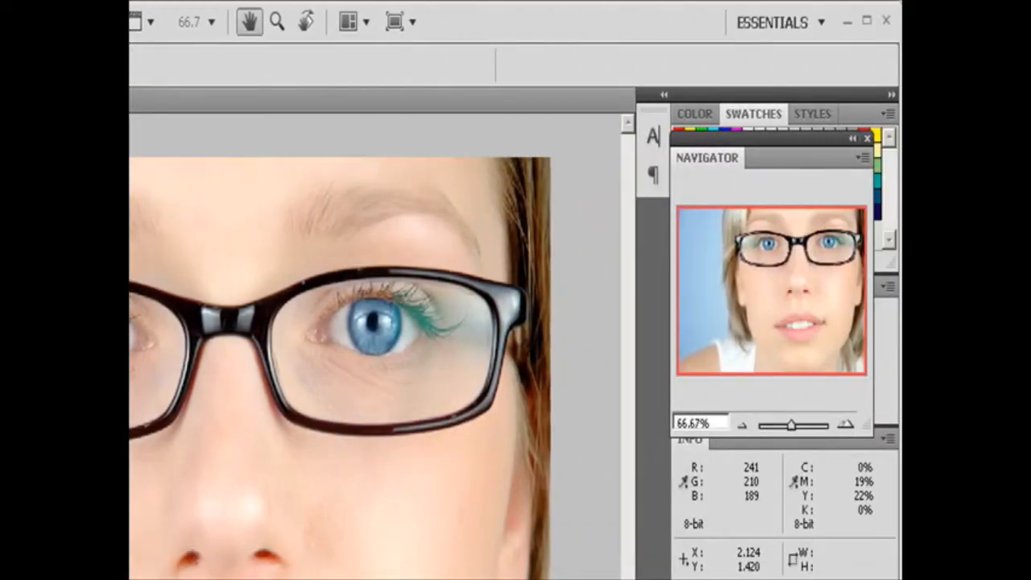
{"action": "left_click", "coordinate": [715, 419]}
{"action": "type", "text": "100"}
{"action": "key", "text": "Return"}
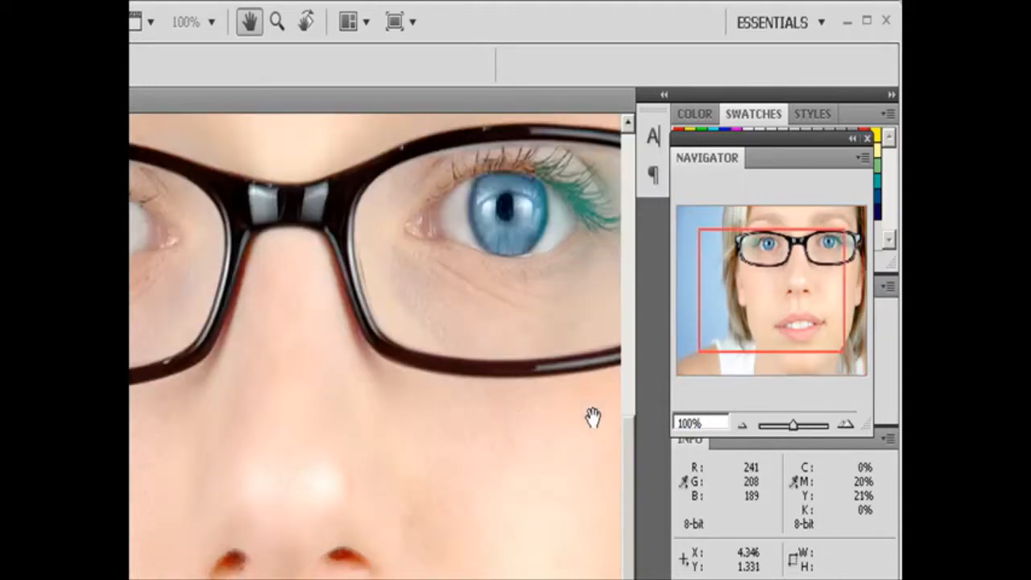
Zoom the photo out two presets to 50% in the Navigator, and back in one preset to 66.67%.
{"action": "left_click", "coordinate": [742, 427]}
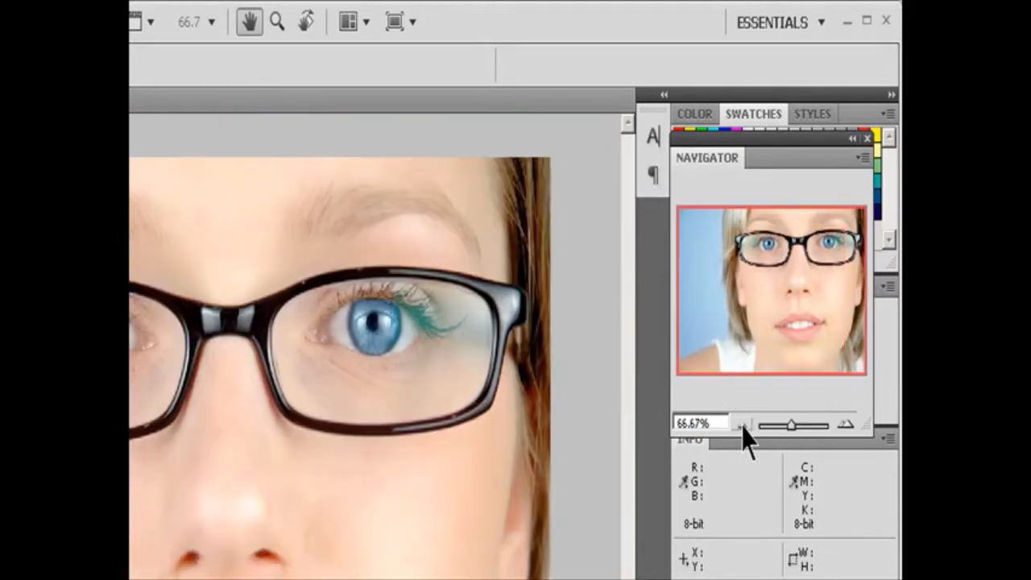
{"action": "left_click", "coordinate": [743, 427]}
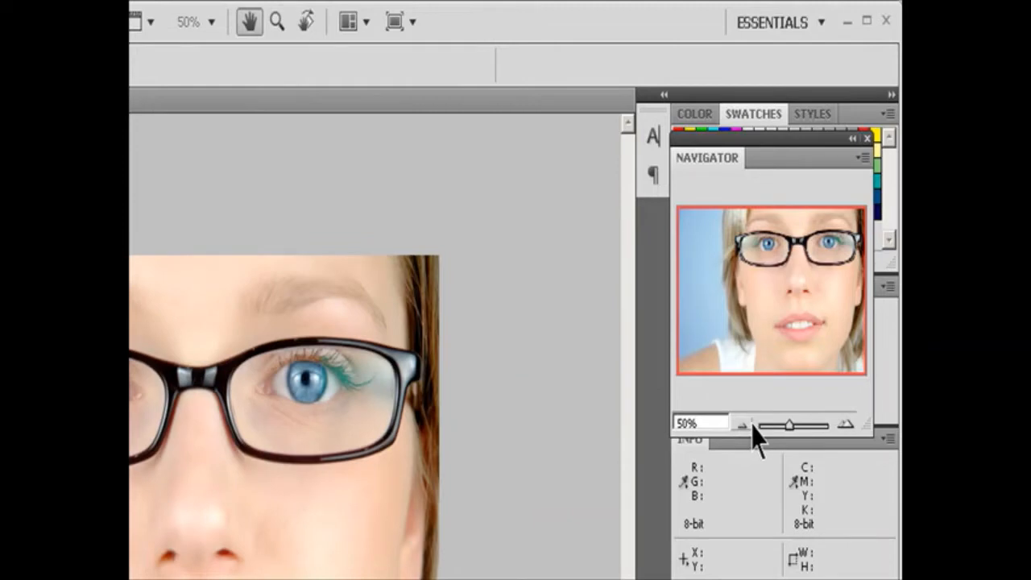
{"action": "left_click", "coordinate": [845, 424]}
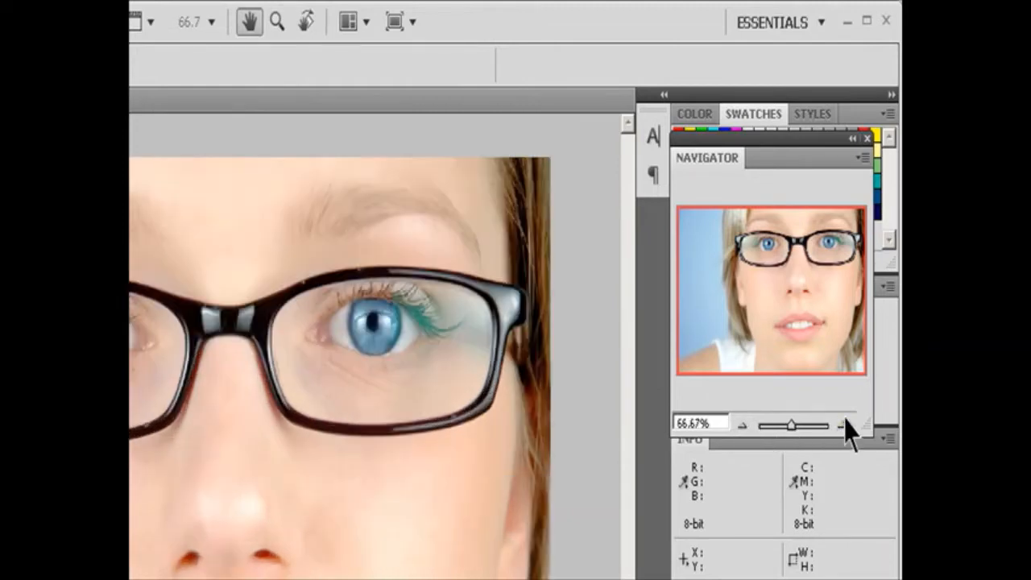
Zoom freely to 90.48% in the Navigator and pan the view to the photo's lower-right corner.
{"action": "mouse_move", "coordinate": [795, 426]}
{"action": "left_mouse_down"}
{"action": "mouse_move", "coordinate": [812, 427]}
{"action": "mouse_move", "coordinate": [793, 427]}
{"action": "left_mouse_up"}
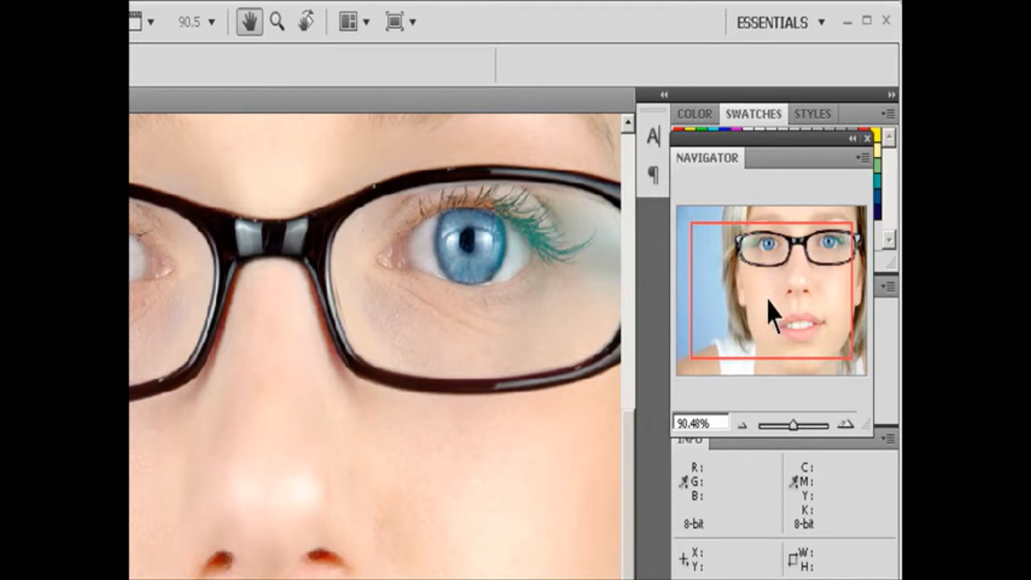
{"action": "left_click_drag", "start_coordinate": [731, 288], "coordinate": [817, 322]}
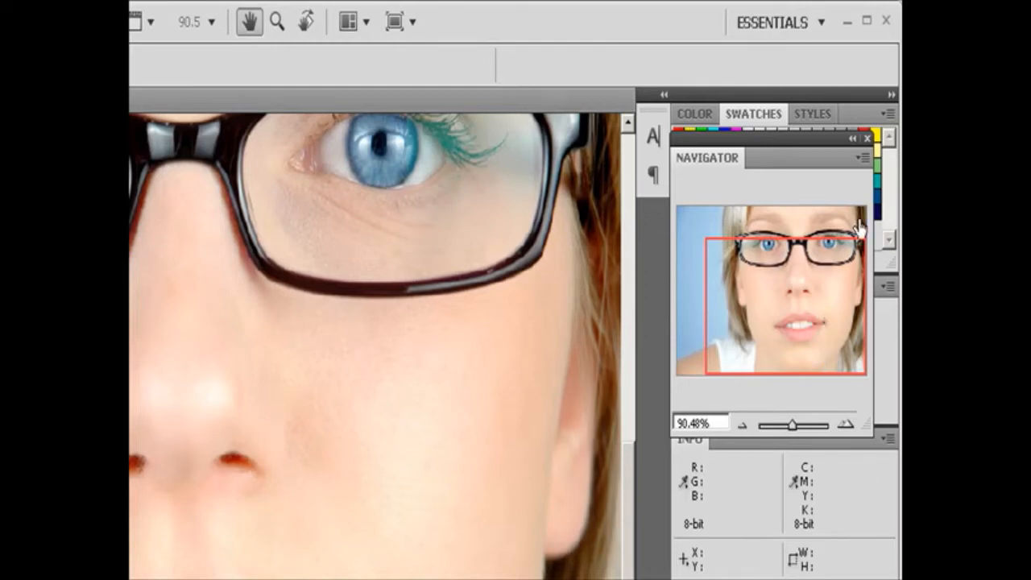
Change the Navigator's view box color to Cyan and pan the photo with the view box.
{"action": "left_click", "coordinate": [864, 159]}
{"action": "left_click", "coordinate": [832, 166]}
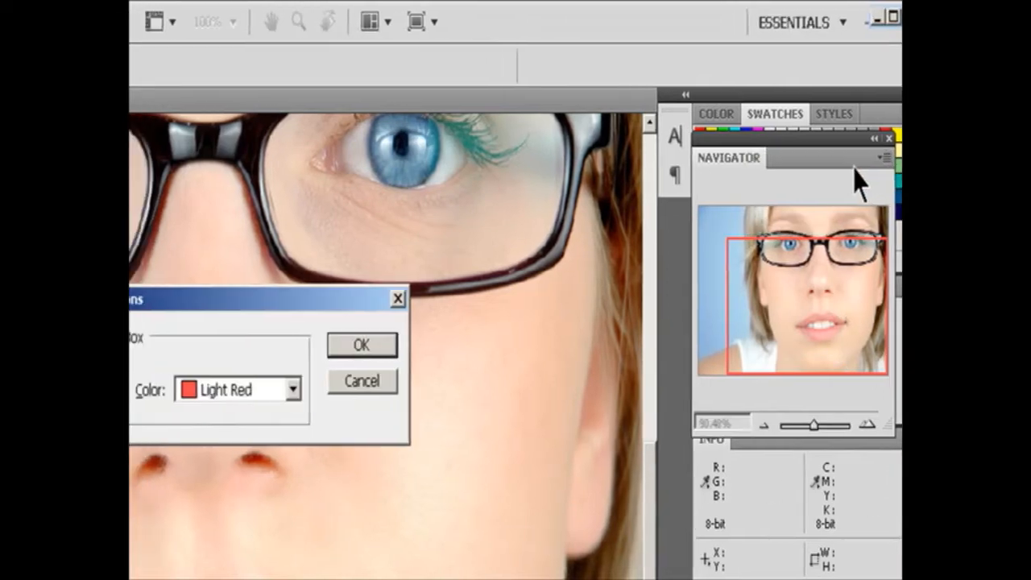
{"action": "left_click", "coordinate": [424, 389]}
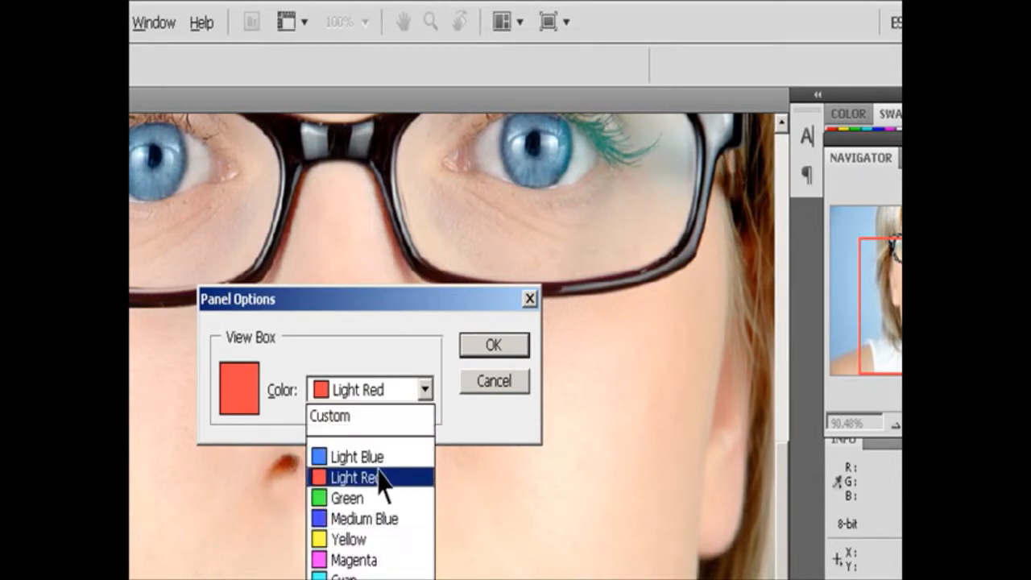
{"action": "left_click", "coordinate": [380, 576]}
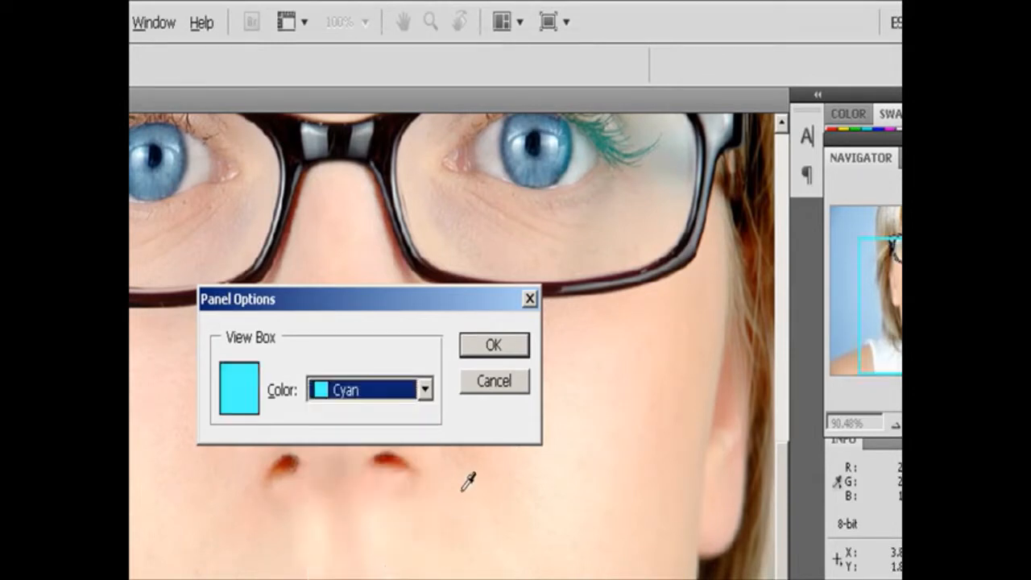
{"action": "left_click", "coordinate": [491, 347]}
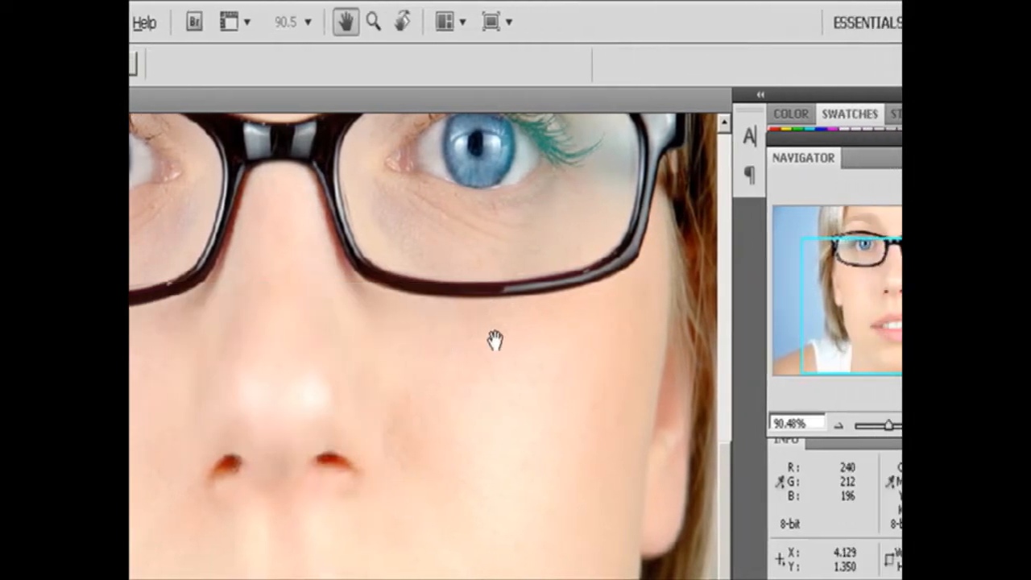
{"action": "left_click_drag", "start_coordinate": [858, 260], "coordinate": [951, 216]}
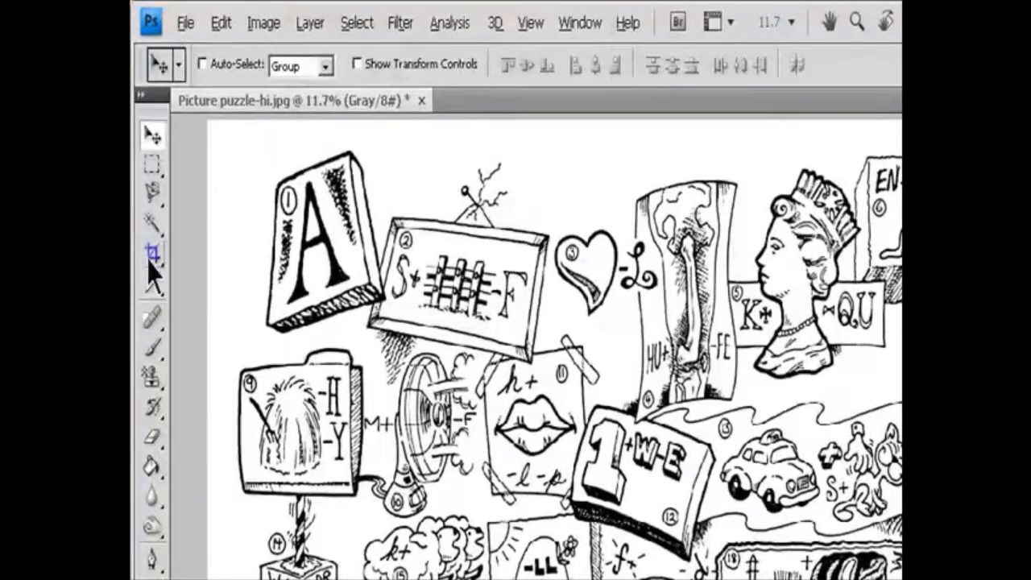
Clear the Crop tool's size settings and set its width to 800 and height to 600.
{"action": "left_click", "coordinate": [150, 259]}
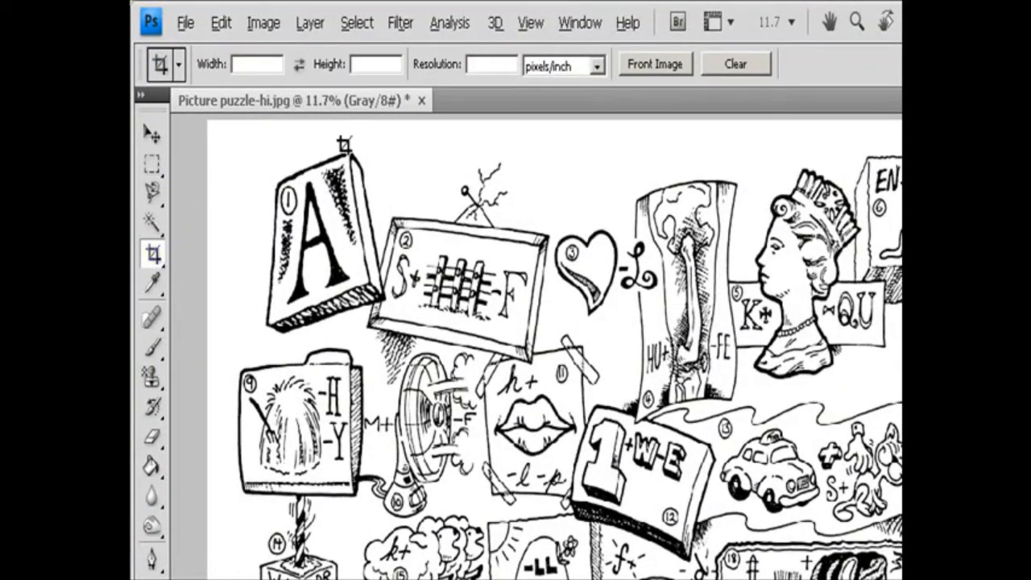
{"action": "left_click", "coordinate": [490, 66]}
{"action": "left_click", "coordinate": [739, 69]}
{"action": "left_click", "coordinate": [263, 65]}
{"action": "type", "text": "800"}
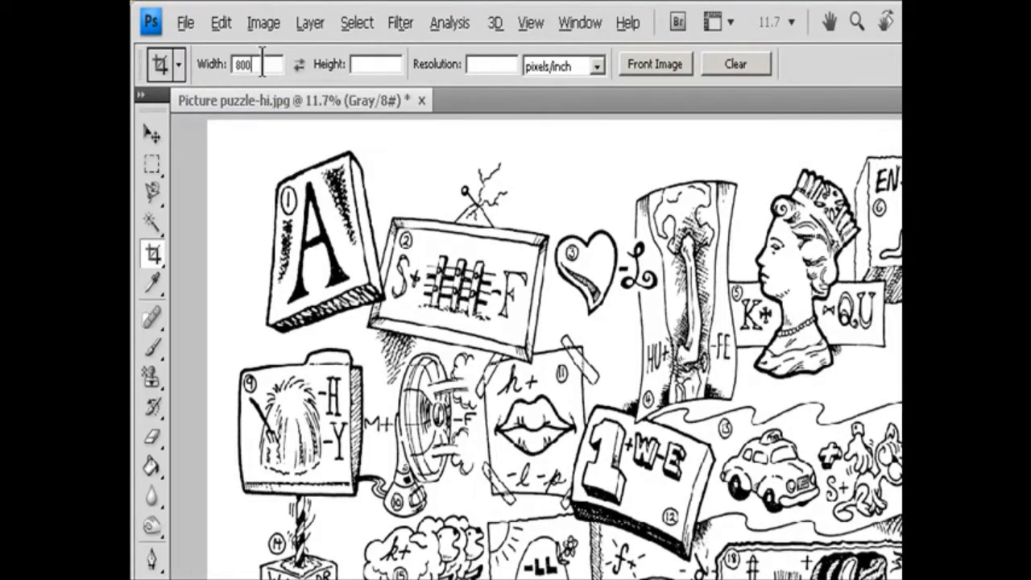
{"action": "left_click", "coordinate": [373, 64]}
{"action": "type", "text": "600"}
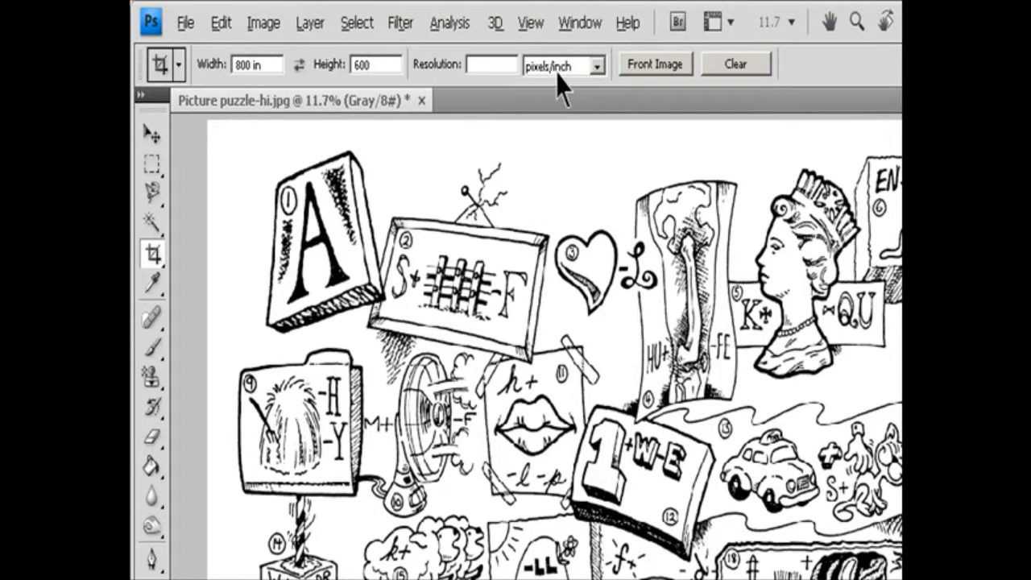
{"action": "left_click", "coordinate": [502, 69]}
{"action": "left_click", "coordinate": [299, 65]}
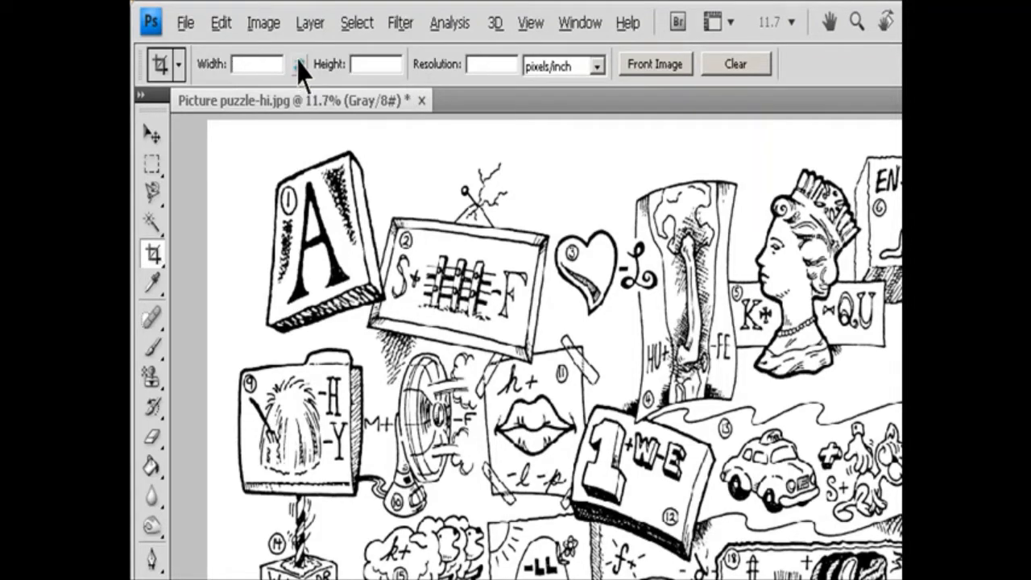
Open Snow on branch-hi.jpg, and return to Picture puzzle-hi.jpg with its 7.018 in by 4.75 in, 1200 pixels/inch size as the crop settings.
{"action": "left_click", "coordinate": [186, 22]}
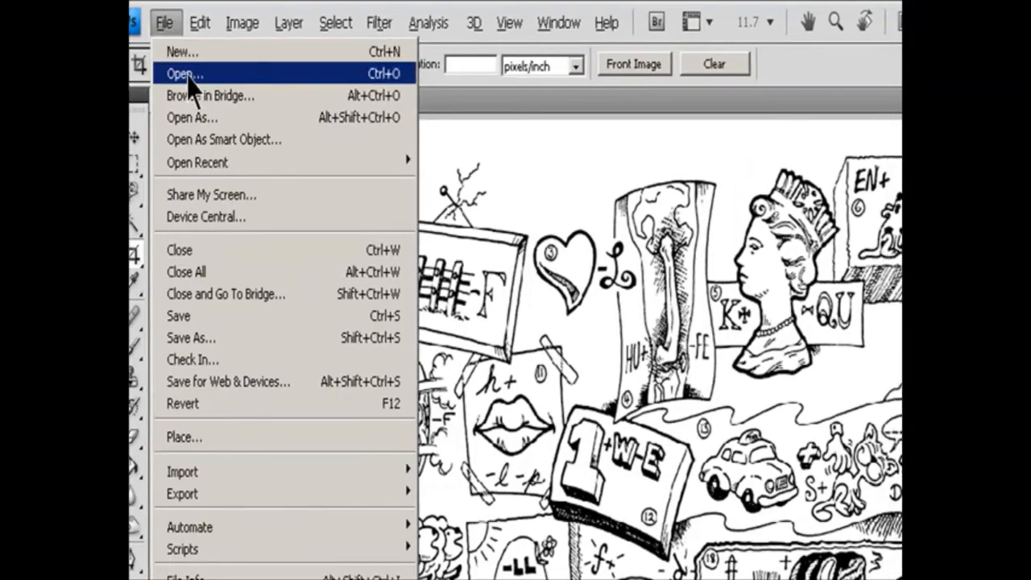
{"action": "left_click", "coordinate": [201, 72]}
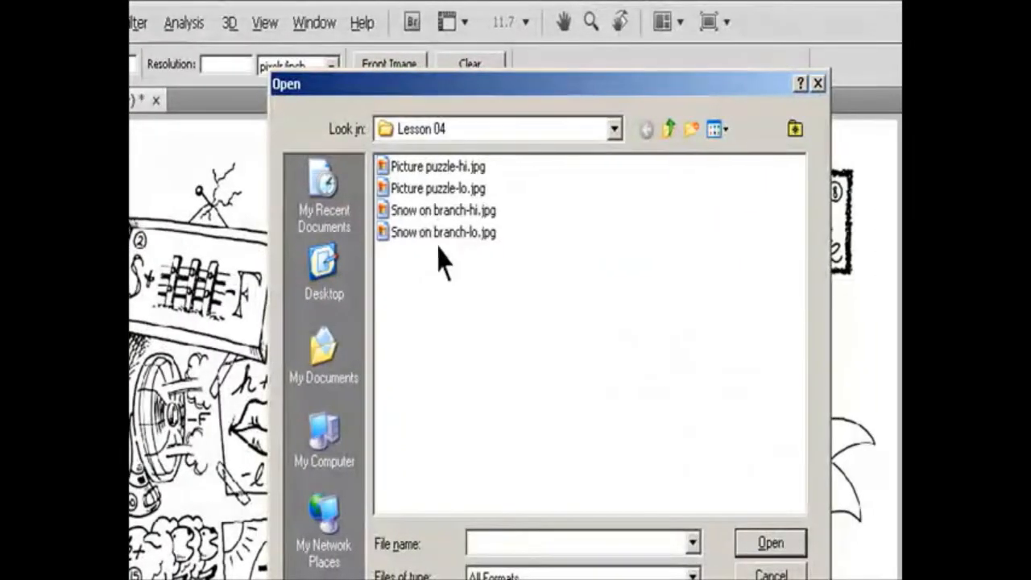
{"action": "left_click", "coordinate": [429, 211]}
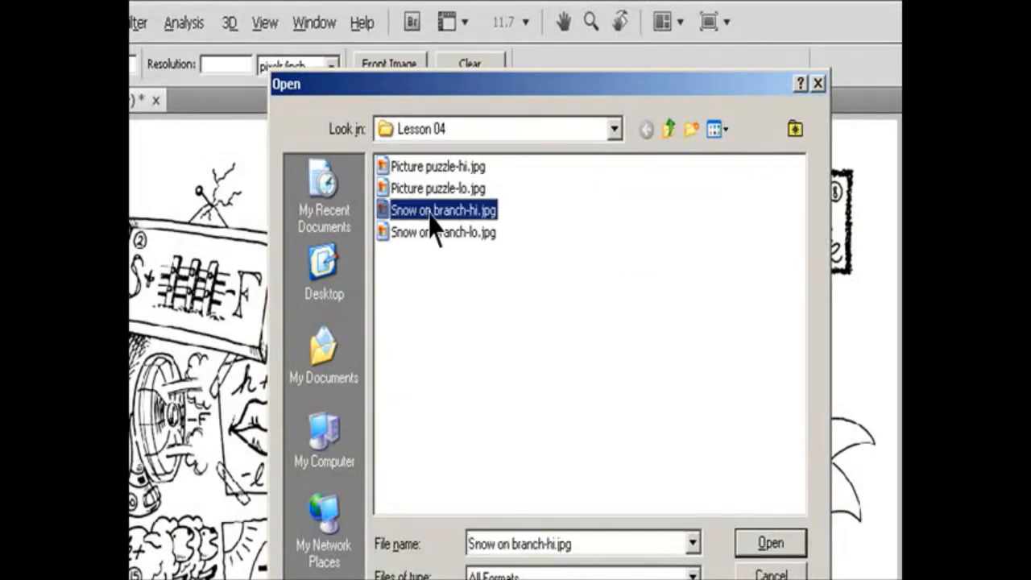
{"action": "left_click", "coordinate": [802, 540]}
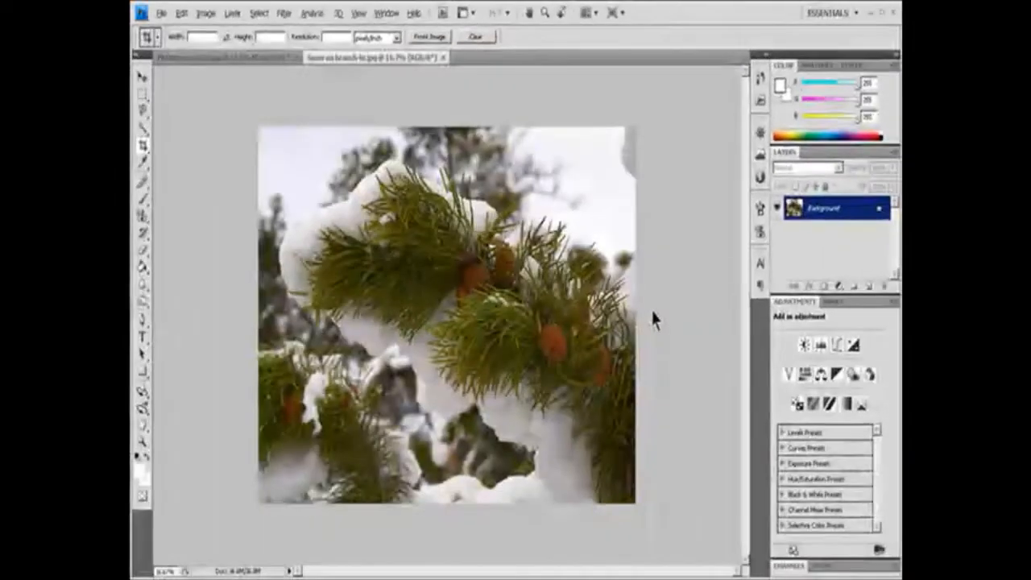
{"action": "left_click", "coordinate": [251, 58]}
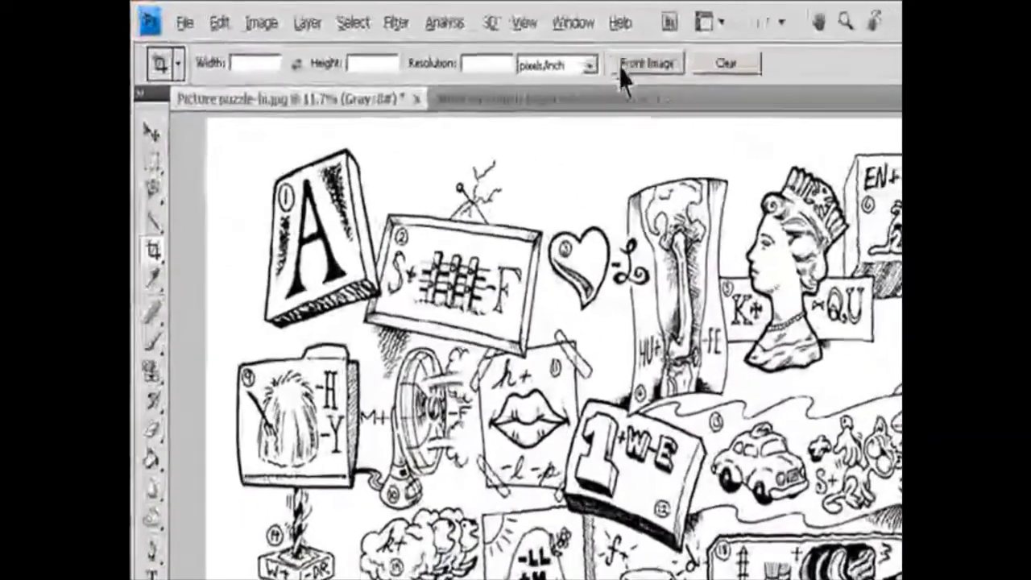
{"action": "left_click", "coordinate": [487, 47]}
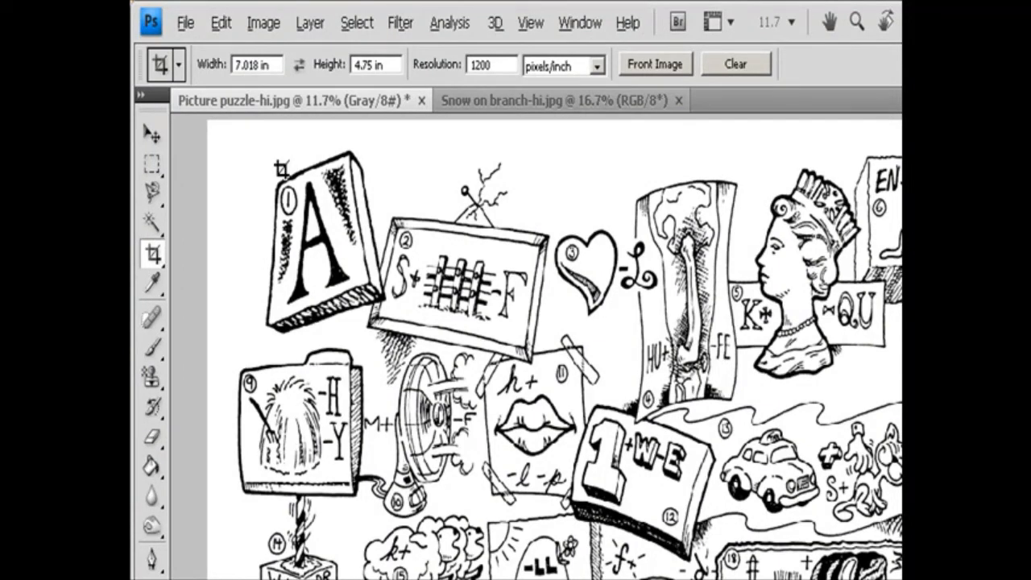
Draw a crop boundary around the whole puzzle drawing, fine-tune its position and edges, and rotate it clockwise.
{"action": "left_click_drag", "start_coordinate": [207, 122], "coordinate": [753, 467]}
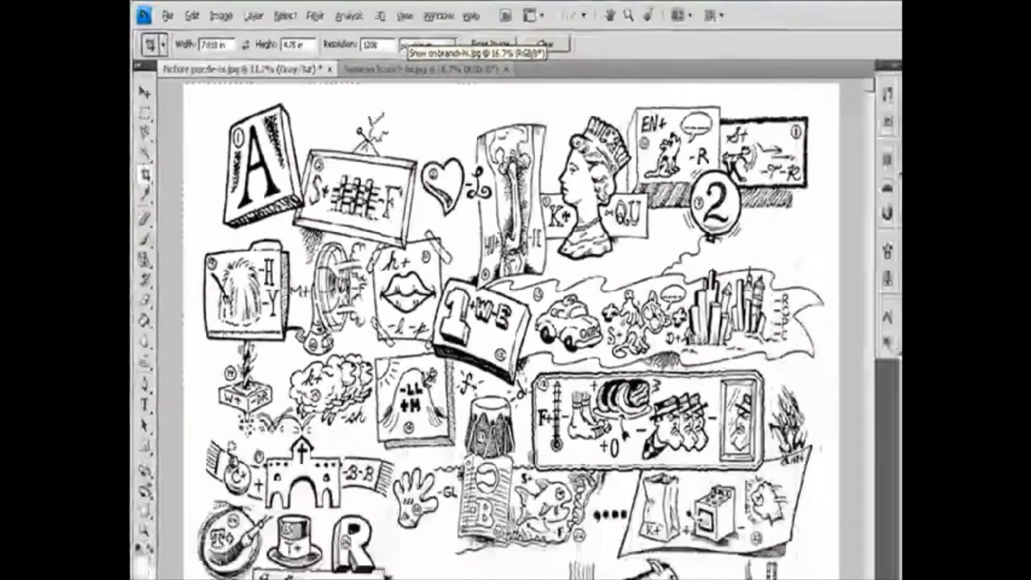
{"action": "left_click_drag", "start_coordinate": [806, 555], "coordinate": [782, 556]}
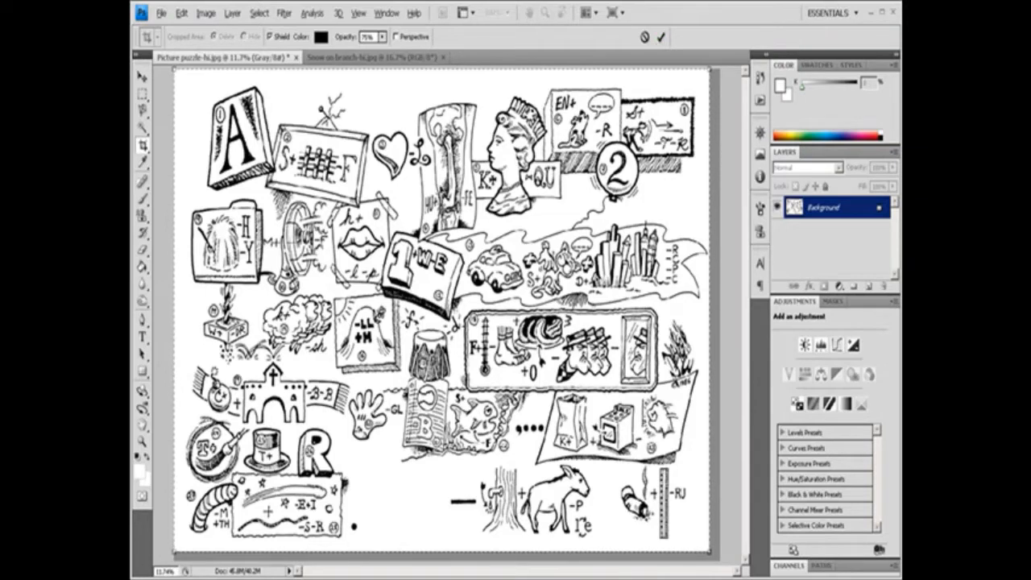
{"action": "mouse_move", "coordinate": [442, 187]}
{"action": "left_mouse_down"}
{"action": "mouse_move", "coordinate": [452, 196]}
{"action": "mouse_move", "coordinate": [441, 192]}
{"action": "left_mouse_up"}
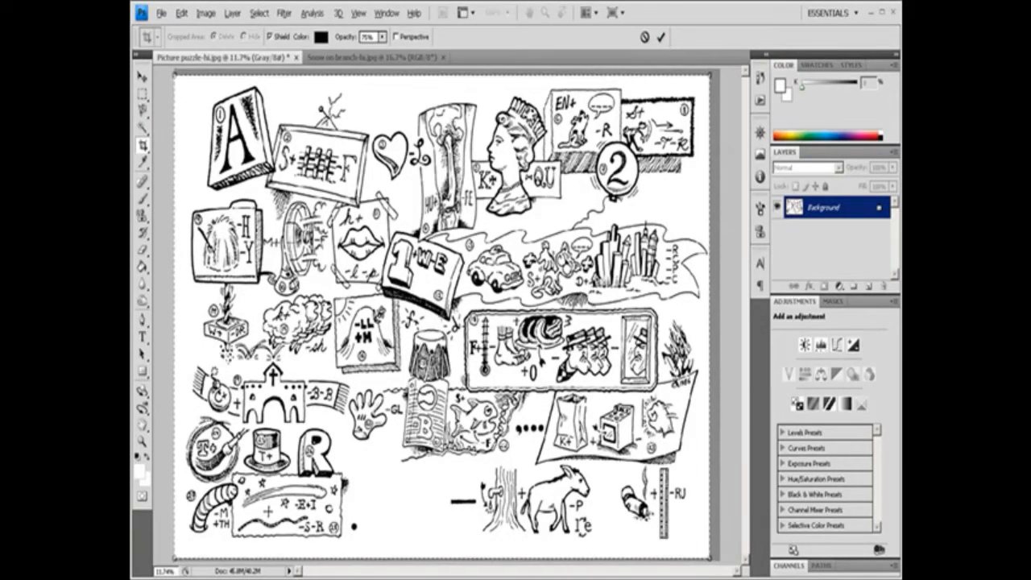
{"action": "key", "text": "Right"}
{"action": "key", "text": "Right"}
{"action": "key", "text": "Right"}
{"action": "key", "text": "Right"}
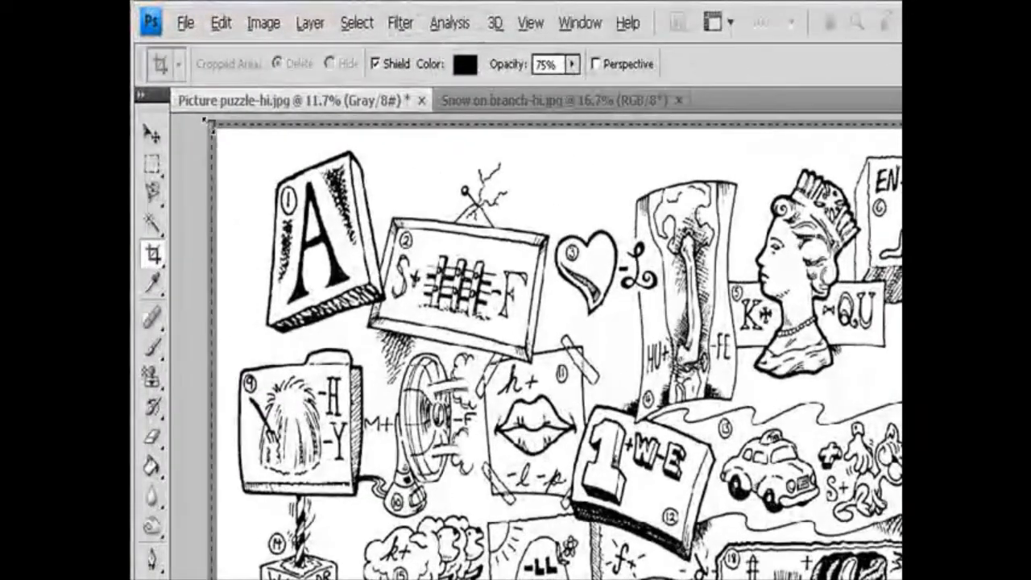
{"action": "left_click_drag", "start_coordinate": [209, 125], "coordinate": [202, 122]}
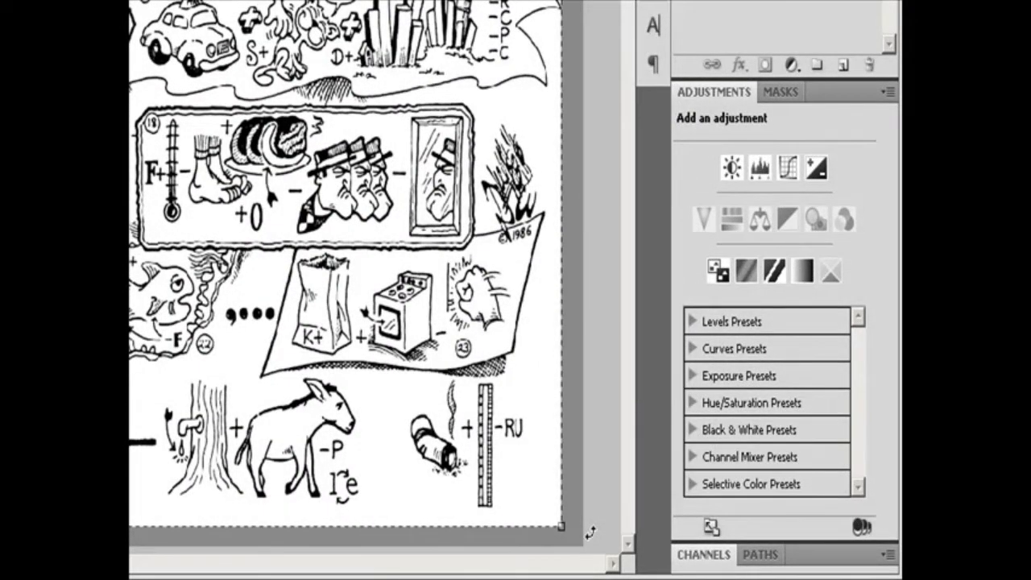
{"action": "left_click_drag", "start_coordinate": [576, 533], "coordinate": [539, 553]}
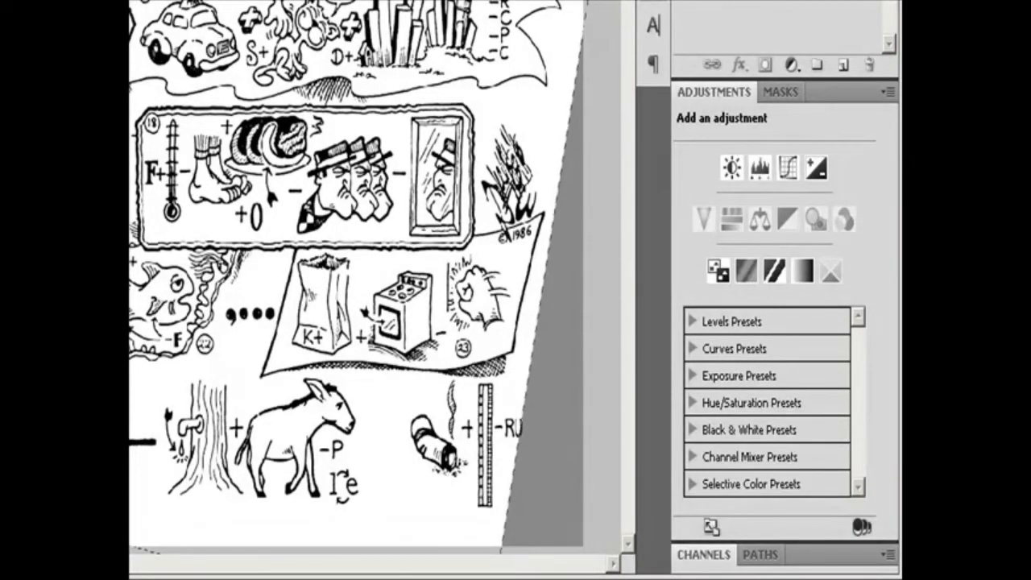
{"action": "left_click_drag", "start_coordinate": [354, 322], "coordinate": [399, 332]}
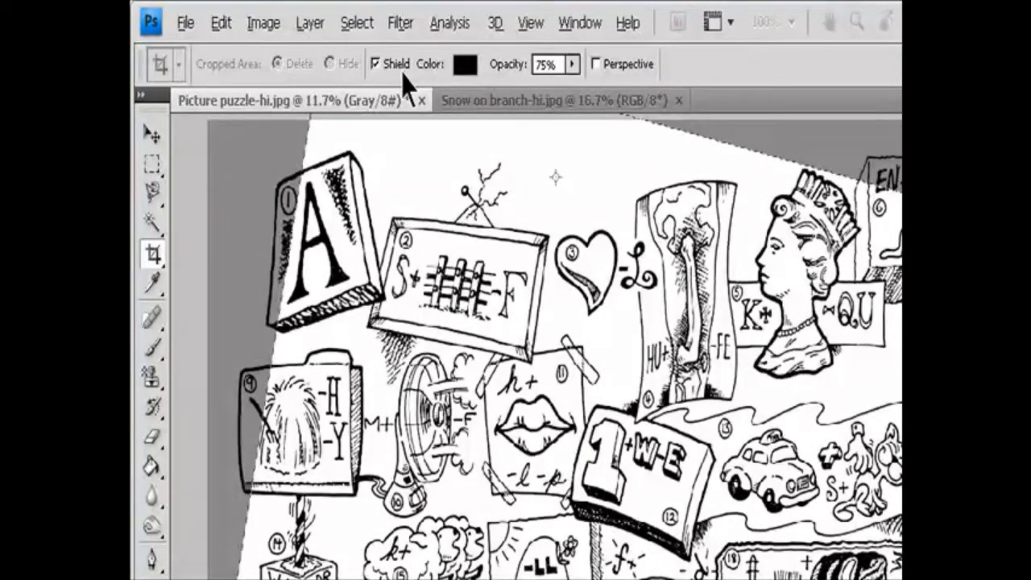
View the crop shield's color choices and set the shield's opacity to 93%.
{"action": "left_click", "coordinate": [464, 64]}
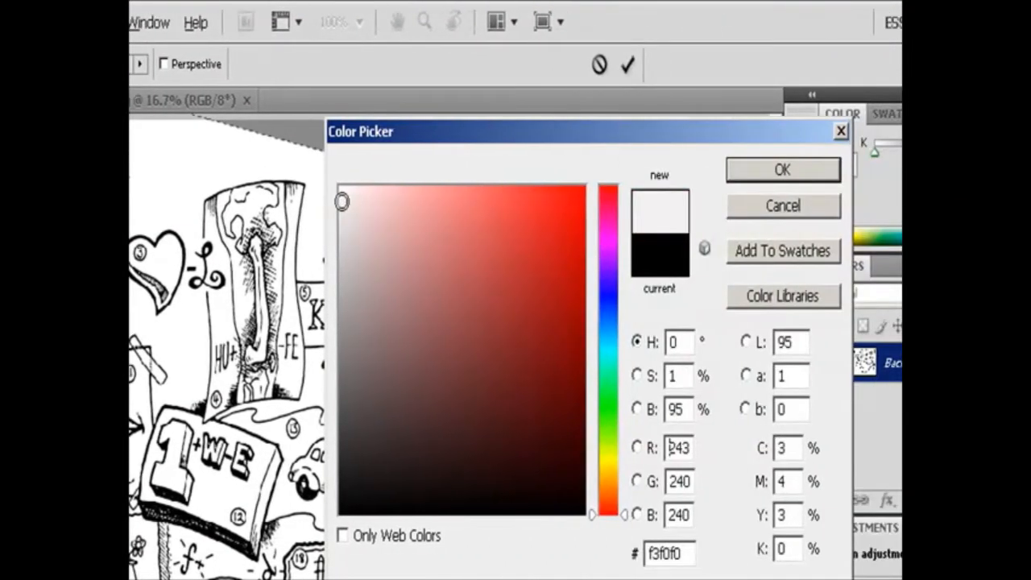
{"action": "left_click_drag", "start_coordinate": [342, 202], "coordinate": [577, 513]}
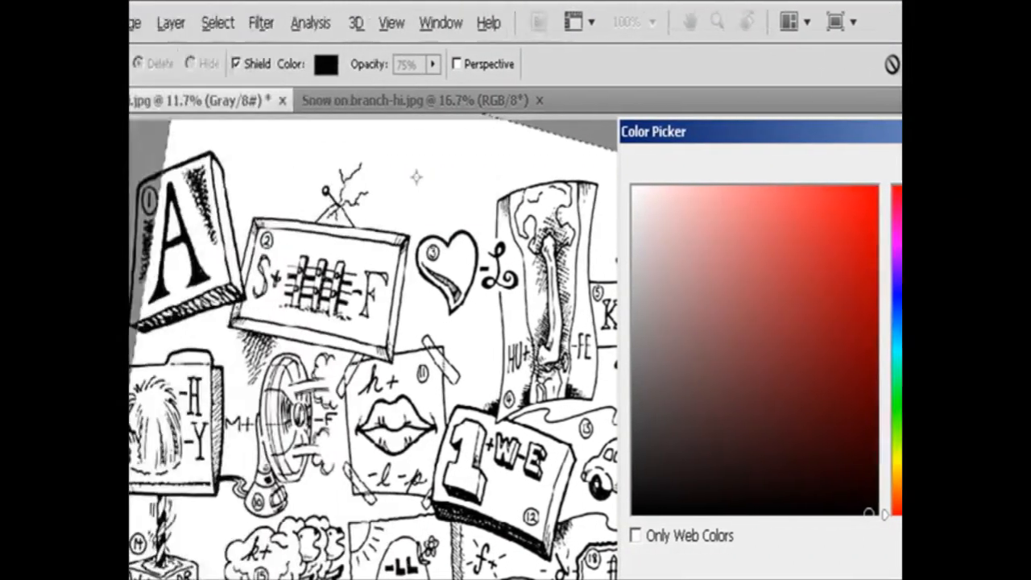
{"action": "left_click", "coordinate": [737, 173]}
{"action": "left_click", "coordinate": [144, 64]}
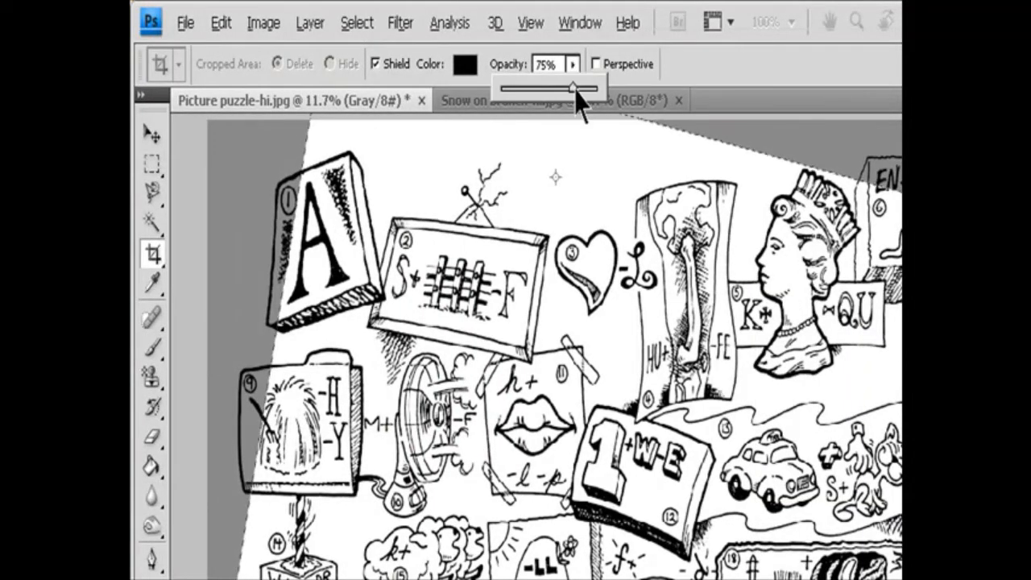
{"action": "mouse_move", "coordinate": [575, 85]}
{"action": "left_mouse_down"}
{"action": "mouse_move", "coordinate": [501, 88]}
{"action": "mouse_move", "coordinate": [591, 90]}
{"action": "left_mouse_up"}
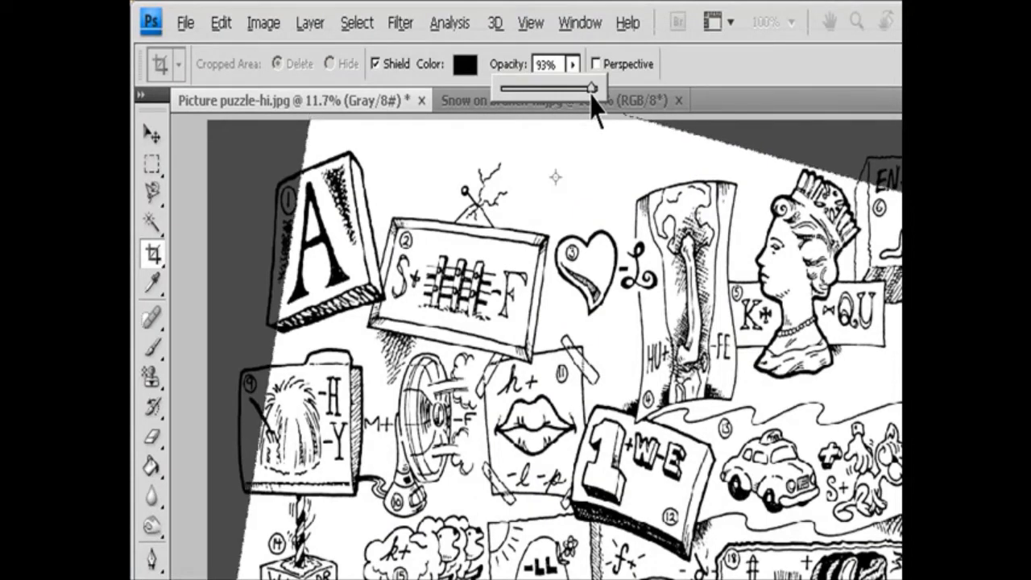
{"action": "key", "text": "Escape"}
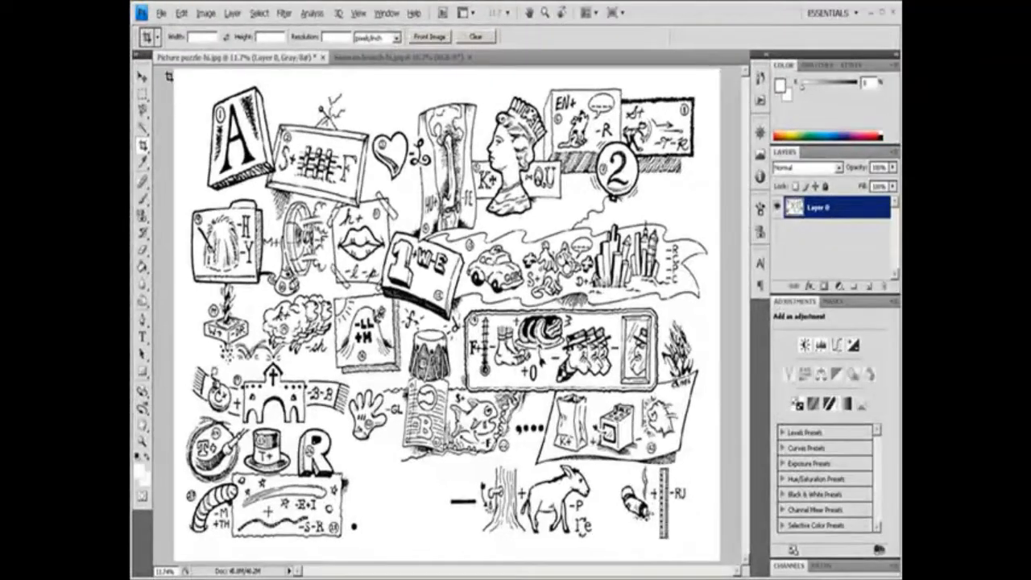
Crop the puzzle picture slightly inside its right and bottom edges, with the cropped area set to Hide.
{"action": "key", "text": "ctrl+a"}
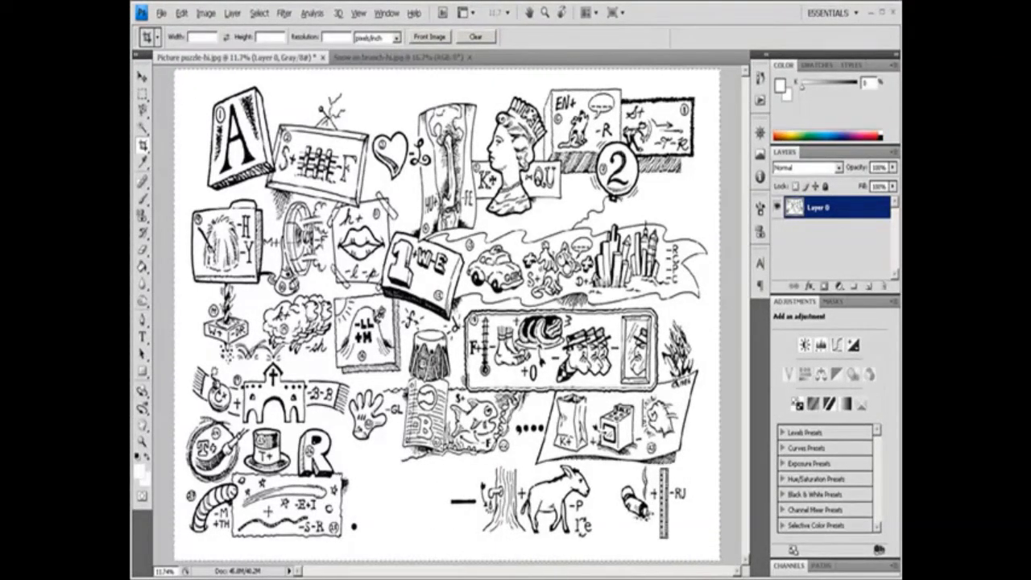
{"action": "left_click_drag", "start_coordinate": [762, 564], "coordinate": [711, 554]}
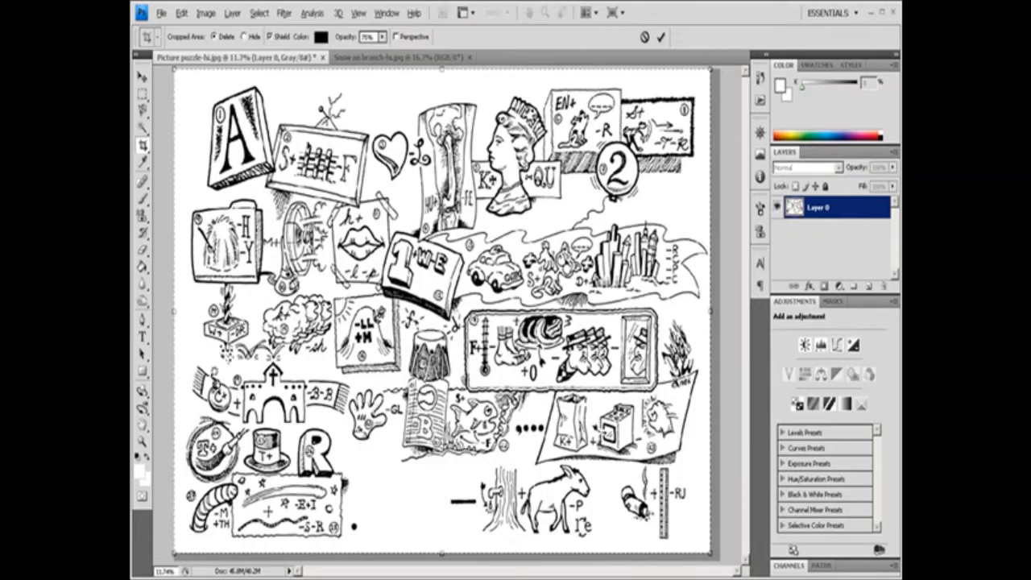
{"action": "left_click", "coordinate": [244, 36]}
{"action": "left_click", "coordinate": [660, 37]}
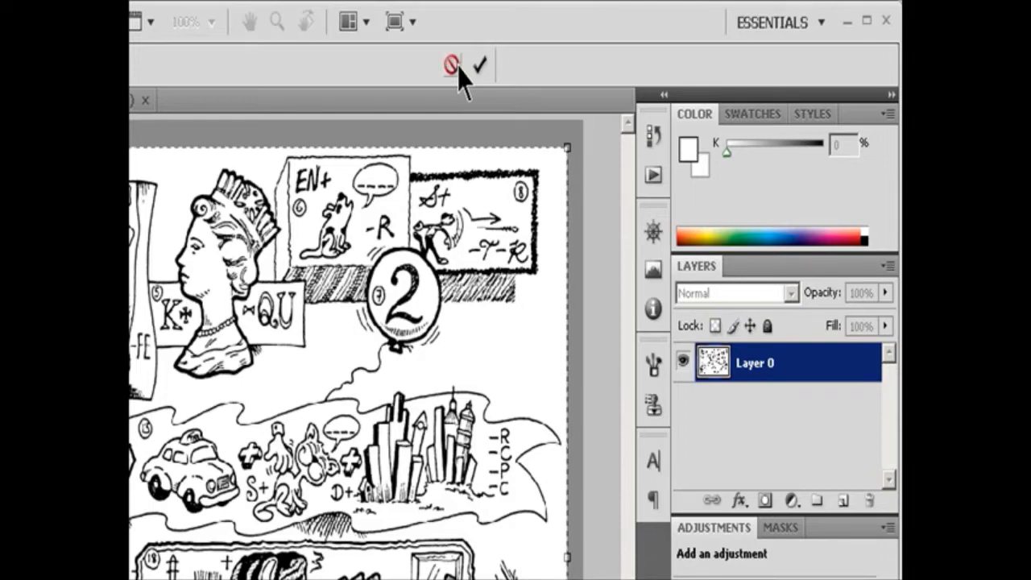
{"action": "left_click", "coordinate": [481, 64]}
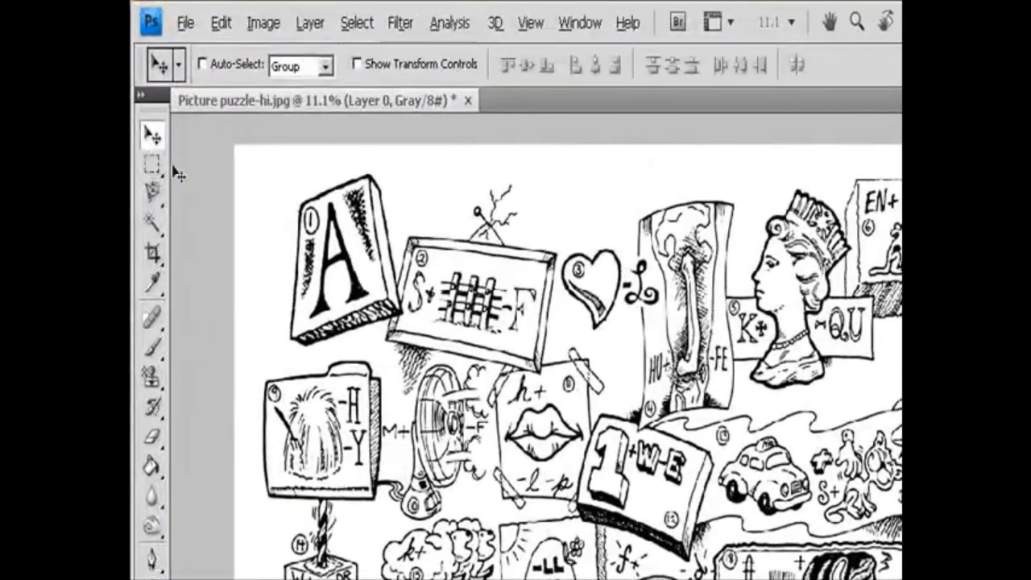
Select the puzzle drawing with a rectangular marquee, crop the image to that selection, and deselect.
{"action": "left_click", "coordinate": [142, 96]}
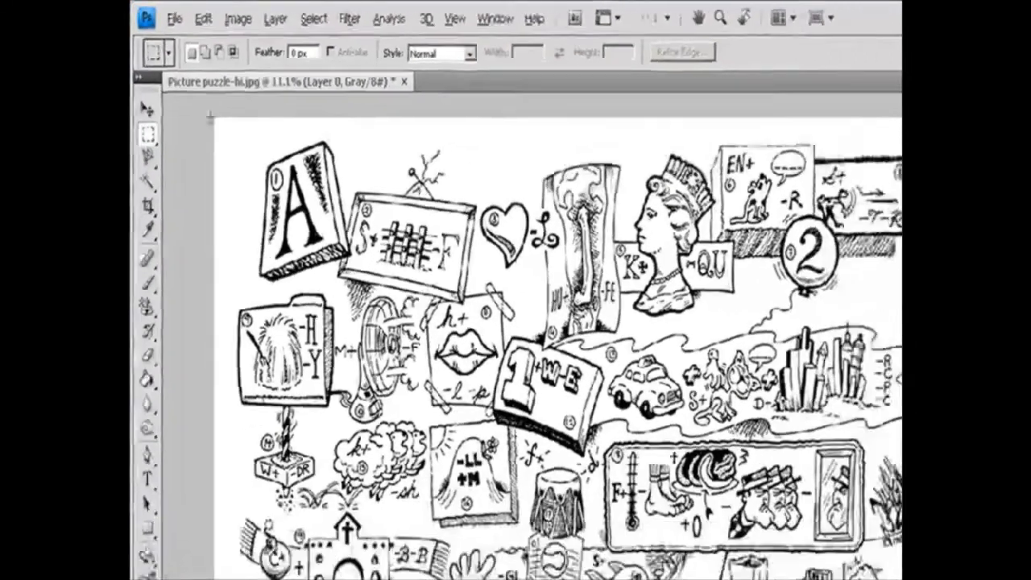
{"action": "left_click_drag", "start_coordinate": [235, 146], "coordinate": [699, 551]}
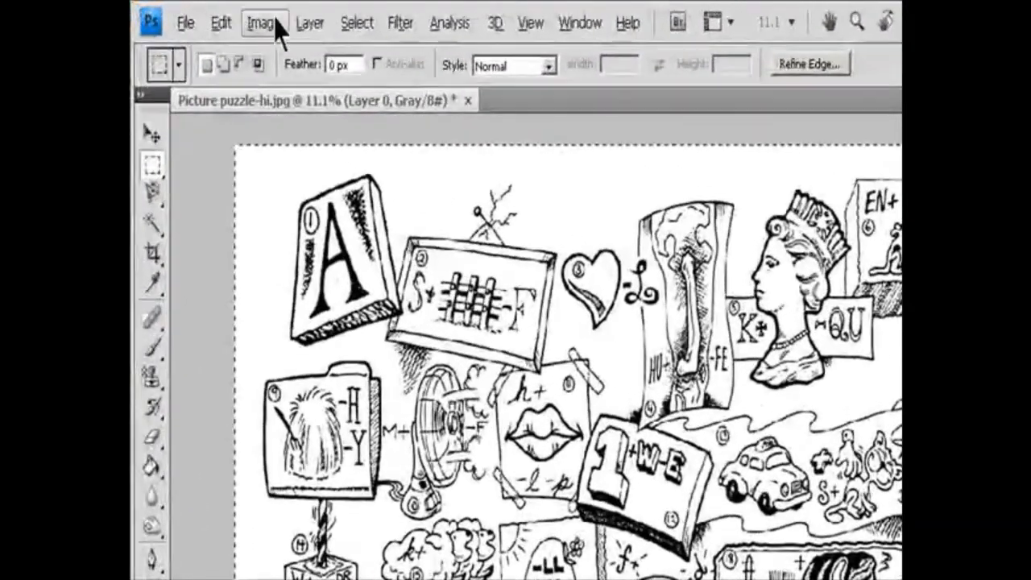
{"action": "left_click", "coordinate": [224, 17]}
{"action": "left_click", "coordinate": [310, 260]}
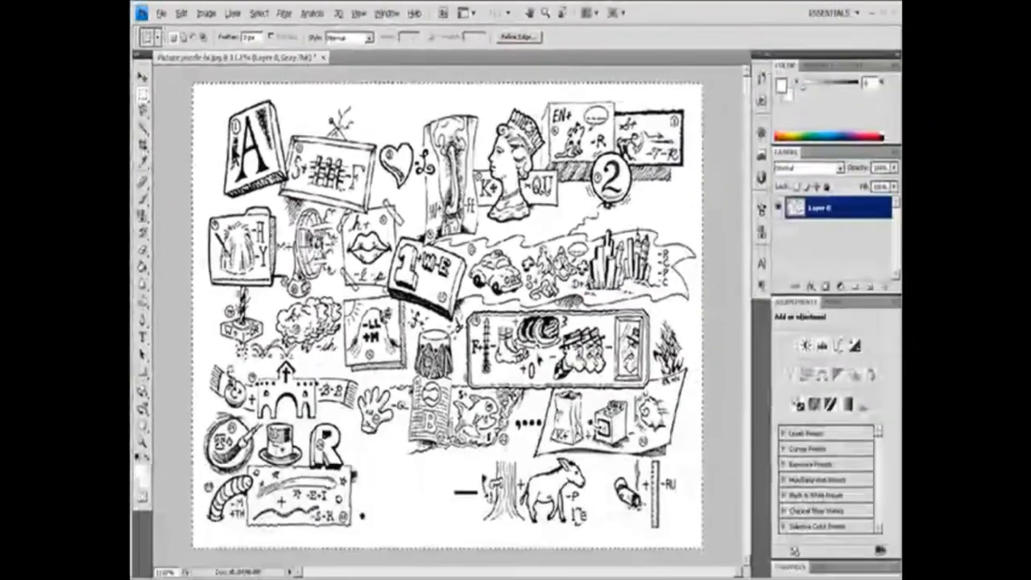
{"action": "key", "text": "ctrl+d"}
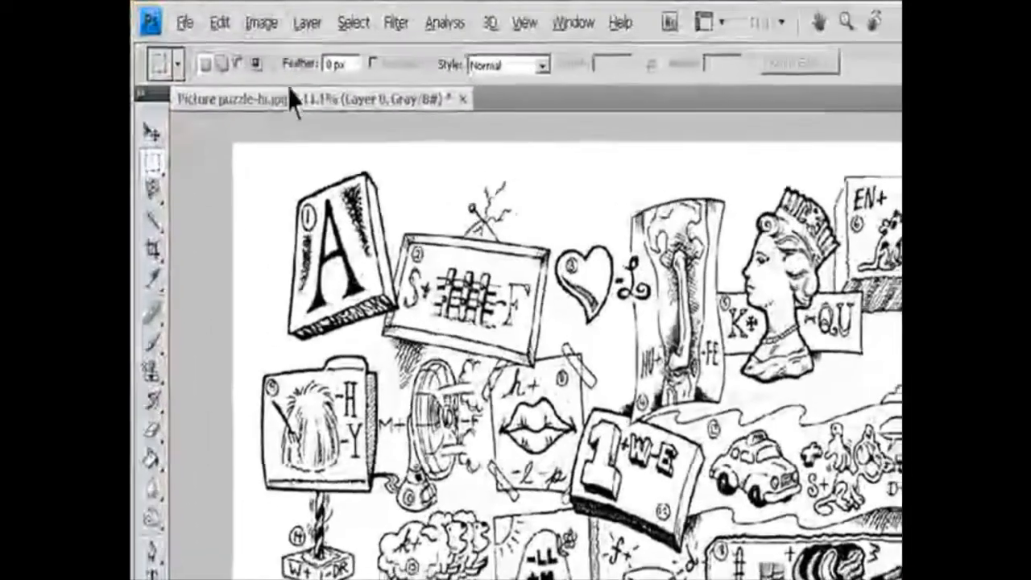
Base the Trim settings on the bottom right pixel color, and toggle trimming of the top and bottom edges off and on.
{"action": "left_click", "coordinate": [206, 13]}
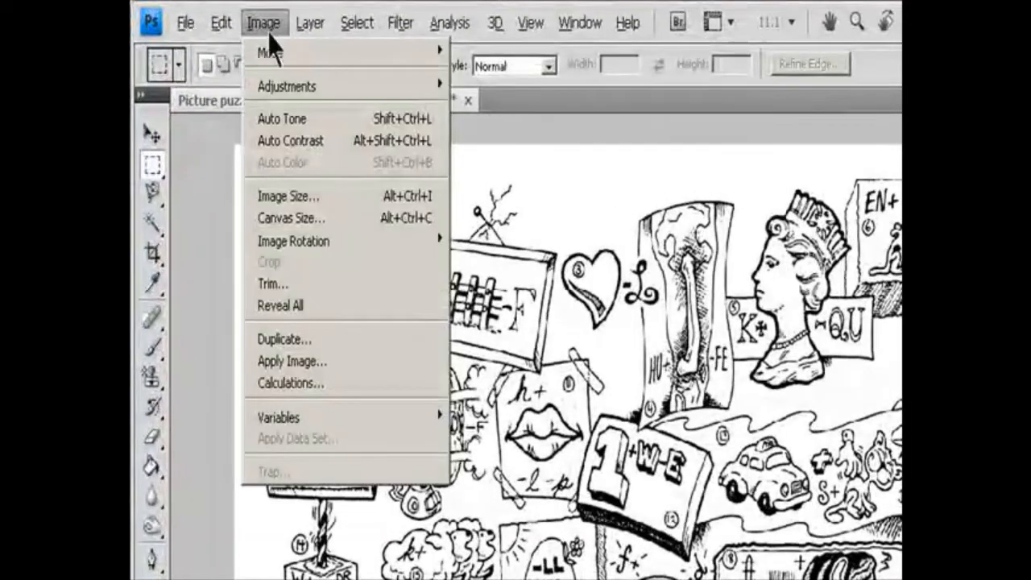
{"action": "left_click", "coordinate": [291, 284]}
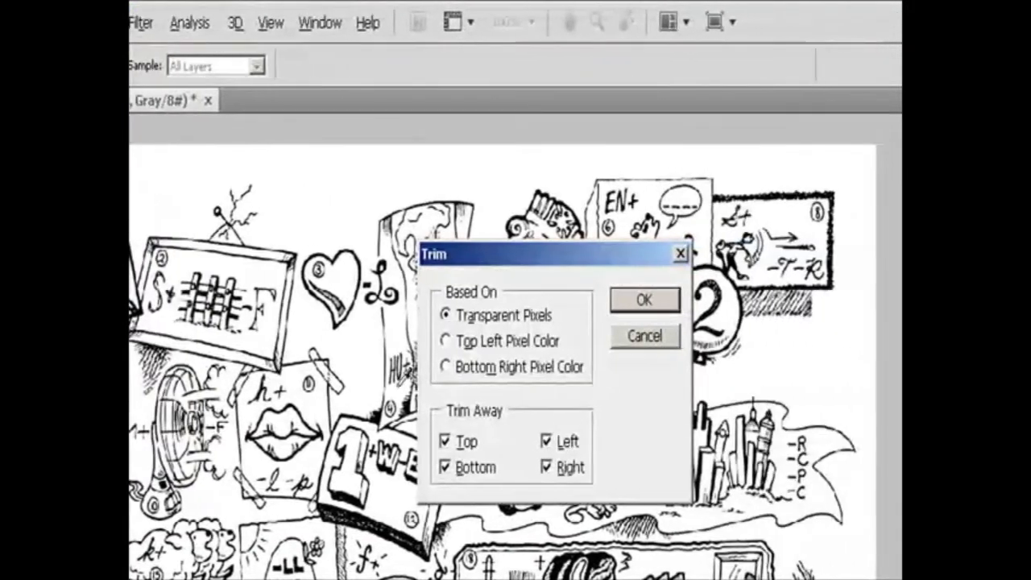
{"action": "left_click", "coordinate": [466, 348]}
{"action": "left_click", "coordinate": [471, 369]}
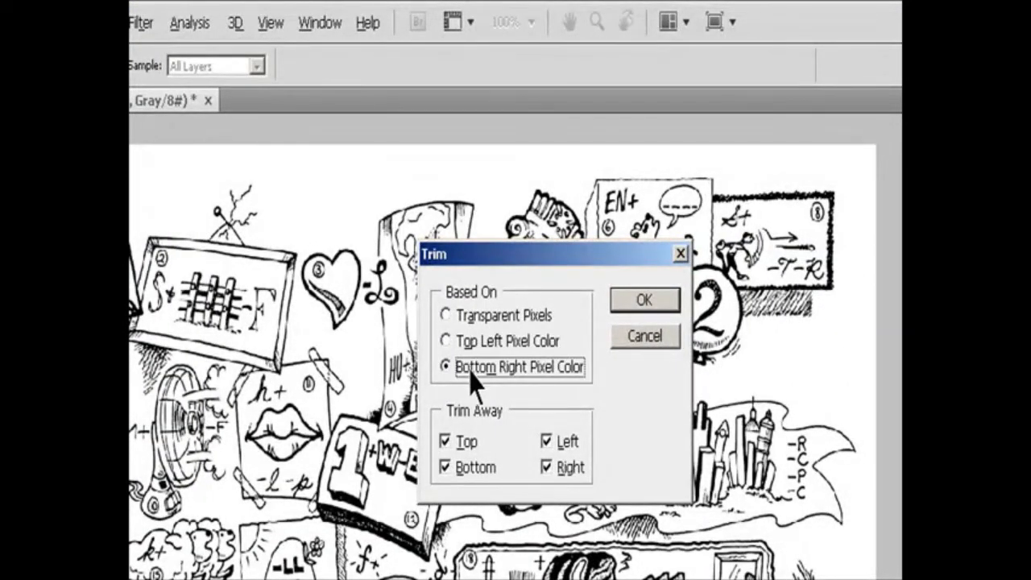
{"action": "left_click", "coordinate": [460, 443]}
{"action": "left_click", "coordinate": [459, 466]}
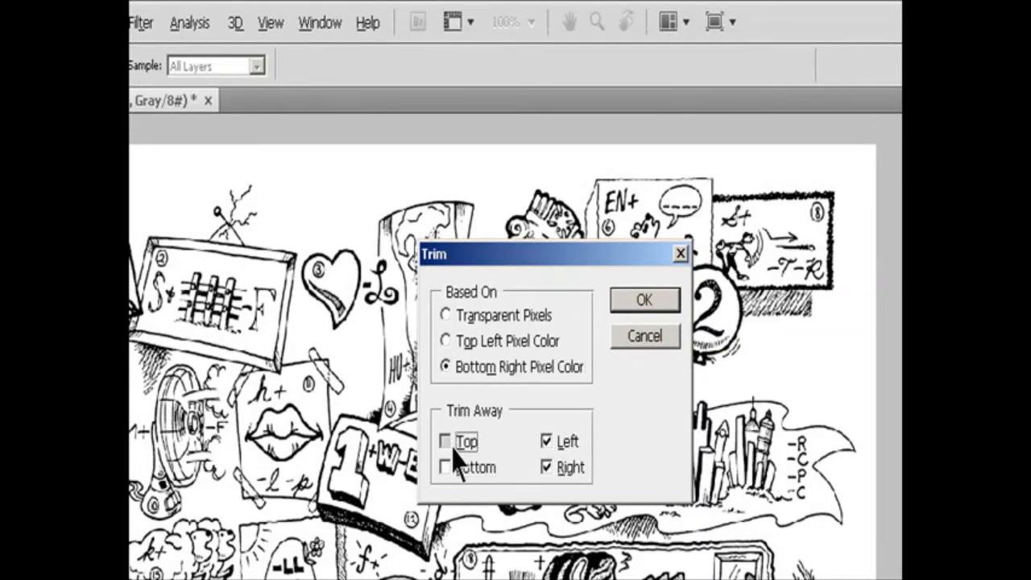
{"action": "left_click", "coordinate": [454, 453]}
{"action": "left_click", "coordinate": [456, 467]}
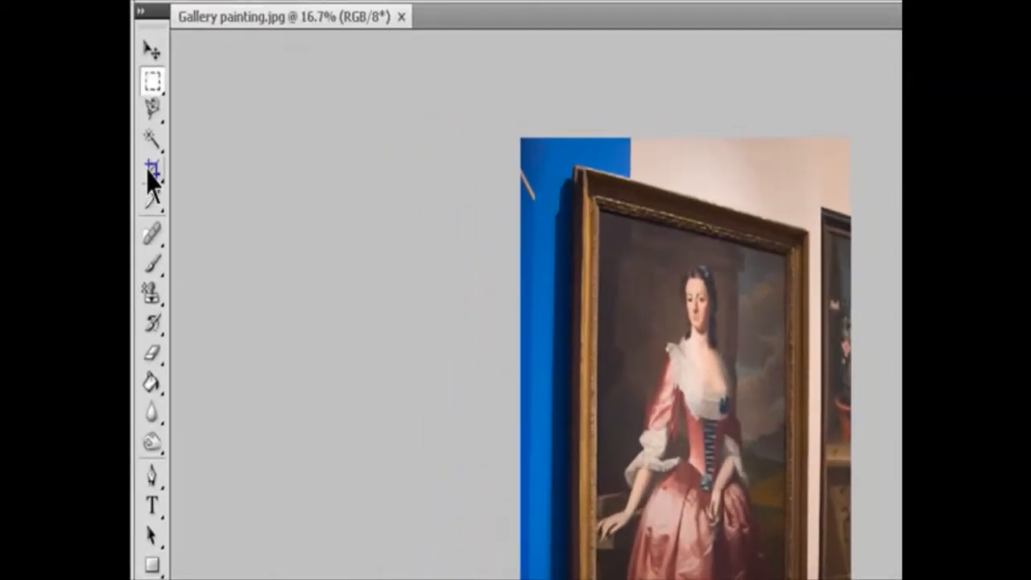
Draw a crop boundary around the gilt-framed portrait in the Gallery painting.jpg image.
{"action": "left_click", "coordinate": [150, 172]}
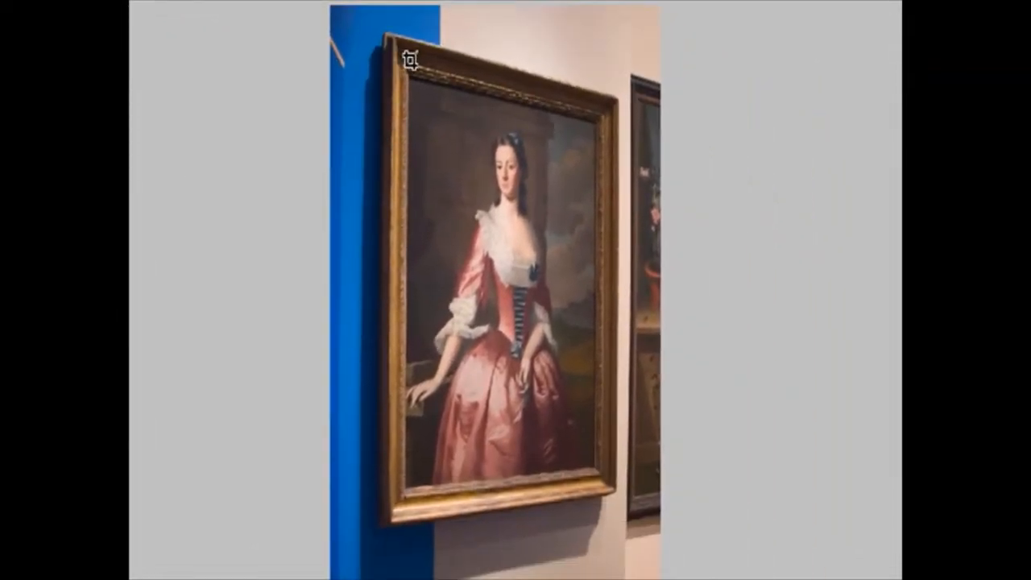
{"action": "mouse_move", "coordinate": [409, 58]}
{"action": "left_mouse_down"}
{"action": "mouse_move", "coordinate": [459, 174]}
{"action": "mouse_move", "coordinate": [580, 375]}
{"action": "left_mouse_up"}
{"action": "left_click_drag", "start_coordinate": [603, 445], "coordinate": [600, 489]}
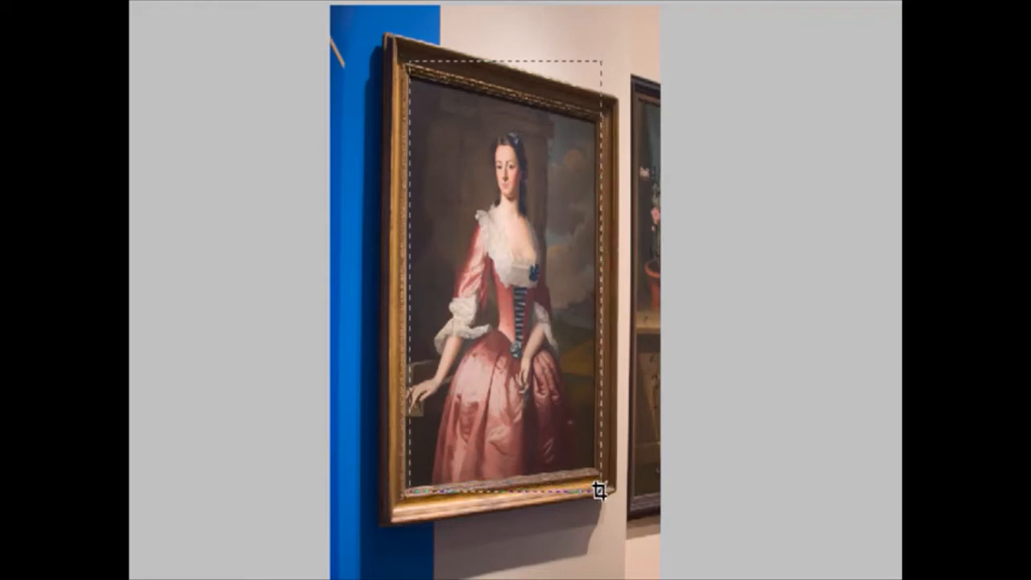
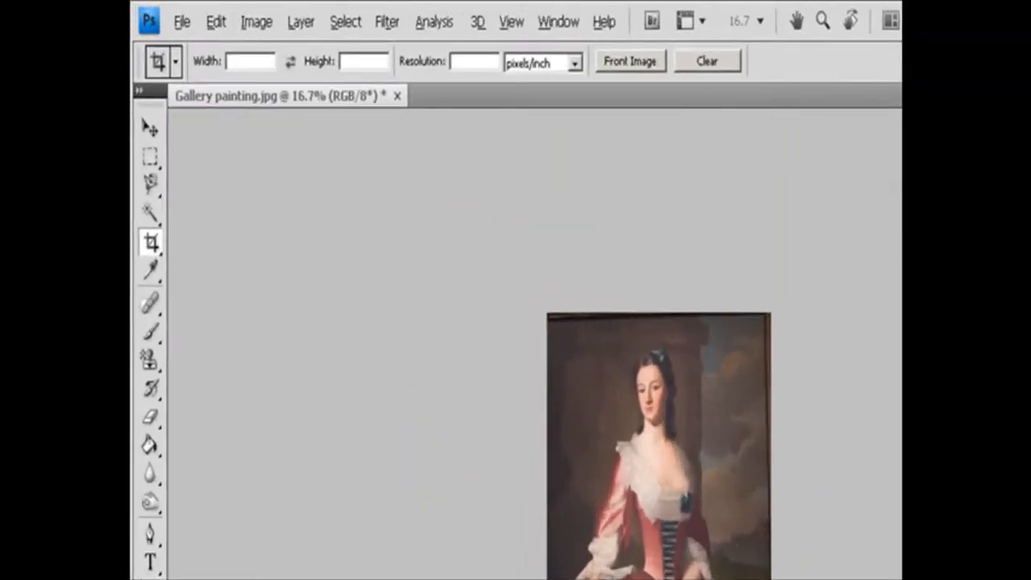
Rotate the whole cropped portrait canvas by 180°.
{"action": "left_click", "coordinate": [205, 13]}
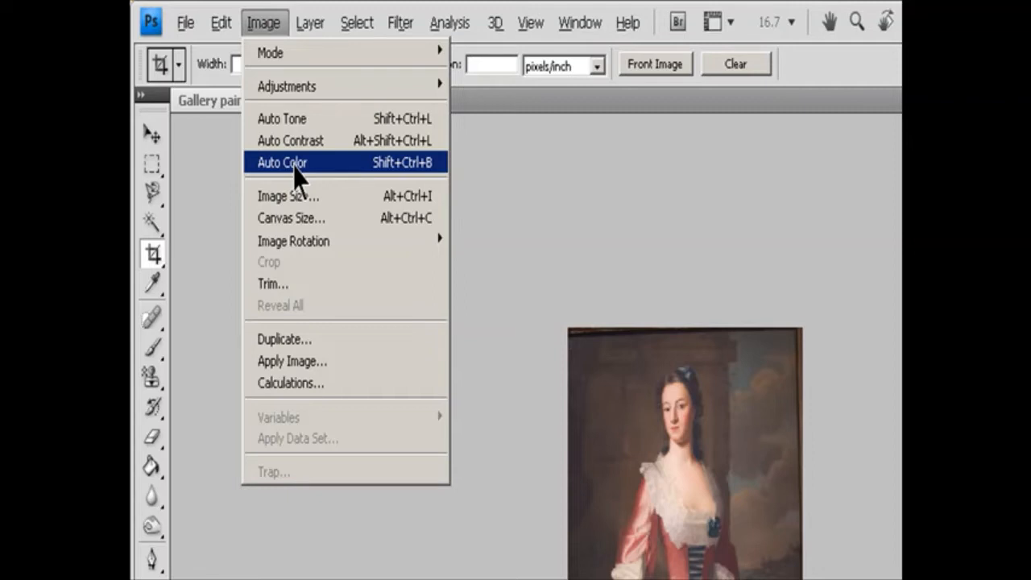
{"action": "mouse_move", "coordinate": [306, 239]}
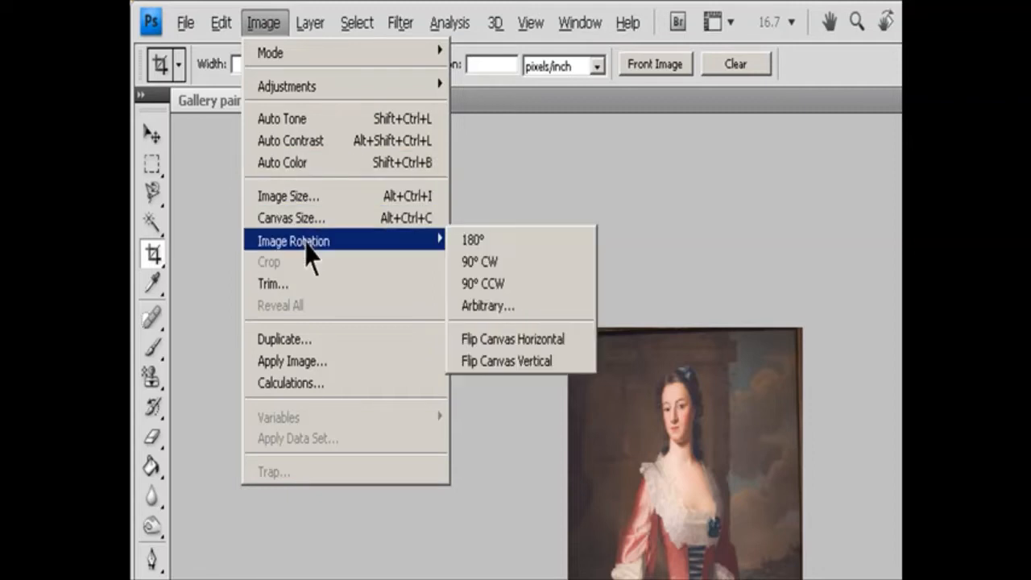
{"action": "left_click", "coordinate": [497, 255]}
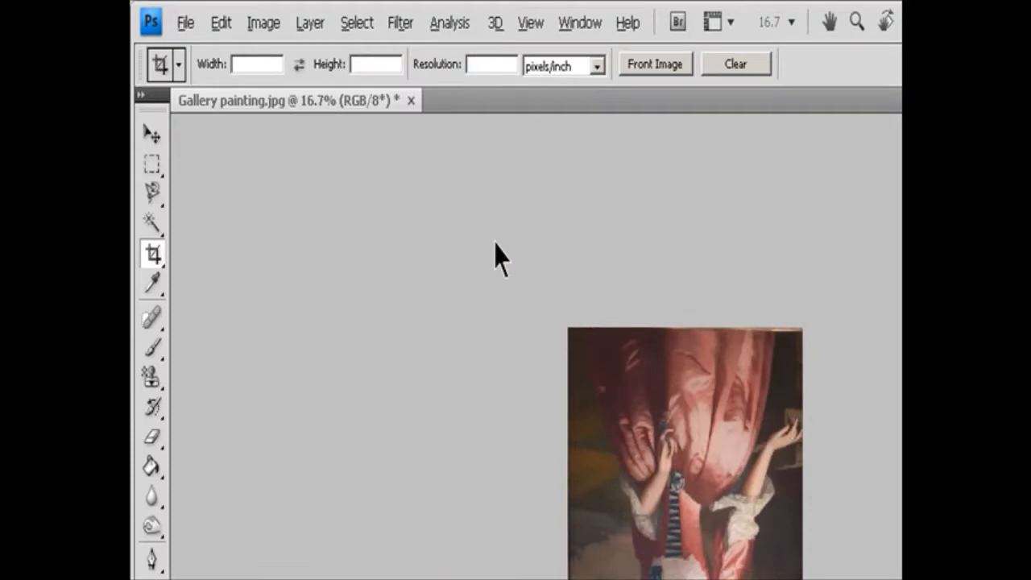
Rotate the portrait canvas 90° clockwise and return it with a 90° counterclockwise rotation.
{"action": "left_click", "coordinate": [263, 23]}
{"action": "mouse_move", "coordinate": [314, 241]}
{"action": "left_click", "coordinate": [480, 282]}
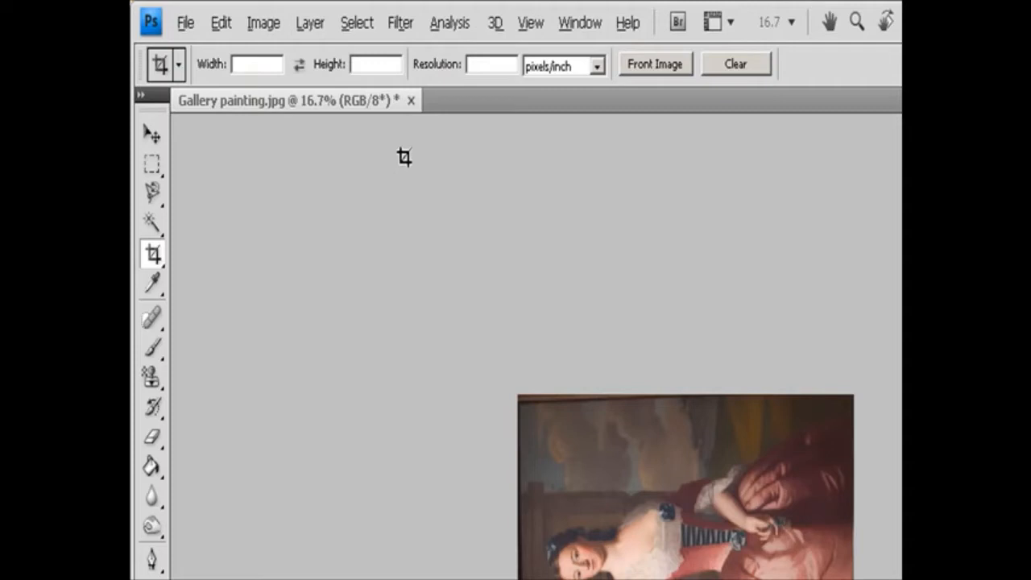
{"action": "left_click", "coordinate": [266, 23]}
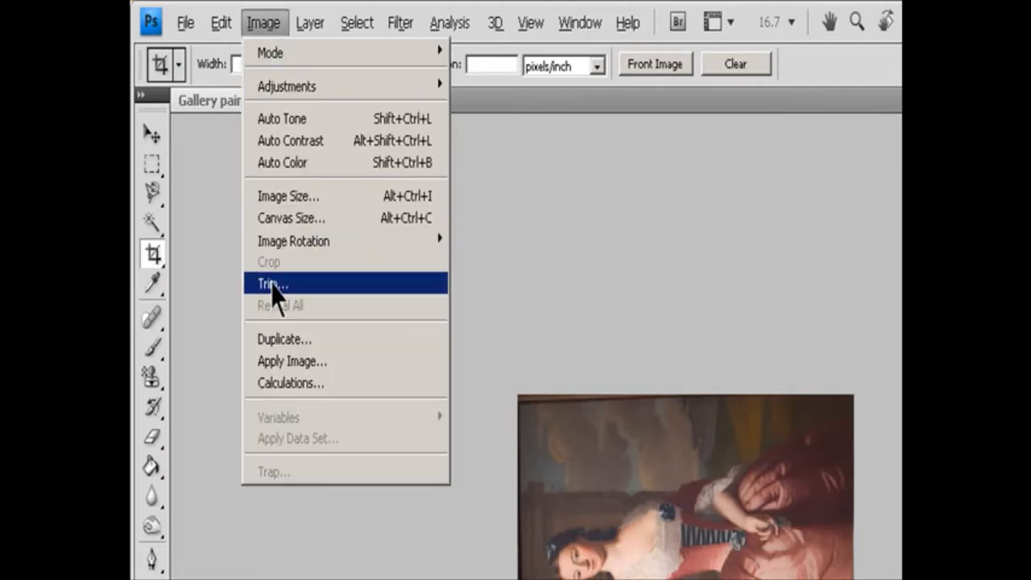
{"action": "mouse_move", "coordinate": [405, 240]}
{"action": "left_click", "coordinate": [475, 282]}
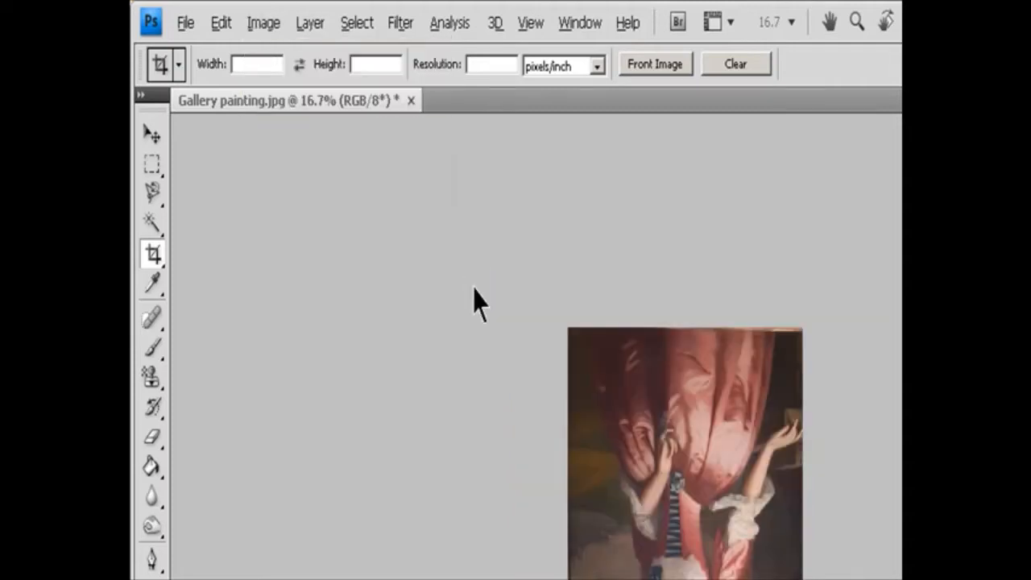
Open the arbitrary-angle canvas rotation settings for the portrait.
{"action": "left_click", "coordinate": [248, 24]}
{"action": "mouse_move", "coordinate": [338, 245]}
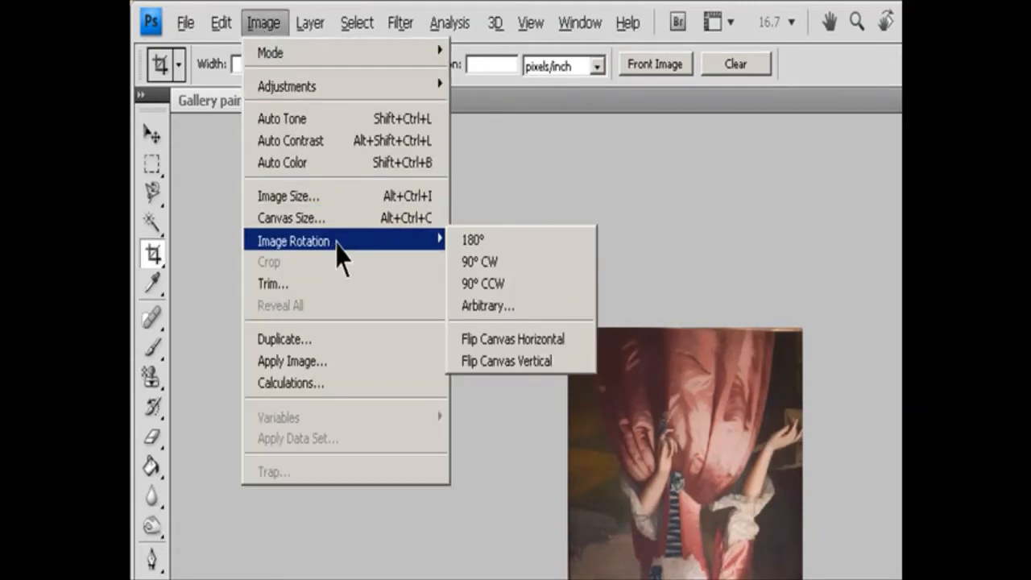
{"action": "left_click", "coordinate": [487, 305]}
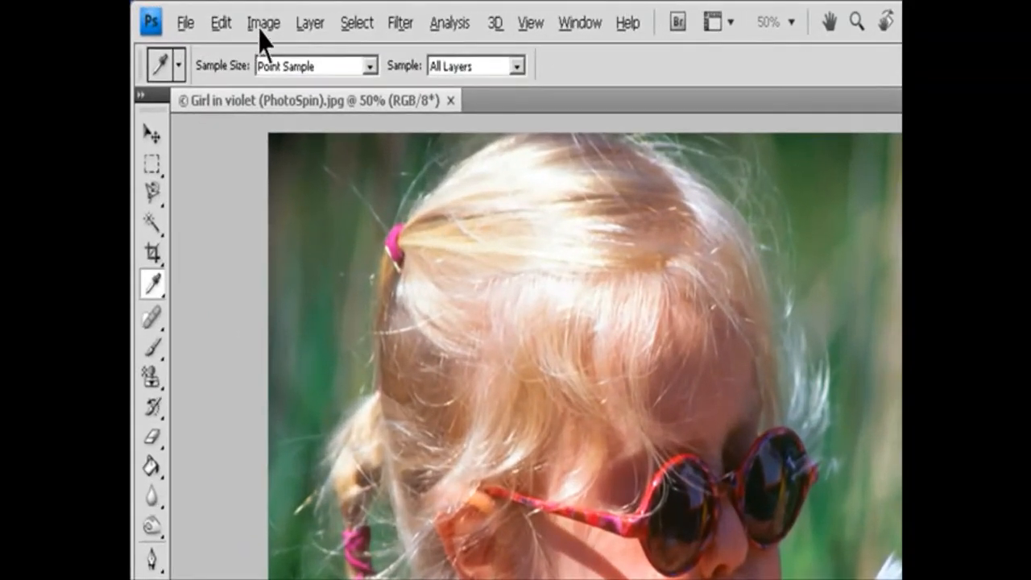
Open the Variations adjustment for the Girl in violet (PhotoSpin).jpg photo.
{"action": "left_click", "coordinate": [207, 13]}
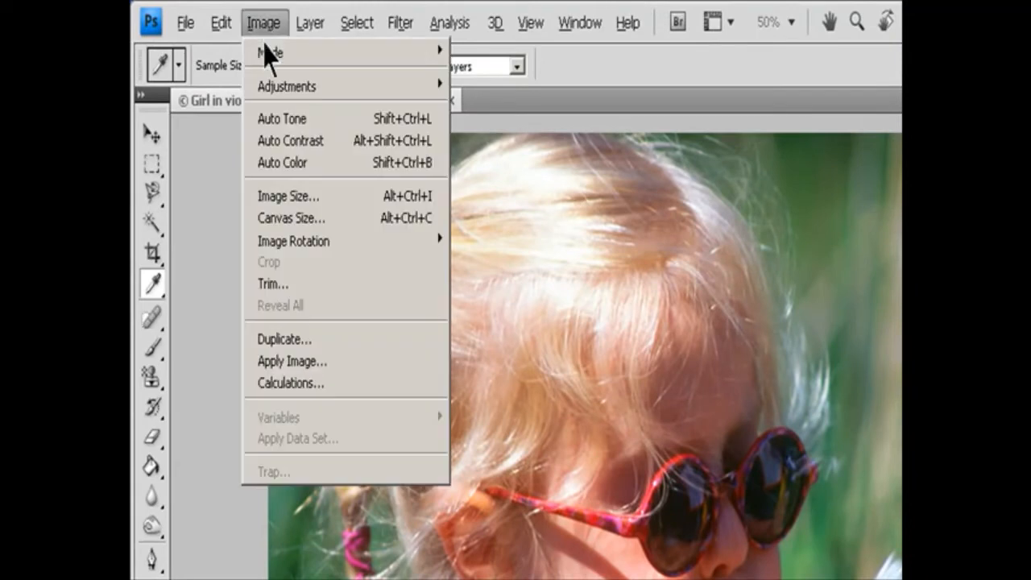
{"action": "mouse_move", "coordinate": [286, 89]}
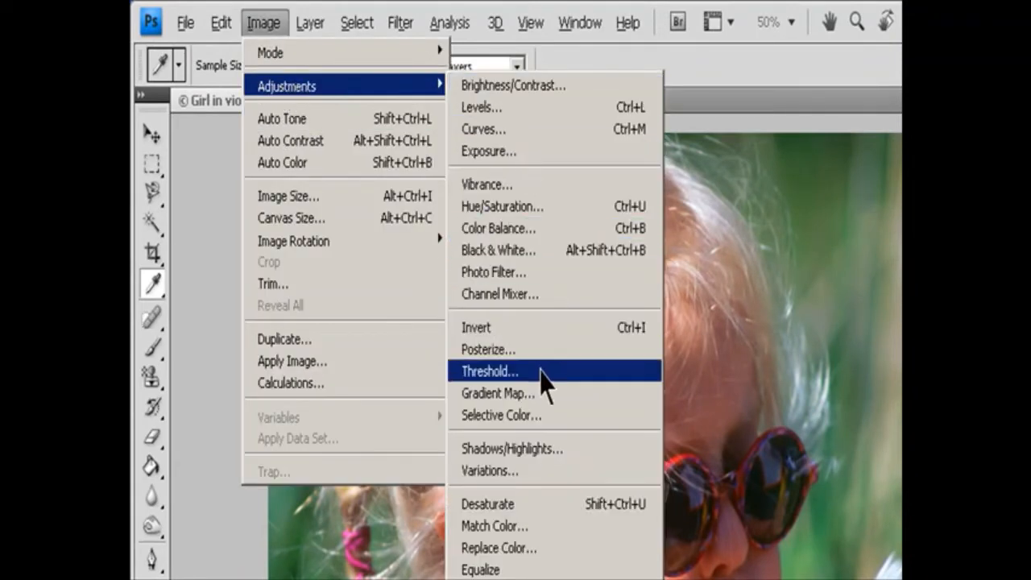
{"action": "left_click", "coordinate": [527, 472]}
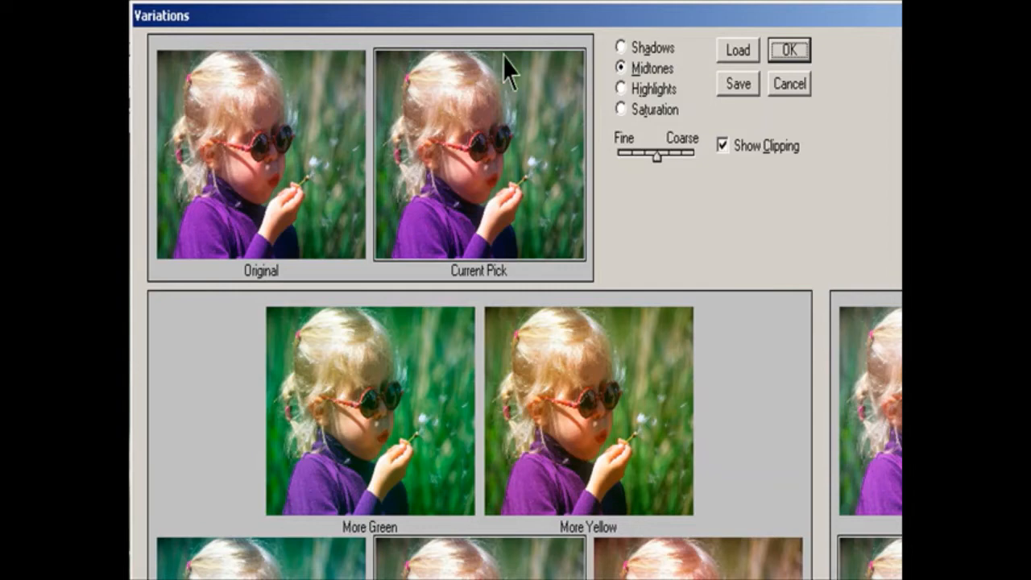
Preview the variations for Shadows, Midtones, Highlights and Saturation, and return the adjustment to Midtones.
{"action": "left_click", "coordinate": [620, 47]}
{"action": "left_click", "coordinate": [628, 69]}
{"action": "left_click", "coordinate": [630, 89]}
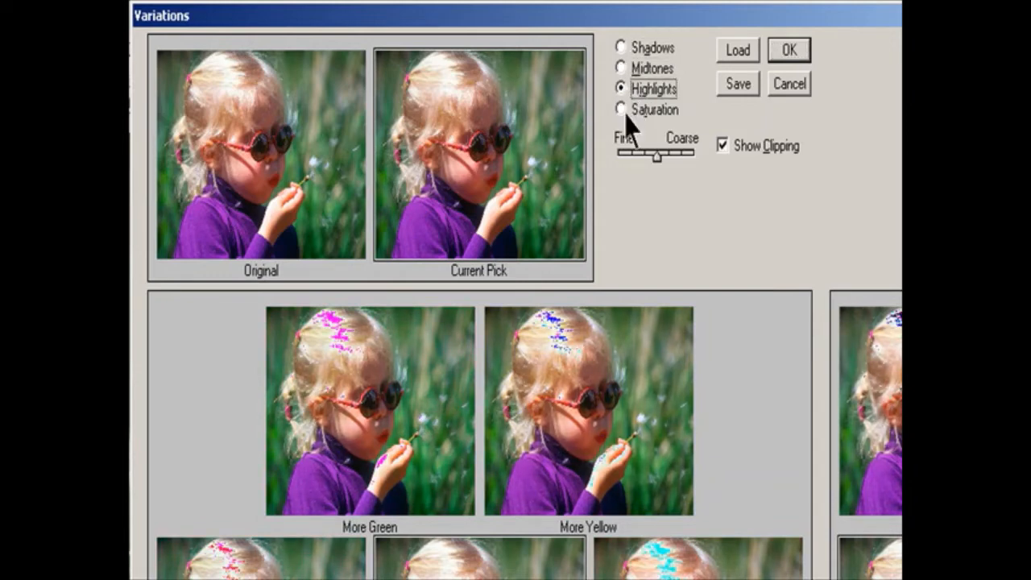
{"action": "left_click", "coordinate": [623, 111]}
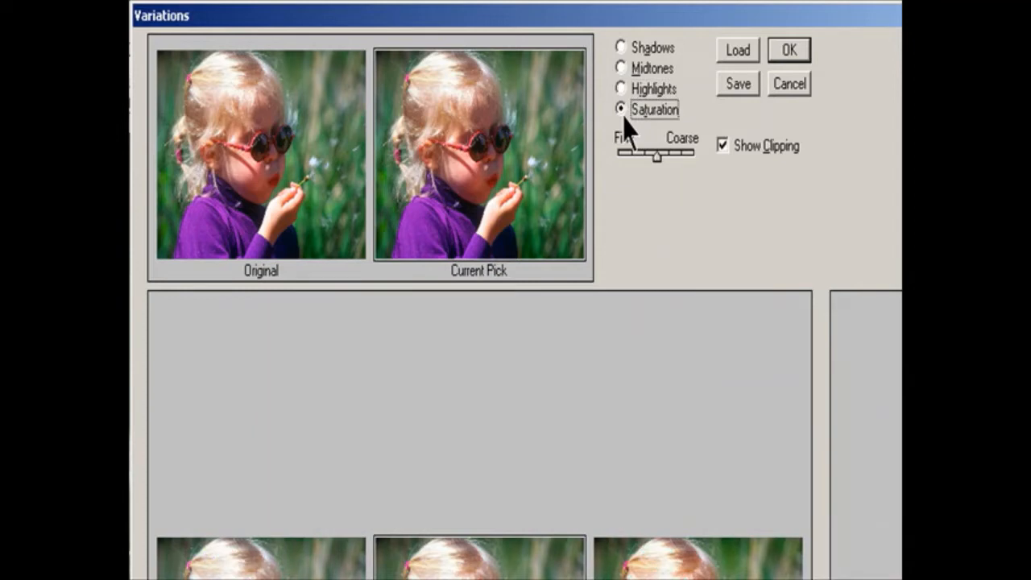
{"action": "left_click", "coordinate": [625, 69]}
Toggle Show Clipping off and on again, keeping the Fine/Coarse strength at its middle position.
{"action": "mouse_move", "coordinate": [655, 157]}
{"action": "left_mouse_down"}
{"action": "mouse_move", "coordinate": [690, 167]}
{"action": "mouse_move", "coordinate": [655, 174]}
{"action": "left_mouse_up"}
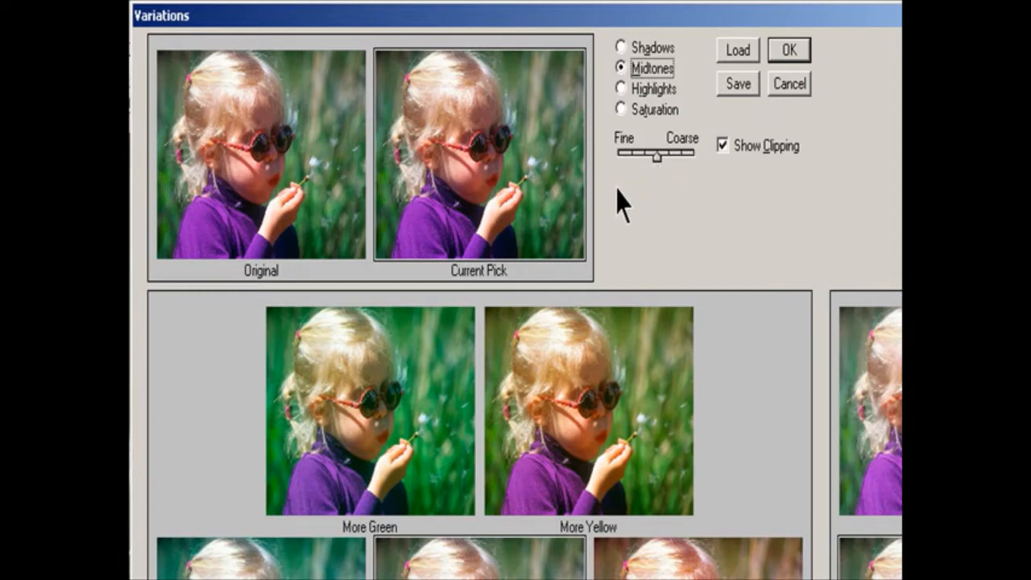
{"action": "left_click", "coordinate": [735, 150]}
{"action": "left_click", "coordinate": [734, 149]}
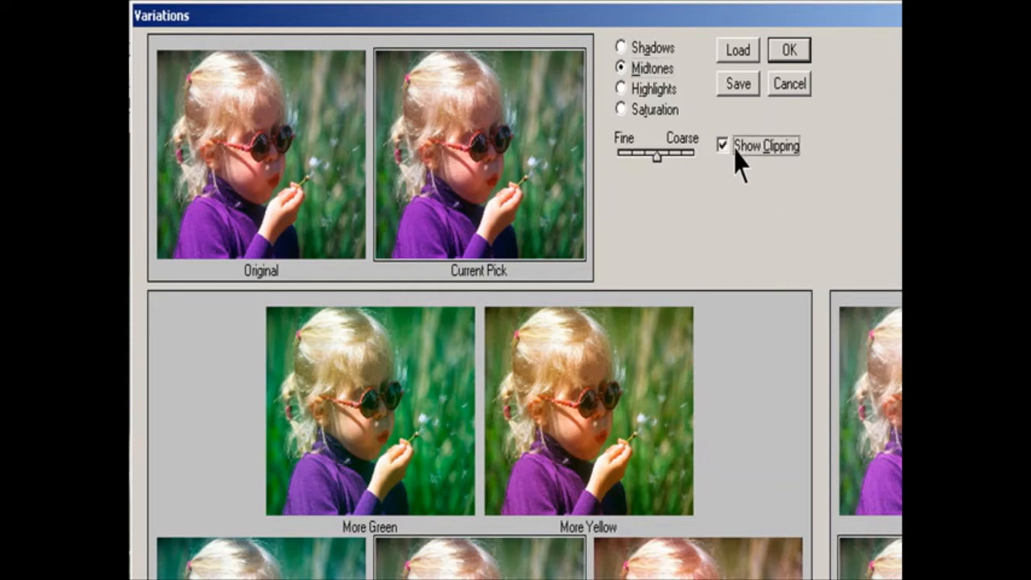
{"action": "mouse_move", "coordinate": [653, 157]}
{"action": "left_mouse_down"}
{"action": "mouse_move", "coordinate": [679, 155]}
{"action": "mouse_move", "coordinate": [635, 166]}
{"action": "mouse_move", "coordinate": [668, 156]}
{"action": "mouse_move", "coordinate": [651, 164]}
{"action": "mouse_move", "coordinate": [662, 172]}
{"action": "left_mouse_up"}
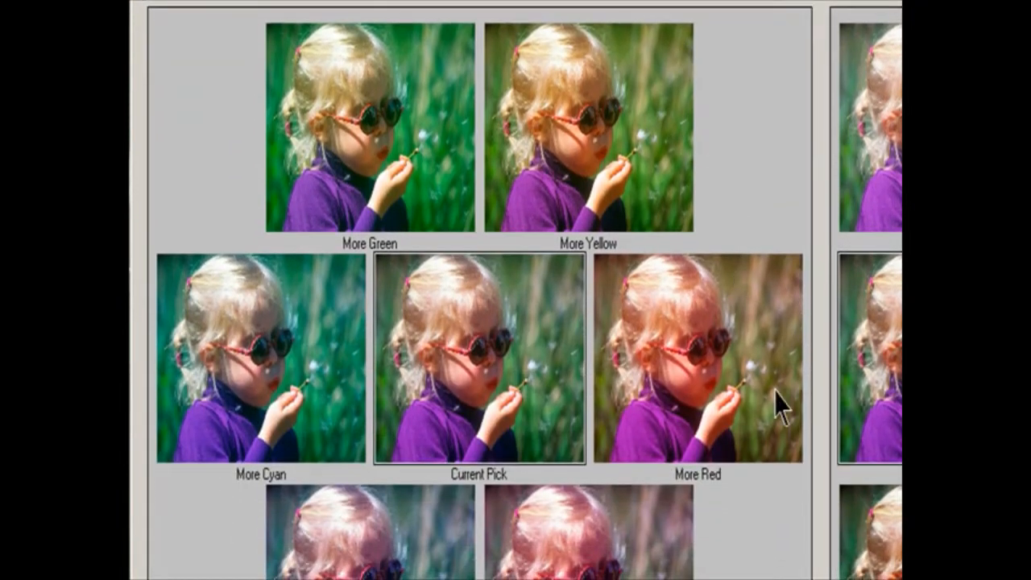
Shift the color of the midtones by applying More Red, More Cyan, More Yellow, More Magenta and More Green once each.
{"action": "left_click", "coordinate": [762, 394]}
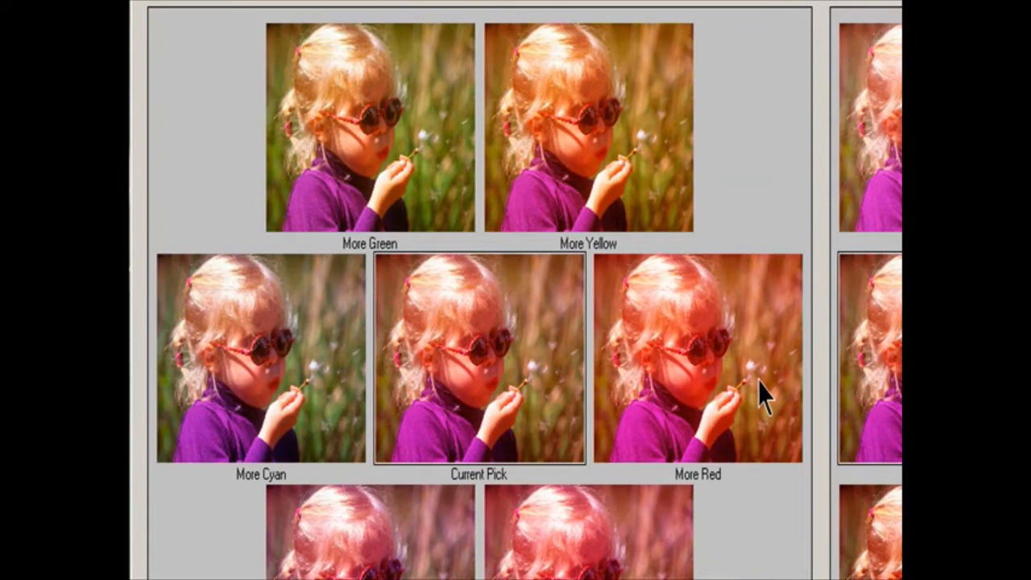
{"action": "left_click", "coordinate": [293, 372]}
{"action": "left_click", "coordinate": [628, 156]}
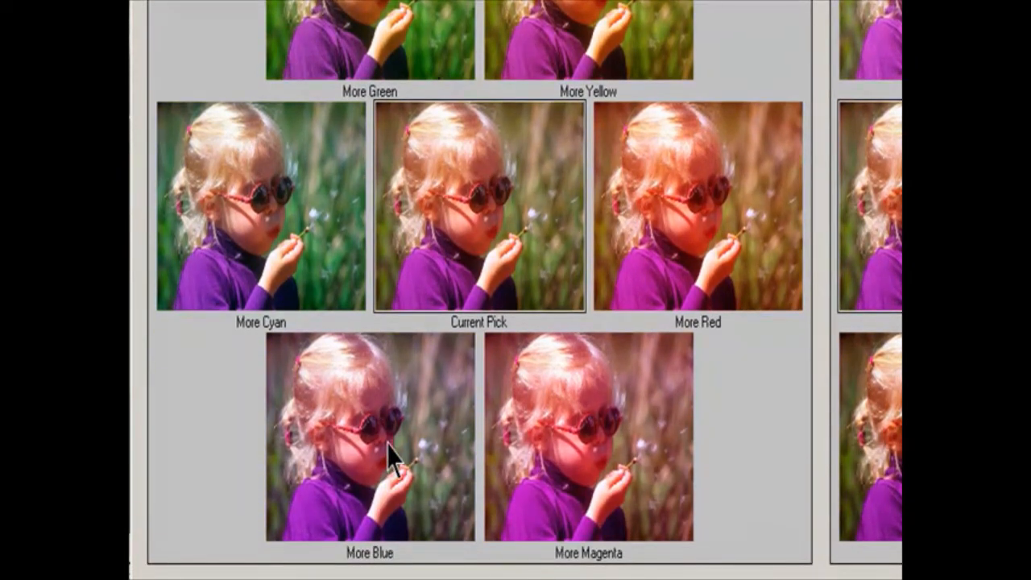
{"action": "left_click", "coordinate": [557, 534]}
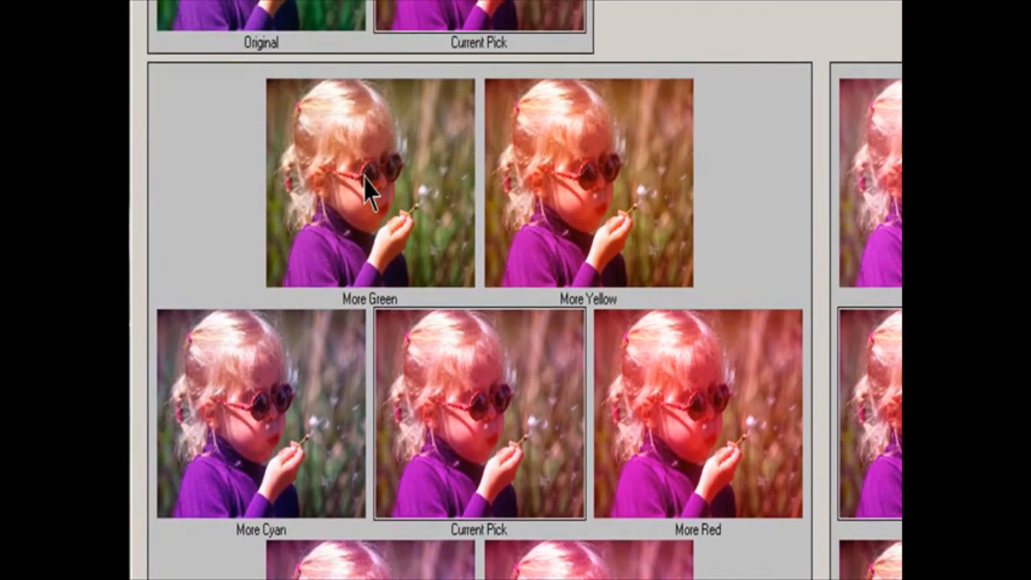
{"action": "left_click", "coordinate": [366, 184]}
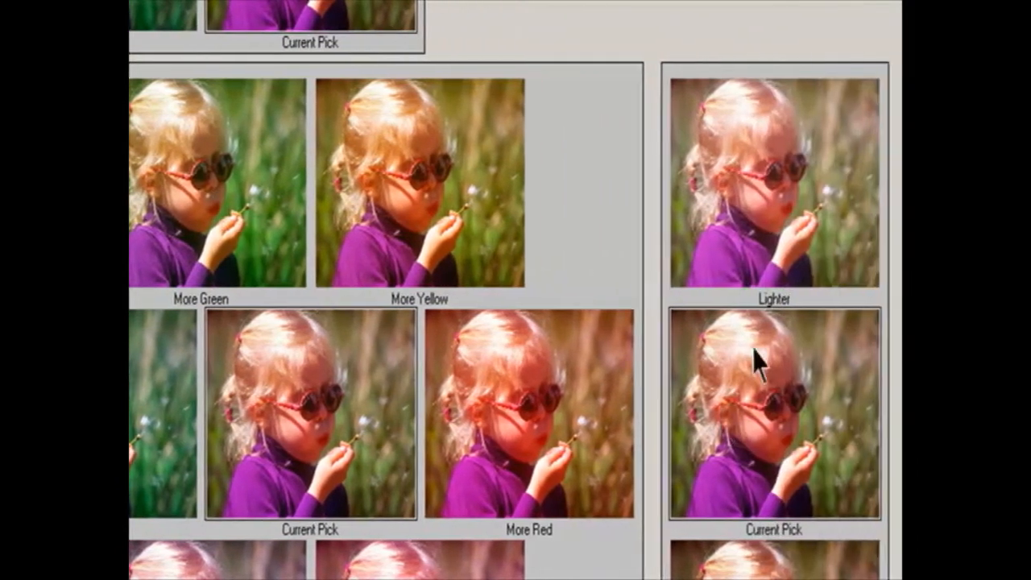
Lighten the current pick once and darken it twice.
{"action": "left_click", "coordinate": [748, 241]}
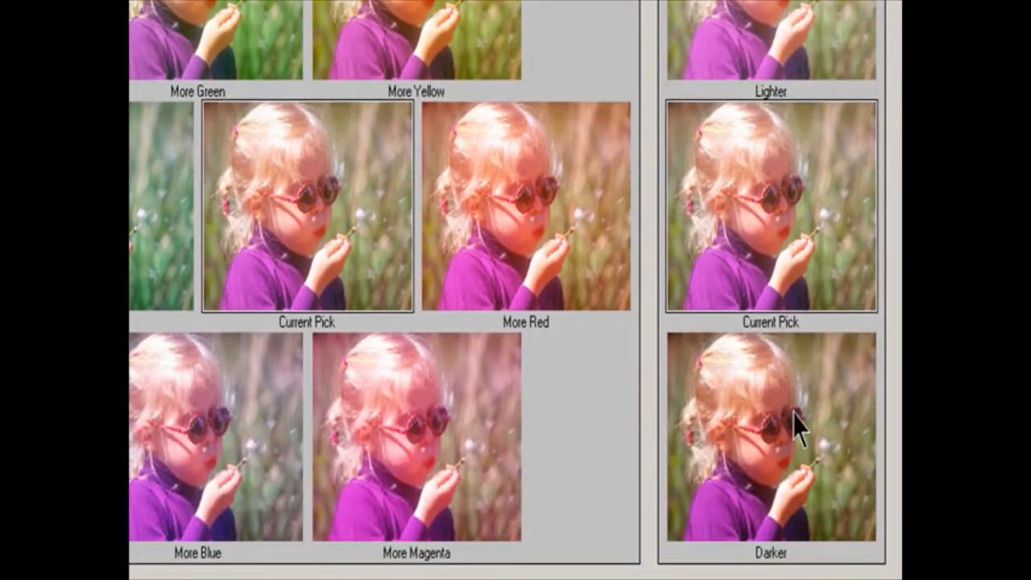
{"action": "left_click", "coordinate": [795, 426]}
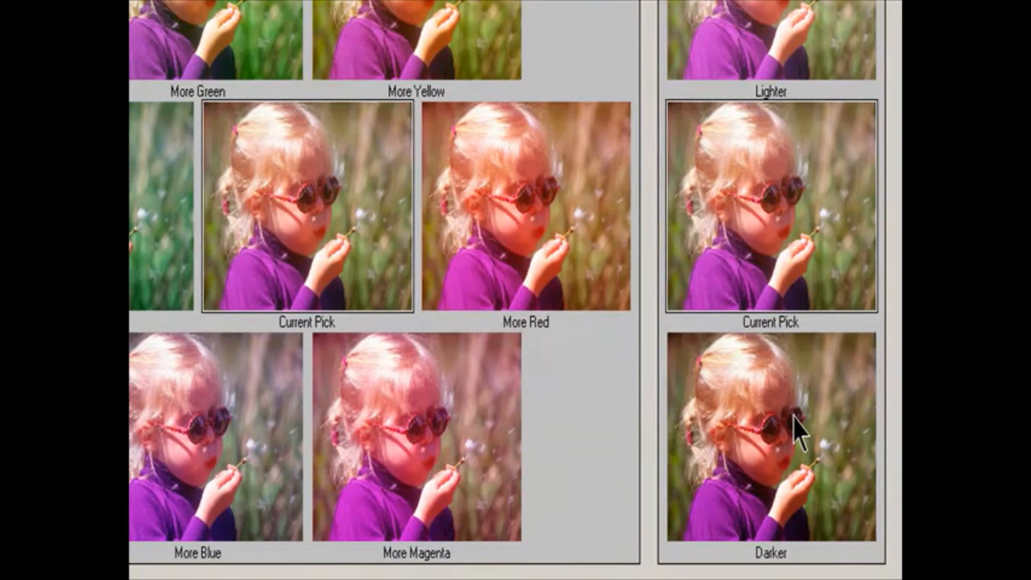
{"action": "left_click", "coordinate": [794, 417]}
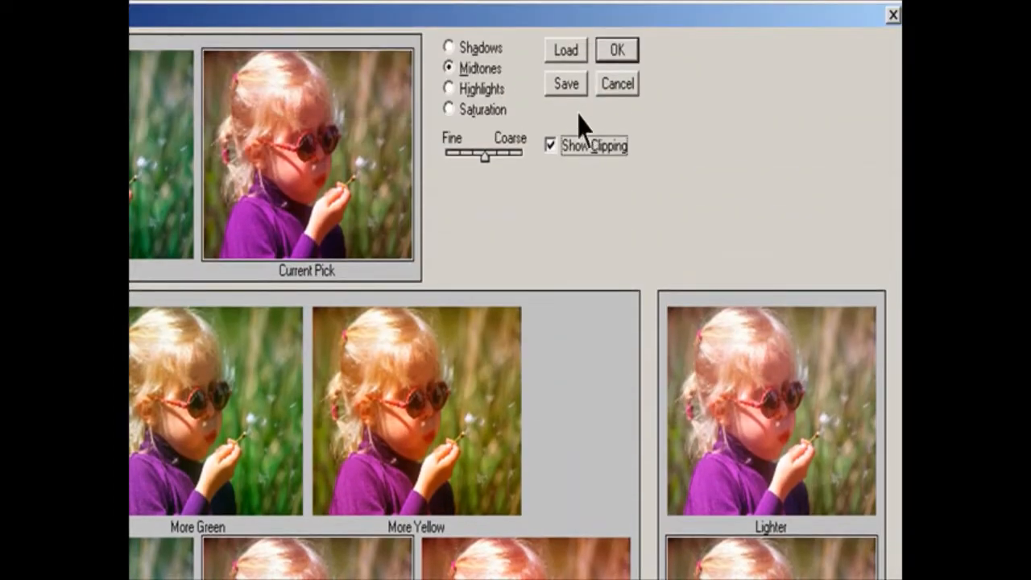
Save the variation settings as Variation1 in the Lesson 04 folder and apply the variations to the photo.
{"action": "left_click", "coordinate": [567, 85]}
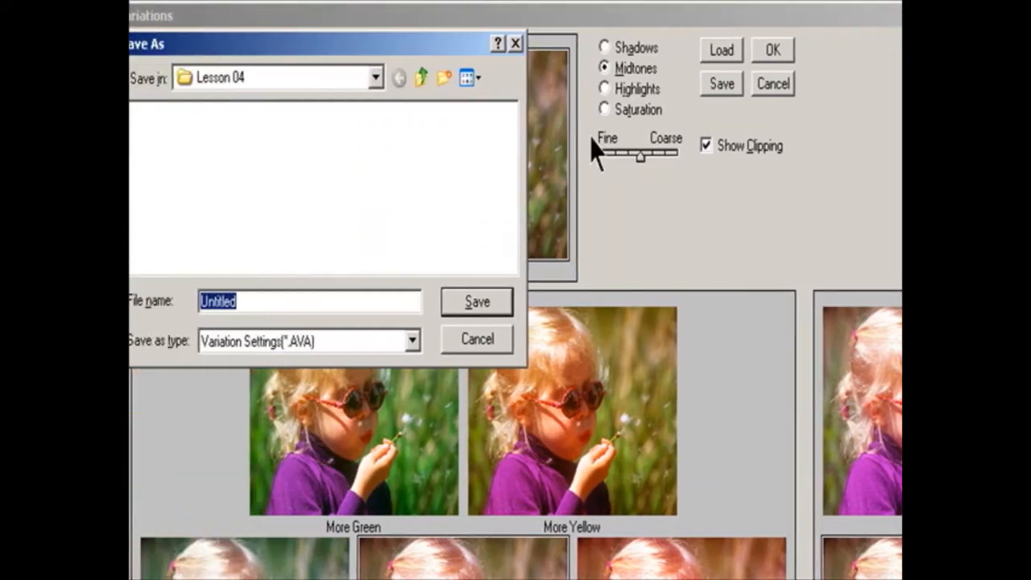
{"action": "left_click", "coordinate": [285, 300]}
{"action": "double_click", "coordinate": [285, 300]}
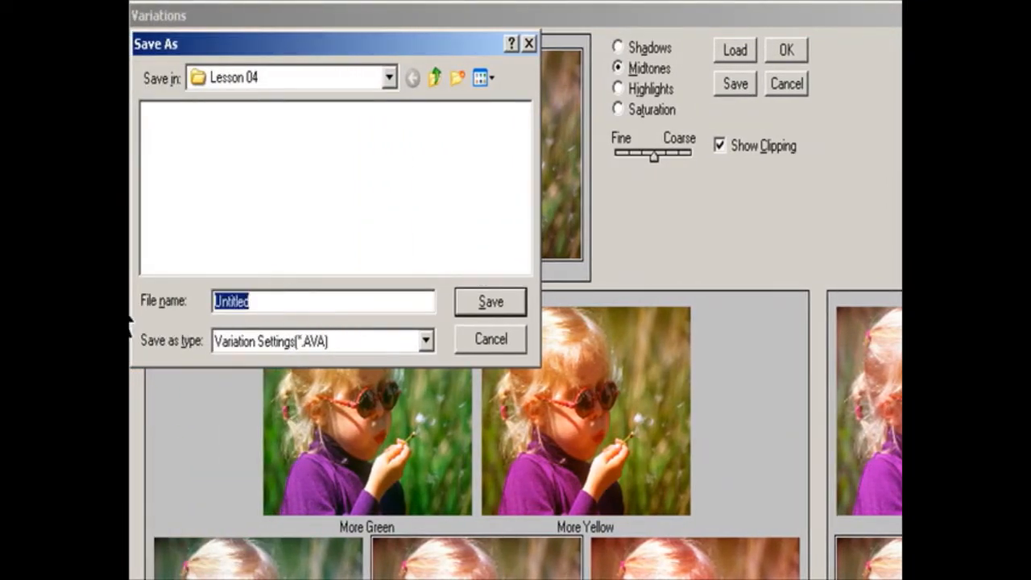
{"action": "type", "text": "Var"}
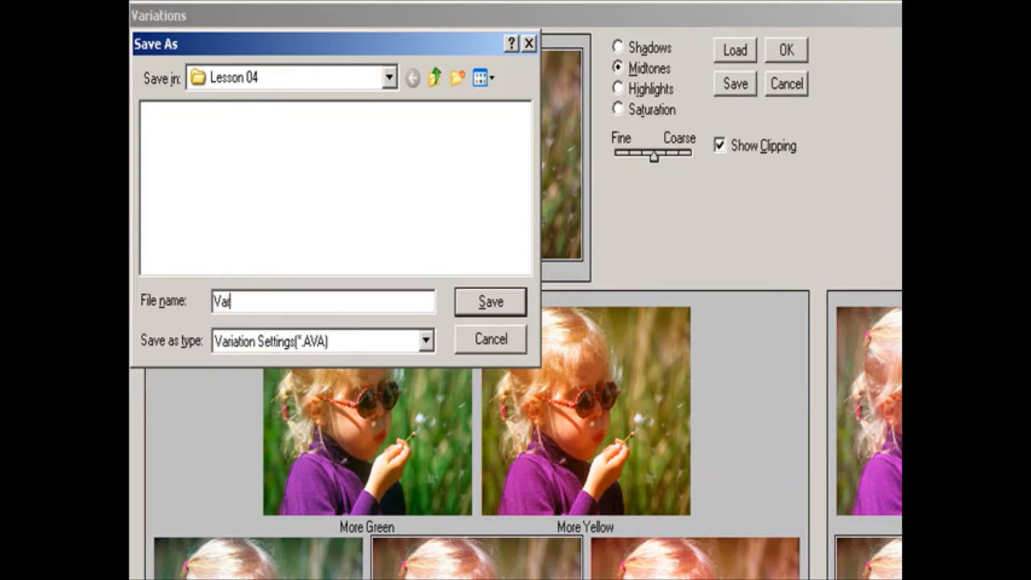
{"action": "type", "text": "iation1"}
{"action": "key", "text": "Return"}
{"action": "left_click", "coordinate": [785, 52]}
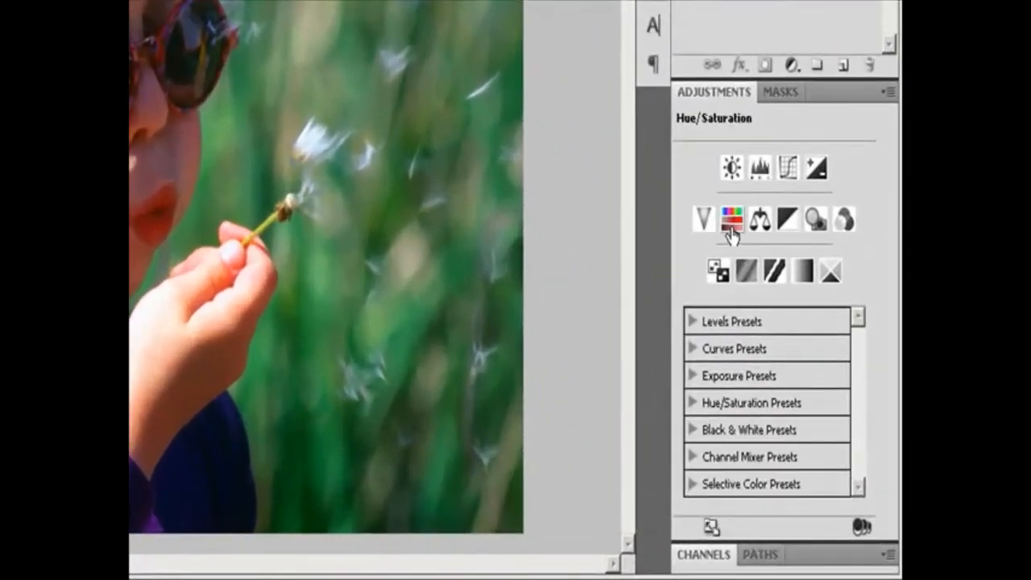
Add a Hue/Saturation adjustment layer above the photo, keeping the default name, Normal mode and 100% opacity.
{"action": "left_click", "coordinate": [887, 93]}
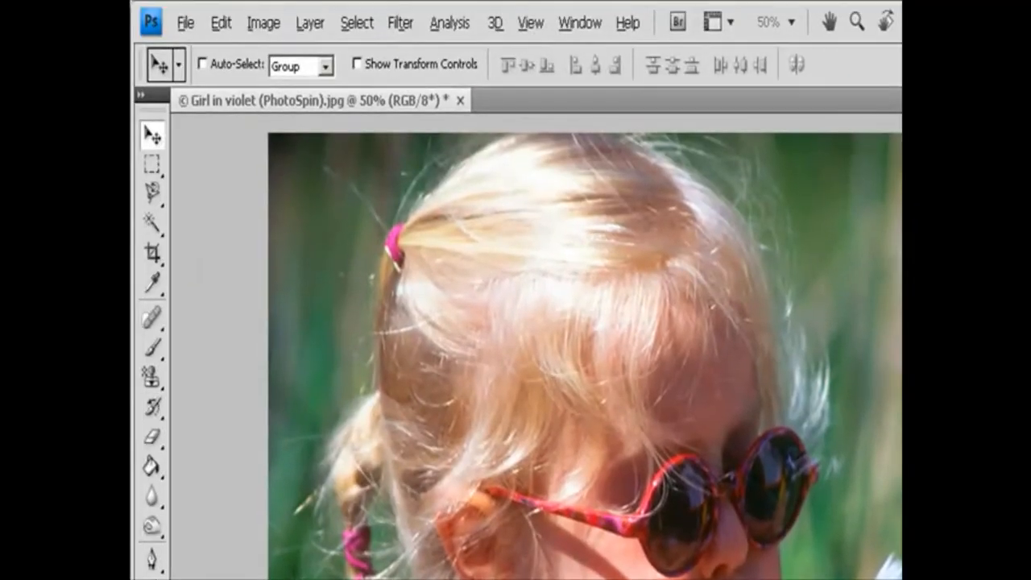
{"action": "left_click", "coordinate": [310, 25]}
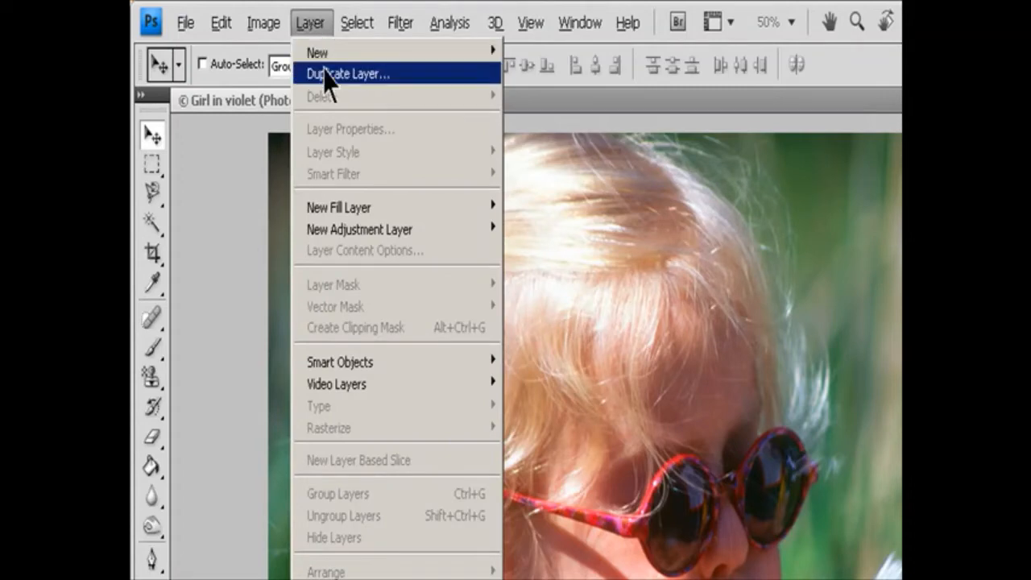
{"action": "mouse_move", "coordinate": [426, 234]}
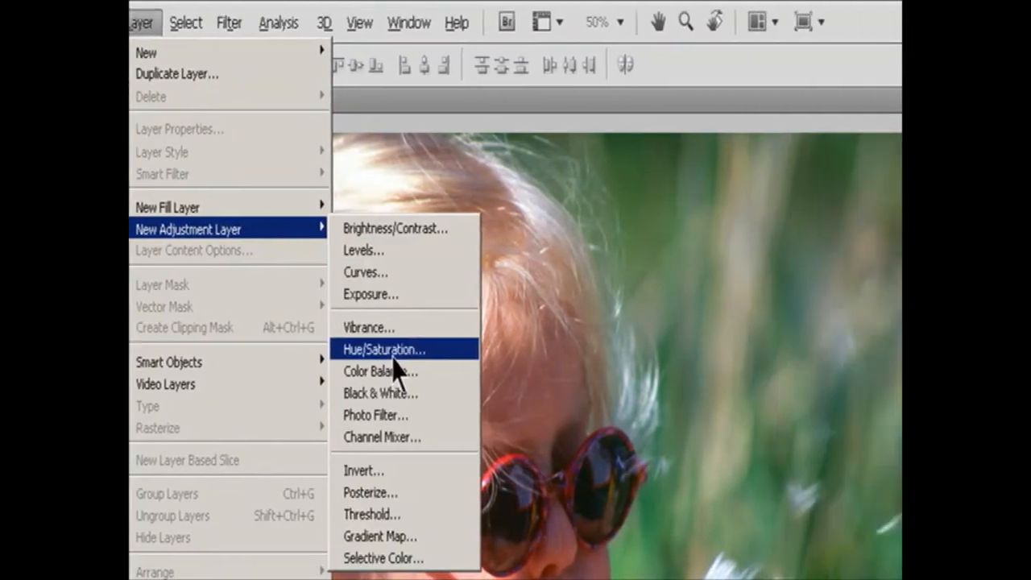
{"action": "left_click", "coordinate": [563, 352]}
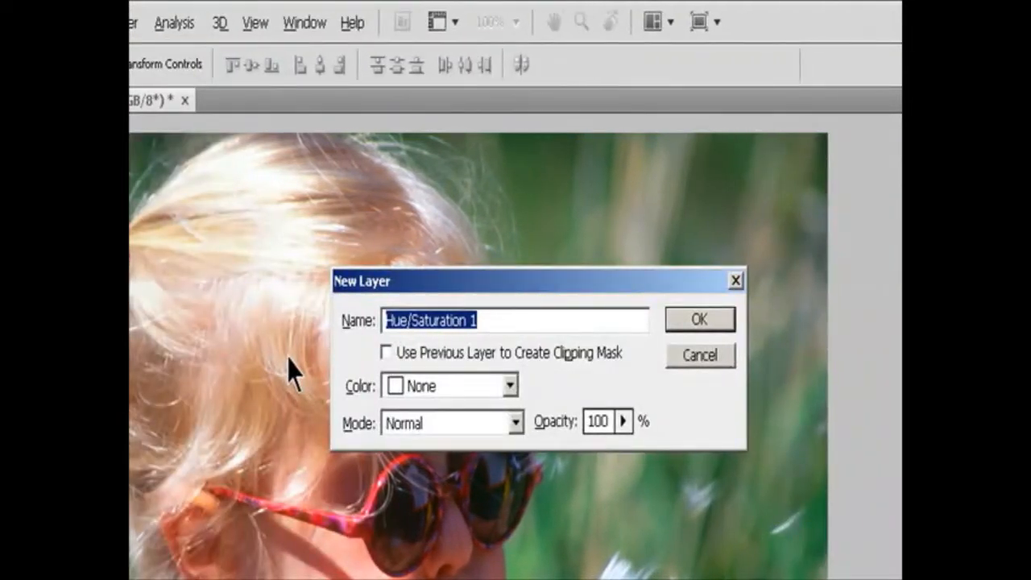
{"action": "left_click", "coordinate": [688, 321]}
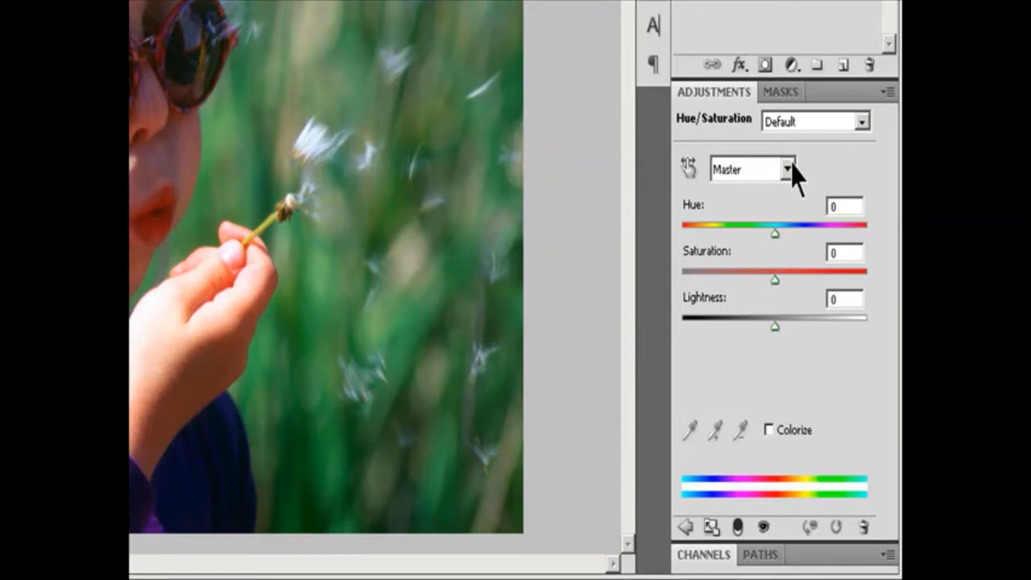
Limit the Hue/Saturation adjustment to Blues and set the hue to -32.
{"action": "left_click", "coordinate": [788, 169]}
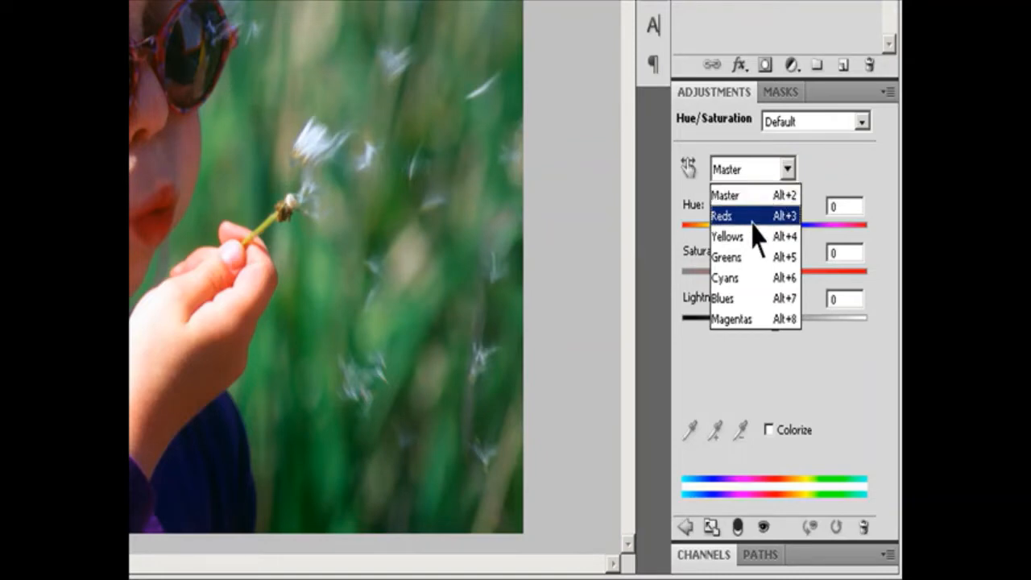
{"action": "left_click", "coordinate": [749, 300]}
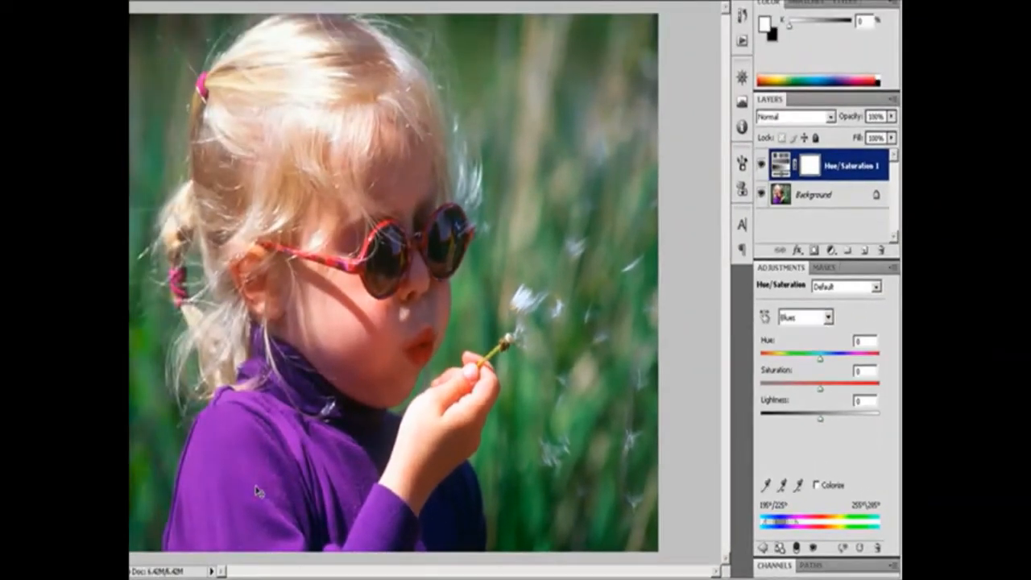
{"action": "left_click_drag", "start_coordinate": [820, 356], "coordinate": [801, 367]}
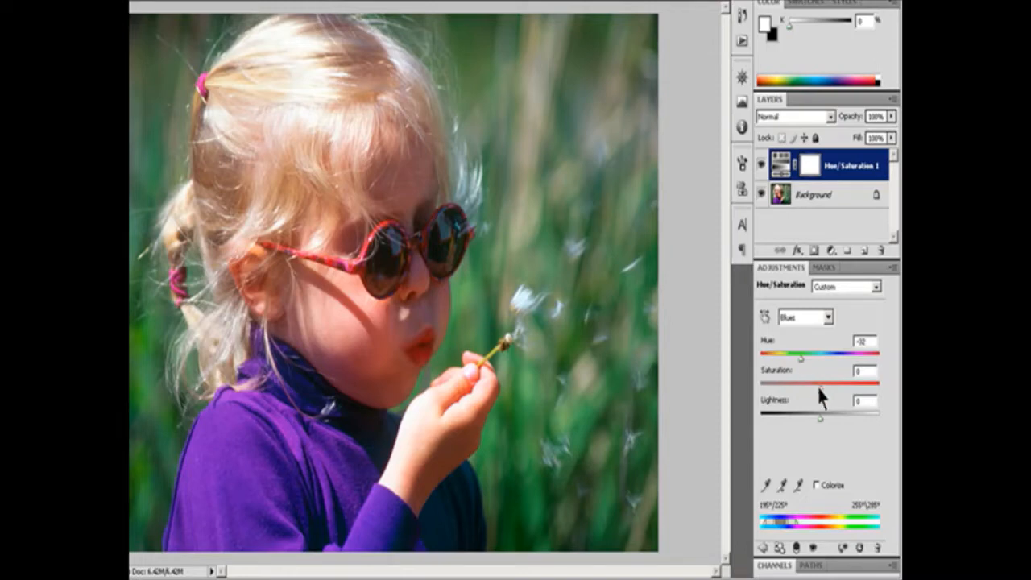
Set the Blues saturation to +98 and raise the lightness in the Hue/Saturation adjustment.
{"action": "left_click_drag", "start_coordinate": [819, 388], "coordinate": [877, 392]}
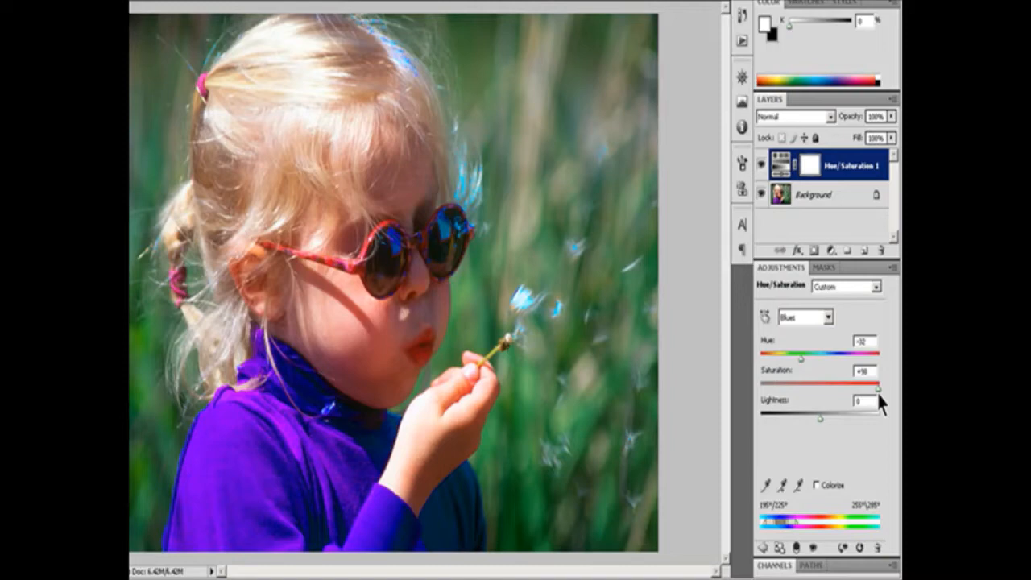
{"action": "mouse_move", "coordinate": [820, 418]}
{"action": "left_mouse_down"}
{"action": "mouse_move", "coordinate": [742, 419]}
{"action": "mouse_move", "coordinate": [835, 416]}
{"action": "left_mouse_up"}
{"action": "left_click_drag", "start_coordinate": [837, 416], "coordinate": [851, 416]}
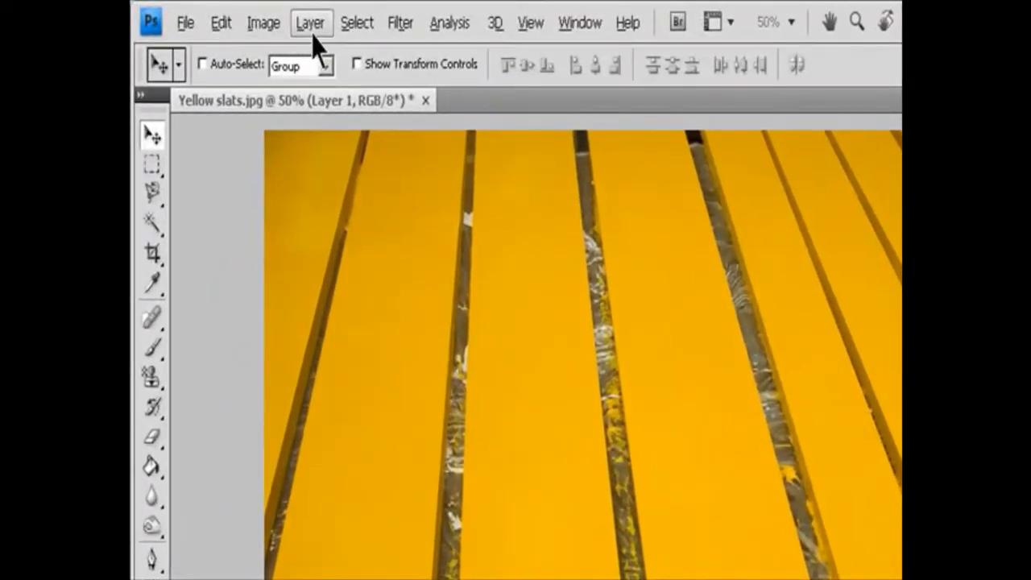
Add a Hue/Saturation adjustment layer above Layer 1 in Yellow slats.jpg, keeping the default name.
{"action": "left_click", "coordinate": [232, 13]}
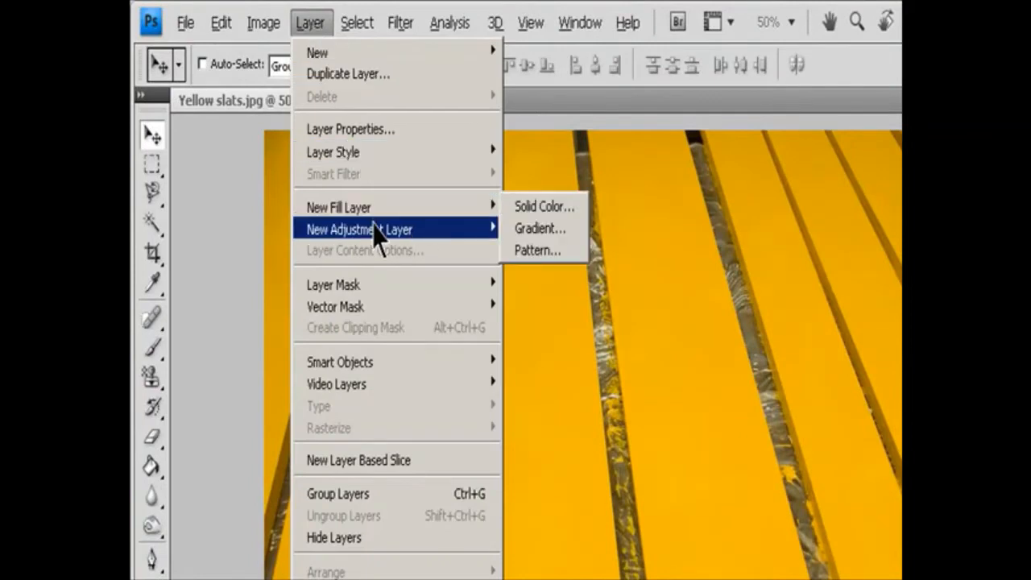
{"action": "mouse_move", "coordinate": [448, 238]}
{"action": "left_click", "coordinate": [593, 354]}
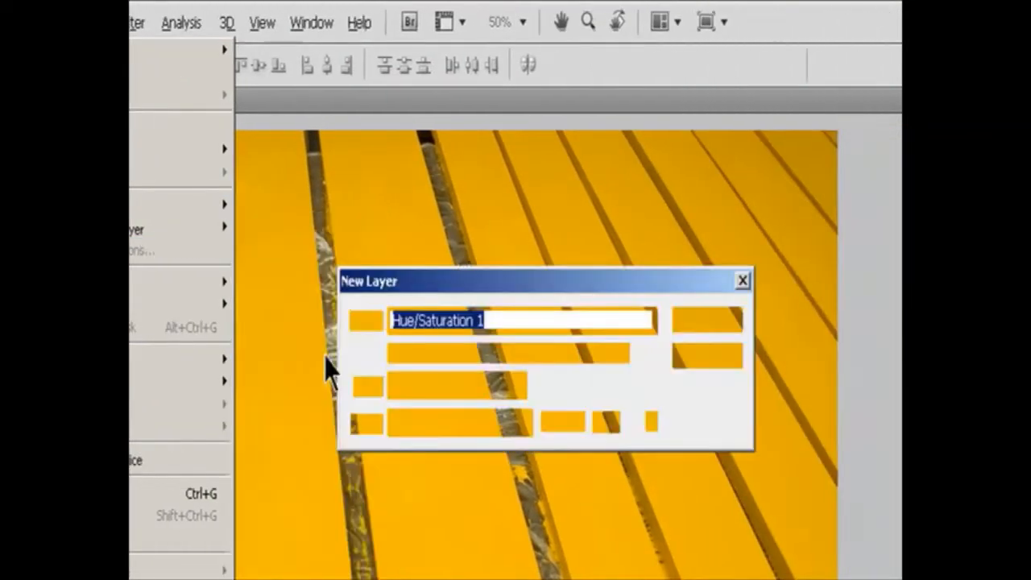
{"action": "left_click", "coordinate": [540, 321]}
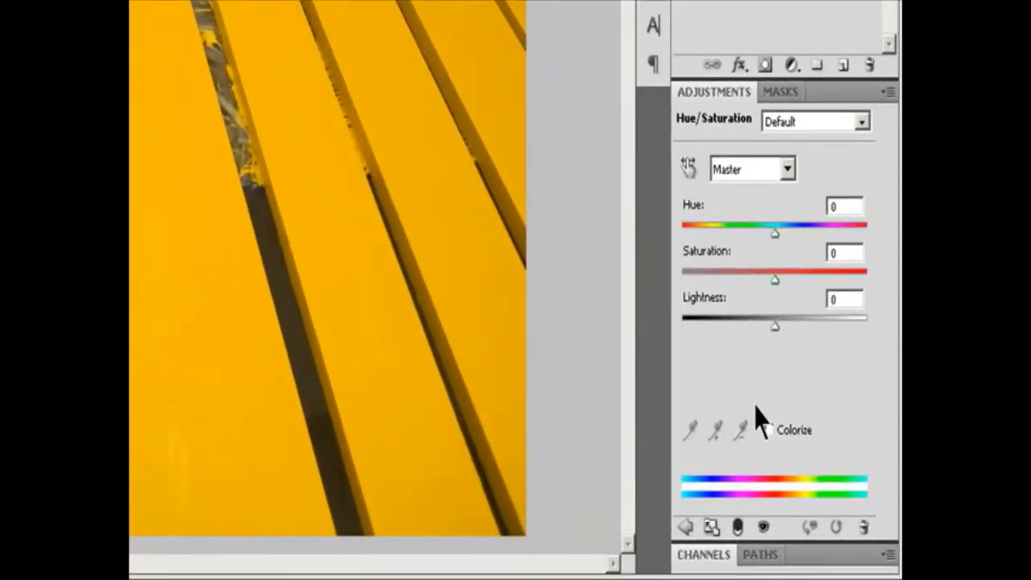
Try the Colorize option on the Hue/Saturation adjustment twice, turning it off again each time.
{"action": "left_click", "coordinate": [771, 431]}
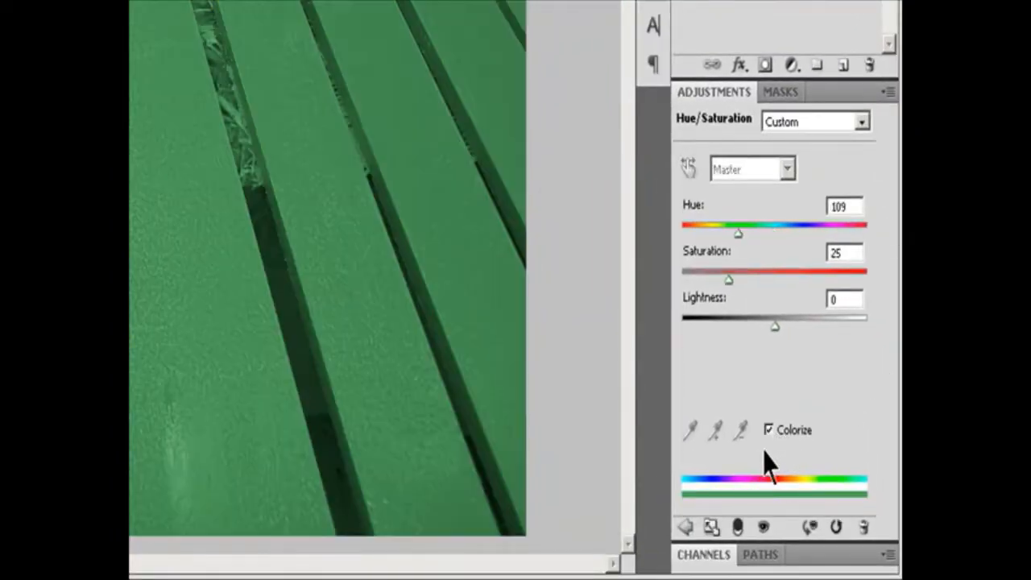
{"action": "left_click", "coordinate": [770, 431]}
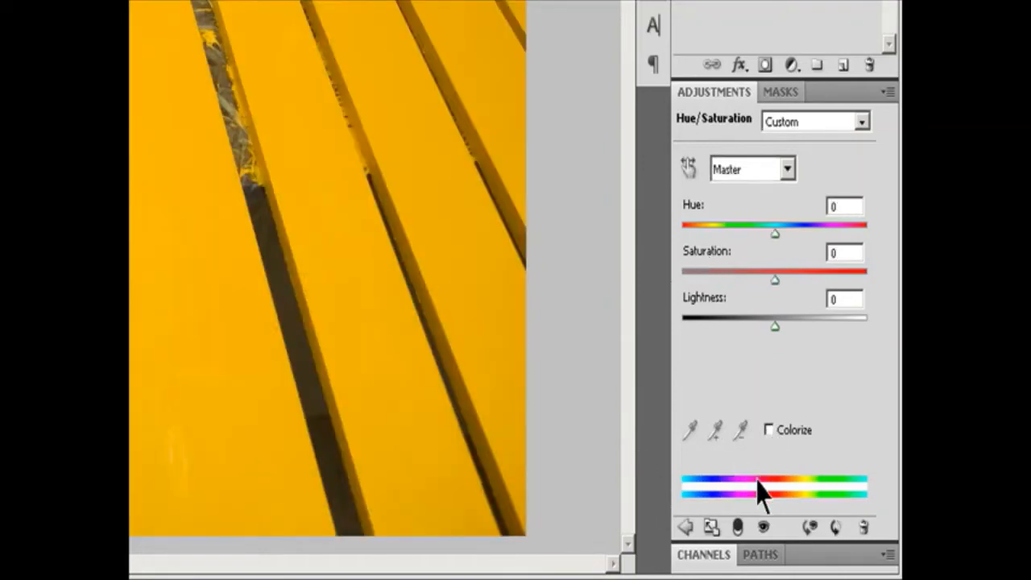
{"action": "left_click", "coordinate": [771, 431]}
{"action": "left_click", "coordinate": [770, 431]}
Limit the adjustment to Yellows, extend the lower end of its color range to 297°/336°, and sample a yellow slat with the eyedropper.
{"action": "left_click", "coordinate": [787, 169]}
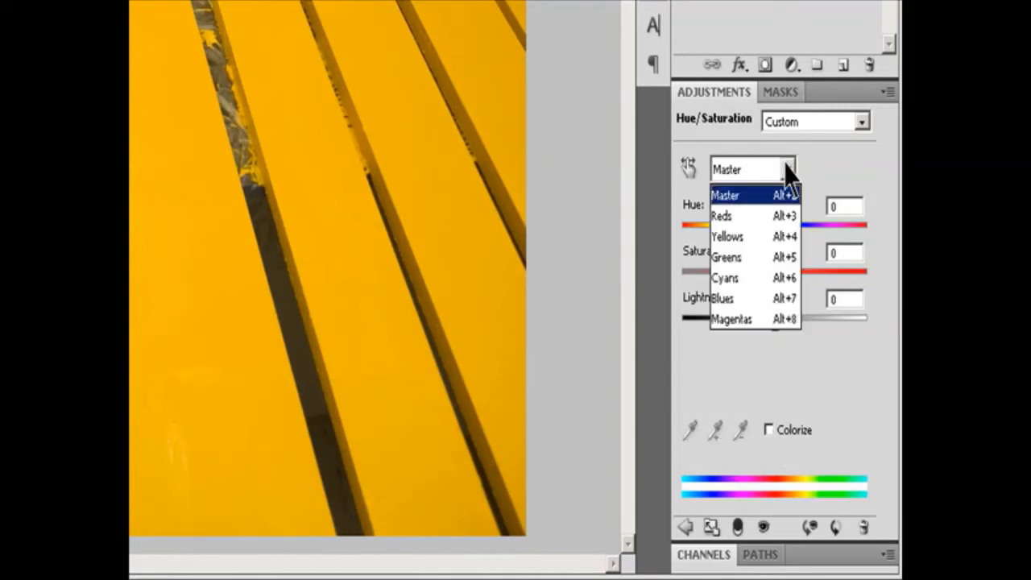
{"action": "left_click", "coordinate": [739, 236]}
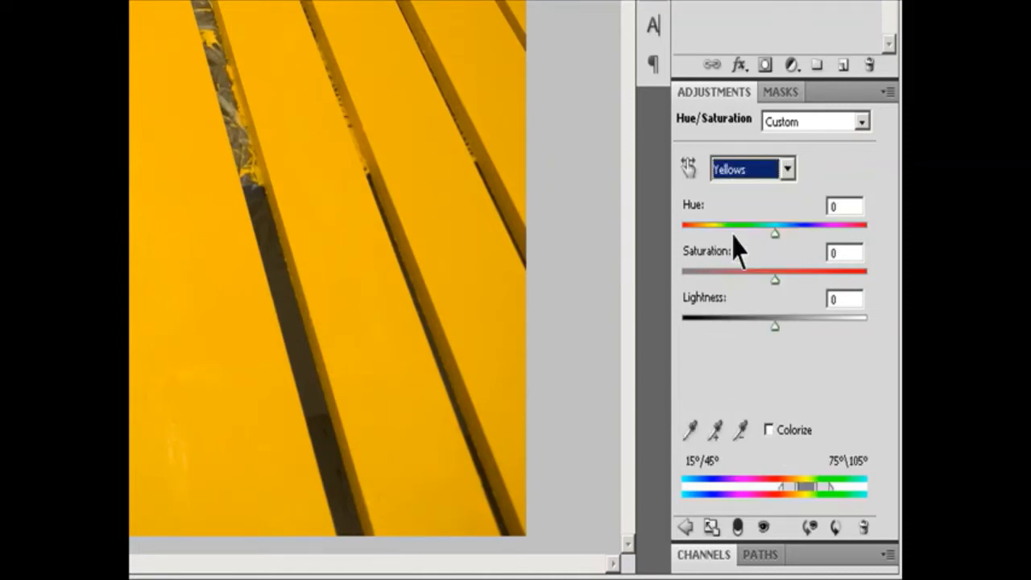
{"action": "left_click_drag", "start_coordinate": [784, 489], "coordinate": [741, 491]}
{"action": "mouse_move", "coordinate": [743, 500]}
{"action": "left_mouse_down"}
{"action": "mouse_move", "coordinate": [801, 494]}
{"action": "mouse_move", "coordinate": [762, 500]}
{"action": "left_mouse_up"}
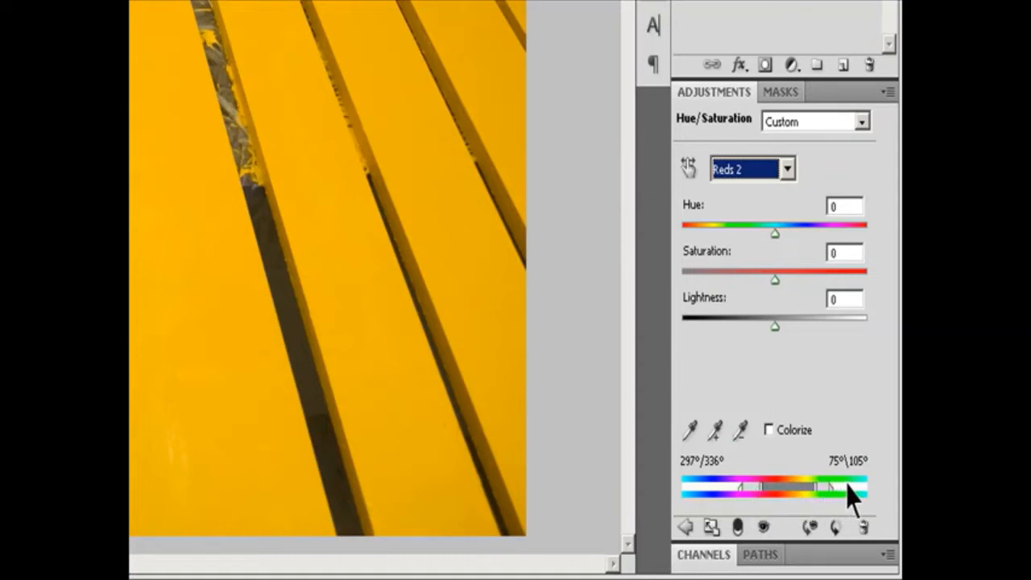
{"action": "left_click", "coordinate": [691, 431]}
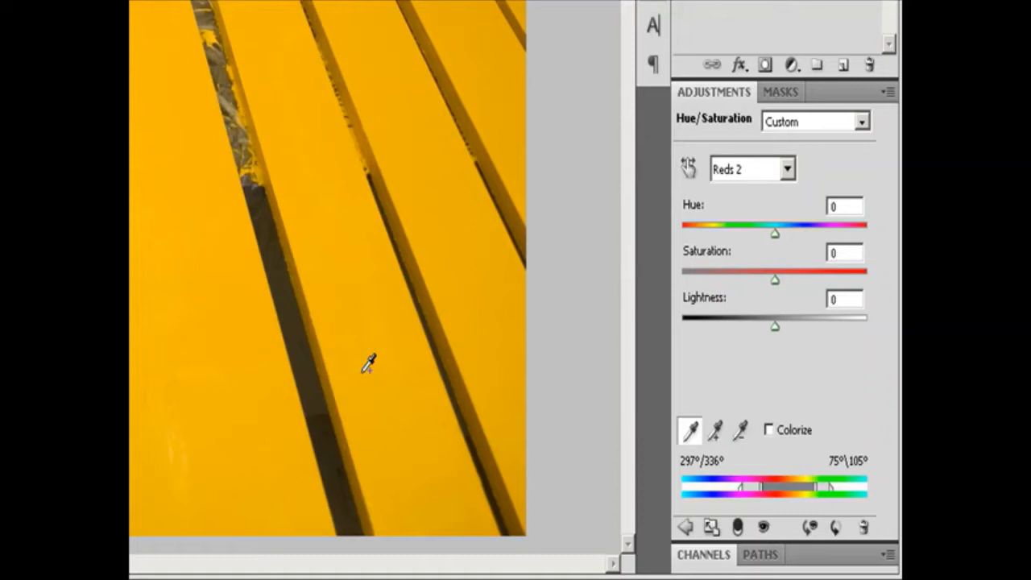
{"action": "left_click", "coordinate": [394, 382]}
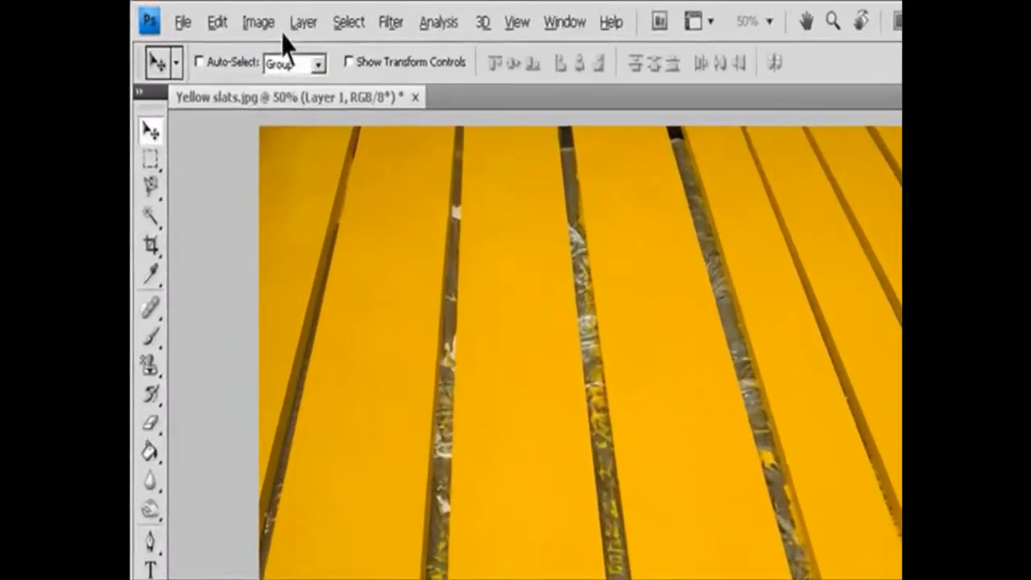
Make sure Yellow slats.jpg uses the RGB Color mode.
{"action": "left_click", "coordinate": [207, 13]}
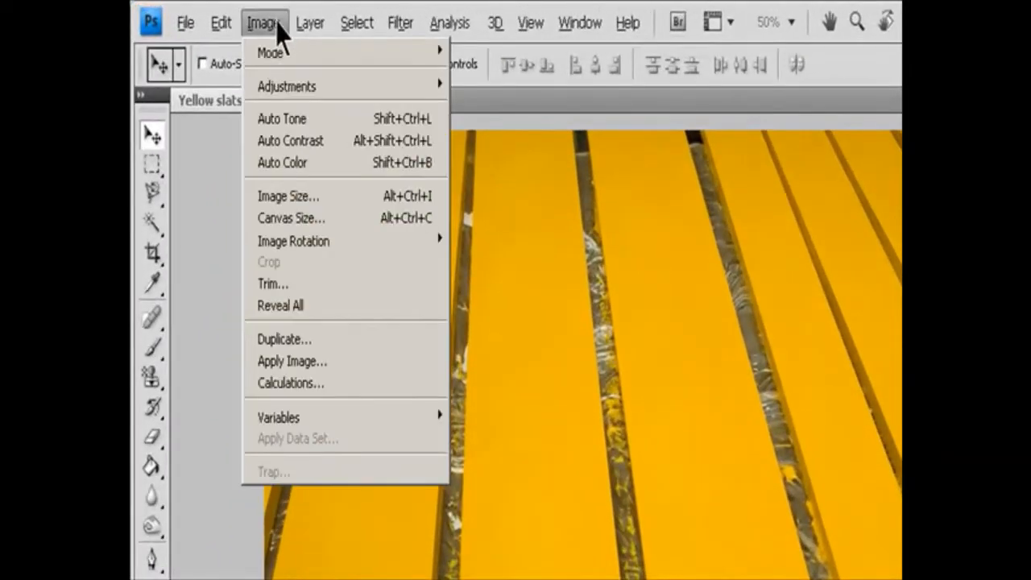
{"action": "mouse_move", "coordinate": [283, 65]}
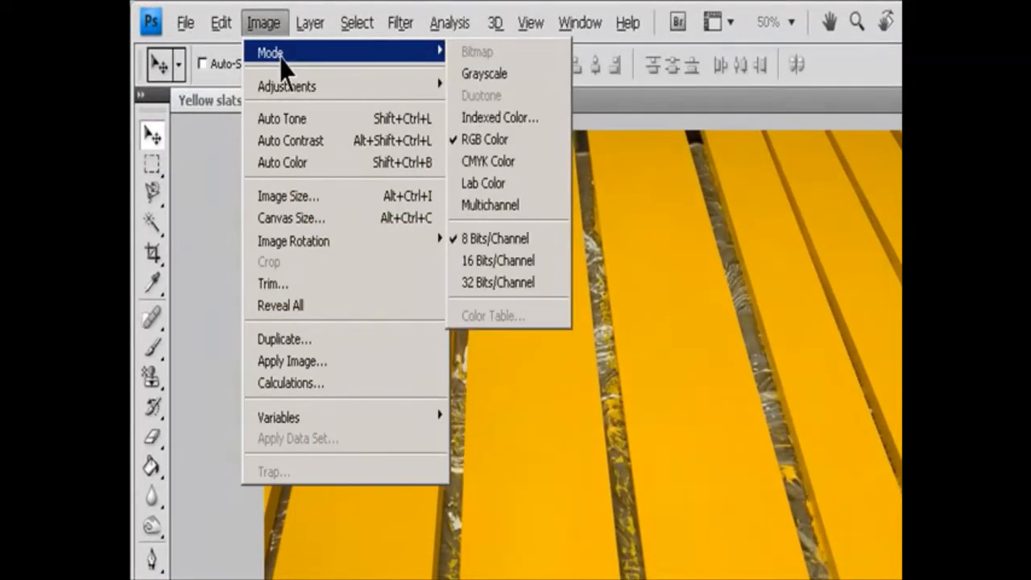
{"action": "left_click", "coordinate": [525, 146]}
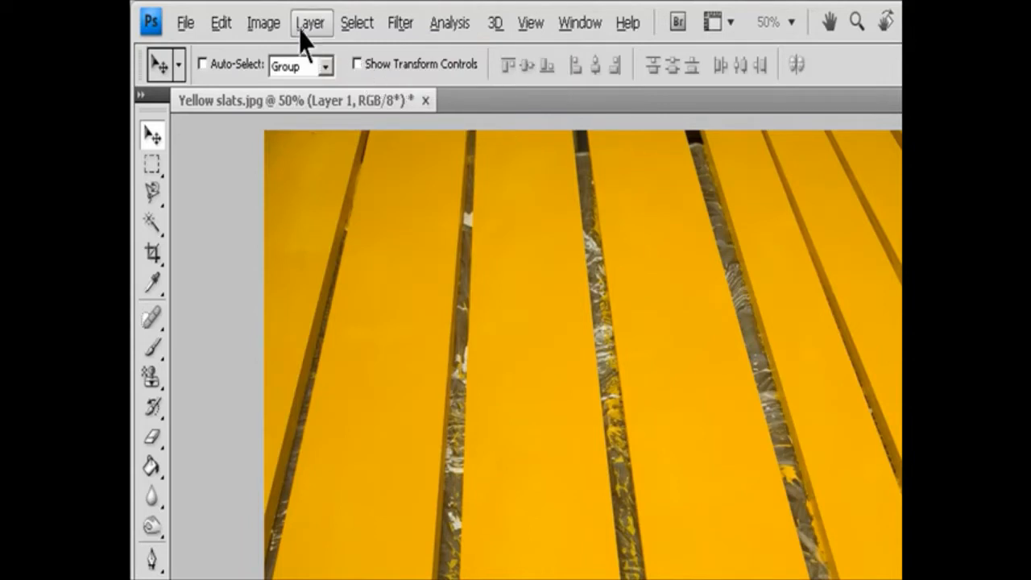
{"action": "left_click", "coordinate": [263, 23]}
{"action": "mouse_move", "coordinate": [282, 64]}
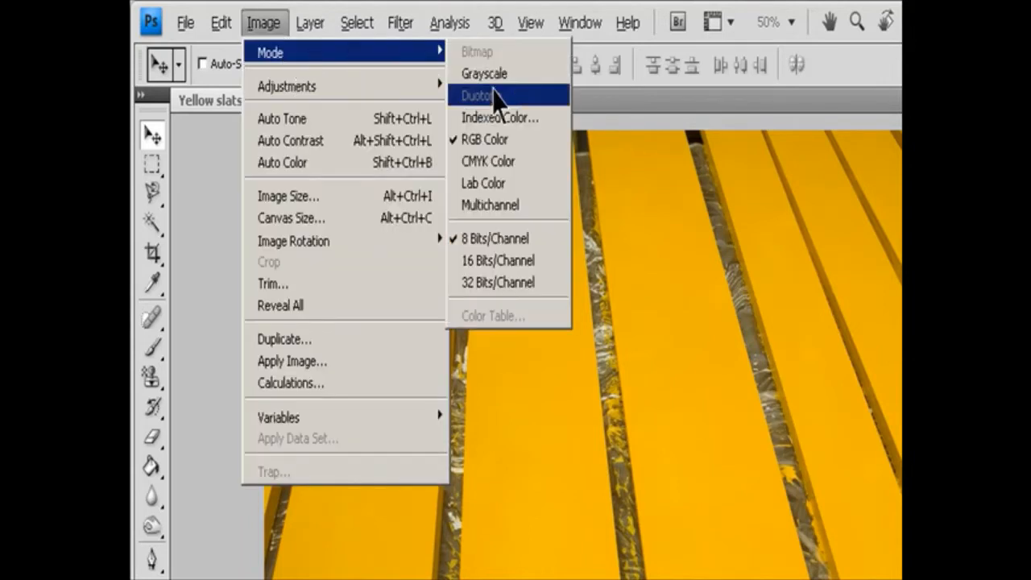
{"action": "left_click", "coordinate": [524, 144]}
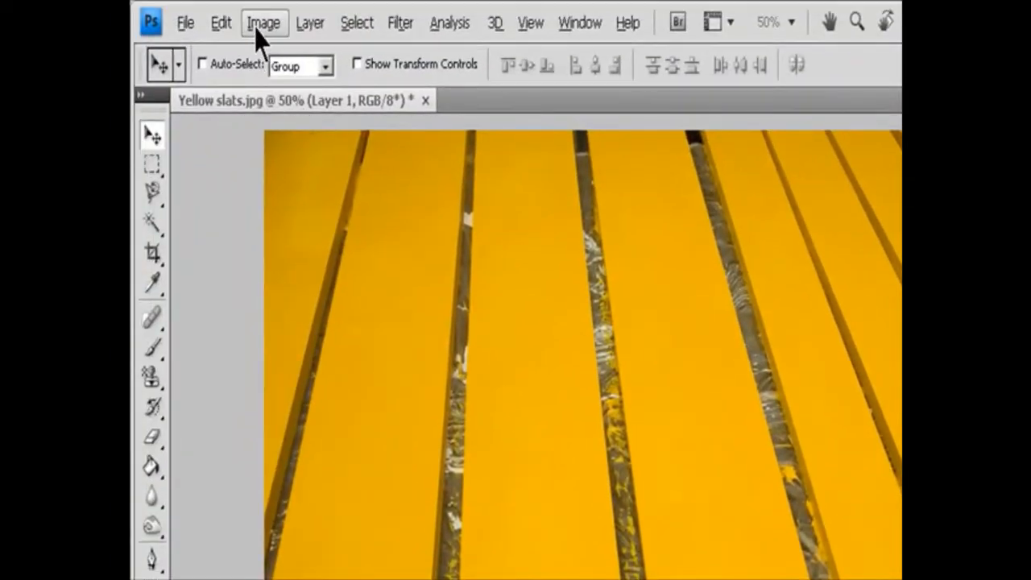
Create a new Hue/Saturation adjustment layer over the yellow slats image with the default name and Normal mode.
{"action": "left_click", "coordinate": [307, 27]}
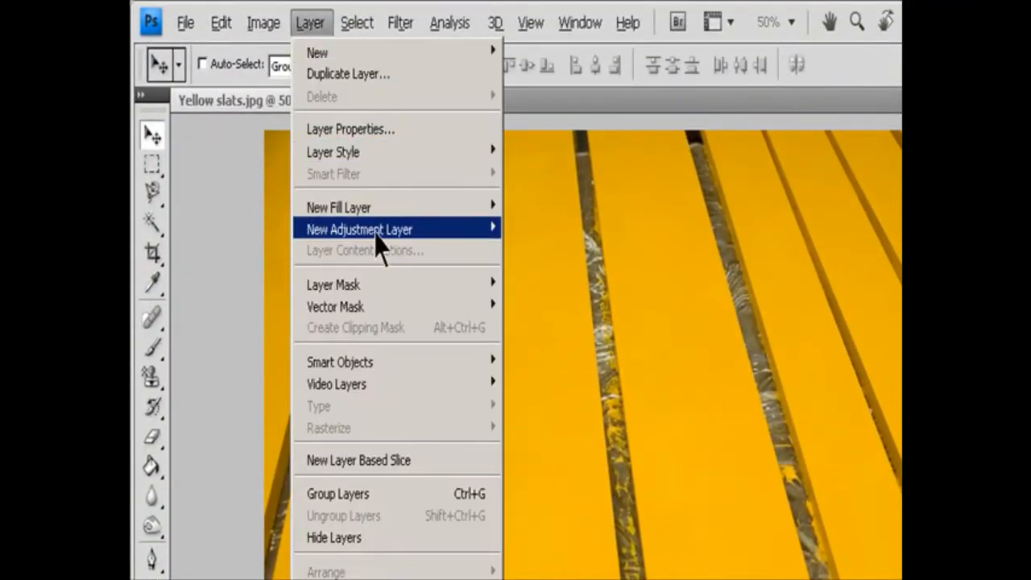
{"action": "mouse_move", "coordinate": [378, 238]}
{"action": "left_click", "coordinate": [589, 351]}
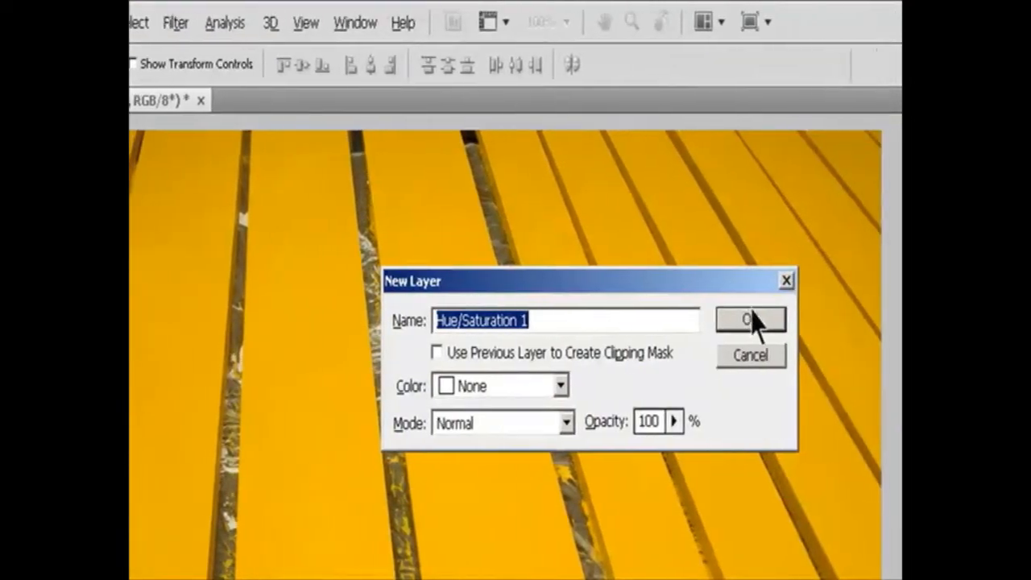
{"action": "left_click", "coordinate": [752, 321]}
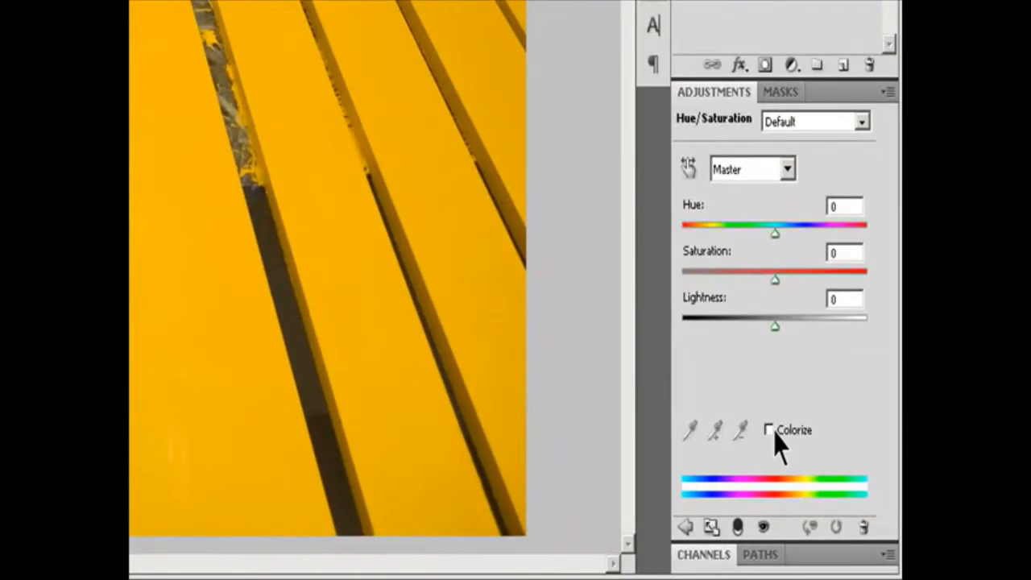
Colorize the slats with hue 162 and saturation 10, and raise the lightness slightly.
{"action": "left_click", "coordinate": [770, 429]}
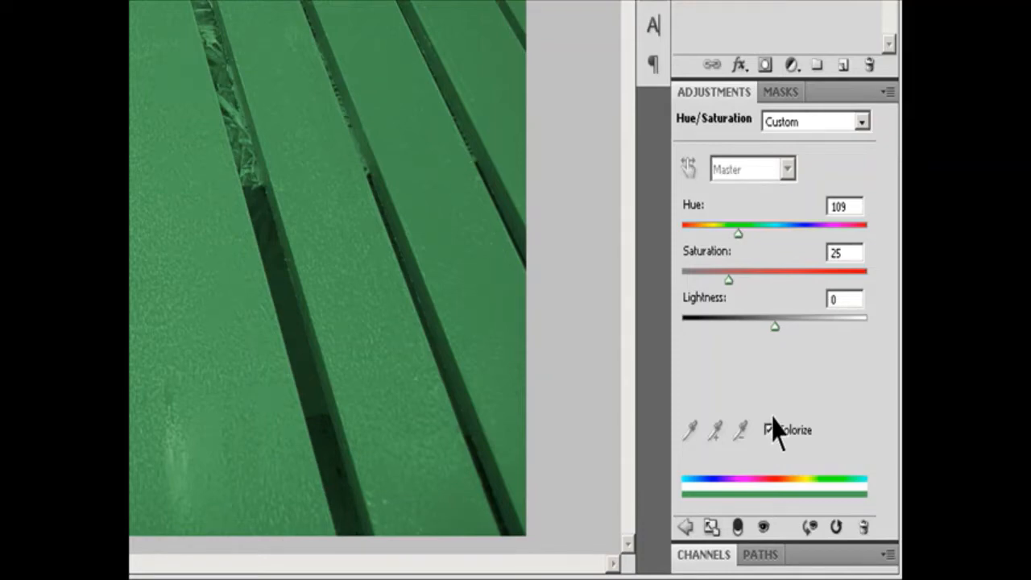
{"action": "left_click_drag", "start_coordinate": [740, 233], "coordinate": [764, 235]}
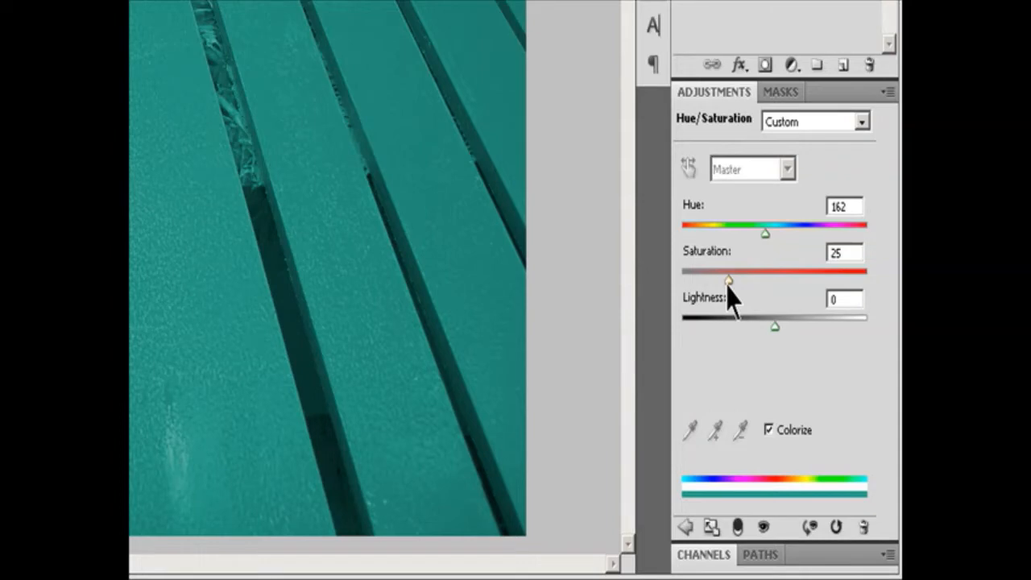
{"action": "left_click_drag", "start_coordinate": [729, 290], "coordinate": [703, 293]}
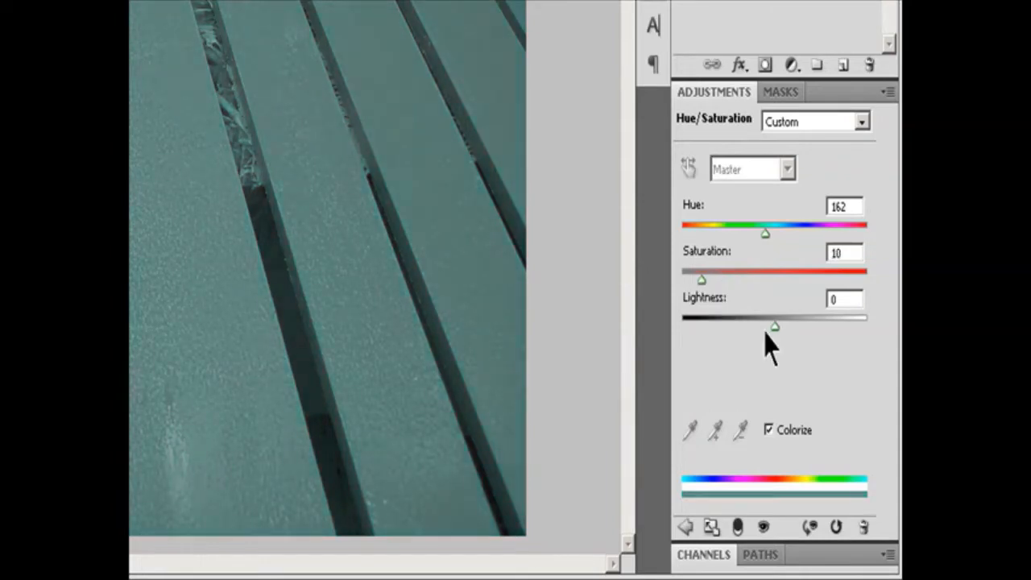
{"action": "mouse_move", "coordinate": [776, 326]}
{"action": "left_mouse_down"}
{"action": "mouse_move", "coordinate": [736, 327]}
{"action": "mouse_move", "coordinate": [799, 322]}
{"action": "mouse_move", "coordinate": [793, 331]}
{"action": "left_mouse_up"}
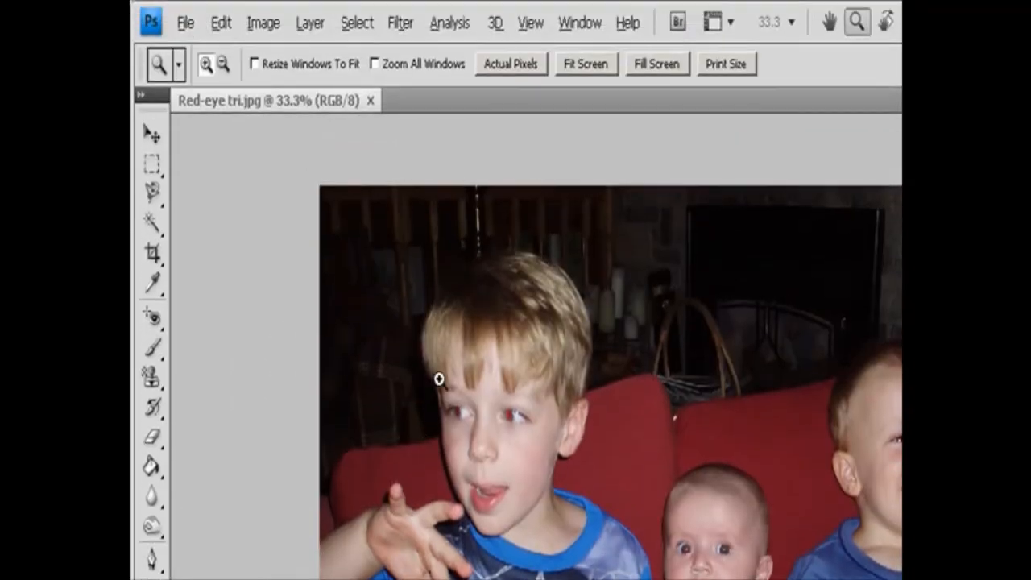
Remove the red eye from both of the oldest boy's eyes in Red-eye tri.jpg with the Red Eye tool.
{"action": "left_click_drag", "start_coordinate": [439, 379], "coordinate": [583, 569]}
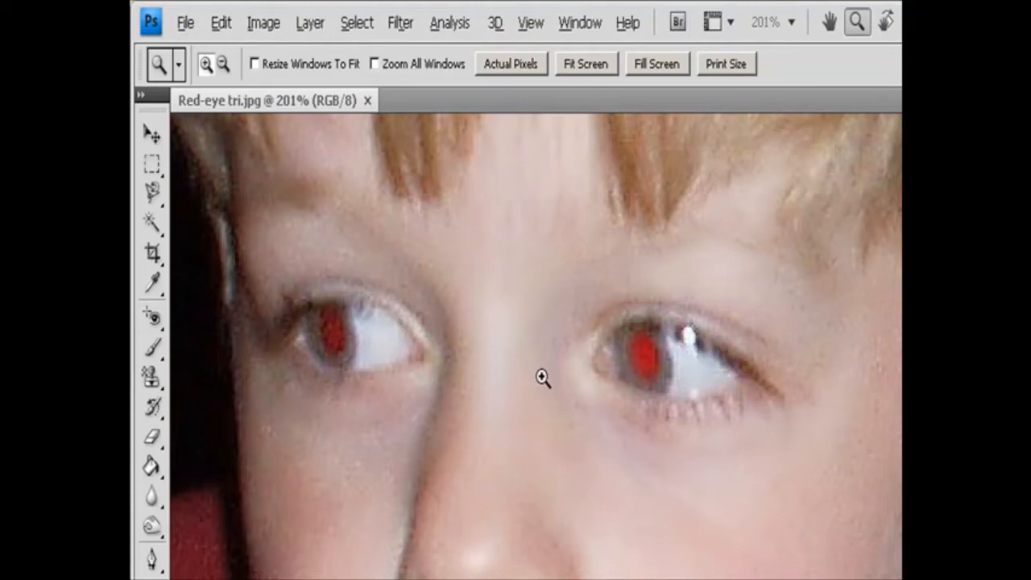
{"action": "left_click", "coordinate": [156, 319]}
{"action": "left_click", "coordinate": [227, 390]}
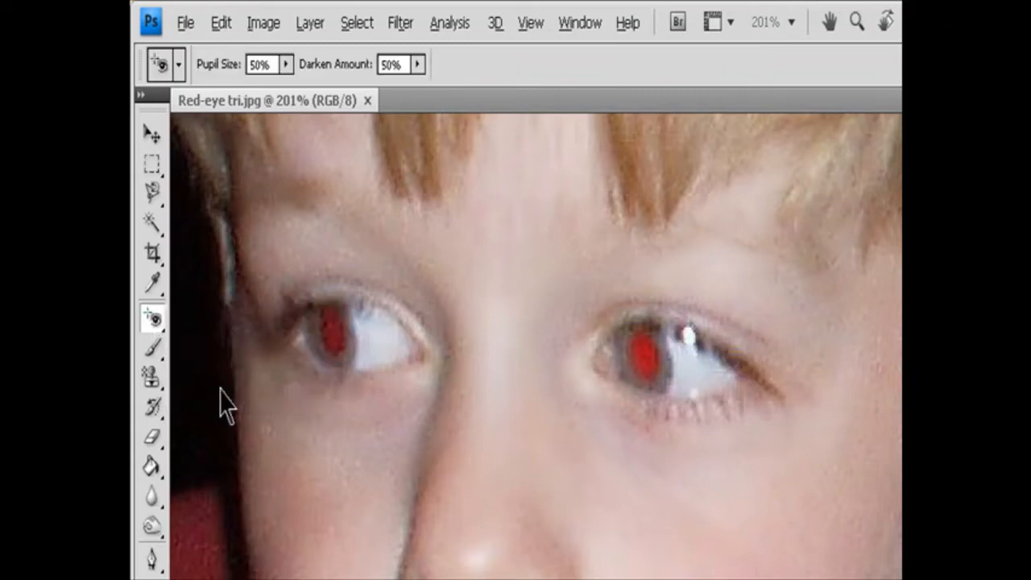
{"action": "left_click", "coordinate": [644, 352]}
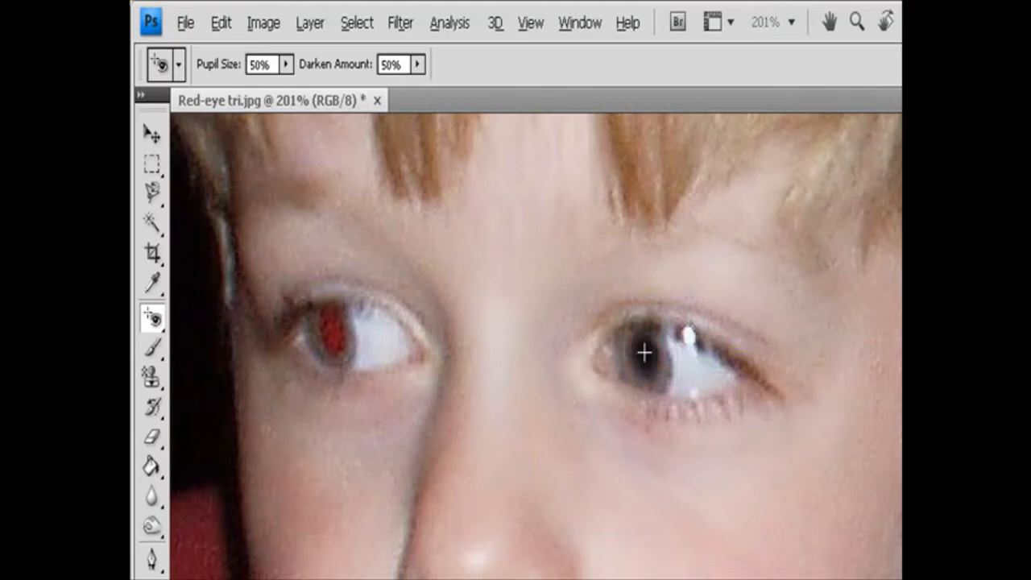
{"action": "left_click", "coordinate": [332, 339]}
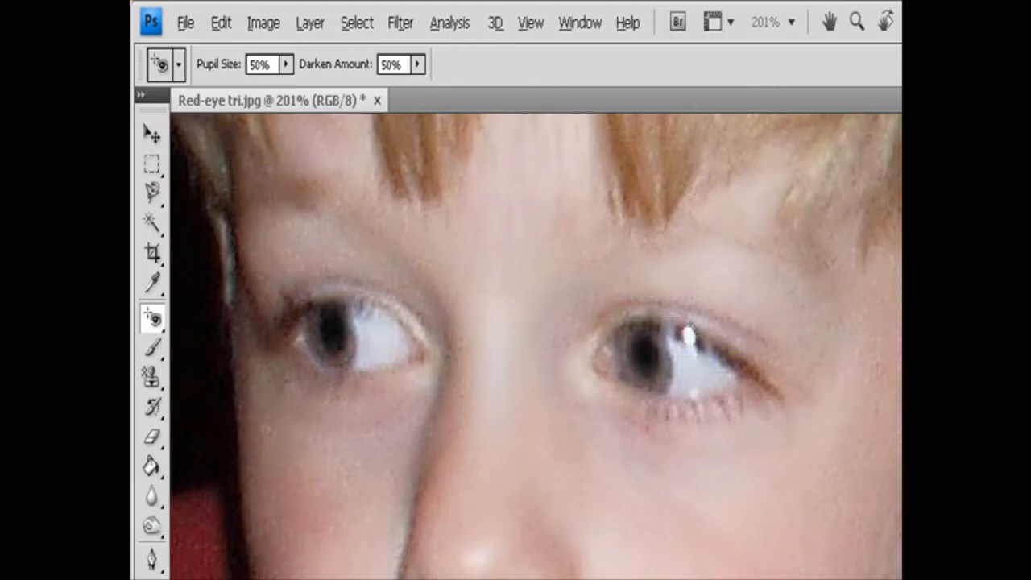
Correct the red eye in both of the baby's pupils.
{"action": "scroll", "coordinate": [535, 346], "scroll_direction": "right", "scroll_amount": 10}
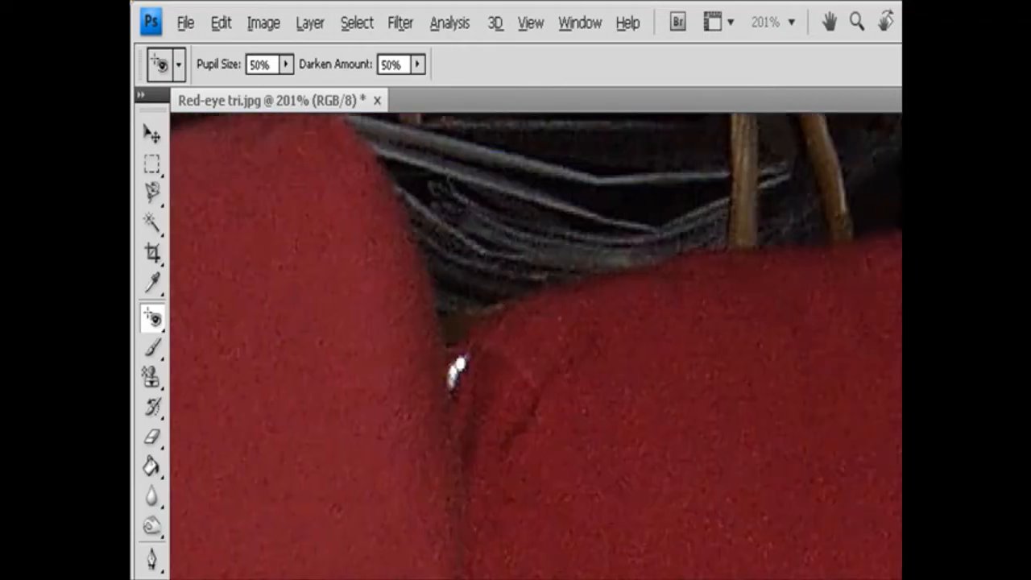
{"action": "scroll", "coordinate": [535, 347], "scroll_direction": "down", "scroll_amount": 10}
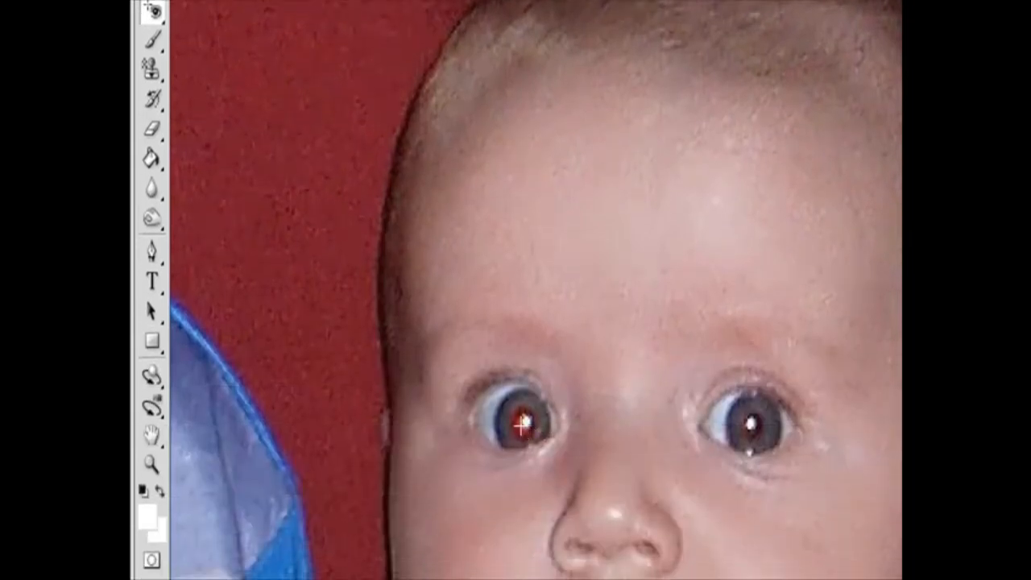
{"action": "left_click", "coordinate": [541, 548]}
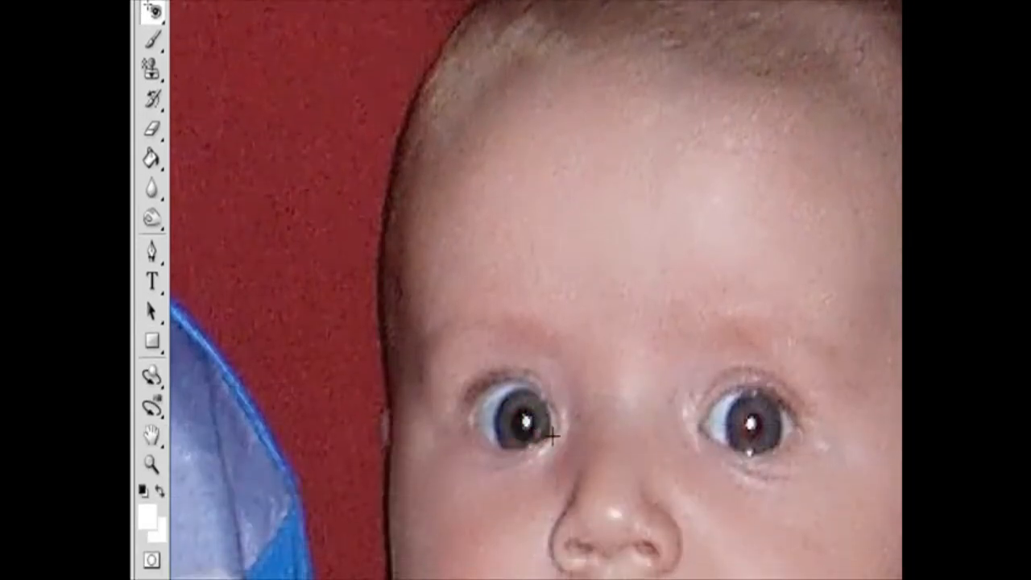
{"action": "left_click", "coordinate": [747, 422]}
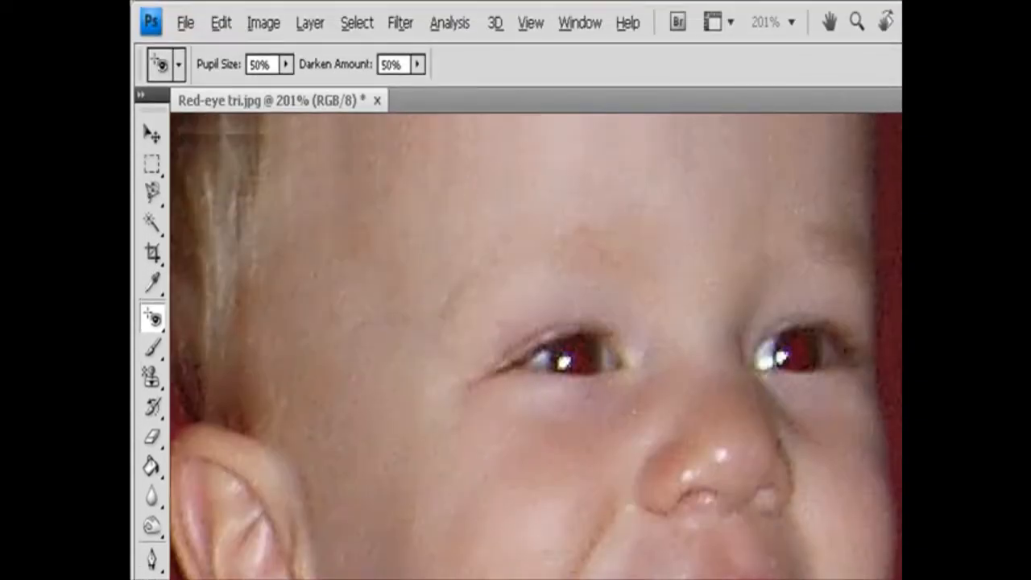
Correct the red eye in both of the smiling toddler's eyes.
{"action": "scroll", "coordinate": [651, 523], "scroll_direction": "up", "scroll_amount": 3}
{"action": "left_click", "coordinate": [573, 457]}
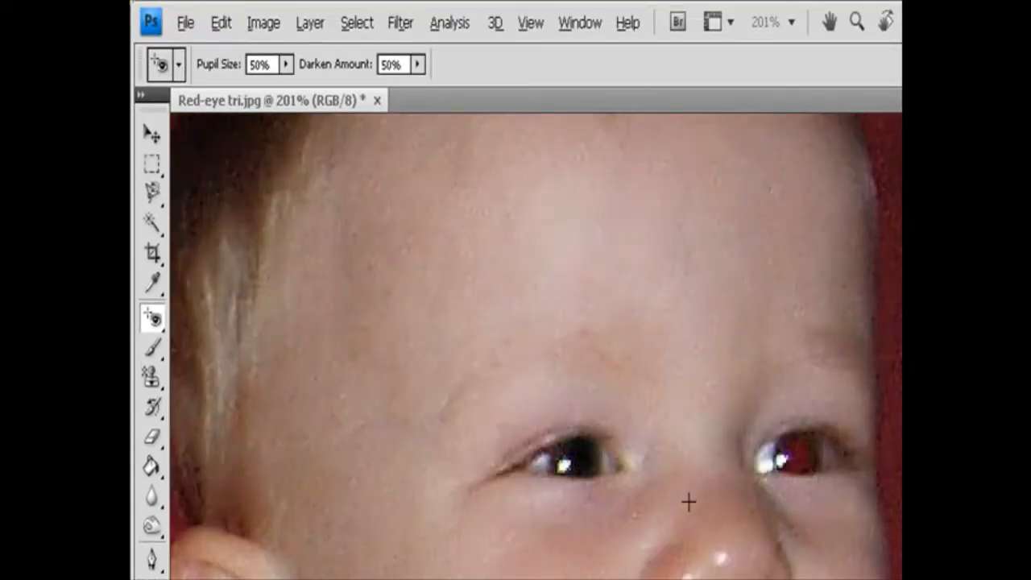
{"action": "left_click", "coordinate": [796, 457]}
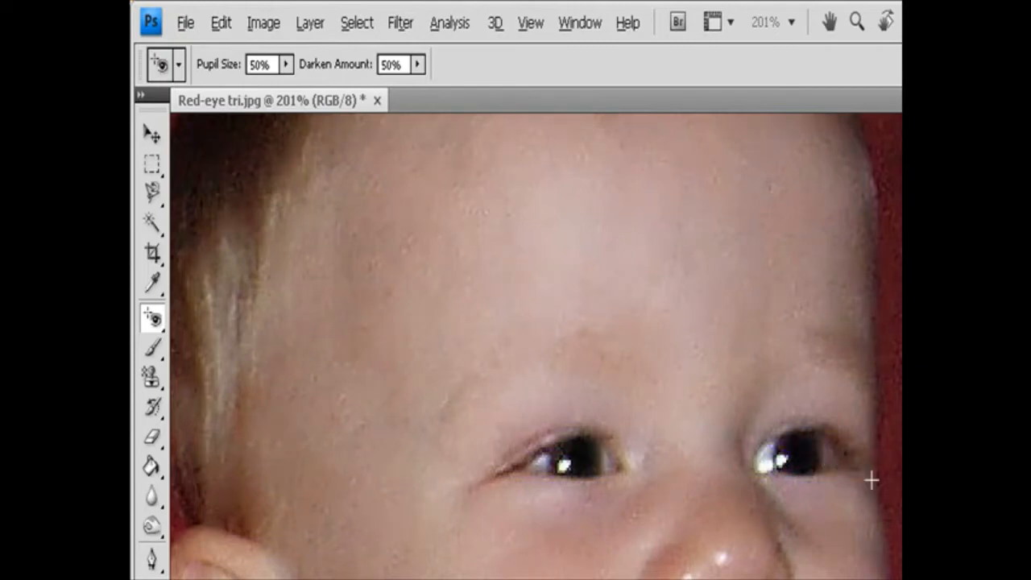
Examine the Red Eye tool's Pupil Size and Darken Amount settings.
{"action": "left_click", "coordinate": [285, 65]}
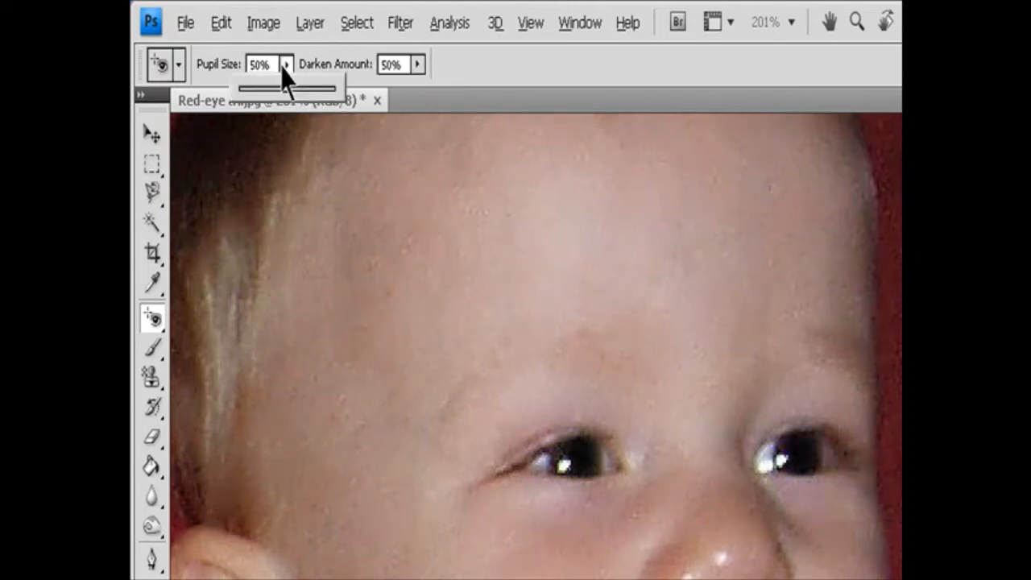
{"action": "left_click", "coordinate": [417, 65]}
{"action": "left_click_drag", "start_coordinate": [418, 89], "coordinate": [513, 102]}
{"action": "left_click", "coordinate": [580, 463]}
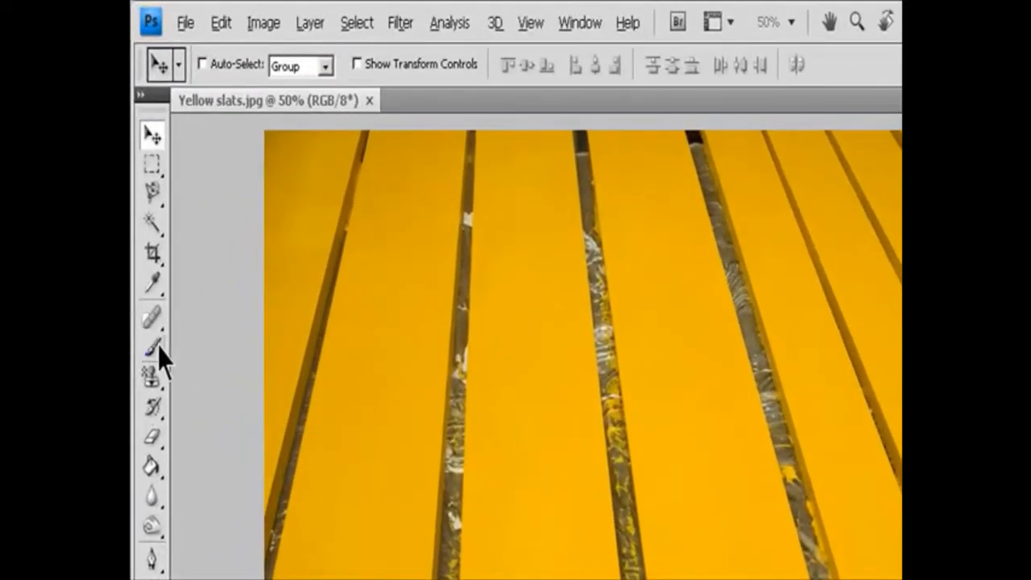
Activate the Color Replacement tool for Yellow slats.jpg, set its mode to Color, and review the limits and tolerance options.
{"action": "left_click_drag", "start_coordinate": [159, 358], "coordinate": [220, 395]}
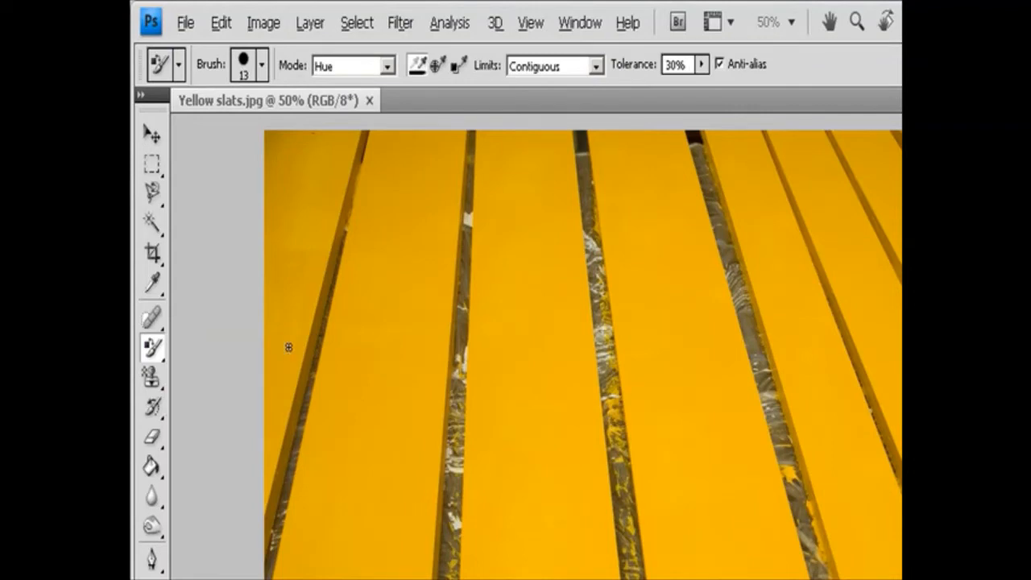
{"action": "left_click", "coordinate": [388, 67]}
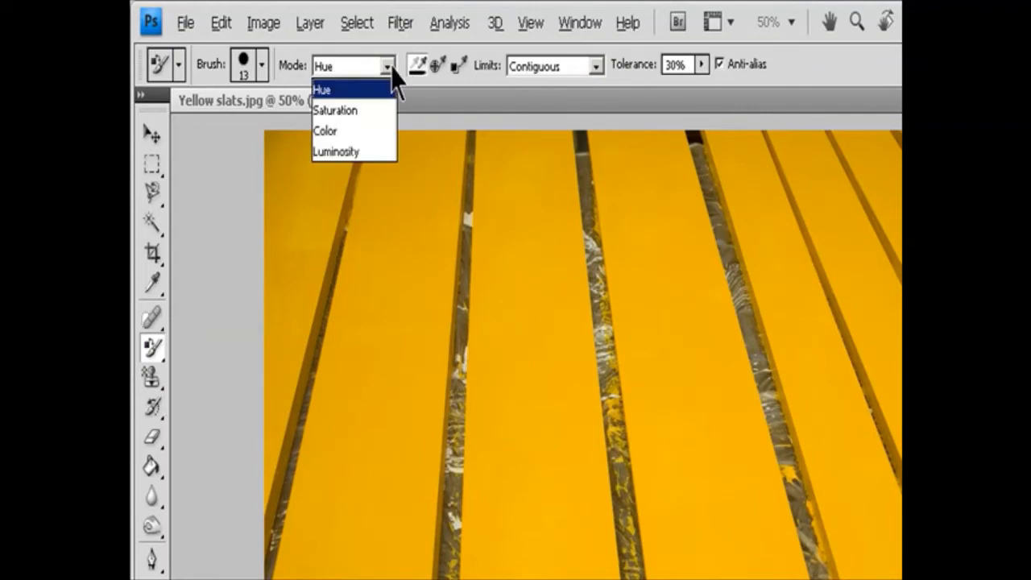
{"action": "left_click", "coordinate": [375, 133]}
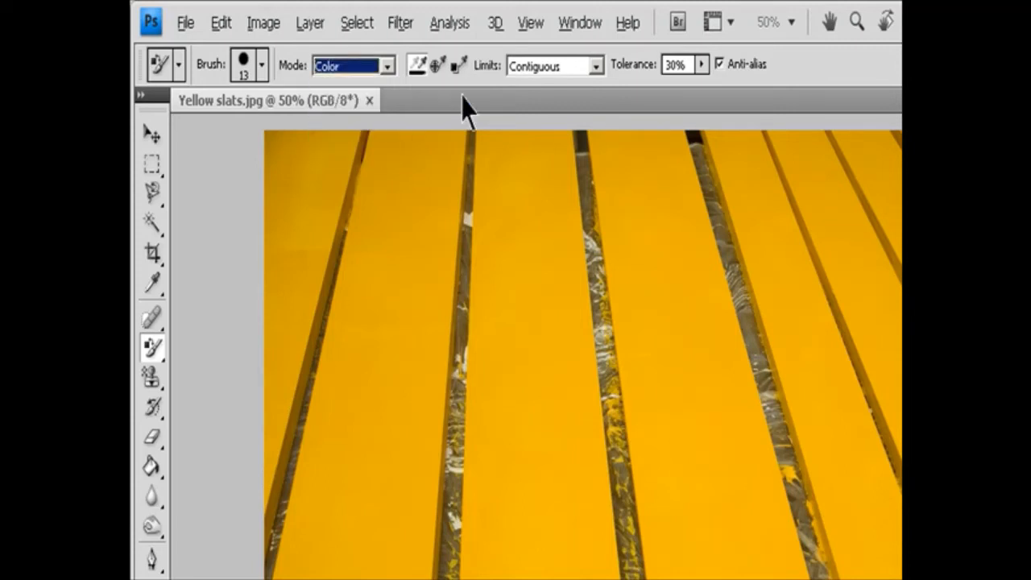
{"action": "left_click", "coordinate": [596, 66]}
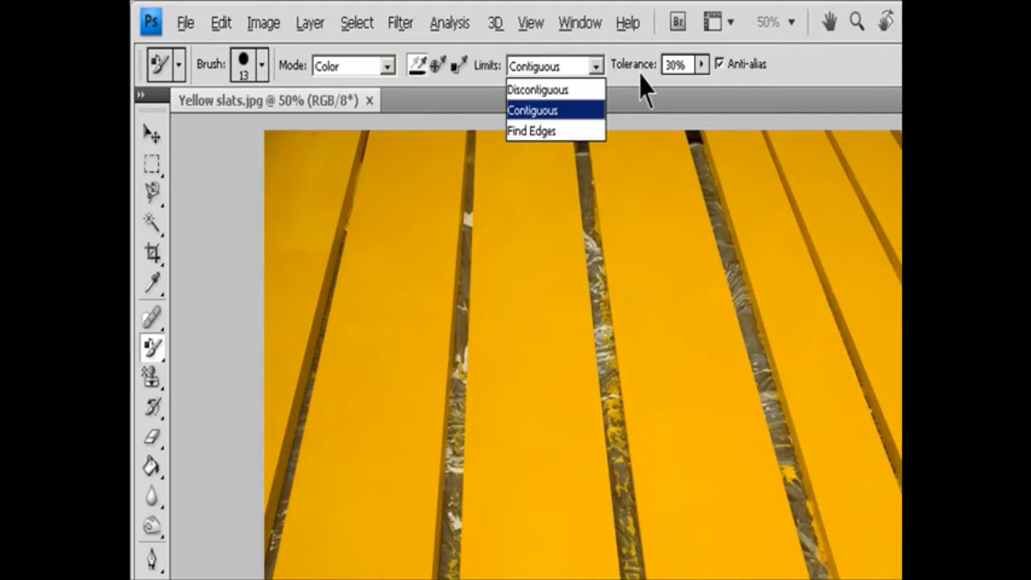
{"action": "left_click", "coordinate": [700, 66]}
{"action": "left_click", "coordinate": [701, 67]}
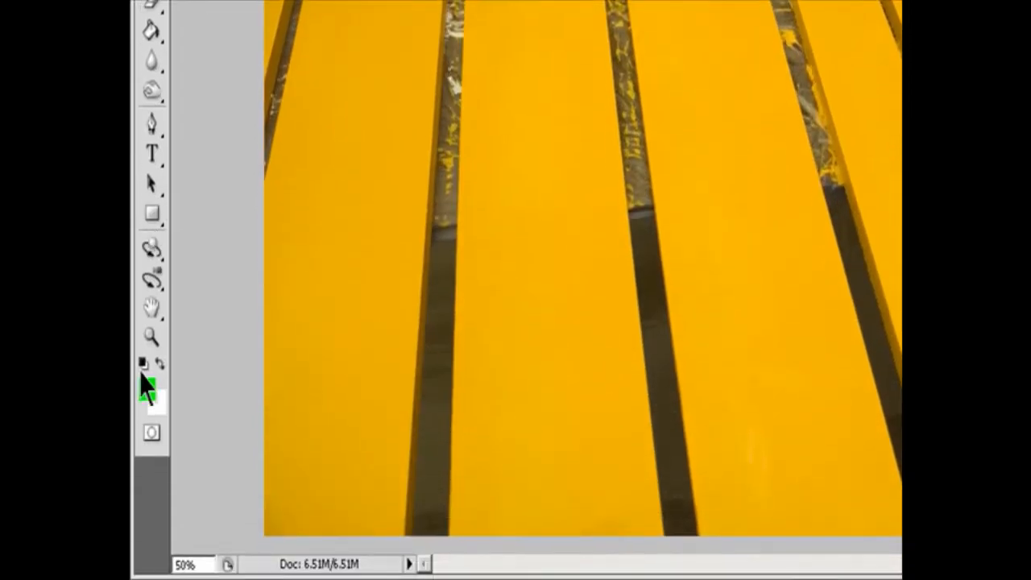
Set the foreground color to dark green (R 22, G 84, B 8) and brush it over a yellow slat.
{"action": "left_click", "coordinate": [146, 388]}
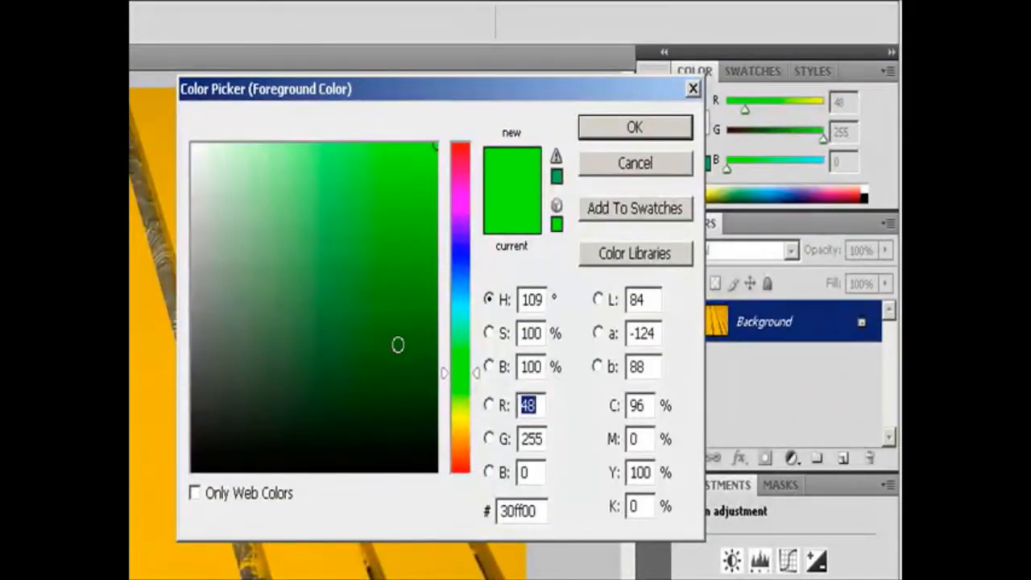
{"action": "left_click_drag", "start_coordinate": [398, 344], "coordinate": [414, 364]}
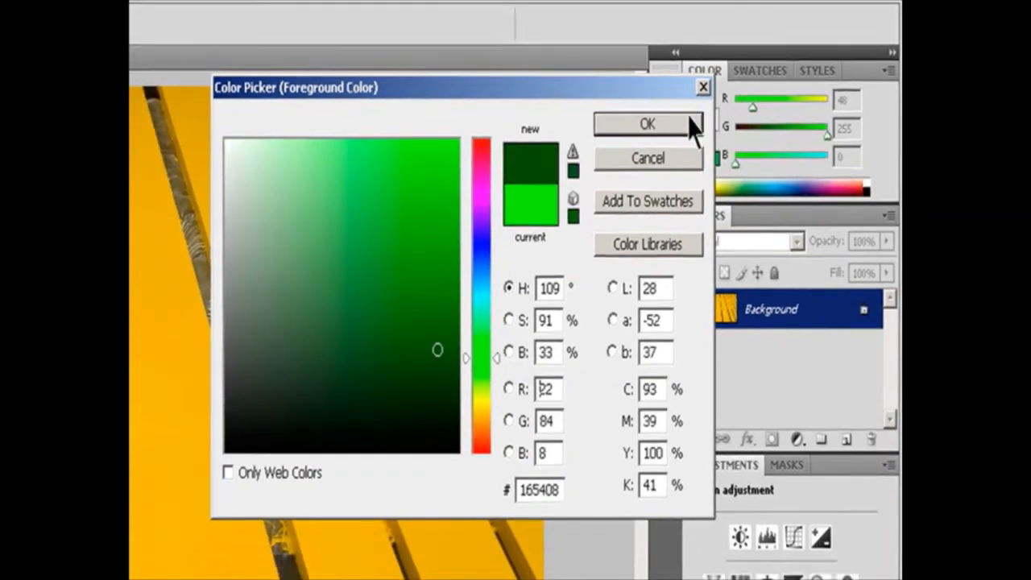
{"action": "left_click", "coordinate": [676, 128]}
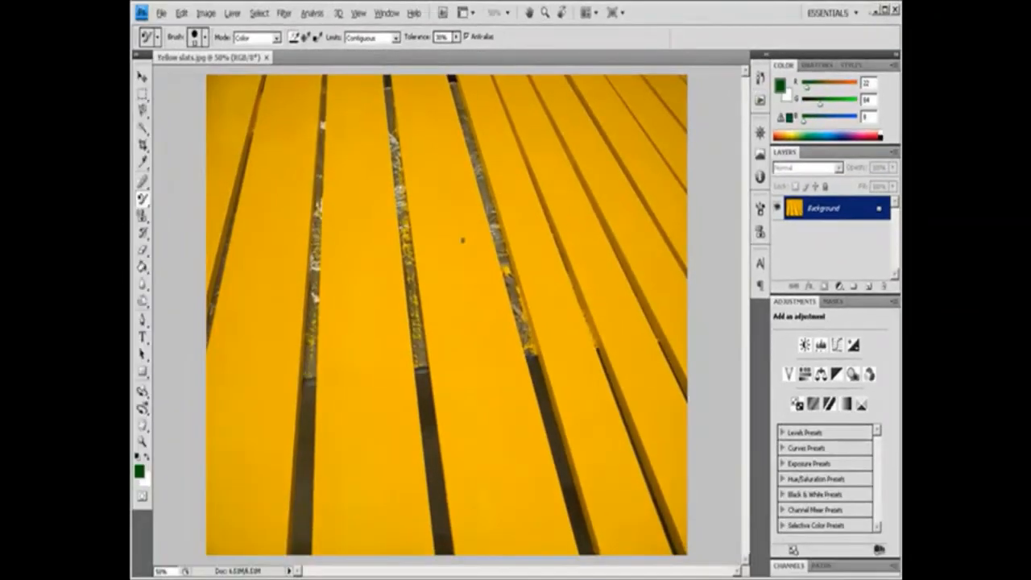
{"action": "mouse_move", "coordinate": [462, 239]}
{"action": "left_mouse_down"}
{"action": "mouse_move", "coordinate": [450, 196]}
{"action": "mouse_move", "coordinate": [459, 228]}
{"action": "mouse_move", "coordinate": [434, 232]}
{"action": "mouse_move", "coordinate": [399, 145]}
{"action": "mouse_move", "coordinate": [409, 166]}
{"action": "mouse_move", "coordinate": [396, 75]}
{"action": "mouse_move", "coordinate": [406, 117]}
{"action": "mouse_move", "coordinate": [461, 180]}
{"action": "left_mouse_up"}
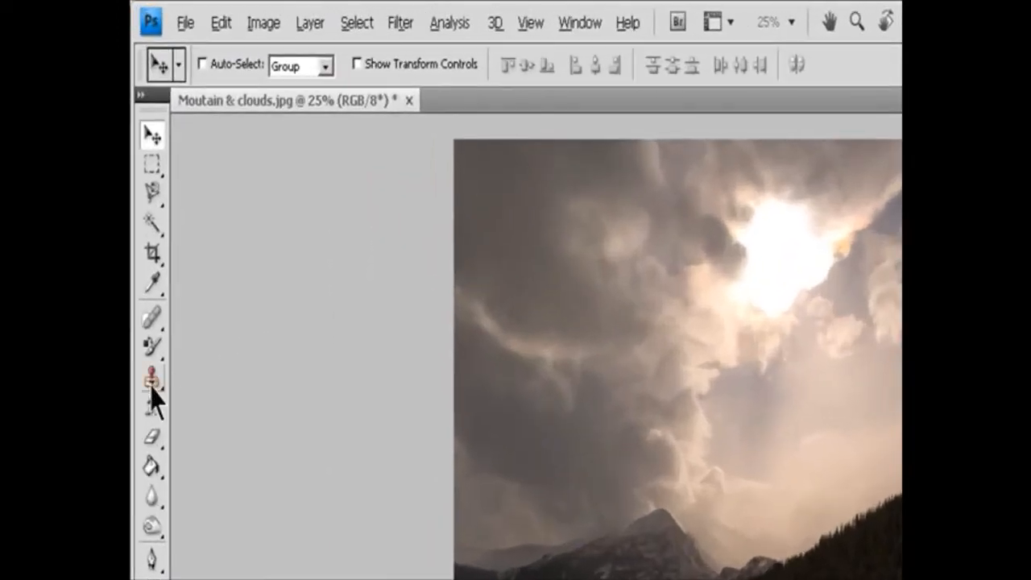
Activate the Clone Stamp tool for Moutain & clouds.jpg and look over its brush, blend mode and opacity options.
{"action": "left_click", "coordinate": [142, 216]}
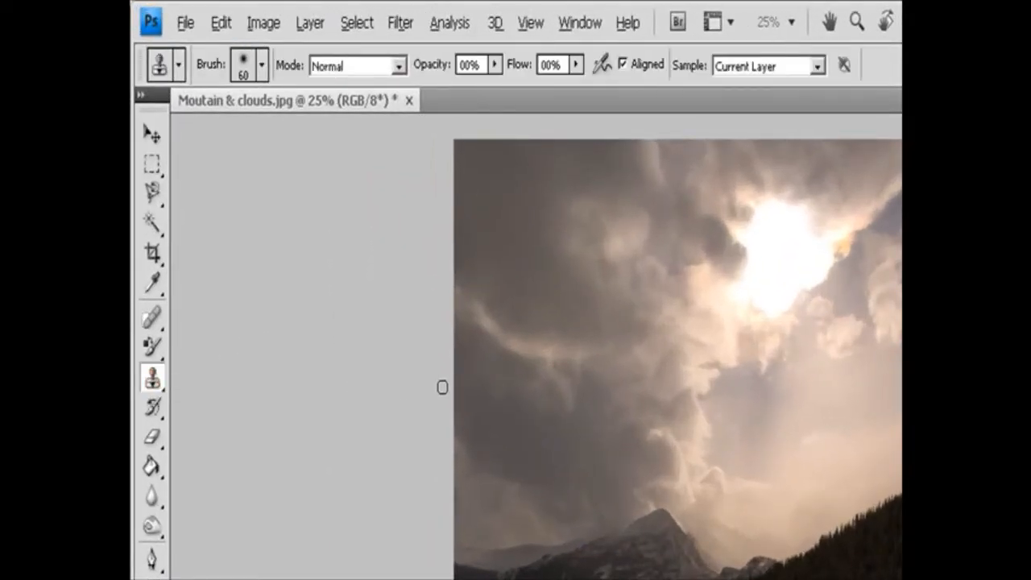
{"action": "left_click", "coordinate": [262, 68]}
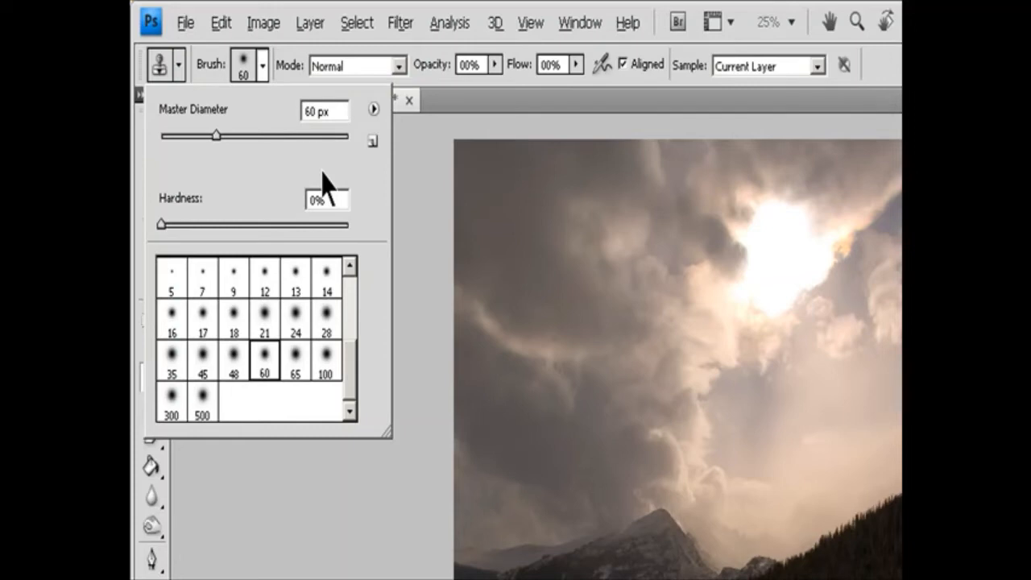
{"action": "left_click", "coordinate": [398, 66]}
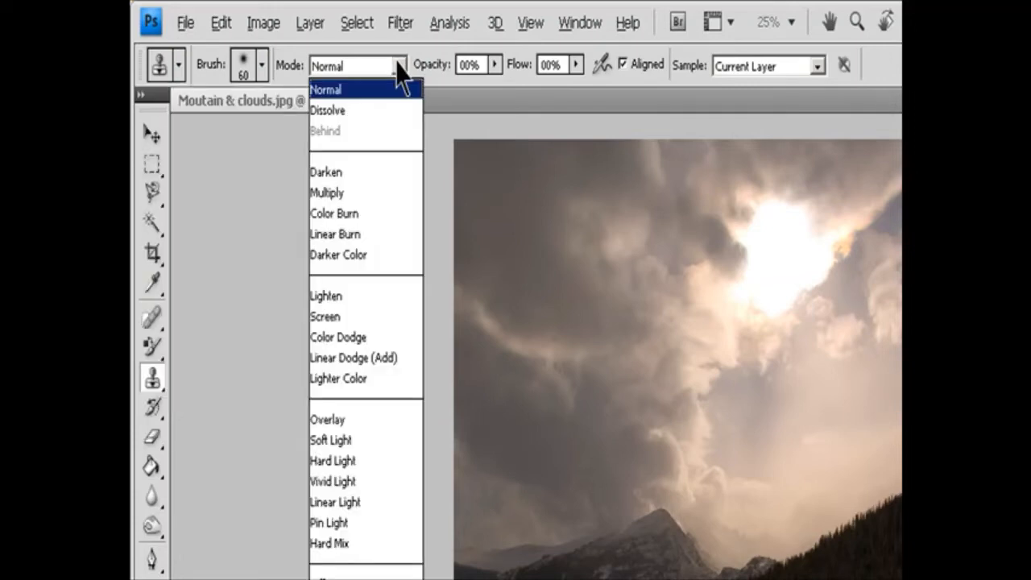
{"action": "left_click", "coordinate": [493, 65]}
{"action": "left_click", "coordinate": [494, 64]}
{"action": "left_click", "coordinate": [476, 65]}
{"action": "left_click", "coordinate": [461, 63]}
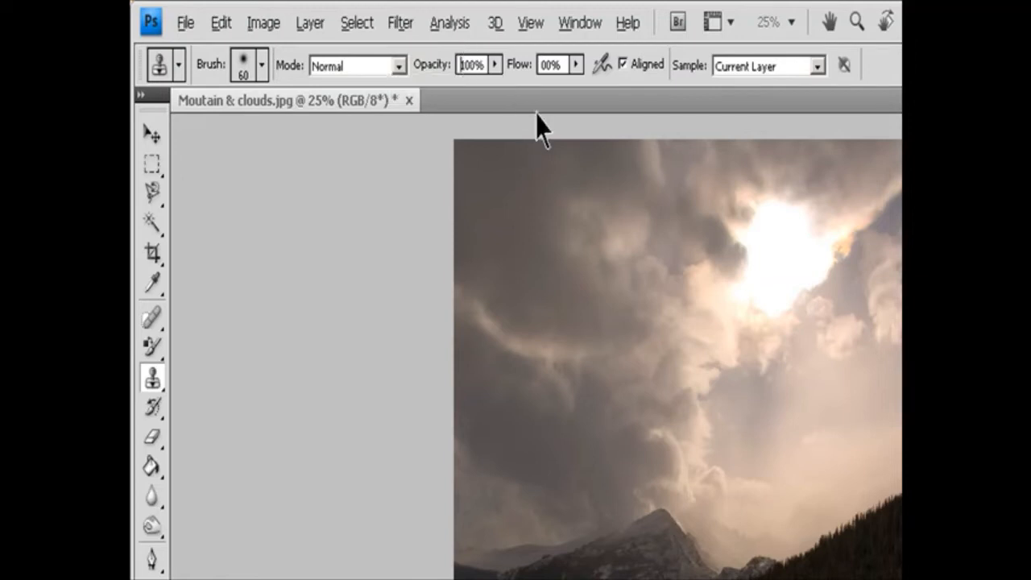
Check the Clone Stamp's flow and sampling options, keeping the sample source on Current Layer.
{"action": "left_click", "coordinate": [575, 64]}
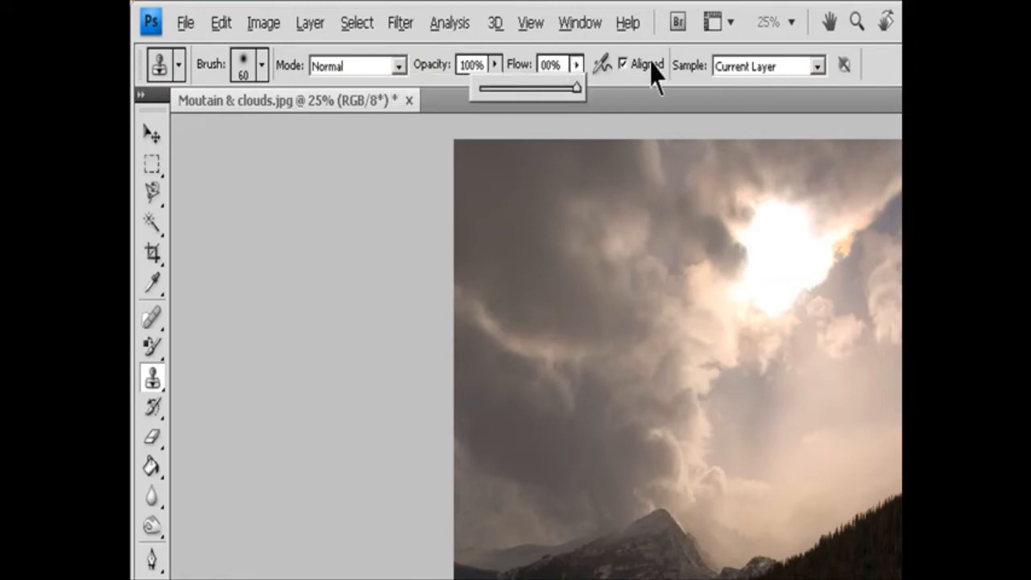
{"action": "left_click", "coordinate": [689, 69]}
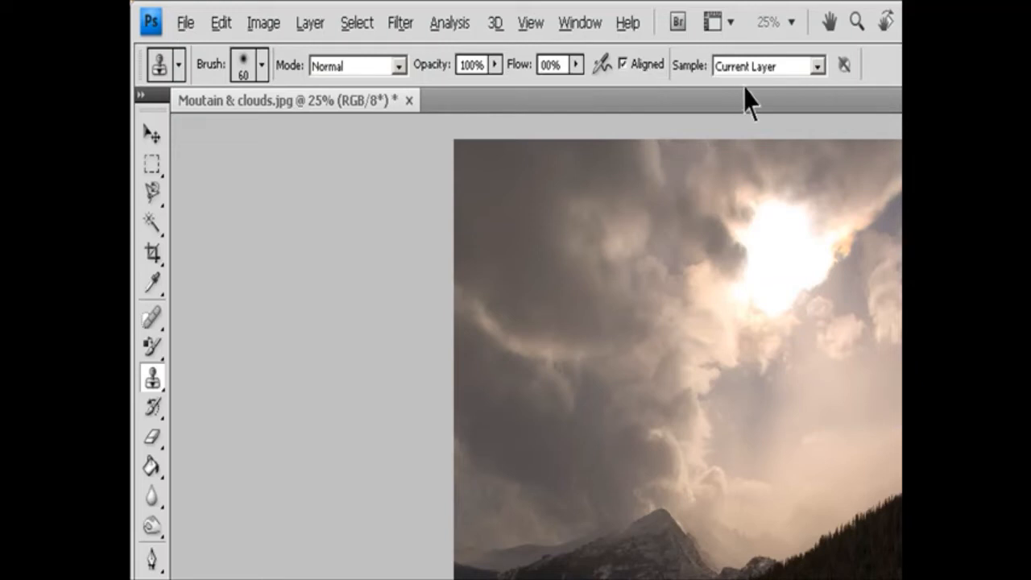
{"action": "left_click", "coordinate": [816, 69]}
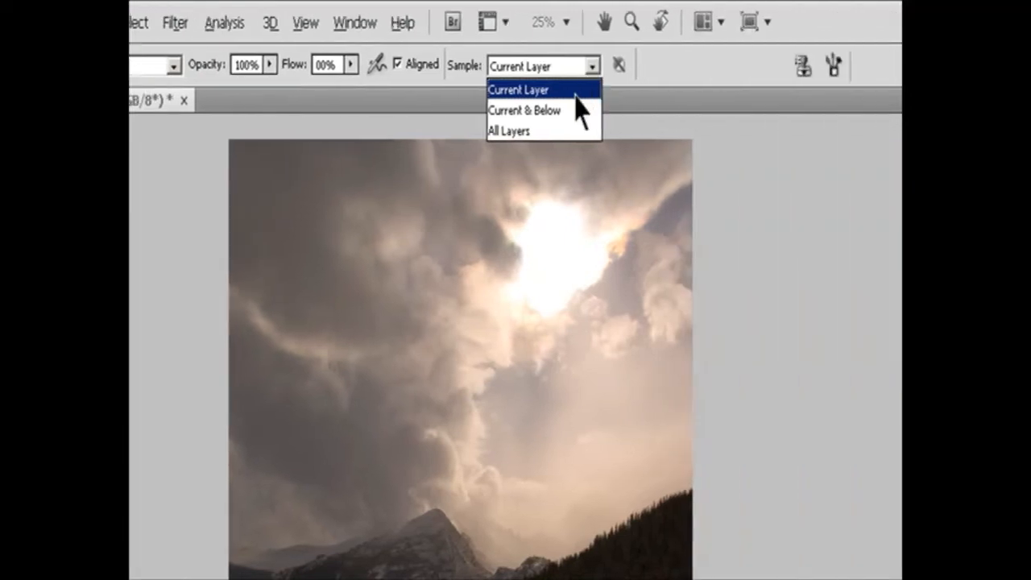
{"action": "left_click", "coordinate": [806, 90]}
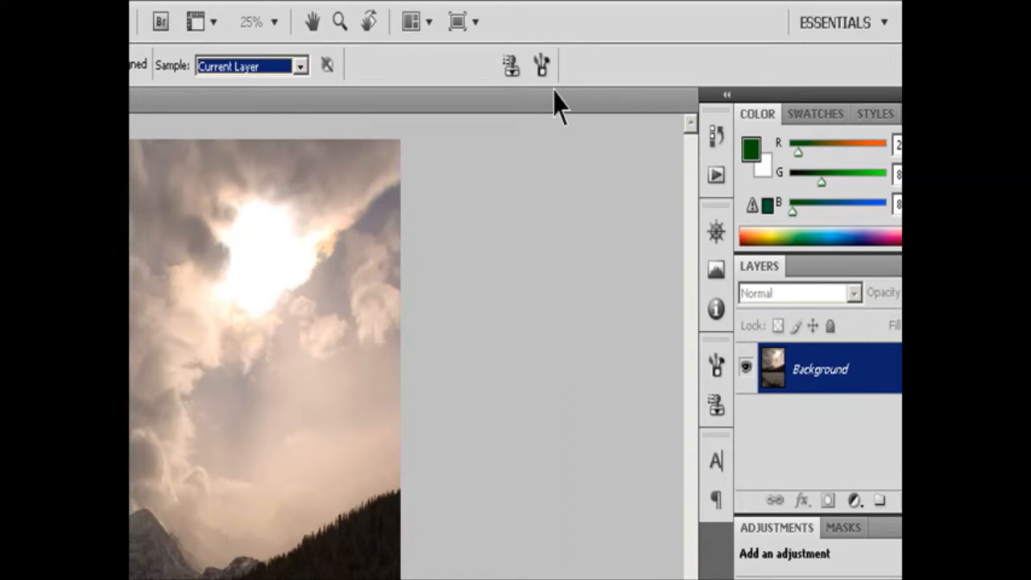
Show the brush and clone source settings and make the first clone source active.
{"action": "left_click", "coordinate": [513, 66]}
{"action": "left_click", "coordinate": [539, 66]}
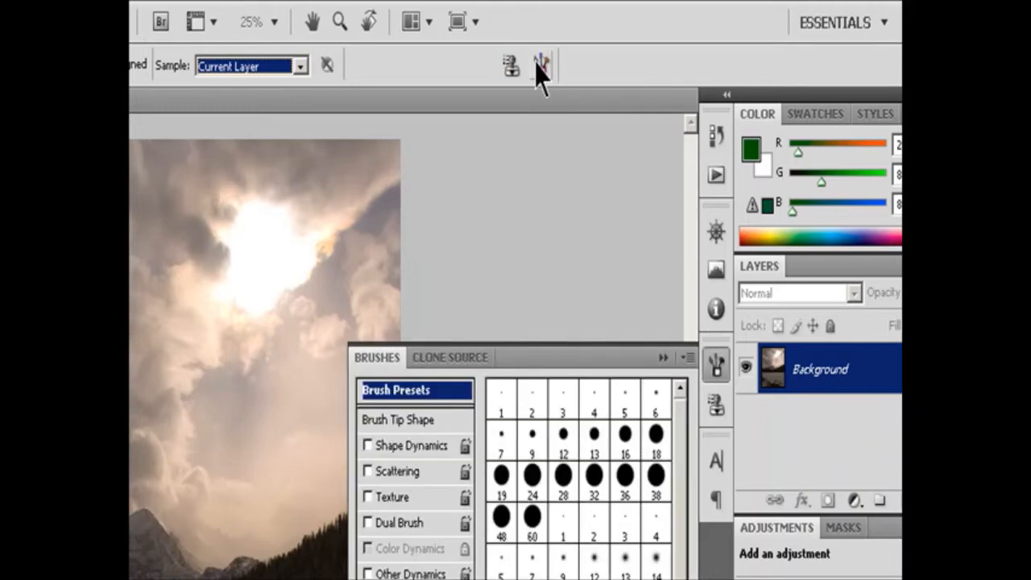
{"action": "left_click", "coordinate": [512, 66]}
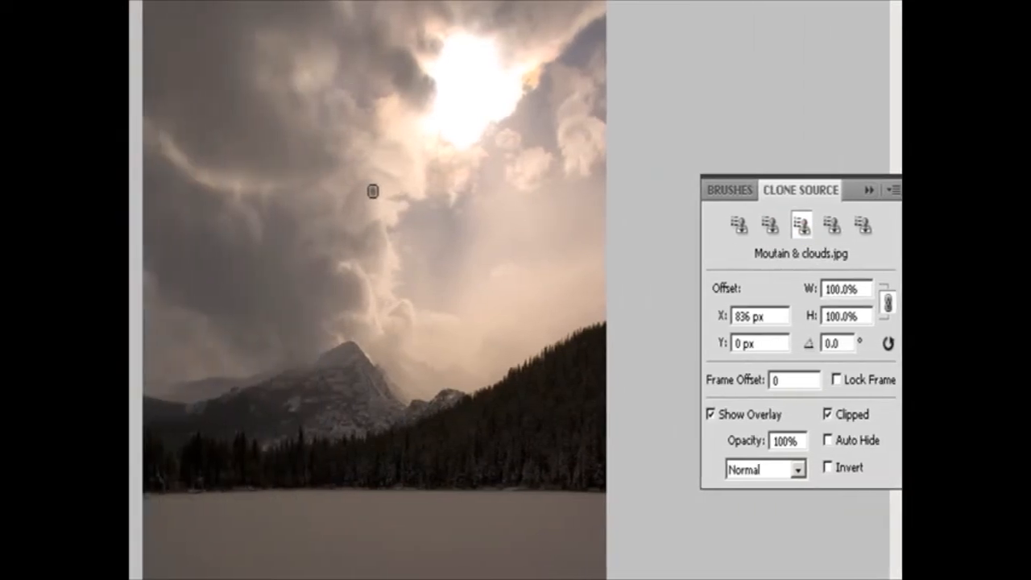
{"action": "left_click", "coordinate": [739, 225]}
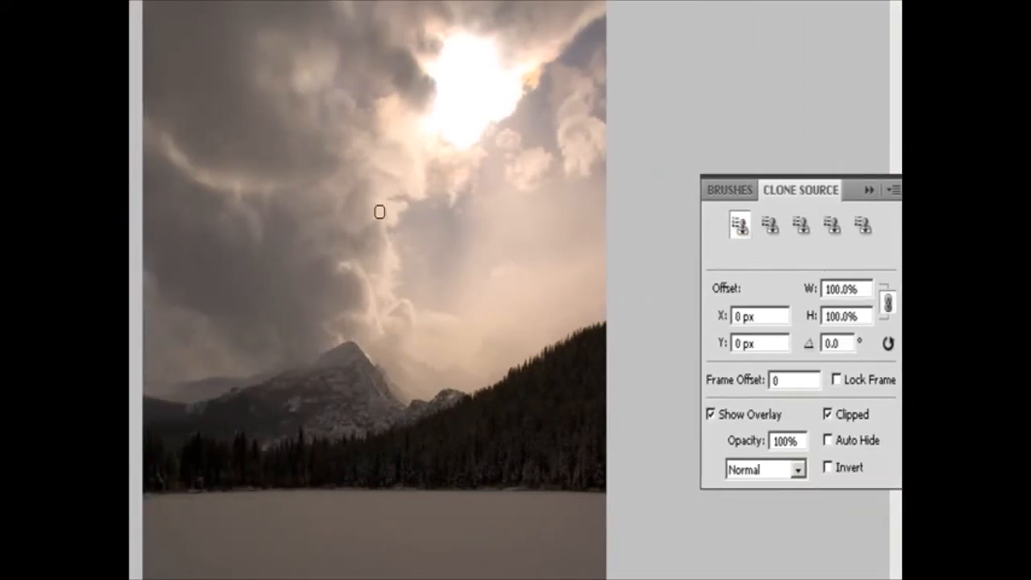
Sample bright and dark clouds in the middle of the sky and clone them into the open sky below the sun.
{"action": "left_click", "coordinate": [364, 214], "text": "alt"}
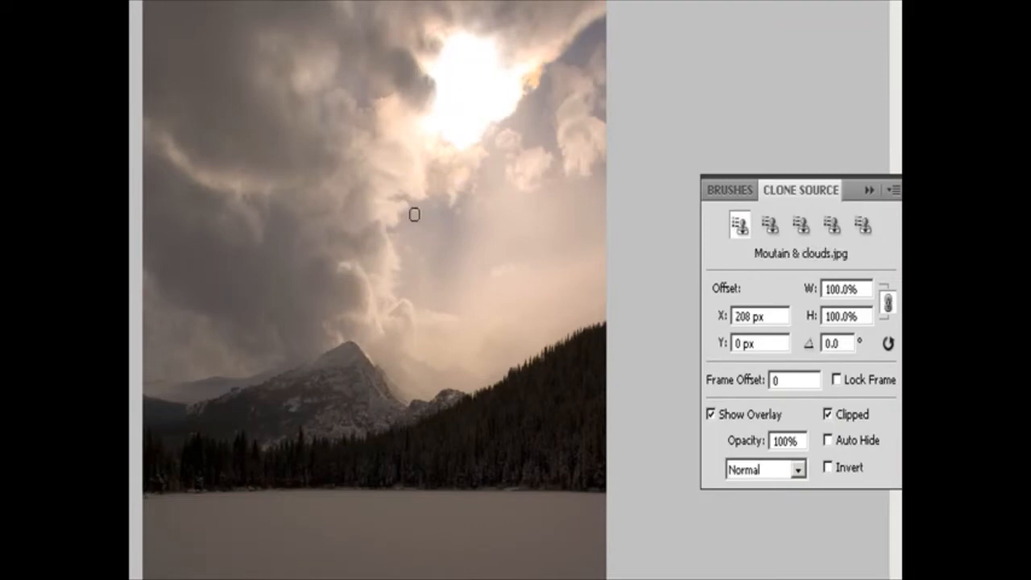
{"action": "left_click_drag", "start_coordinate": [458, 212], "coordinate": [489, 169]}
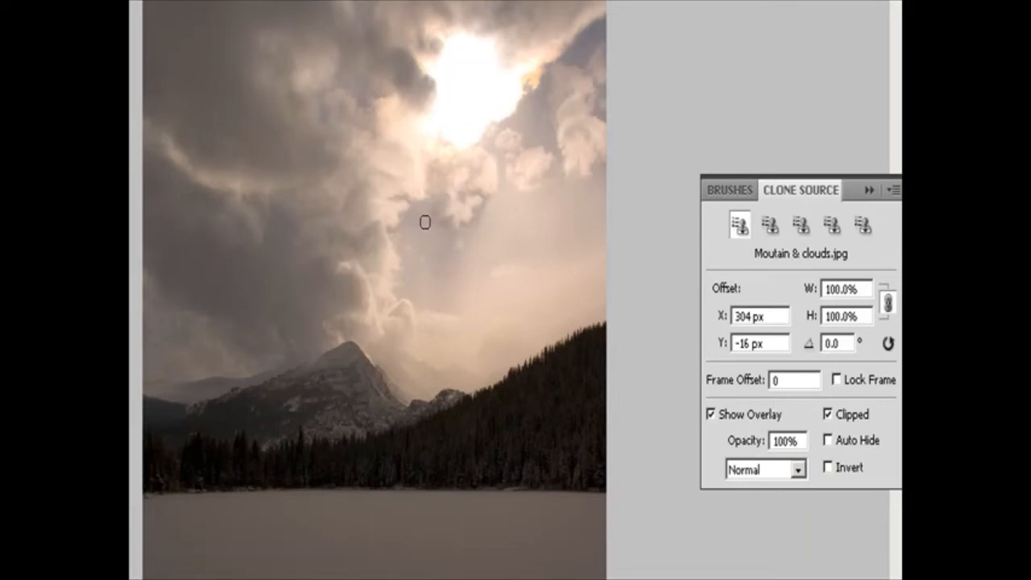
{"action": "left_click", "coordinate": [352, 260], "text": "alt"}
{"action": "left_click_drag", "start_coordinate": [473, 228], "coordinate": [510, 191]}
Clone samples of the darker clouds into the gap just below and beside the sun.
{"action": "left_click", "coordinate": [339, 267], "text": "alt"}
{"action": "mouse_move", "coordinate": [567, 129]}
{"action": "left_mouse_down"}
{"action": "mouse_move", "coordinate": [539, 122]}
{"action": "mouse_move", "coordinate": [524, 132]}
{"action": "mouse_move", "coordinate": [518, 120]}
{"action": "left_mouse_up"}
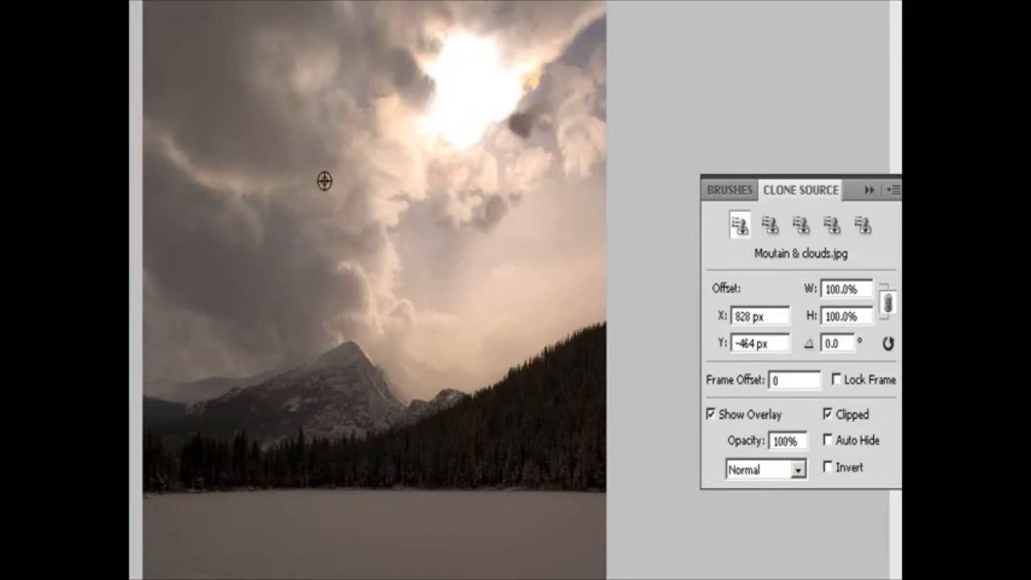
{"action": "left_click", "coordinate": [351, 144], "text": "alt"}
{"action": "mouse_move", "coordinate": [544, 131]}
{"action": "left_mouse_down"}
{"action": "mouse_move", "coordinate": [520, 120]}
{"action": "mouse_move", "coordinate": [519, 135]}
{"action": "mouse_move", "coordinate": [539, 124]}
{"action": "left_mouse_up"}
Clone nearby cloud over the blue sky patch near the image's upper-right edge.
{"action": "left_click", "coordinate": [540, 35], "text": "alt"}
{"action": "left_click", "coordinate": [542, 98]}
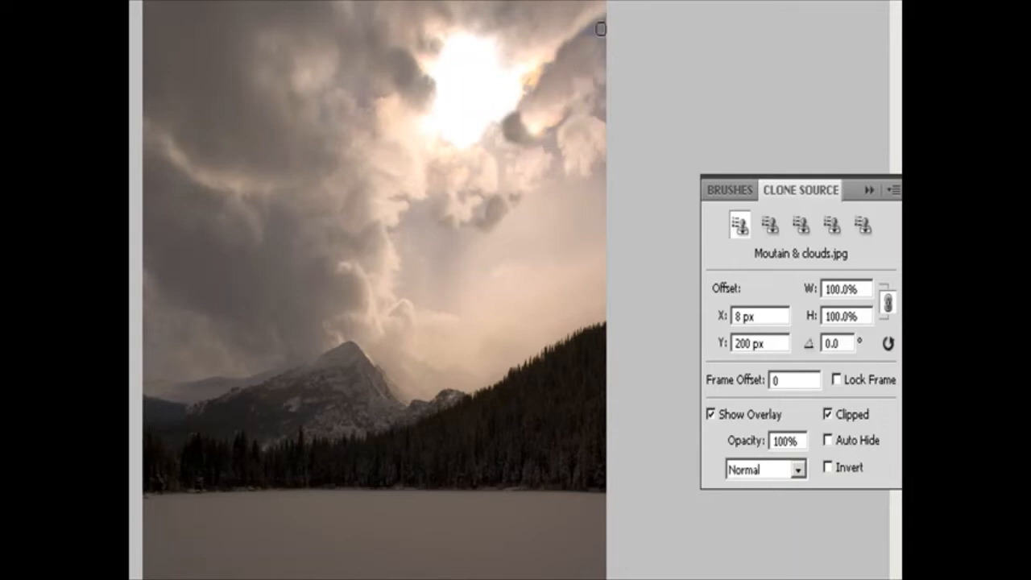
{"action": "left_click", "coordinate": [595, 39], "text": "alt"}
{"action": "mouse_move", "coordinate": [597, 40]}
{"action": "left_mouse_down"}
{"action": "mouse_move", "coordinate": [591, 32]}
{"action": "mouse_move", "coordinate": [604, 38]}
{"action": "mouse_move", "coordinate": [585, 42]}
{"action": "mouse_move", "coordinate": [609, 41]}
{"action": "left_mouse_up"}
Sample the cloud near the photo's right edge and clone it over the area below and beside the sun.
{"action": "left_click", "coordinate": [569, 134], "text": "alt"}
{"action": "mouse_move", "coordinate": [545, 123]}
{"action": "left_mouse_down"}
{"action": "mouse_move", "coordinate": [537, 152]}
{"action": "mouse_move", "coordinate": [570, 170]}
{"action": "mouse_move", "coordinate": [557, 145]}
{"action": "mouse_move", "coordinate": [560, 154]}
{"action": "mouse_move", "coordinate": [500, 145]}
{"action": "mouse_move", "coordinate": [481, 166]}
{"action": "mouse_move", "coordinate": [486, 178]}
{"action": "mouse_move", "coordinate": [500, 155]}
{"action": "mouse_move", "coordinate": [496, 193]}
{"action": "mouse_move", "coordinate": [484, 143]}
{"action": "mouse_move", "coordinate": [502, 168]}
{"action": "left_mouse_up"}
{"action": "left_click", "coordinate": [518, 170], "text": "alt"}
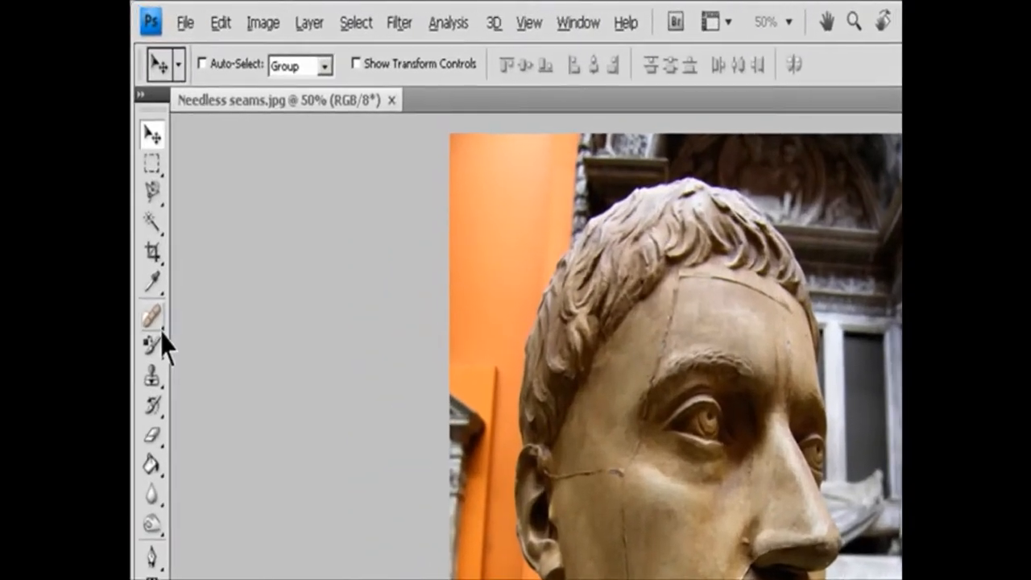
Switch to the Healing Brush tool for Needless seams.jpg and review its options, keeping Normal mode and Current Layer sampling.
{"action": "left_click", "coordinate": [143, 182]}
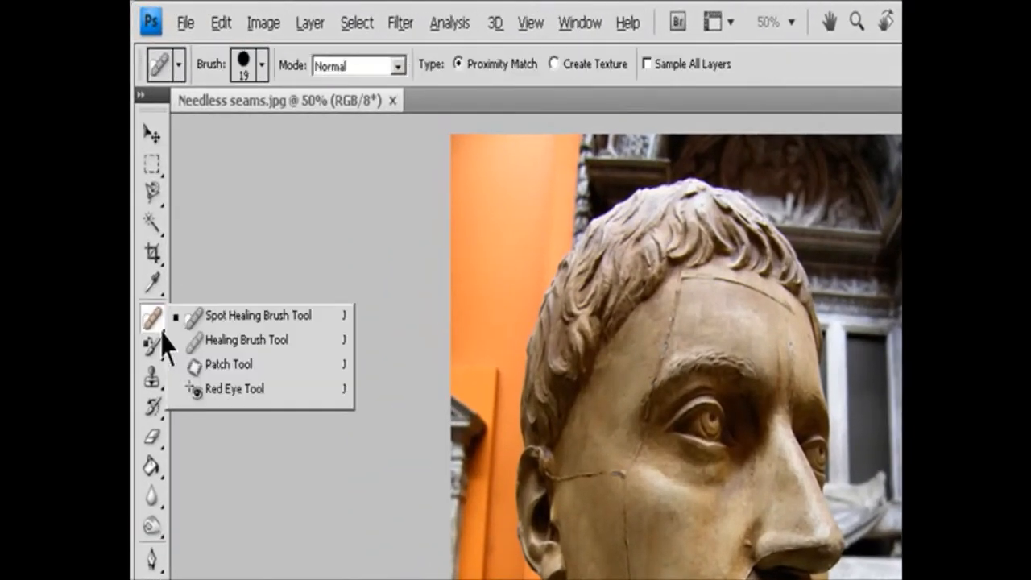
{"action": "left_click", "coordinate": [248, 341]}
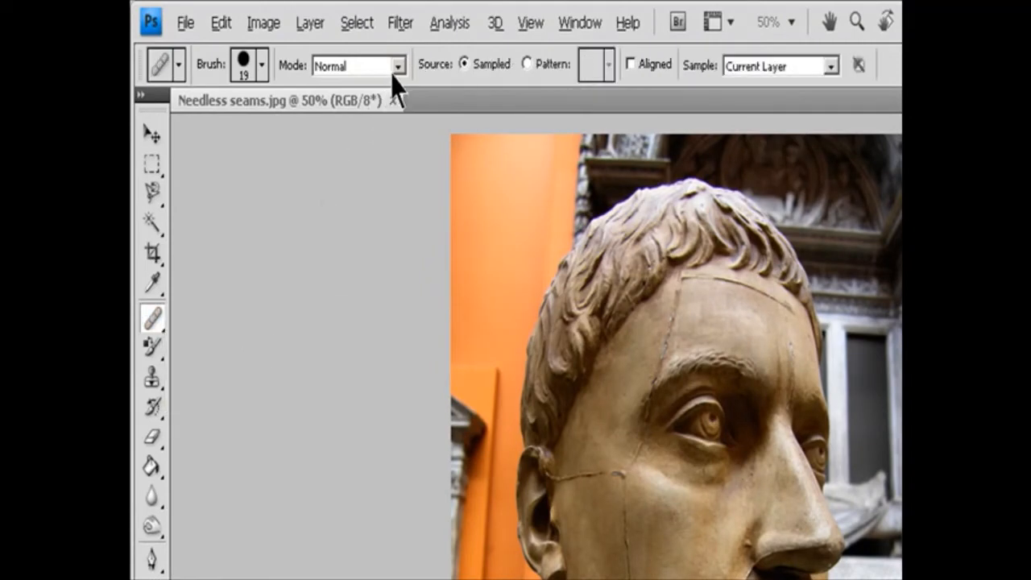
{"action": "left_click", "coordinate": [262, 66]}
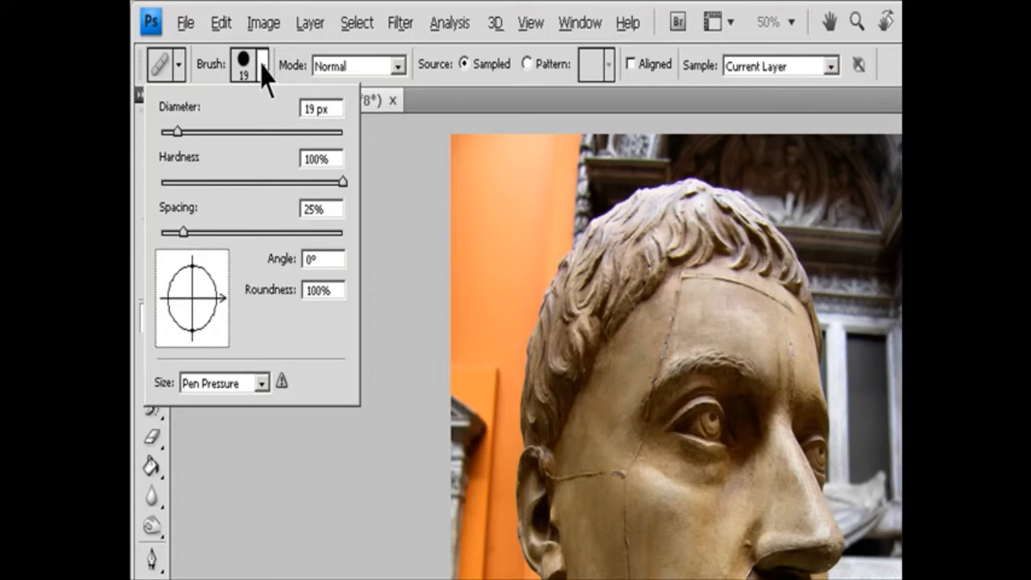
{"action": "left_click", "coordinate": [398, 68]}
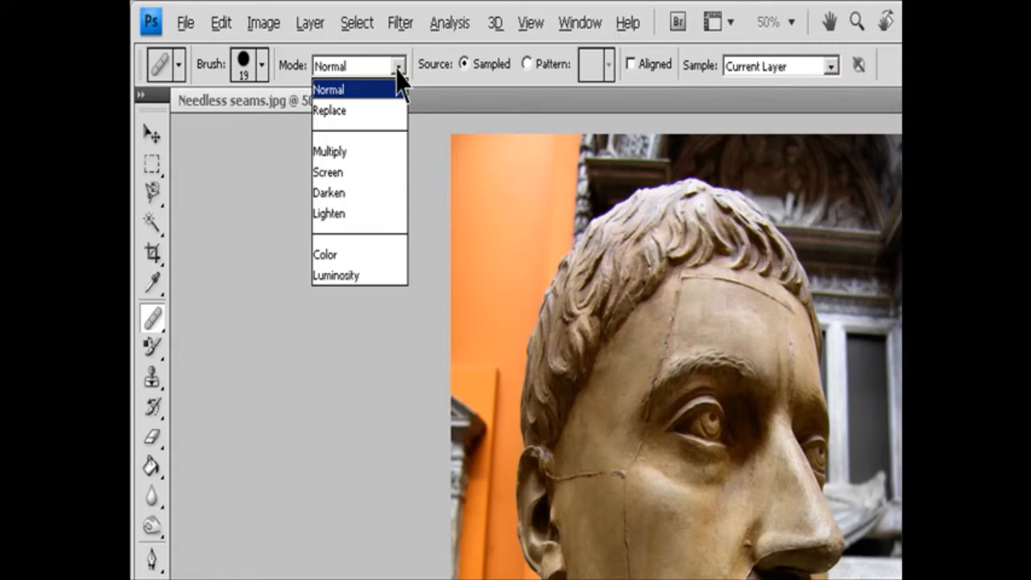
{"action": "left_click", "coordinate": [513, 95]}
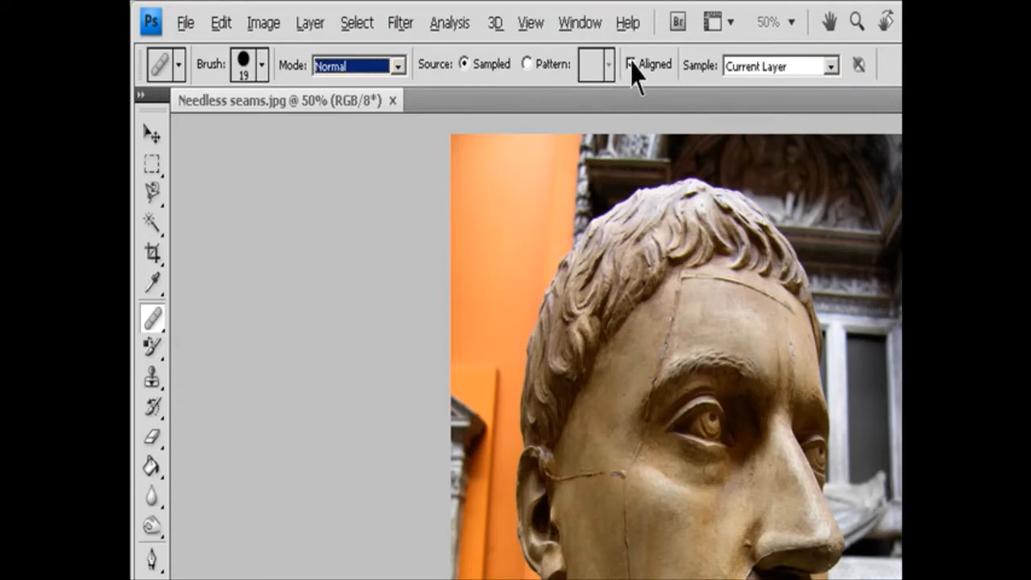
{"action": "left_click", "coordinate": [831, 68]}
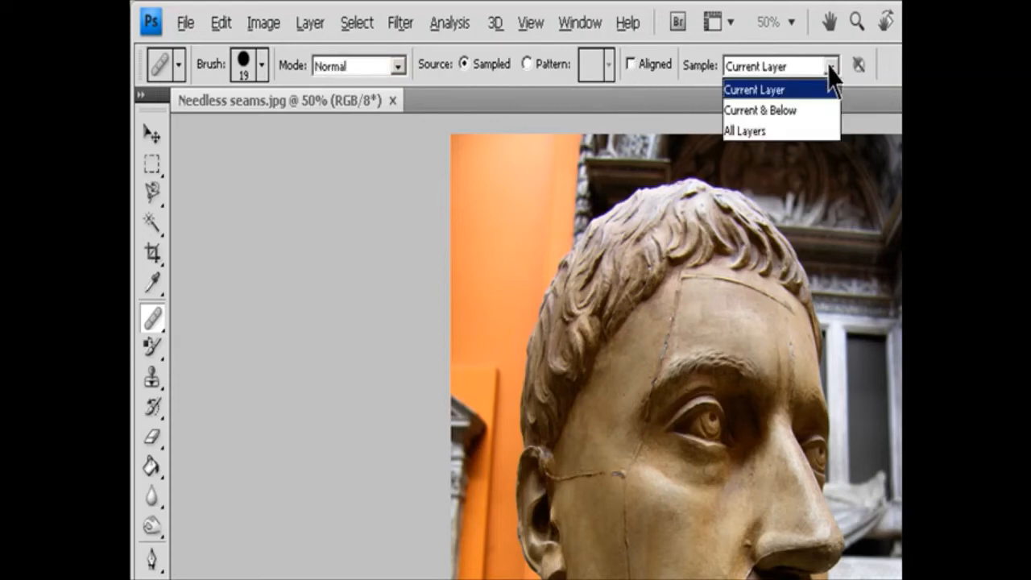
{"action": "left_click", "coordinate": [828, 67]}
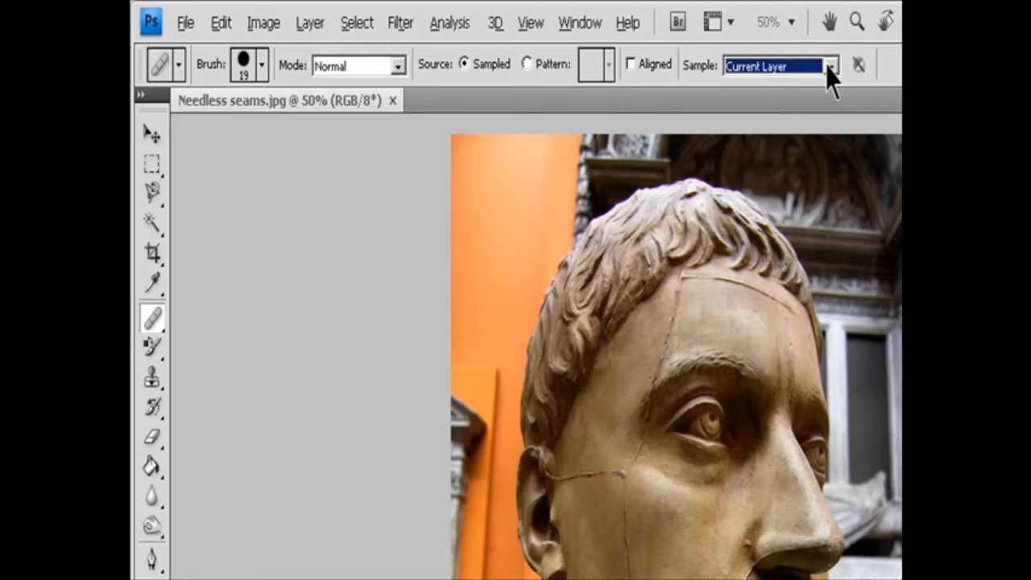
{"action": "key", "text": "Escape"}
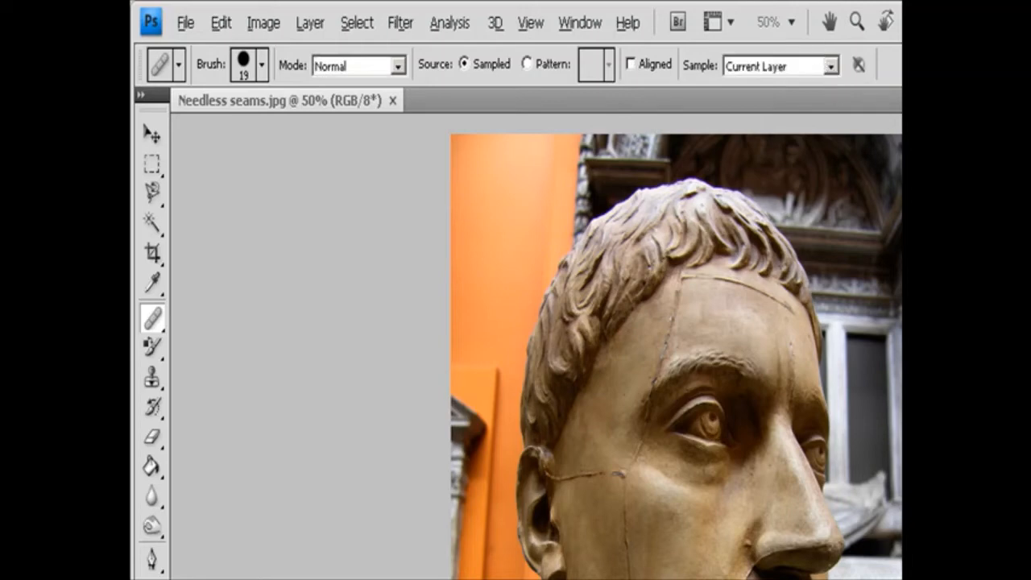
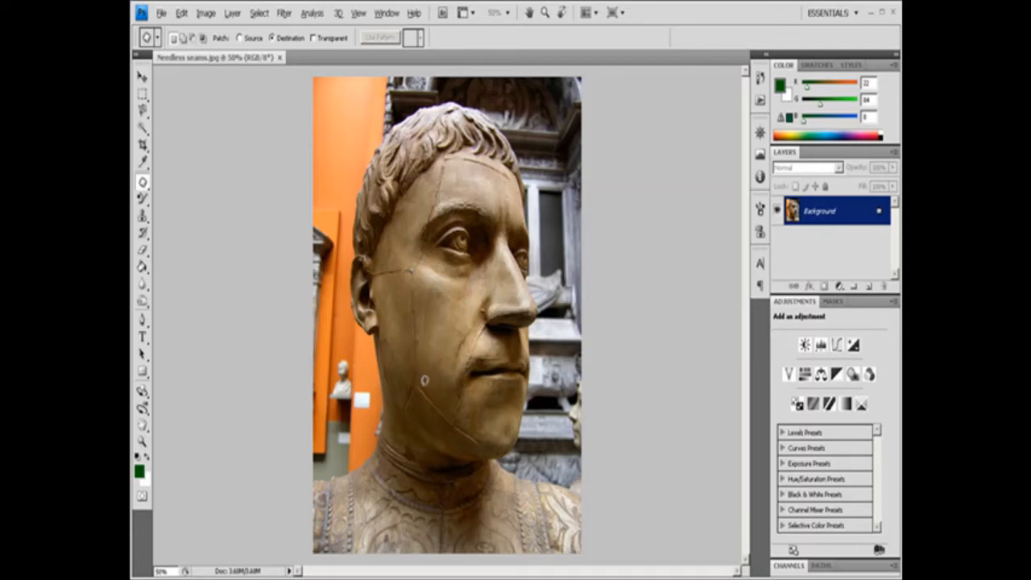
Outline the vertical cheek seam with the Patch tool and fill the selection with the current pattern.
{"action": "mouse_move", "coordinate": [426, 373]}
{"action": "left_mouse_down"}
{"action": "mouse_move", "coordinate": [405, 330]}
{"action": "mouse_move", "coordinate": [406, 265]}
{"action": "mouse_move", "coordinate": [423, 272]}
{"action": "mouse_move", "coordinate": [428, 373]}
{"action": "left_mouse_up"}
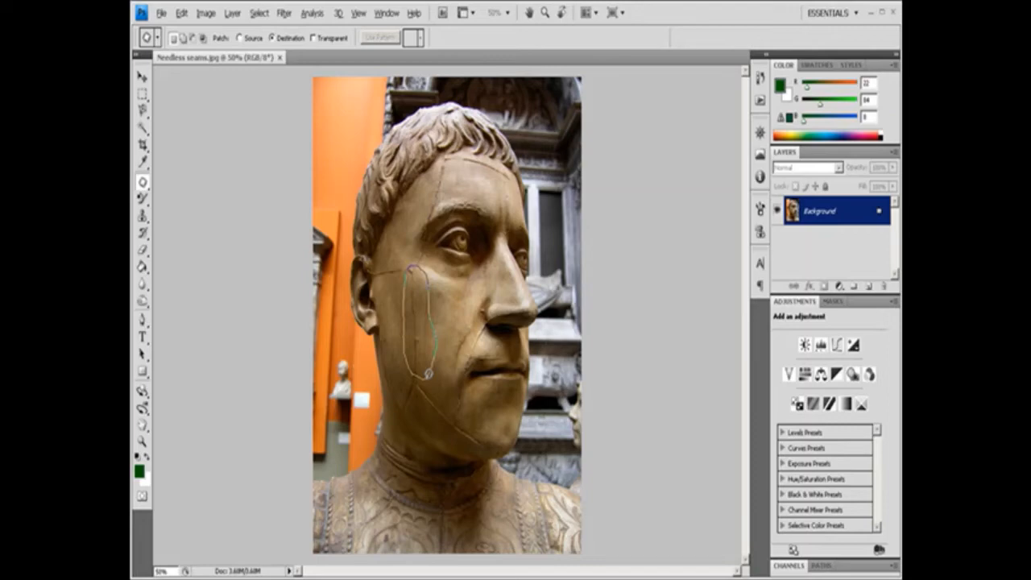
{"action": "left_click_drag", "start_coordinate": [428, 373], "coordinate": [430, 376]}
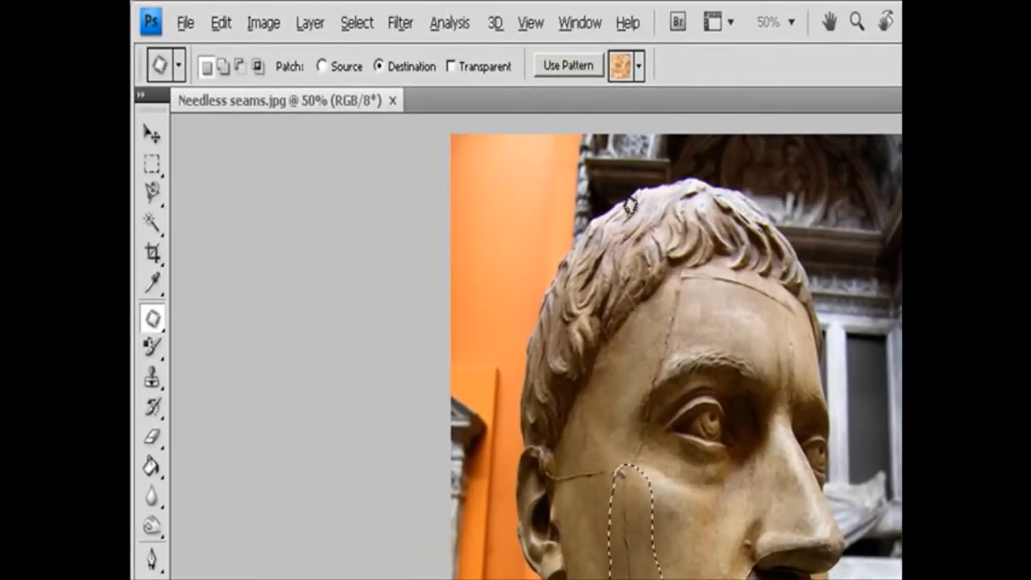
{"action": "left_click", "coordinate": [580, 66]}
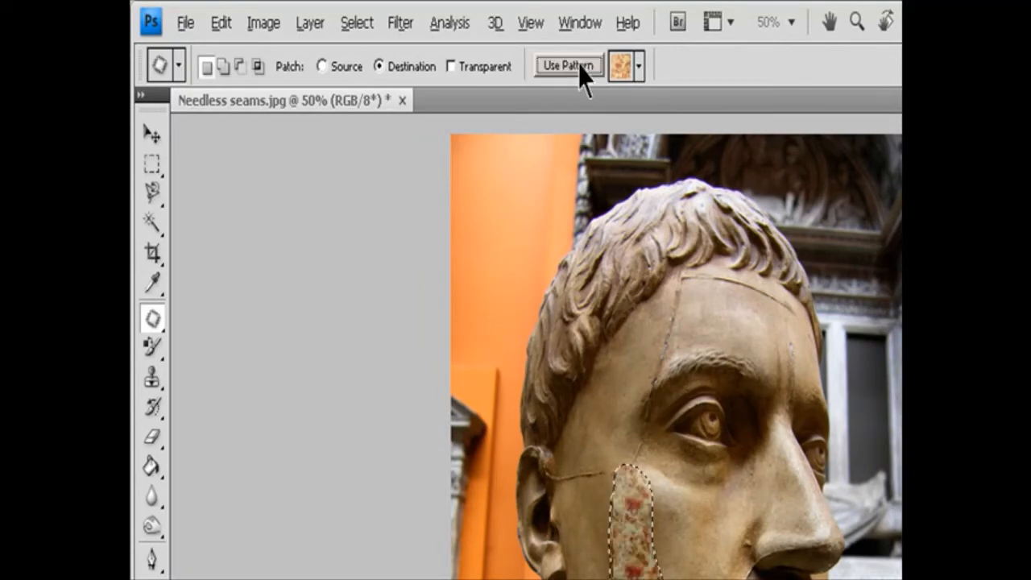
Choose the blue bubbles pattern, apply it to the cheek selection, and clear the selection.
{"action": "left_click", "coordinate": [640, 69]}
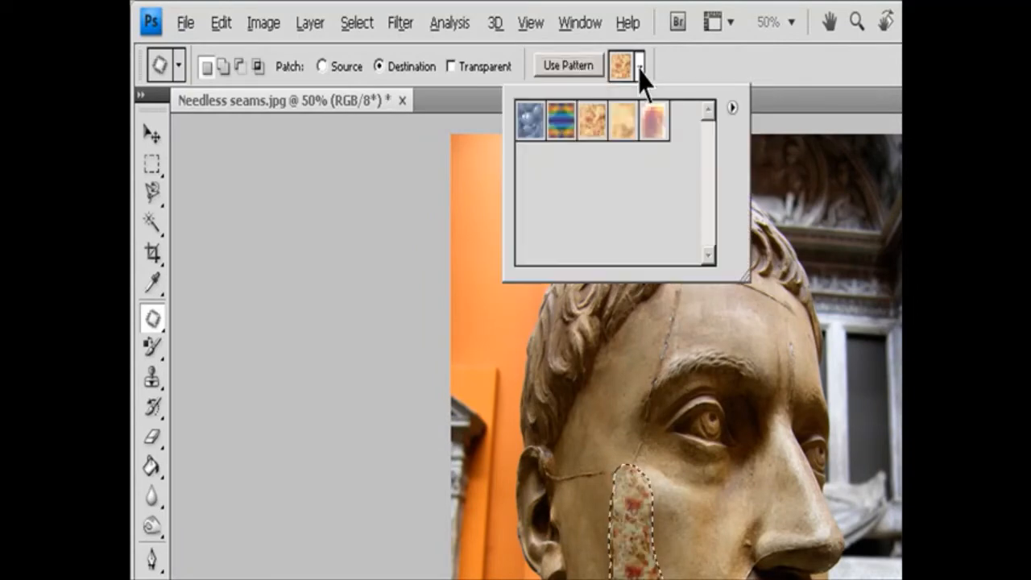
{"action": "left_click", "coordinate": [527, 129]}
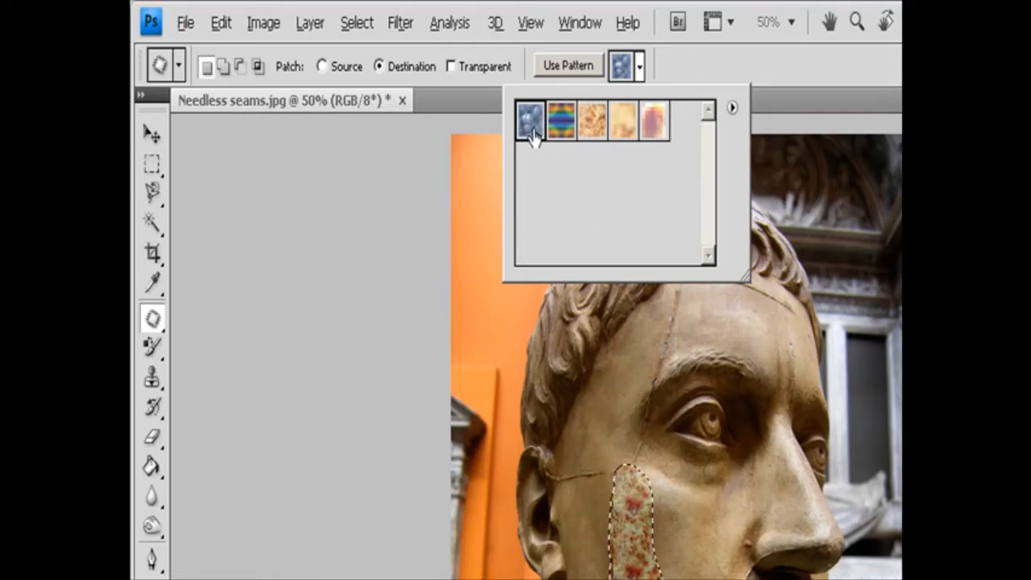
{"action": "left_click", "coordinate": [568, 65]}
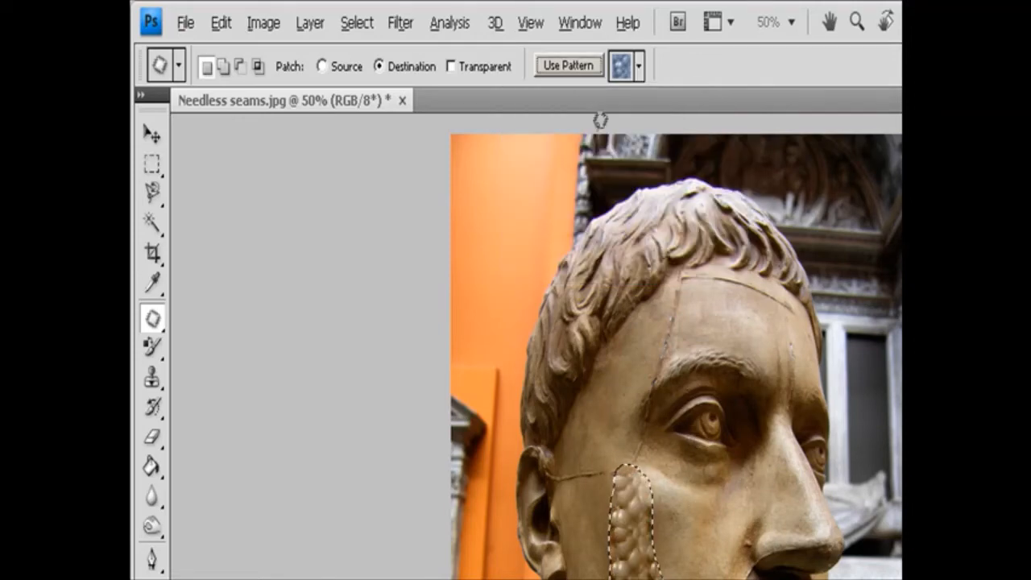
{"action": "left_click", "coordinate": [697, 557]}
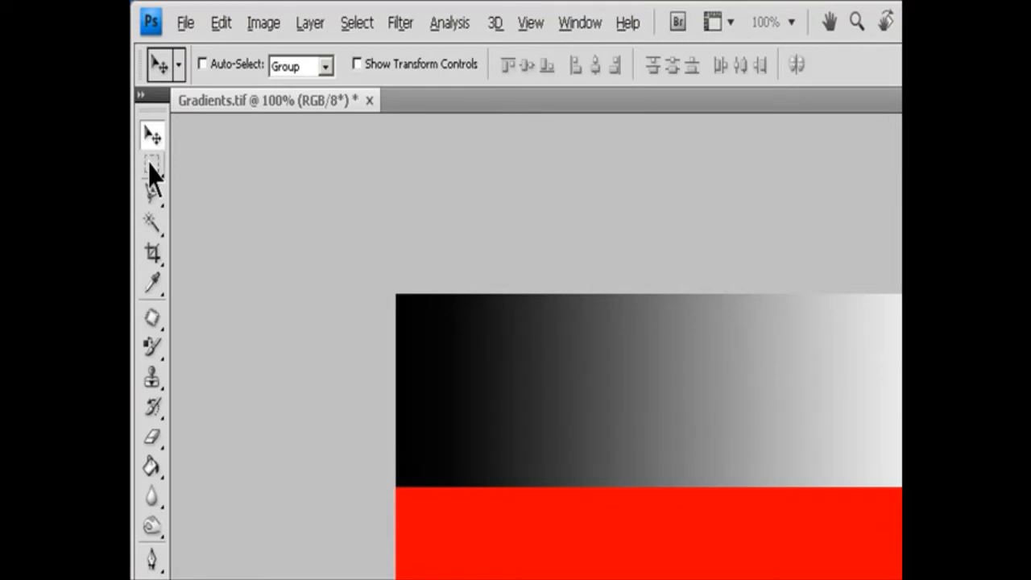
Activate the Rectangular Marquee tool in Gradients.tif and keep it in new-selection mode with Feather at 0 px.
{"action": "left_click", "coordinate": [153, 169]}
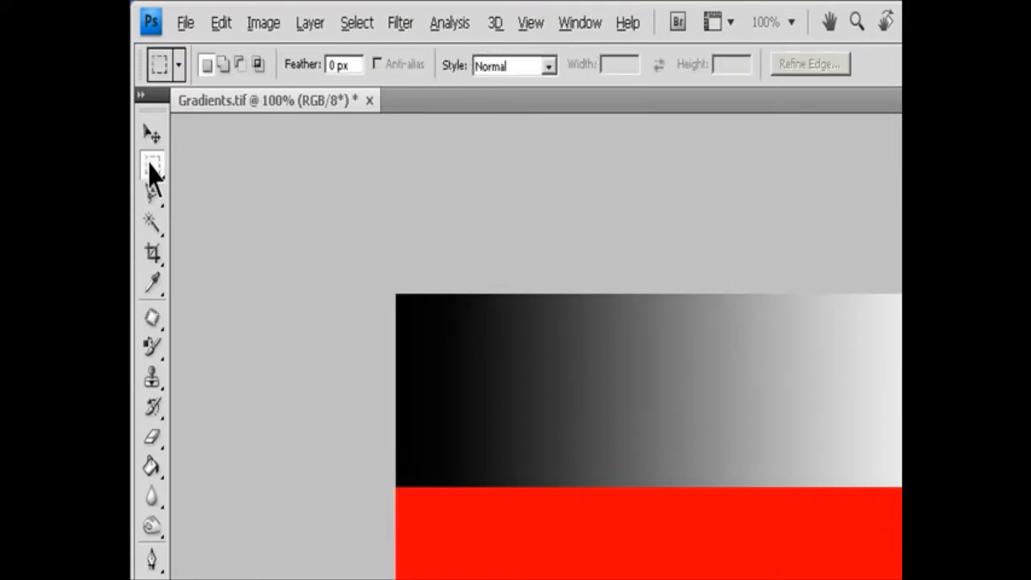
{"action": "left_click", "coordinate": [150, 164]}
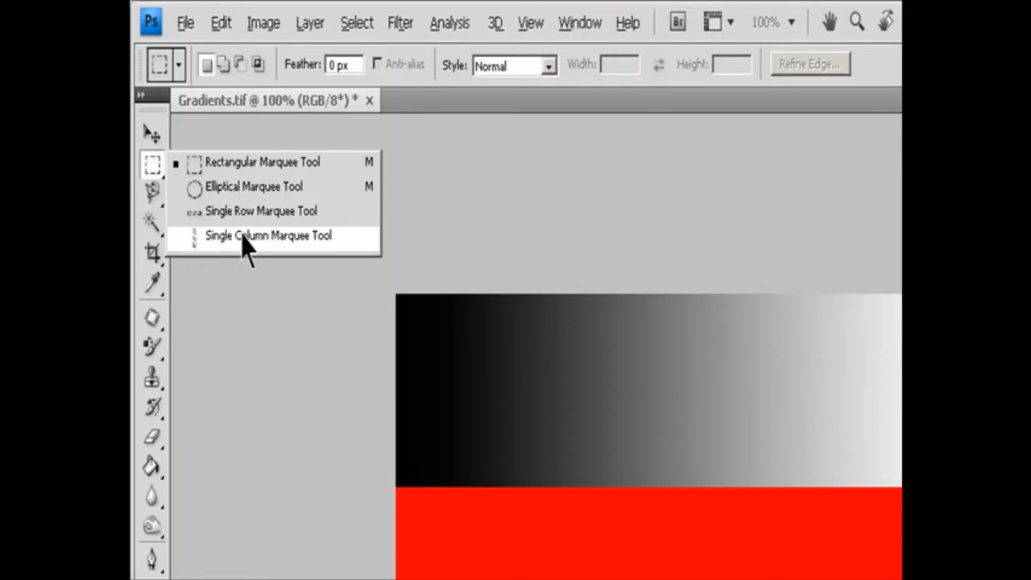
{"action": "left_click", "coordinate": [251, 162]}
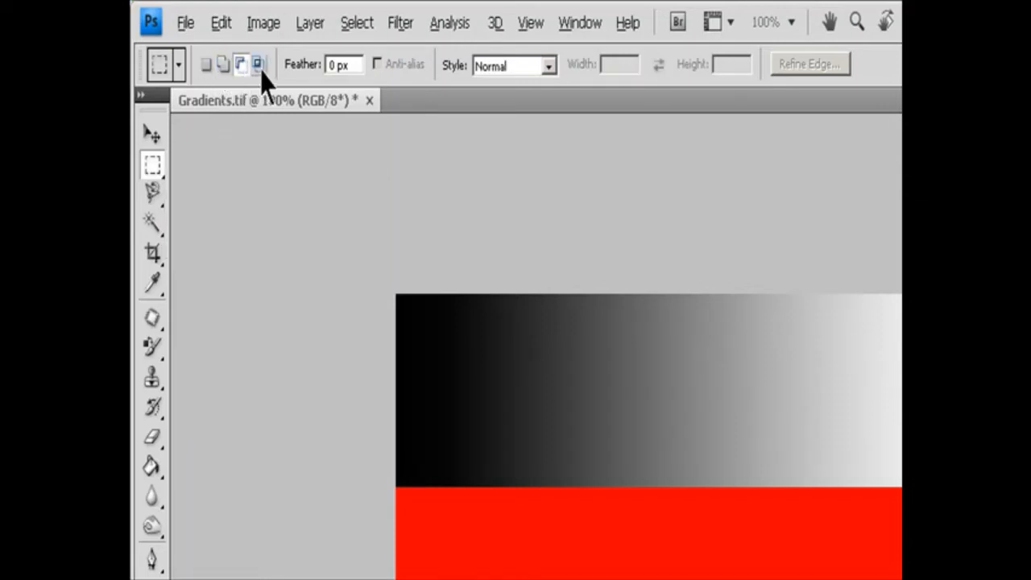
{"action": "left_click", "coordinate": [259, 68]}
{"action": "left_click", "coordinate": [203, 66]}
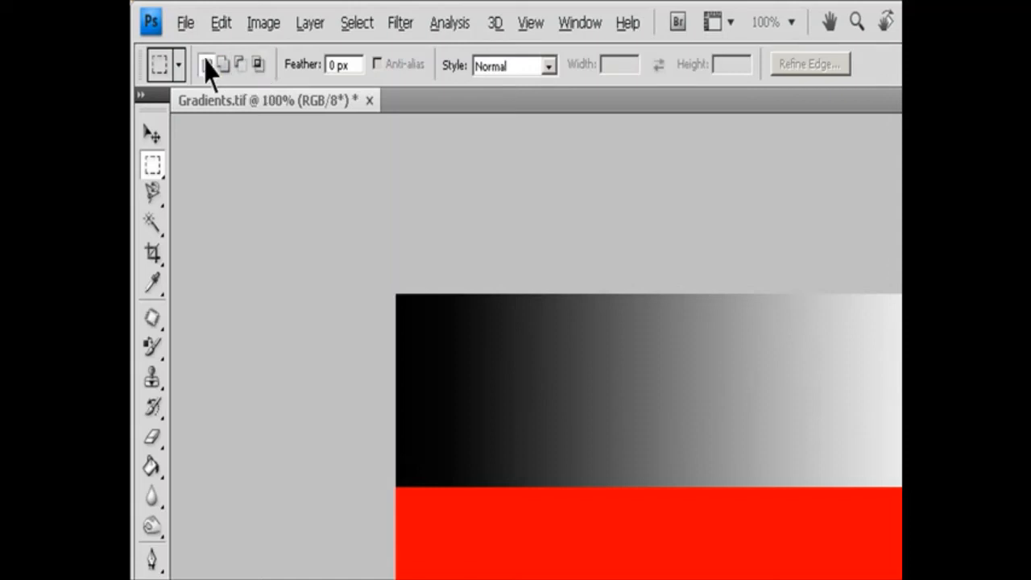
{"action": "left_click", "coordinate": [348, 65]}
Set the marquee style to Fixed Ratio with width 2 and height 1, trying the width and height swap.
{"action": "left_click", "coordinate": [547, 66]}
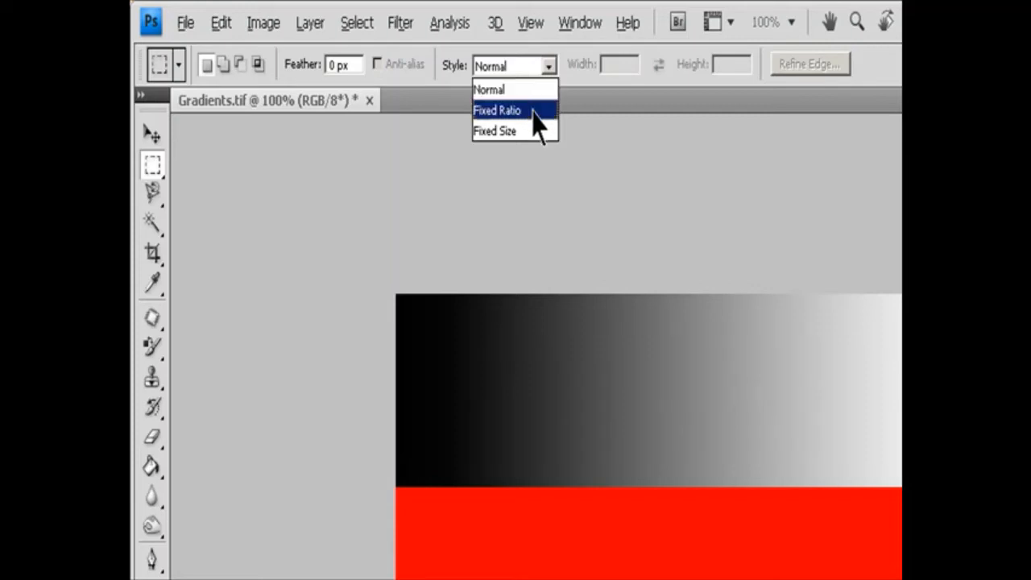
{"action": "left_click", "coordinate": [535, 121]}
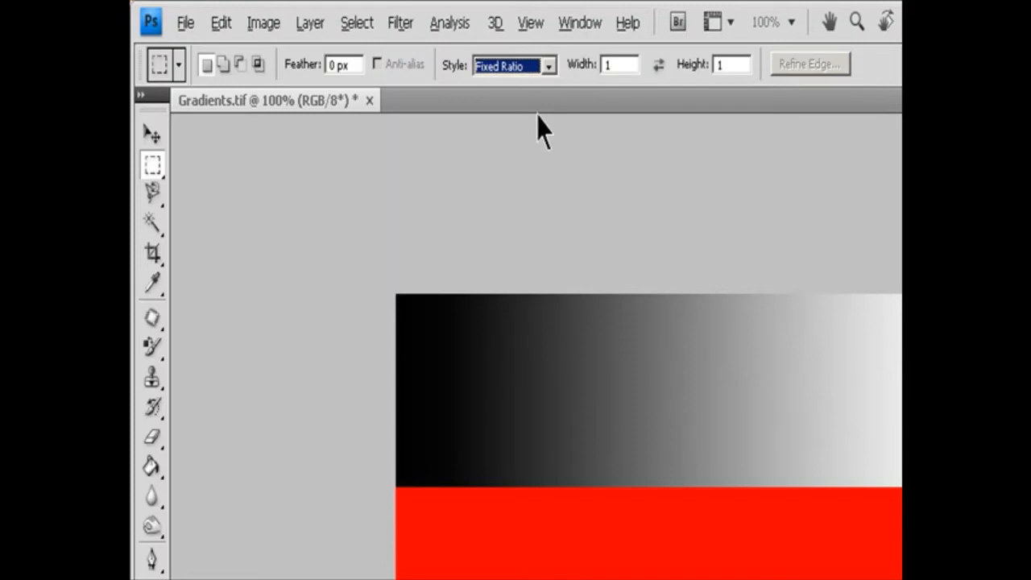
{"action": "double_click", "coordinate": [610, 65]}
{"action": "type", "text": "2"}
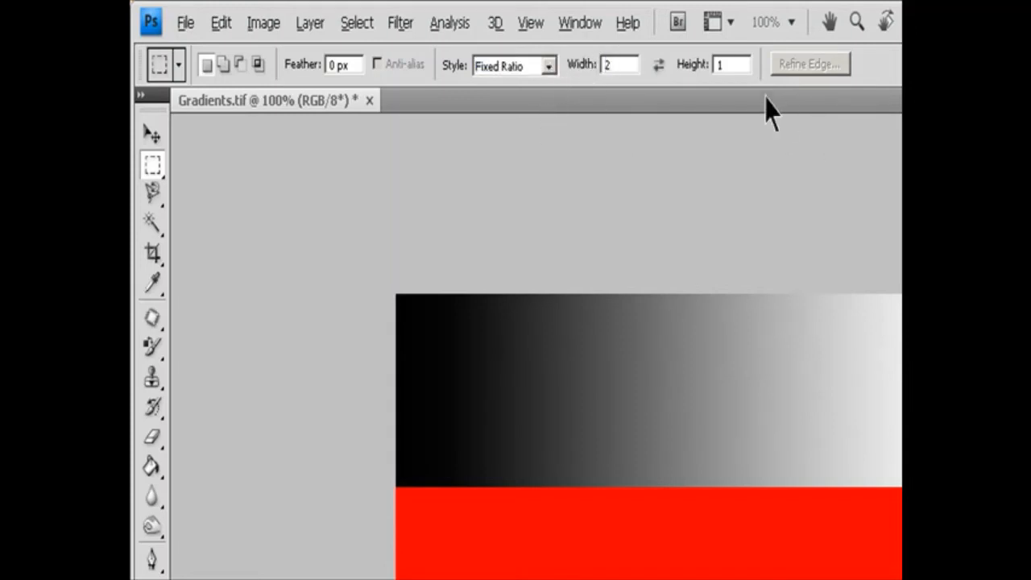
{"action": "left_click", "coordinate": [658, 65]}
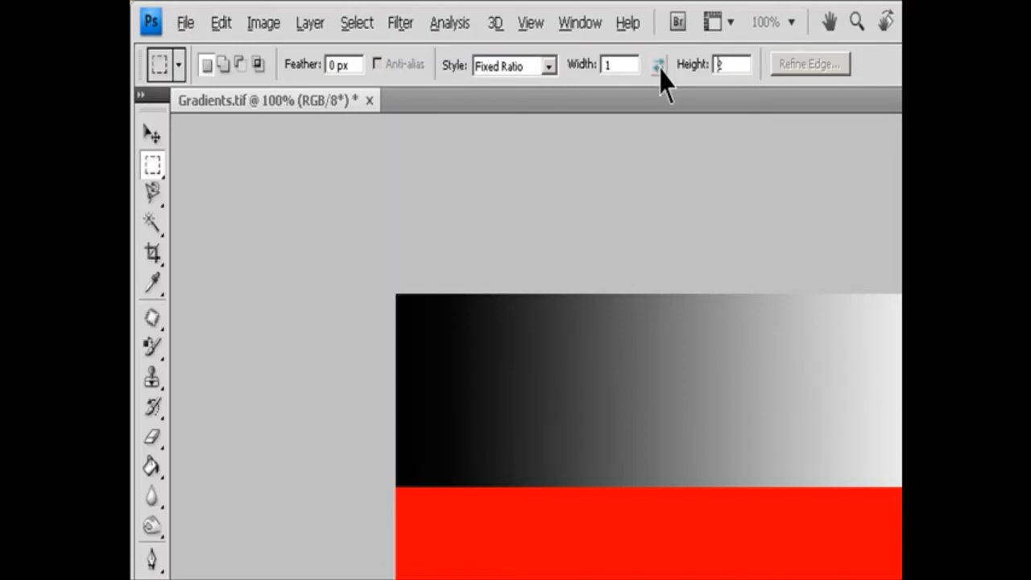
{"action": "left_click", "coordinate": [658, 66]}
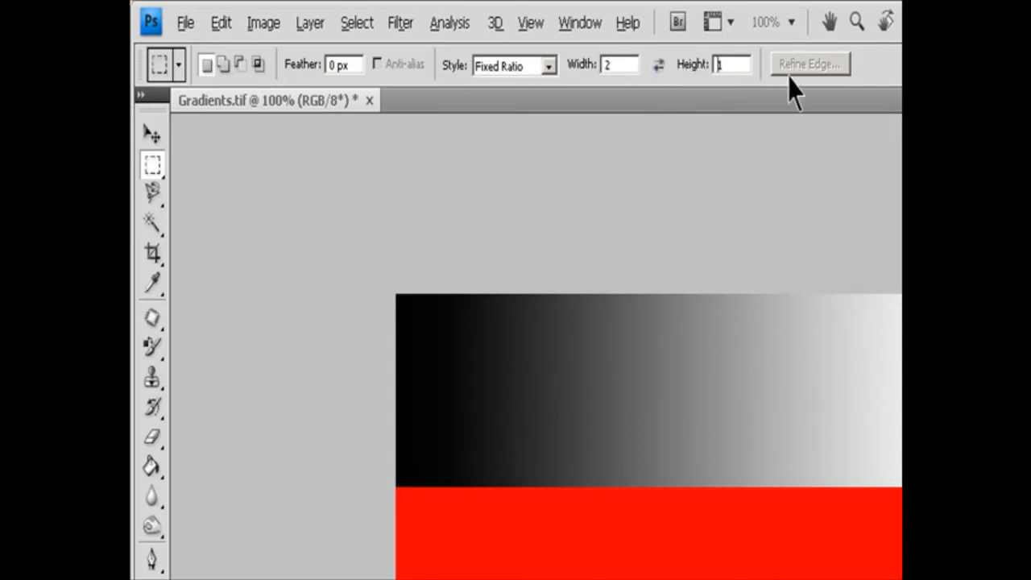
Set the marquee style to Fixed Size at 128 px wide by 64 px high, trying the dimension swap.
{"action": "left_click", "coordinate": [549, 67]}
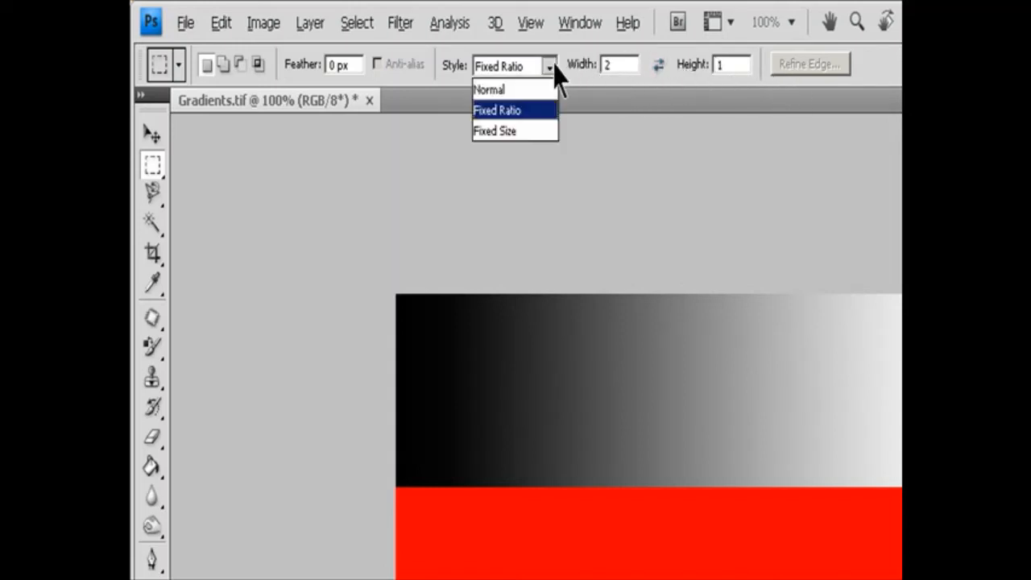
{"action": "left_click", "coordinate": [520, 130]}
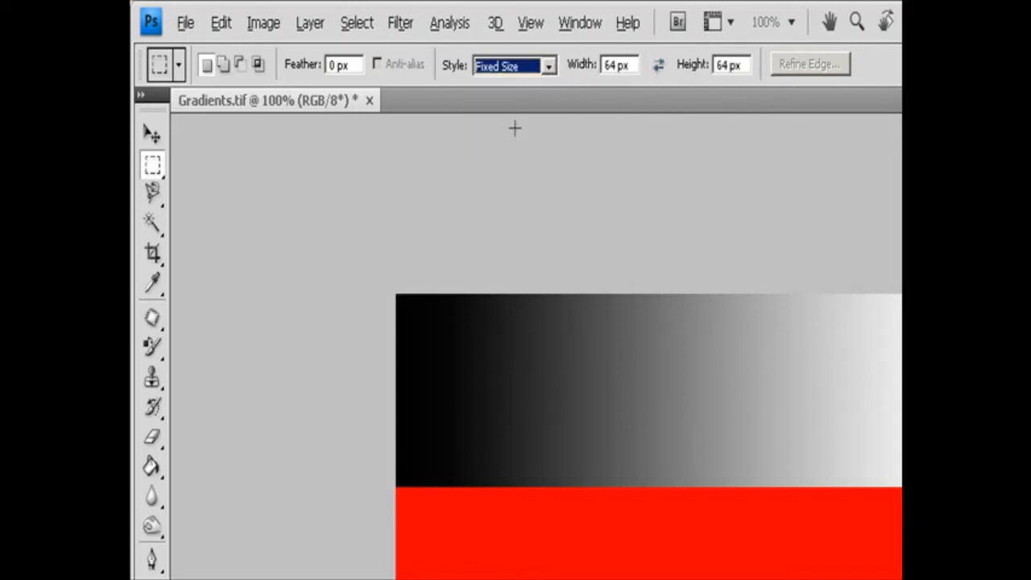
{"action": "double_click", "coordinate": [616, 65]}
{"action": "type", "text": "12"}
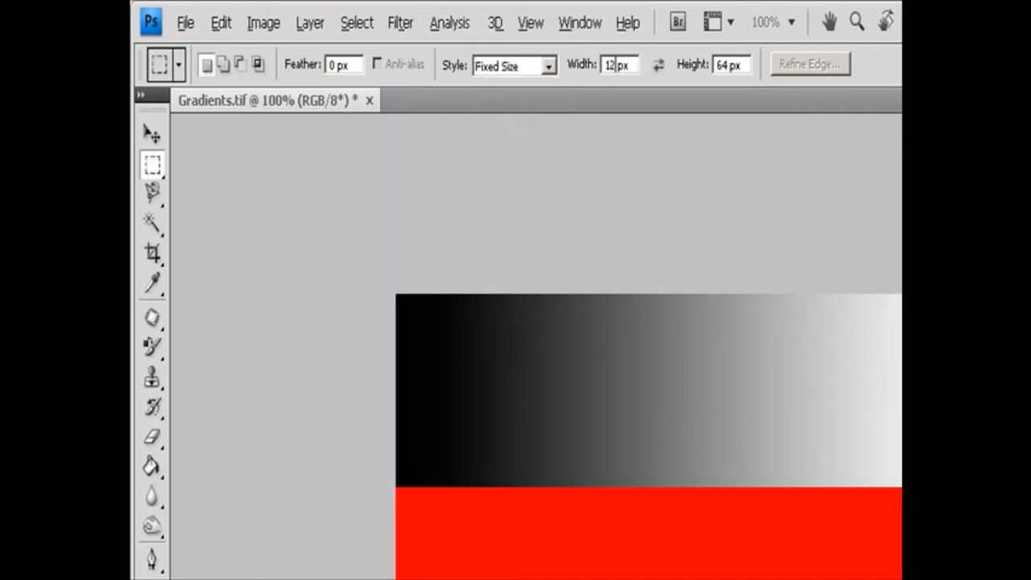
{"action": "type", "text": "8"}
{"action": "left_click", "coordinate": [660, 67]}
{"action": "left_click", "coordinate": [655, 71]}
Return the marquee style to Normal, keeping the Rectangular Marquee tool active.
{"action": "left_click", "coordinate": [547, 67]}
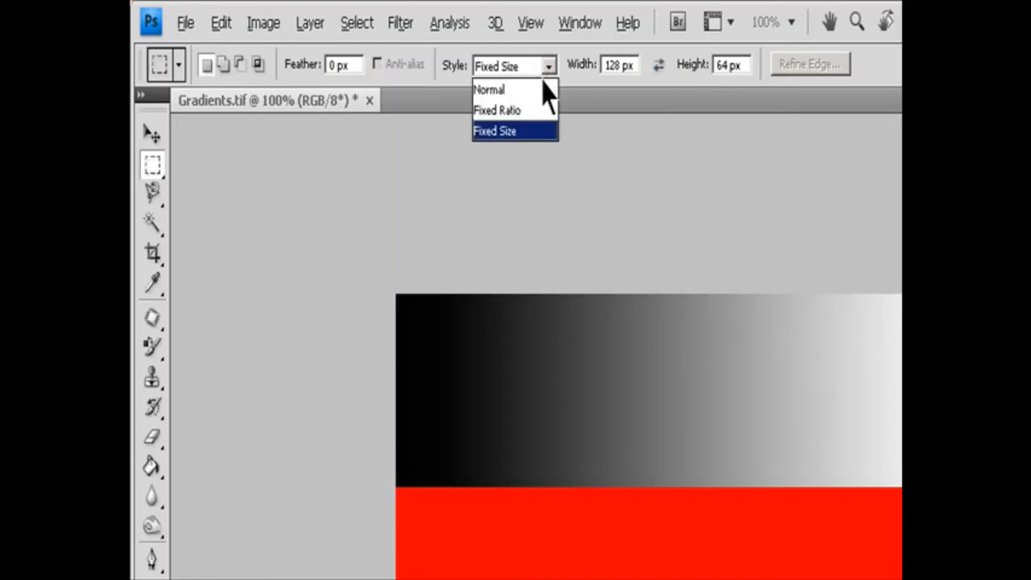
{"action": "left_click", "coordinate": [534, 91]}
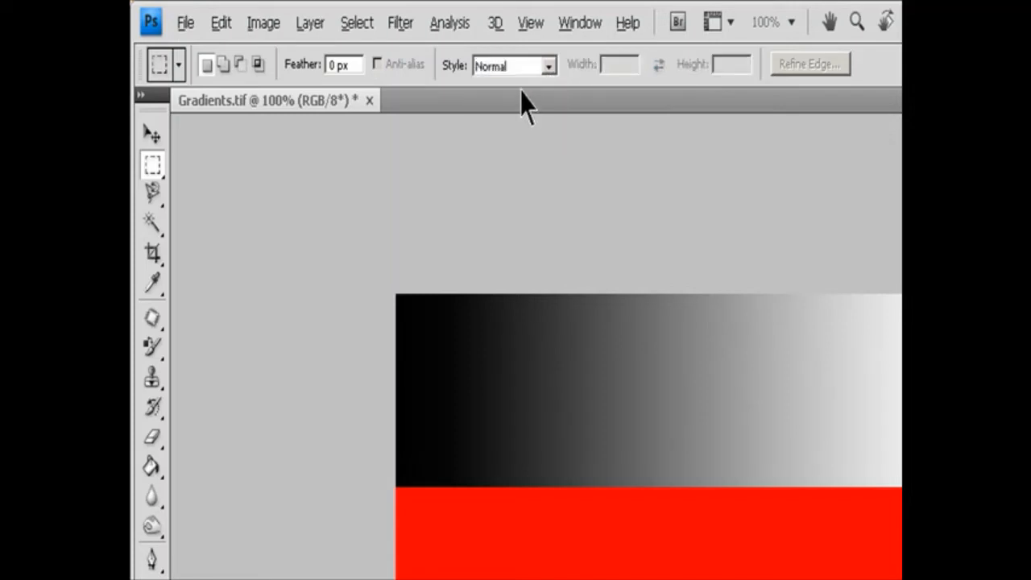
{"action": "left_click_drag", "start_coordinate": [155, 169], "coordinate": [172, 187]}
{"action": "key", "text": "shift+m"}
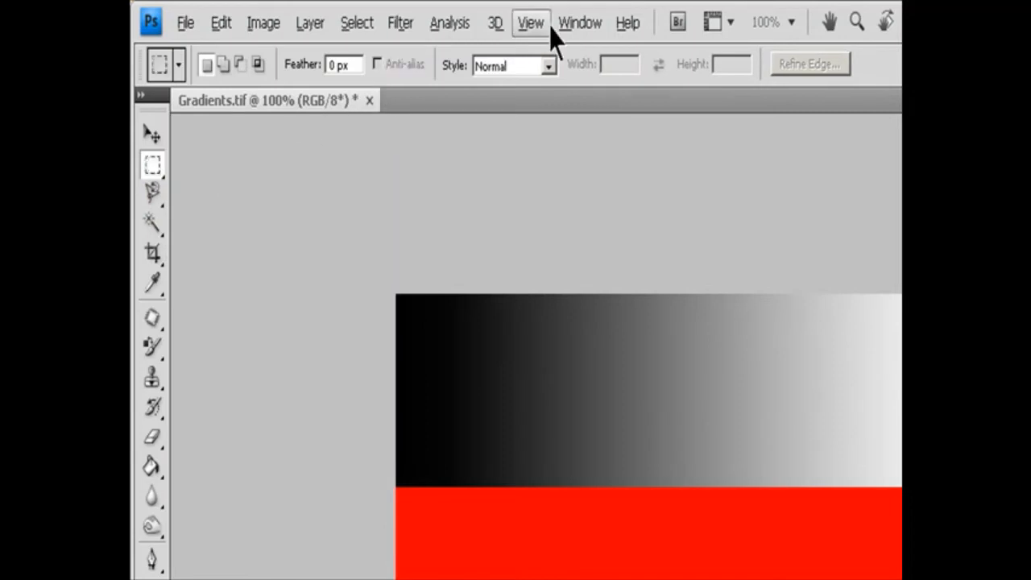
Set snapping to all available elements and select the entire red band between the two gradients.
{"action": "left_click", "coordinate": [538, 22]}
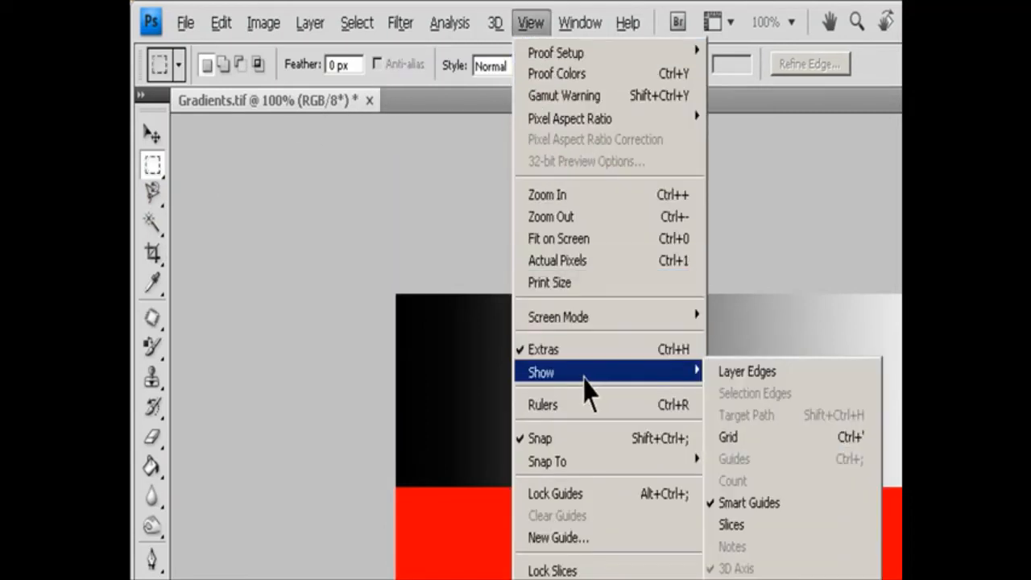
{"action": "mouse_move", "coordinate": [606, 465]}
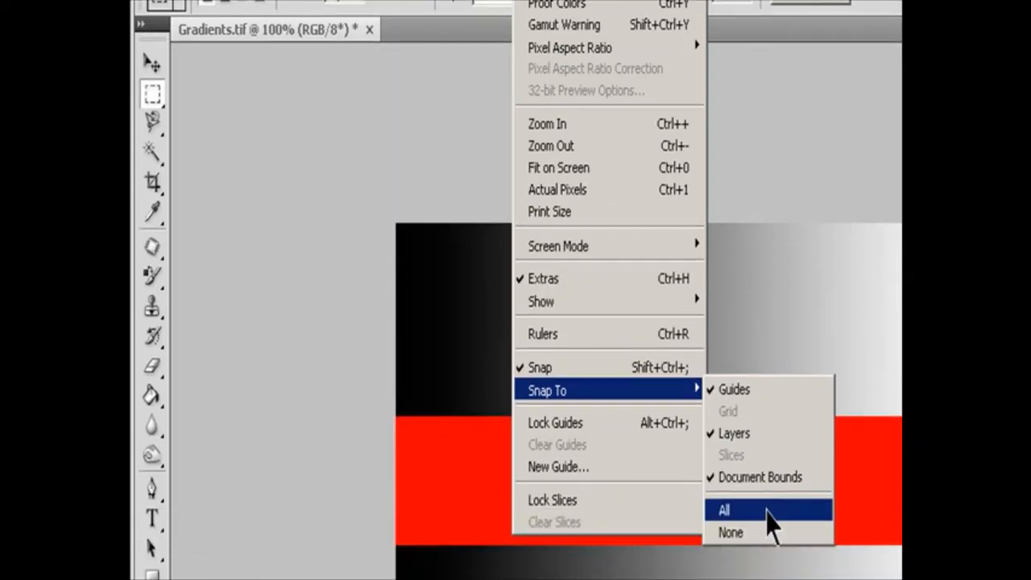
{"action": "left_click", "coordinate": [766, 511]}
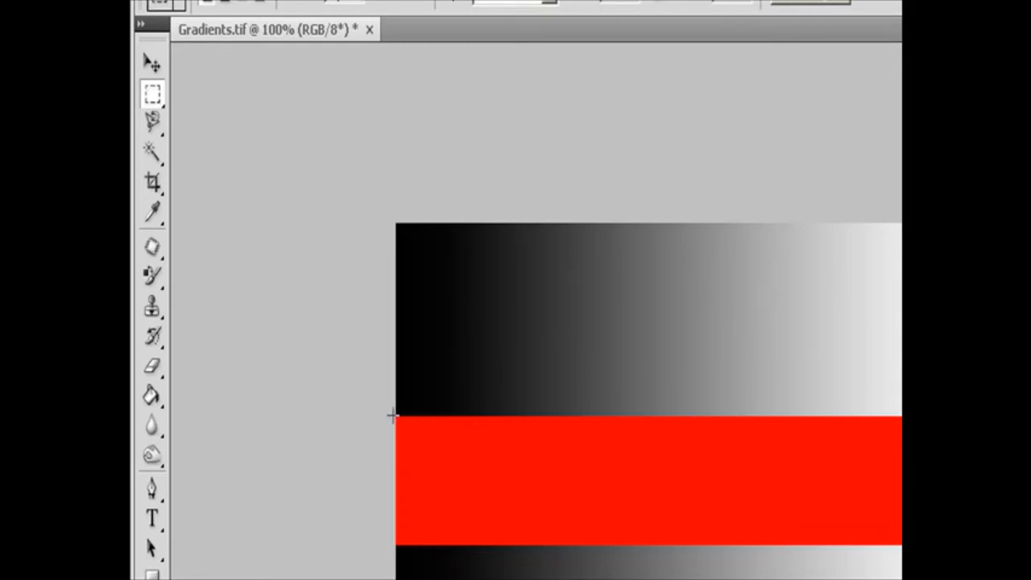
{"action": "left_click_drag", "start_coordinate": [393, 414], "coordinate": [882, 545]}
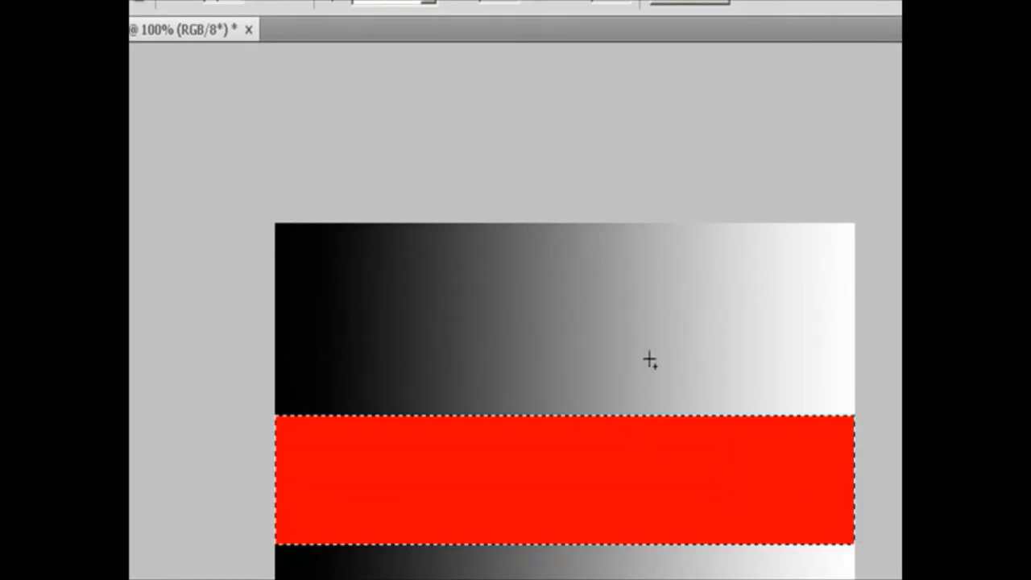
Add a full-height strip at the gradients' light end to the selection, and intersect the result with a smaller rectangle.
{"action": "left_click_drag", "start_coordinate": [699, 223], "coordinate": [874, 573]}
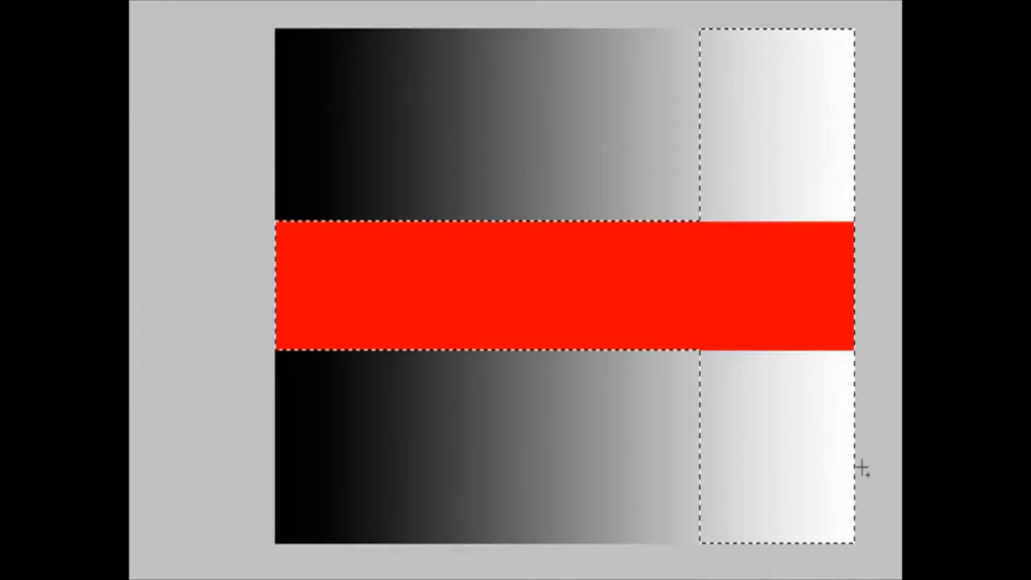
{"action": "left_click_drag", "start_coordinate": [609, 163], "coordinate": [722, 262]}
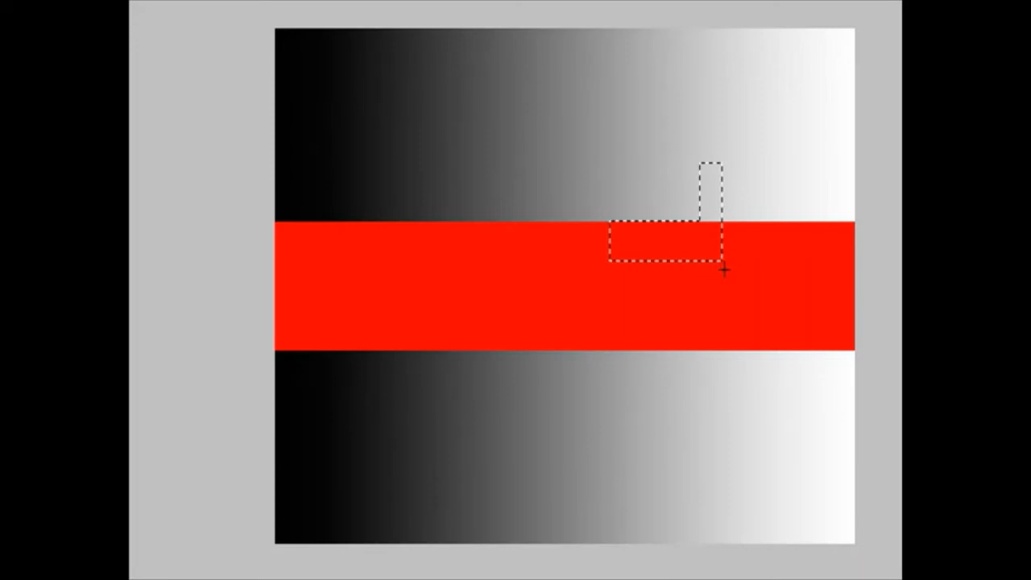
Undo the intersection and the added strip, stepping back through the history and restoring the selection of just the red band.
{"action": "key", "text": "ctrl+z"}
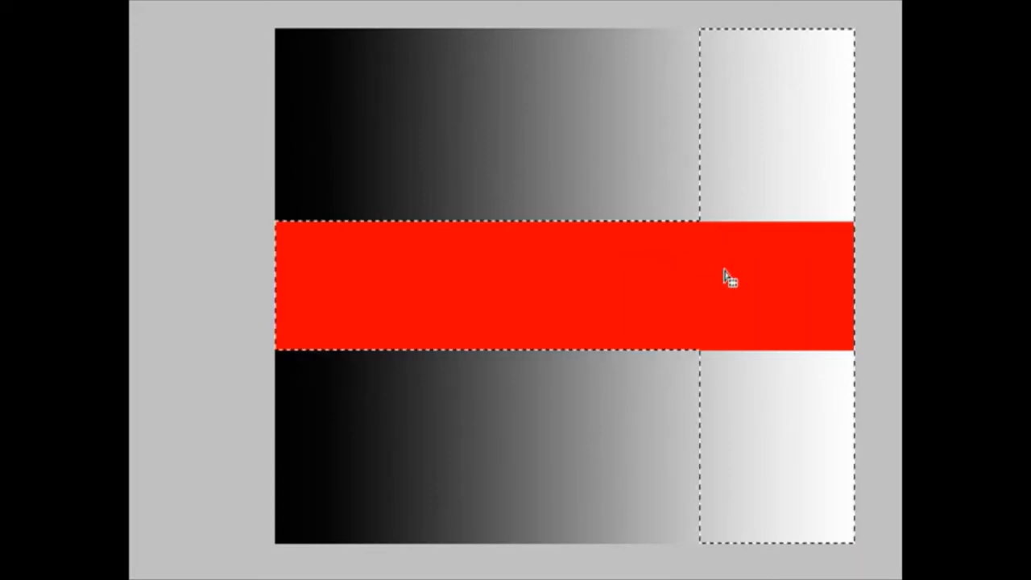
{"action": "key", "text": "ctrl+z"}
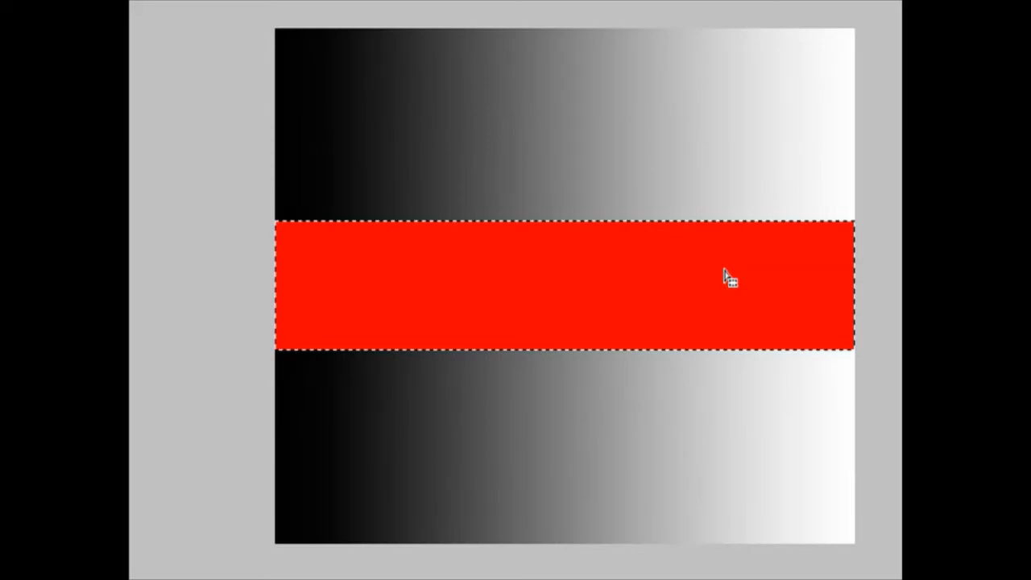
{"action": "key", "text": "ctrl+z"}
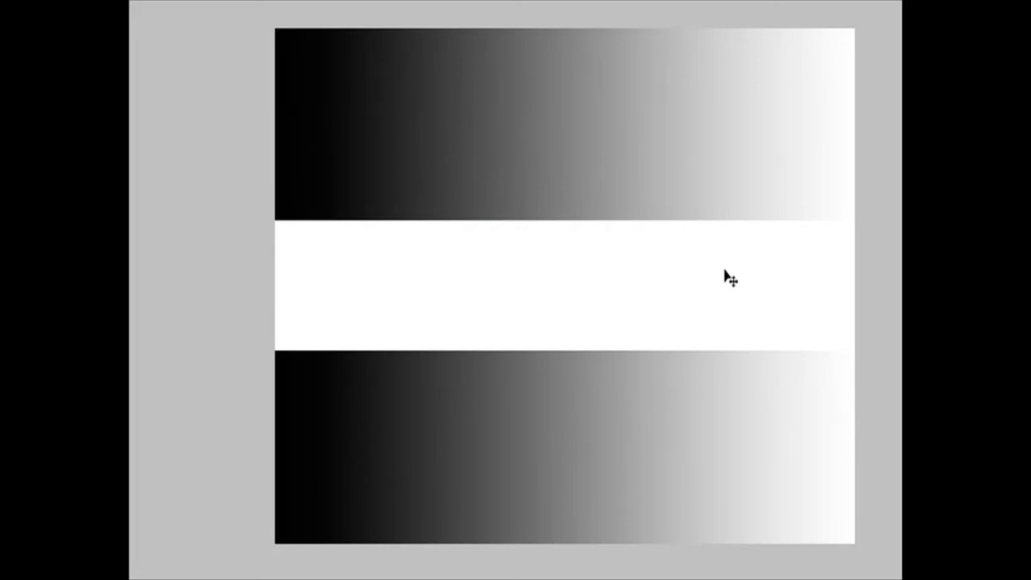
{"action": "key", "text": "ctrl+y"}
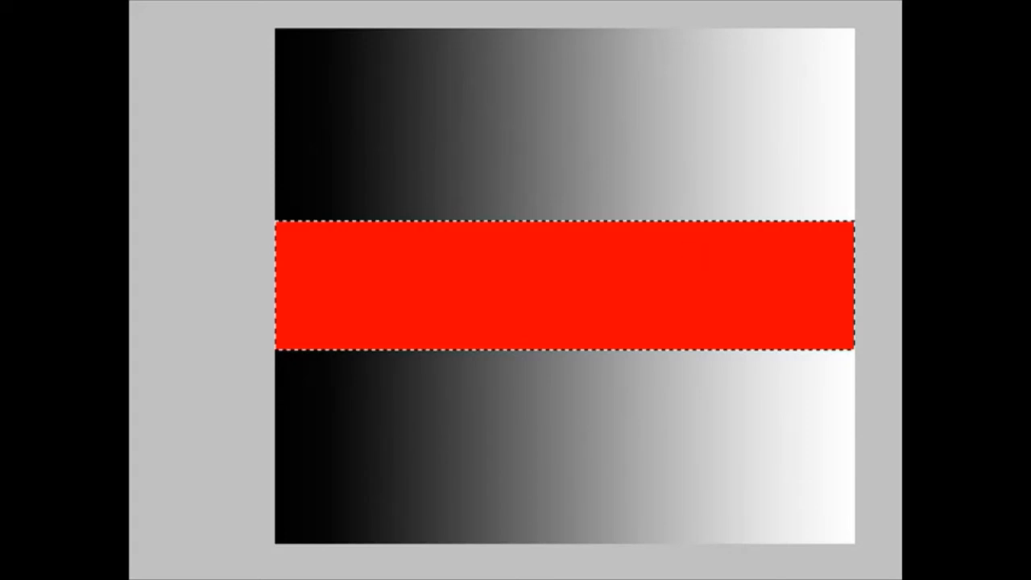
Add a large ellipse to the red band selection, deselect everything, and try a single-row selection just above the band.
{"action": "left_click_drag", "start_coordinate": [363, 151], "coordinate": [772, 448]}
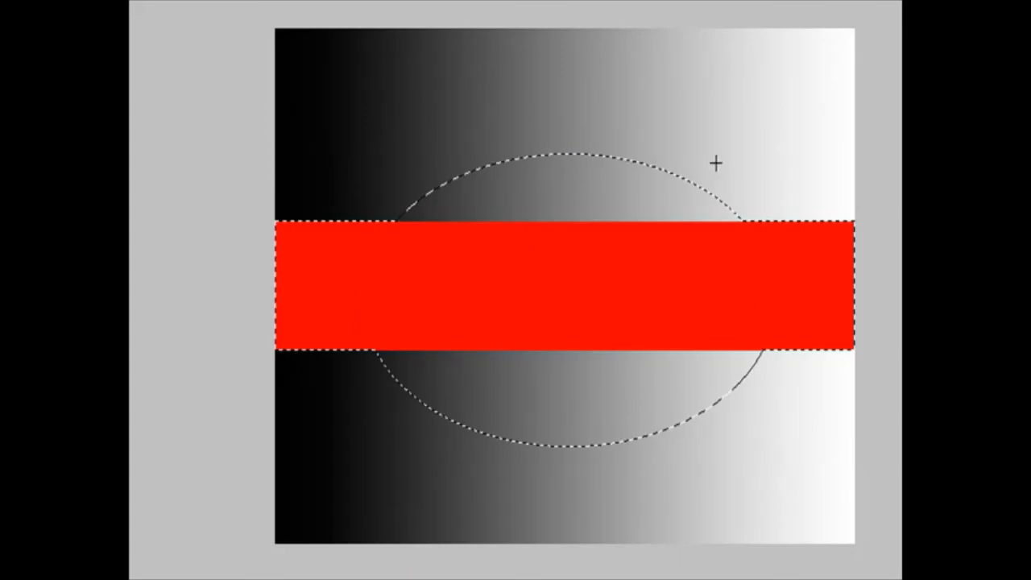
{"action": "key", "text": "ctrl+d"}
{"action": "left_click", "coordinate": [811, 198]}
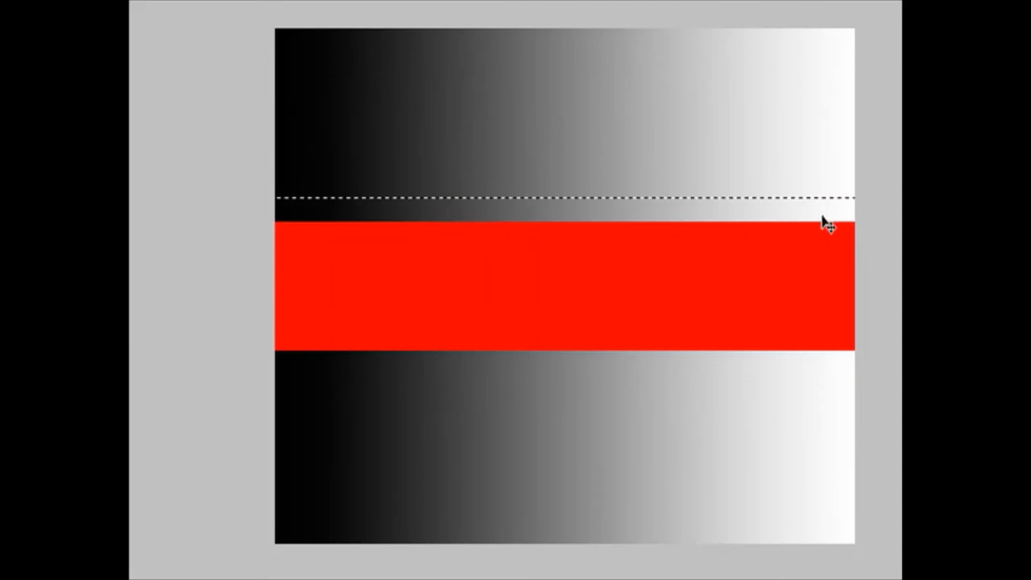
{"action": "key", "text": "ctrl+alt+z"}
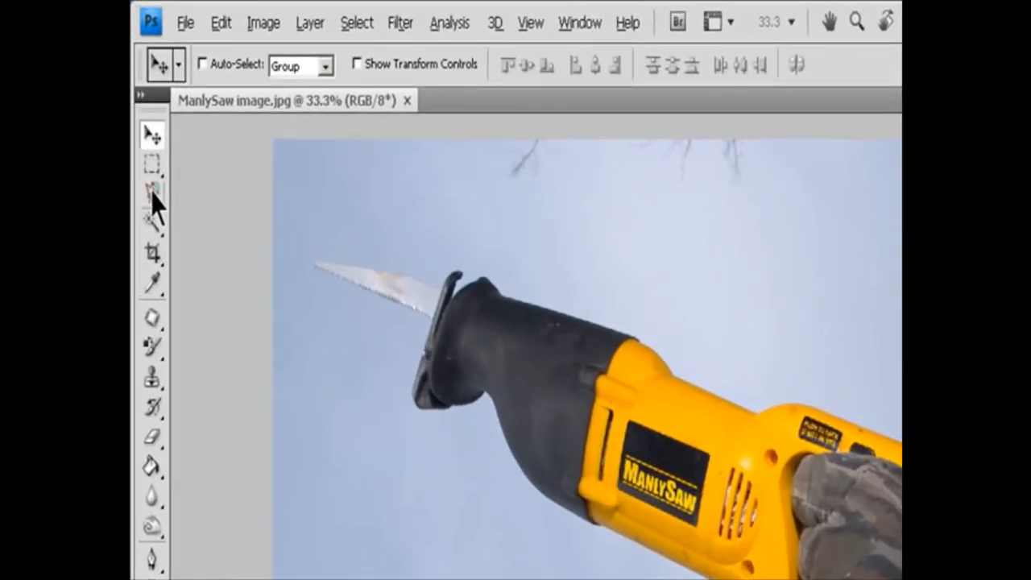
Trace a selection around the saw's outline with the Magnetic Lasso, starting where the battery meets the glove.
{"action": "mouse_move", "coordinate": [153, 203]}
{"action": "left_mouse_down"}
{"action": "mouse_move", "coordinate": [182, 202]}
{"action": "mouse_move", "coordinate": [229, 240]}
{"action": "left_mouse_up"}
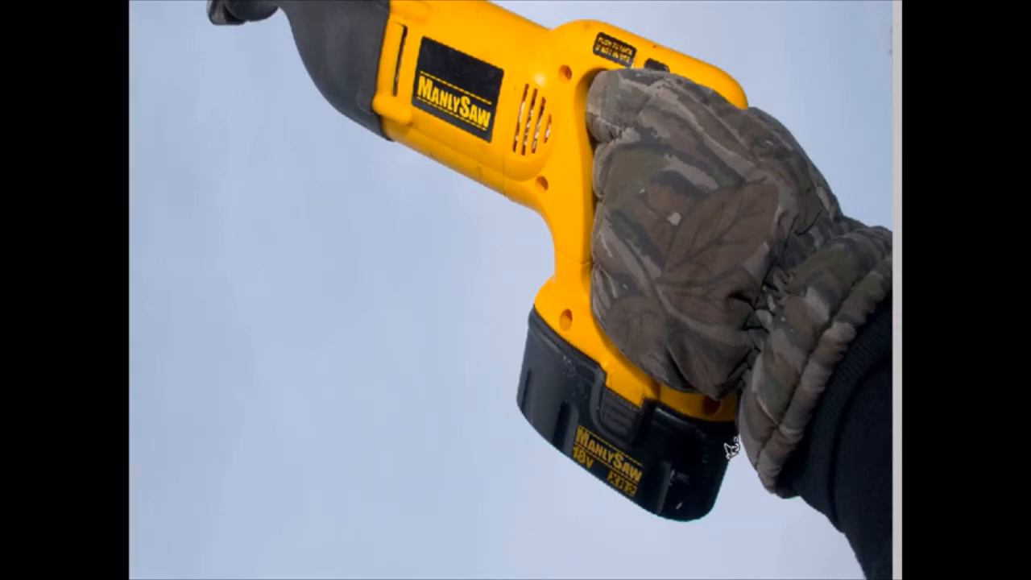
{"action": "left_click", "coordinate": [731, 446]}
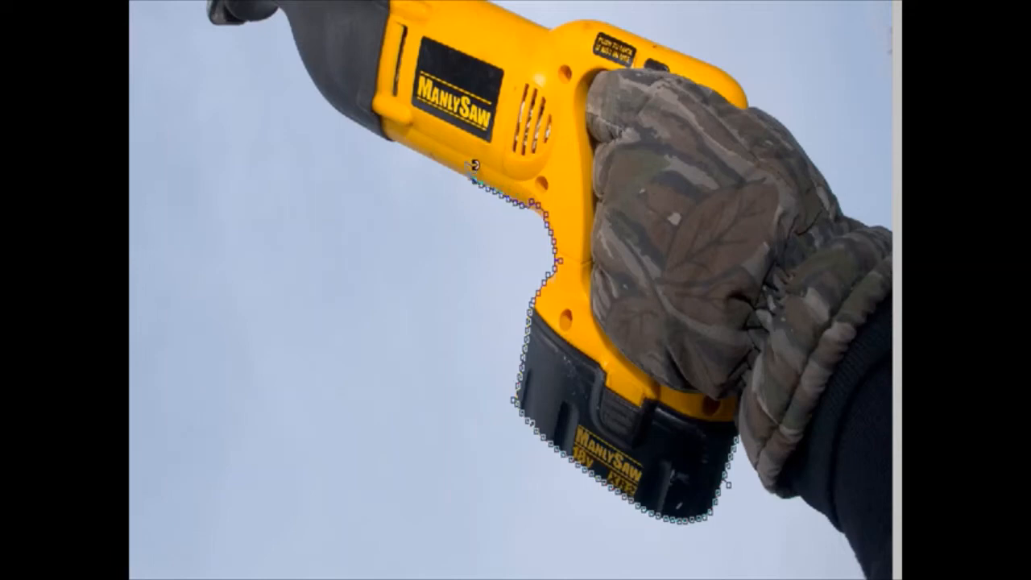
{"action": "left_click", "coordinate": [337, 98]}
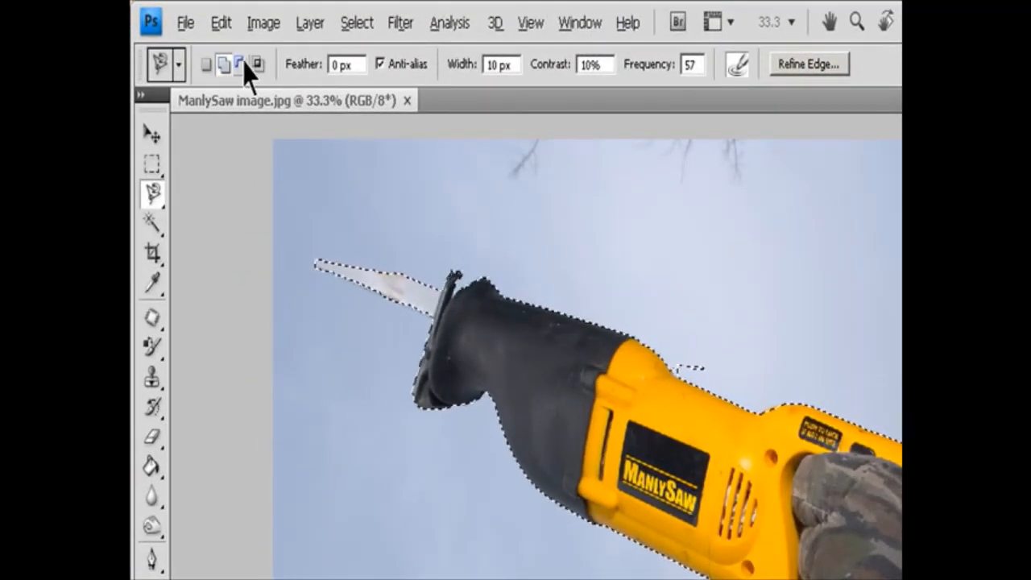
Set the Magnetic Lasso to intersect with the existing selection, keep anti-aliasing enabled, and open its Width value for editing.
{"action": "left_click", "coordinate": [258, 66]}
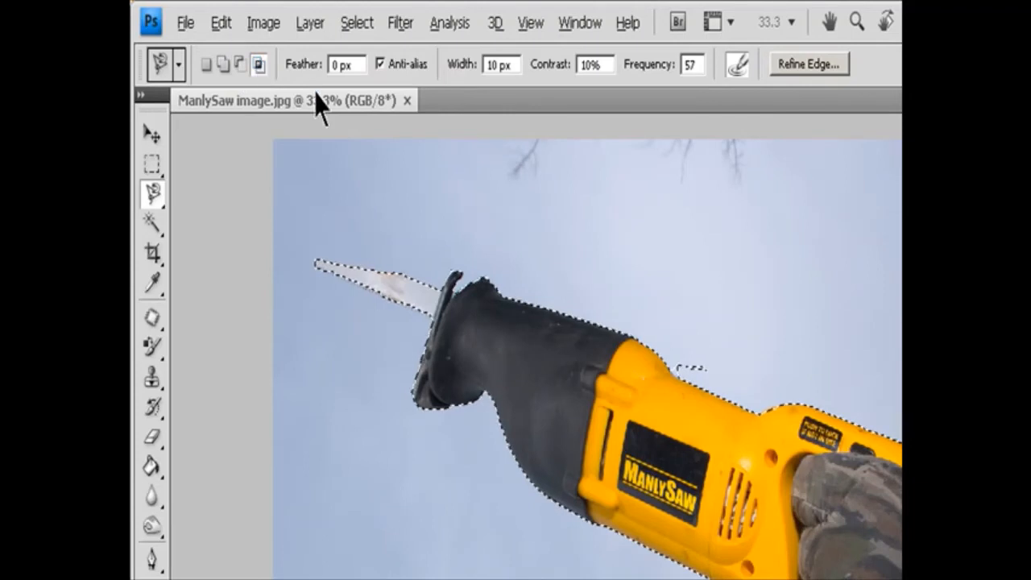
{"action": "left_click", "coordinate": [409, 66]}
{"action": "left_click", "coordinate": [418, 68]}
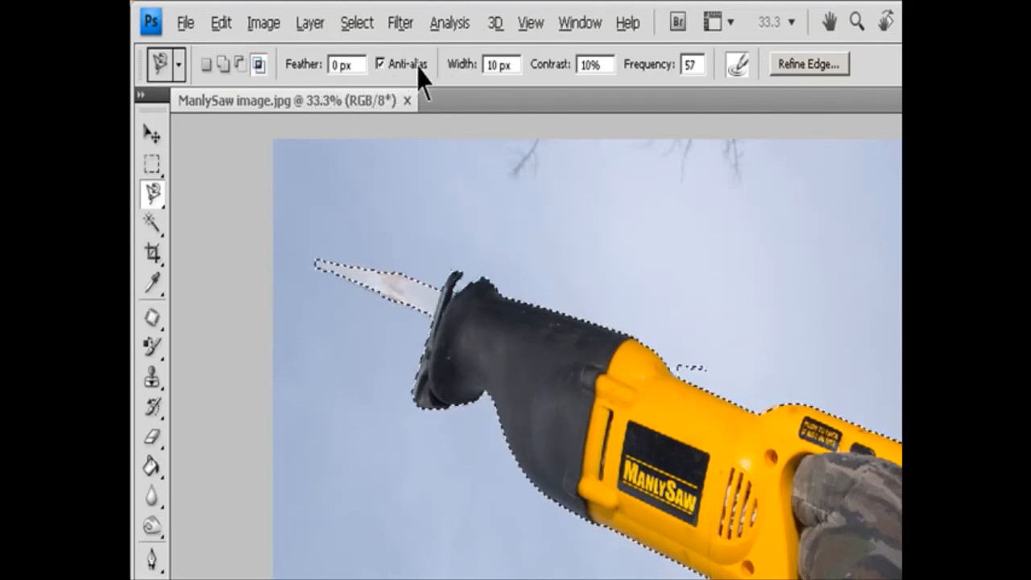
{"action": "left_click", "coordinate": [503, 64]}
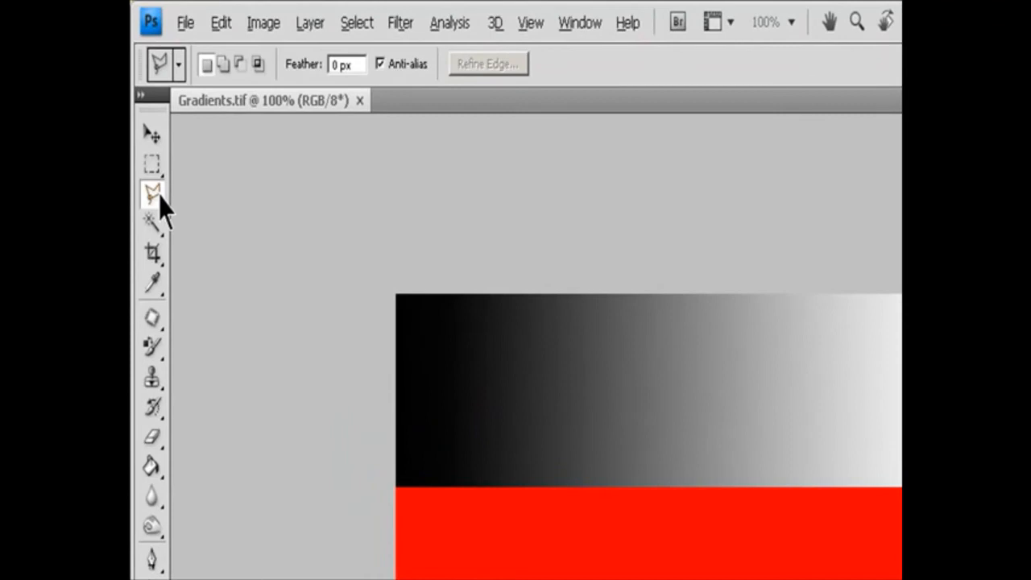
Draw a closed seven-point Polygonal Lasso selection that starts at the red band's dark end and widens toward the gradients' light end.
{"action": "left_click", "coordinate": [153, 195]}
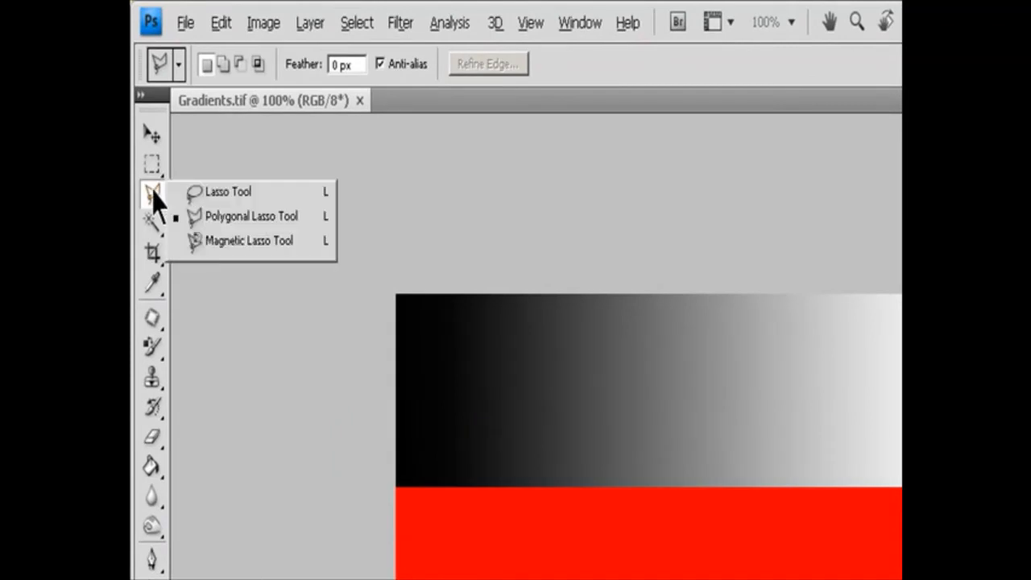
{"action": "left_click", "coordinate": [232, 216]}
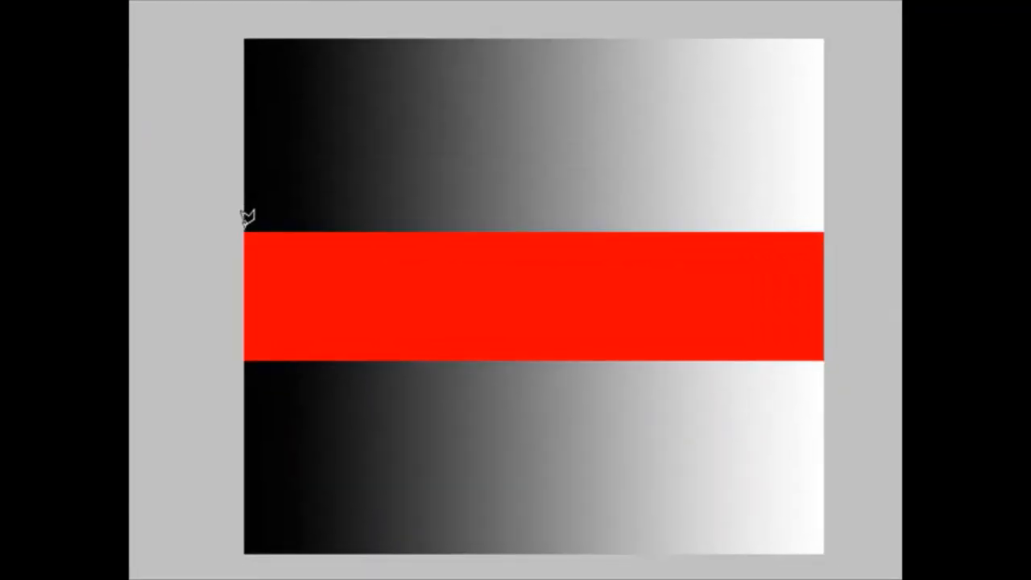
{"action": "left_click", "coordinate": [244, 227]}
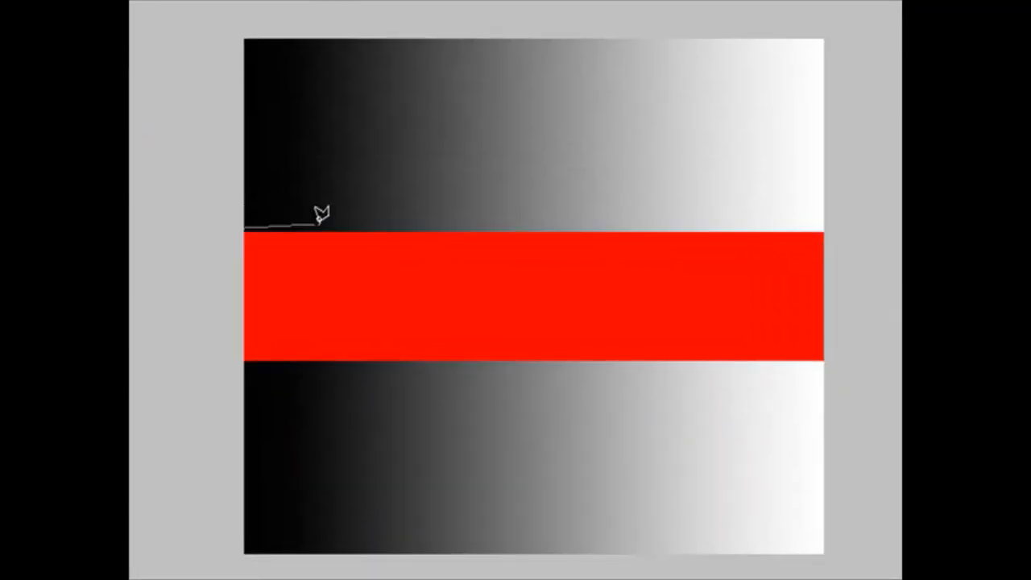
{"action": "left_click", "coordinate": [729, 86]}
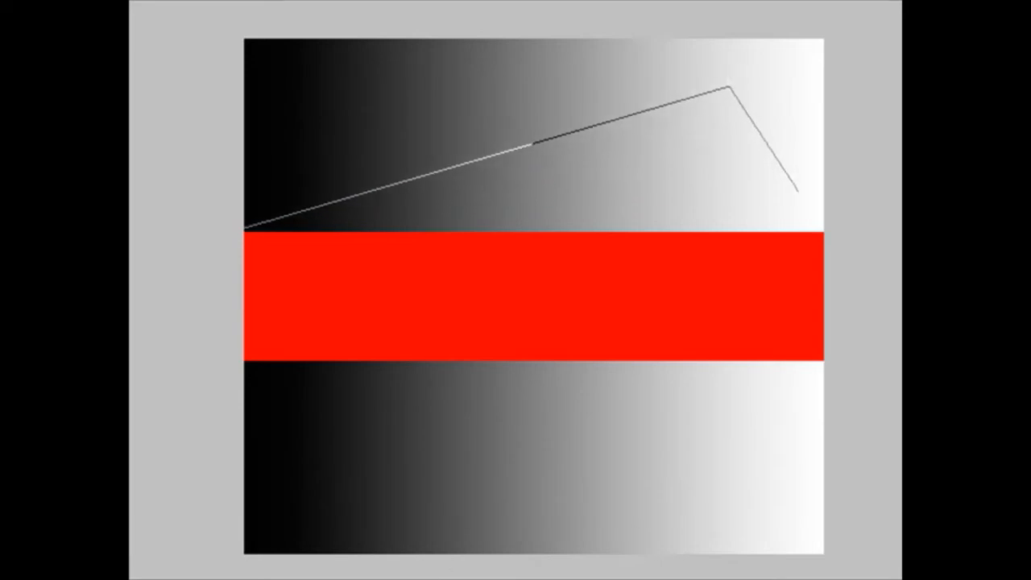
{"action": "left_click", "coordinate": [797, 191]}
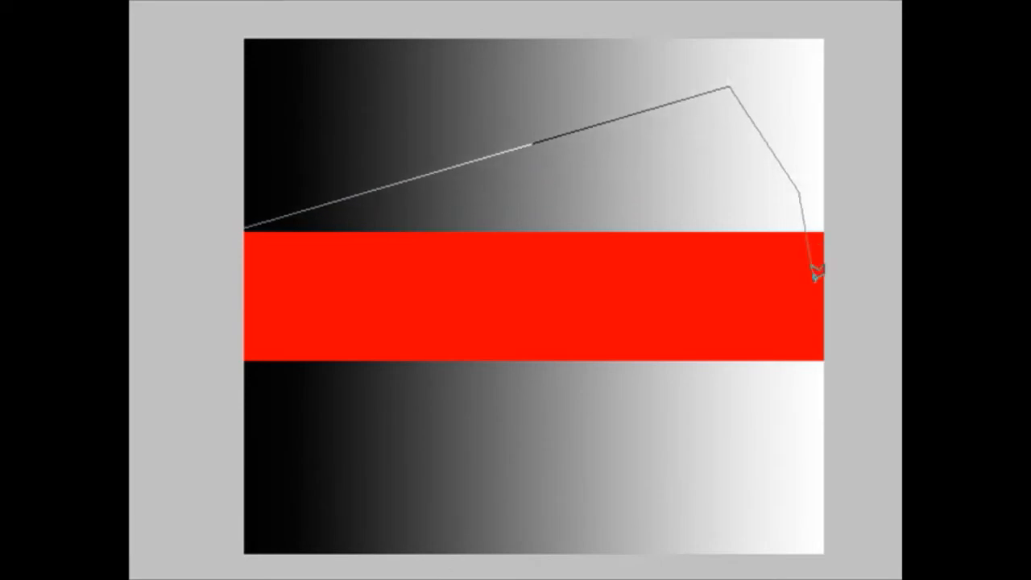
{"action": "left_click", "coordinate": [798, 400]}
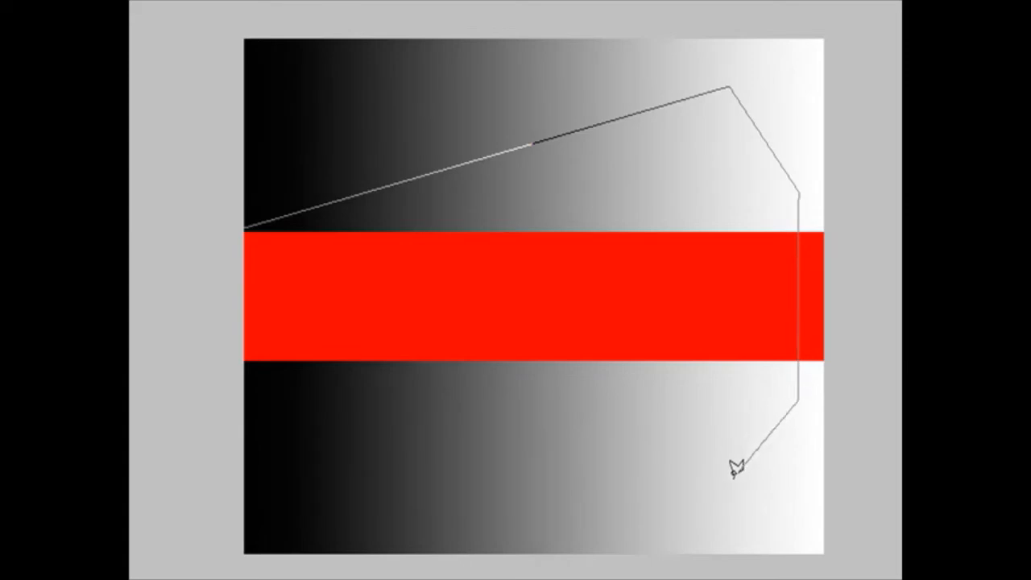
{"action": "left_click", "coordinate": [730, 477]}
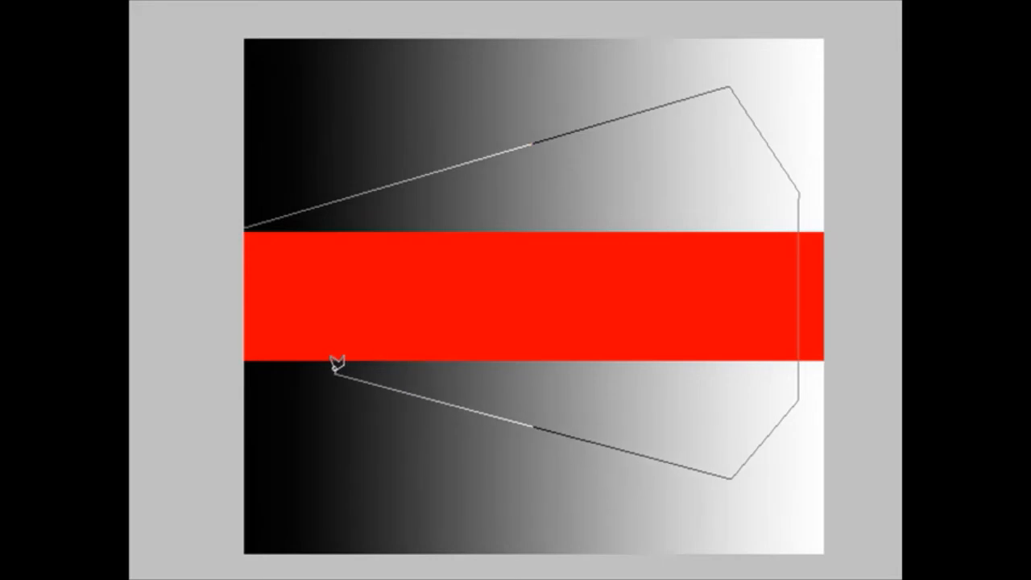
{"action": "left_click", "coordinate": [244, 362]}
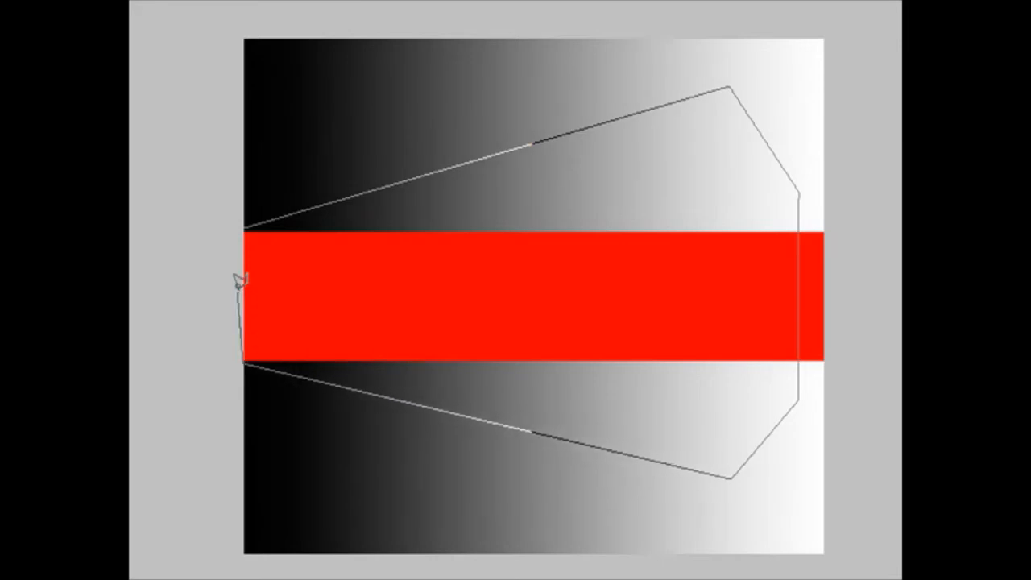
{"action": "left_click", "coordinate": [245, 225]}
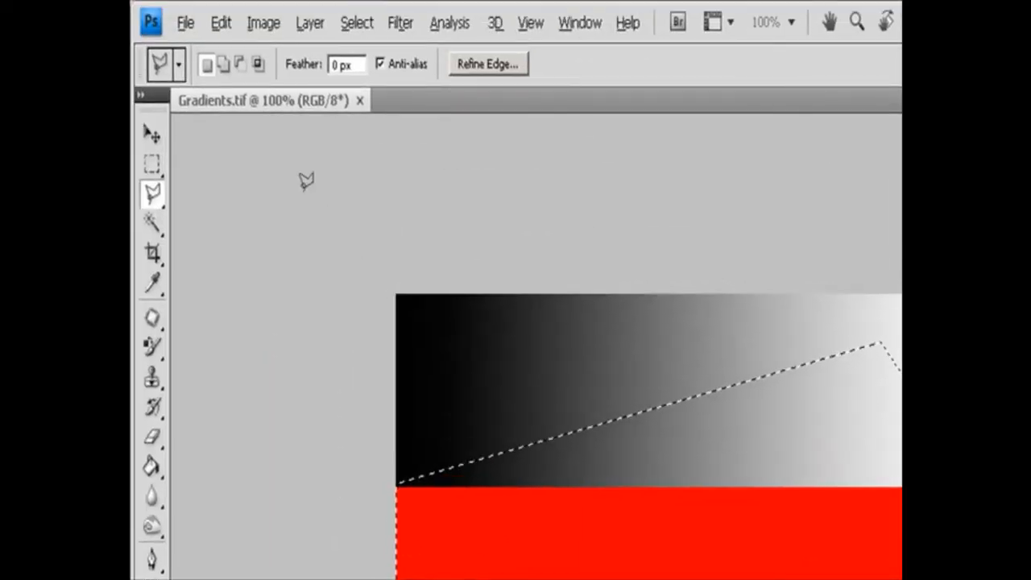
Switch the Polygonal Lasso to intersect mode and toggle its anti-aliasing off and back on.
{"action": "left_click", "coordinate": [202, 28]}
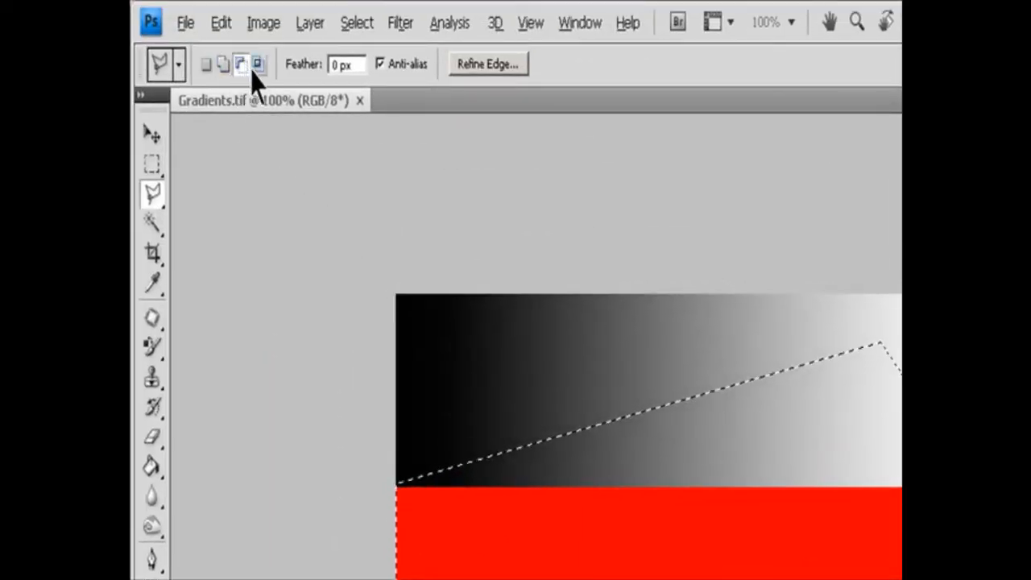
{"action": "left_click", "coordinate": [257, 64]}
{"action": "left_click", "coordinate": [346, 65]}
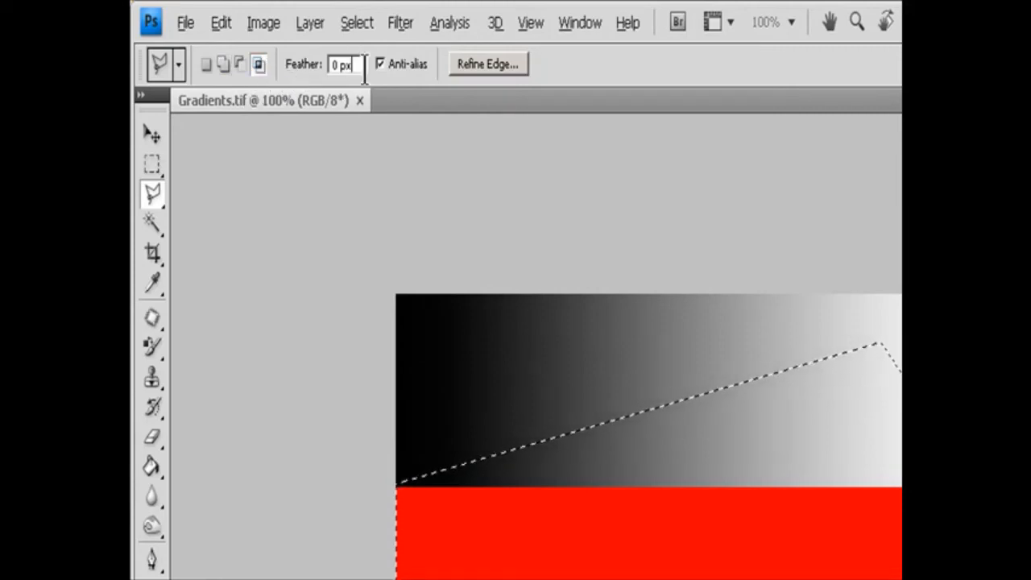
{"action": "left_click", "coordinate": [409, 68]}
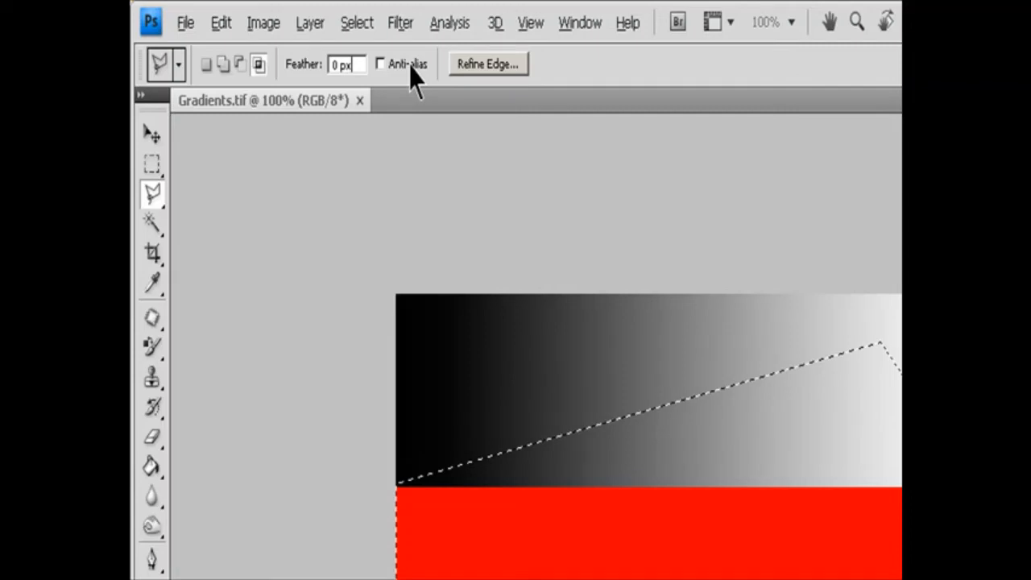
{"action": "left_click", "coordinate": [383, 66]}
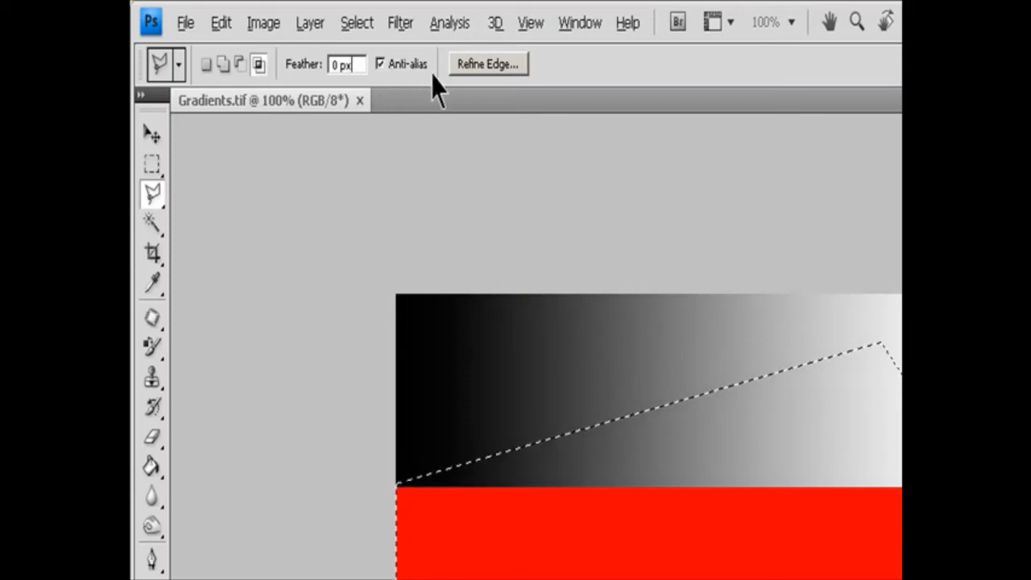
Examine the polygonal selection's edge in the Refine Edge preview with the dialog moved aside, and close it without applying.
{"action": "left_click", "coordinate": [487, 66]}
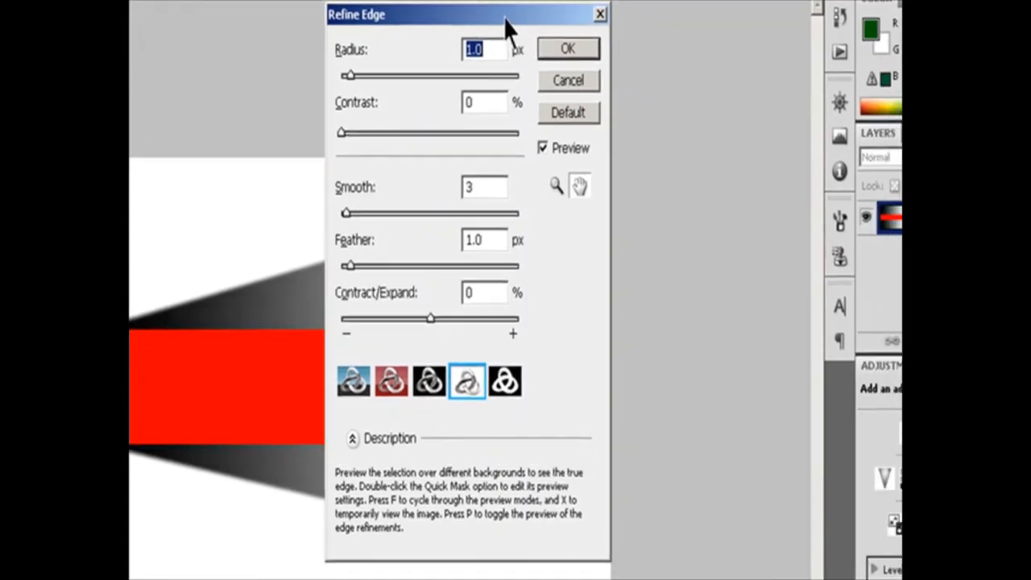
{"action": "left_click_drag", "start_coordinate": [530, 35], "coordinate": [894, 166]}
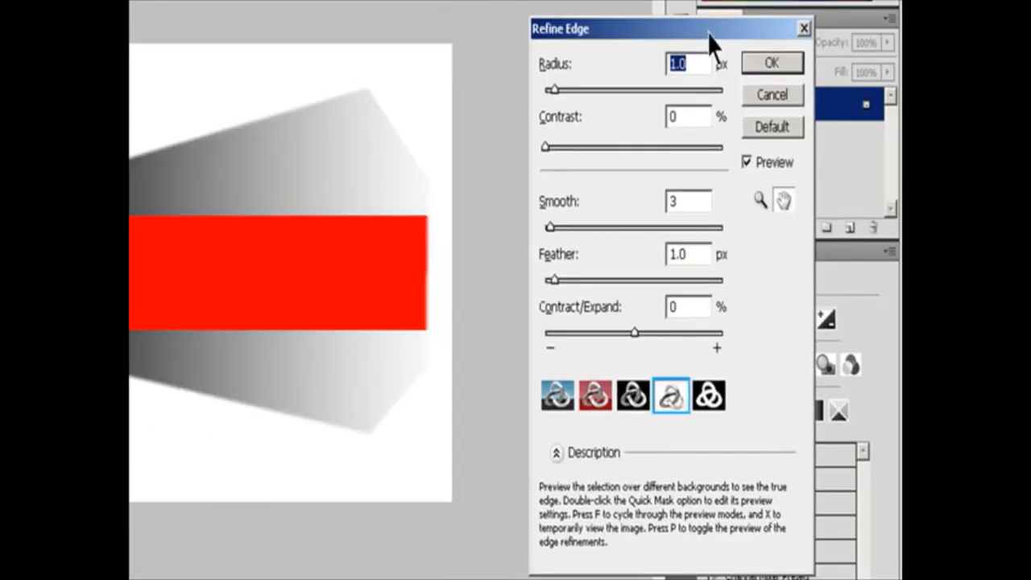
{"action": "left_click", "coordinate": [772, 95]}
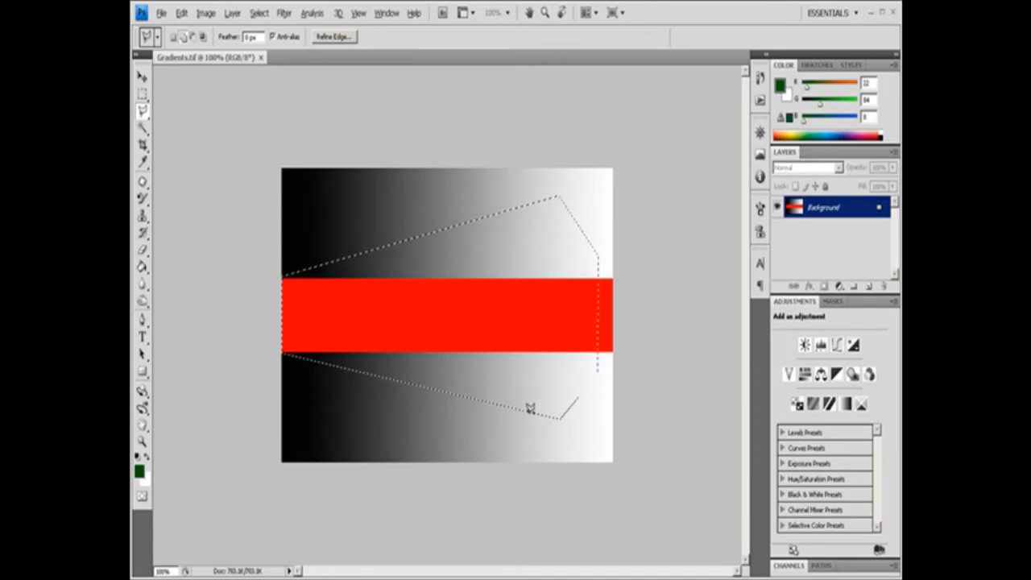
Add two narrow polygonal extensions to the selection, one reaching the image's lower edge and one reaching its upper edge.
{"action": "mouse_move", "coordinate": [525, 460]}
{"action": "left_mouse_down"}
{"action": "mouse_move", "coordinate": [525, 408]}
{"action": "mouse_move", "coordinate": [572, 408]}
{"action": "mouse_move", "coordinate": [572, 460]}
{"action": "mouse_move", "coordinate": [526, 456]}
{"action": "left_mouse_up"}
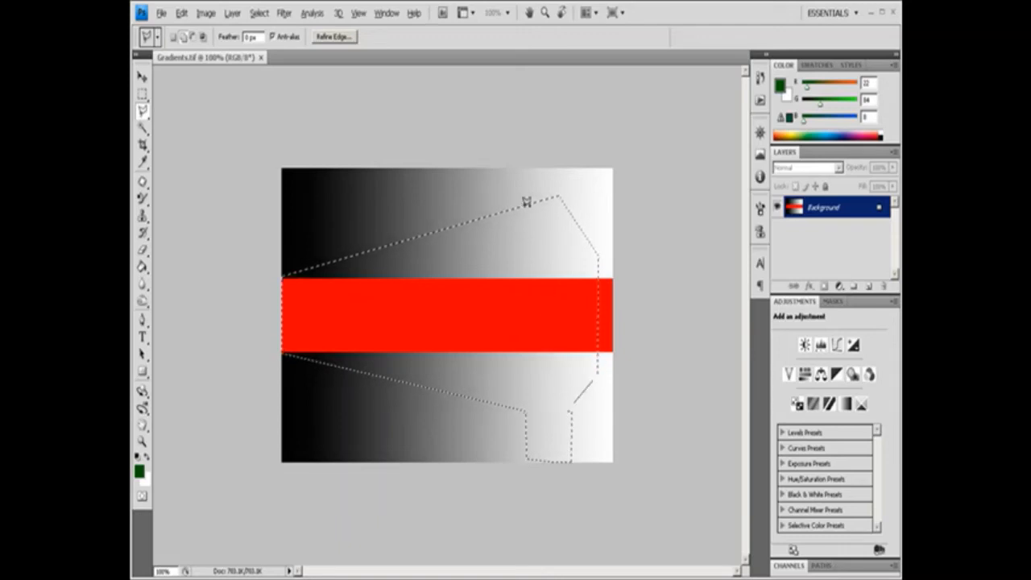
{"action": "mouse_move", "coordinate": [521, 185]}
{"action": "left_mouse_down"}
{"action": "mouse_move", "coordinate": [525, 166]}
{"action": "mouse_move", "coordinate": [561, 161]}
{"action": "mouse_move", "coordinate": [564, 195]}
{"action": "mouse_move", "coordinate": [523, 208]}
{"action": "left_mouse_up"}
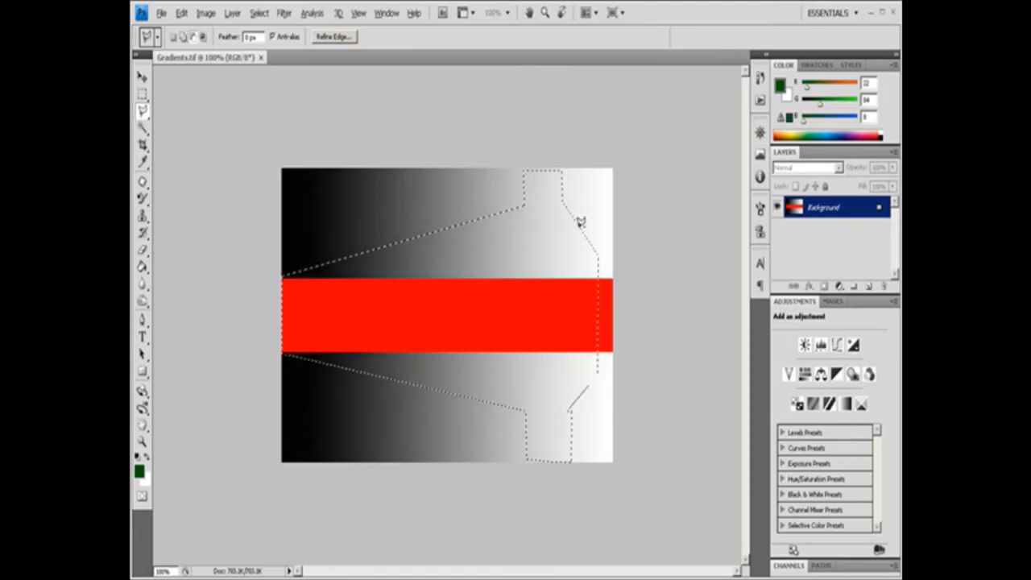
Subtract a six-sided polygon from the selection across the light end of the gradients and the red band.
{"action": "left_click_drag", "start_coordinate": [579, 227], "coordinate": [529, 244]}
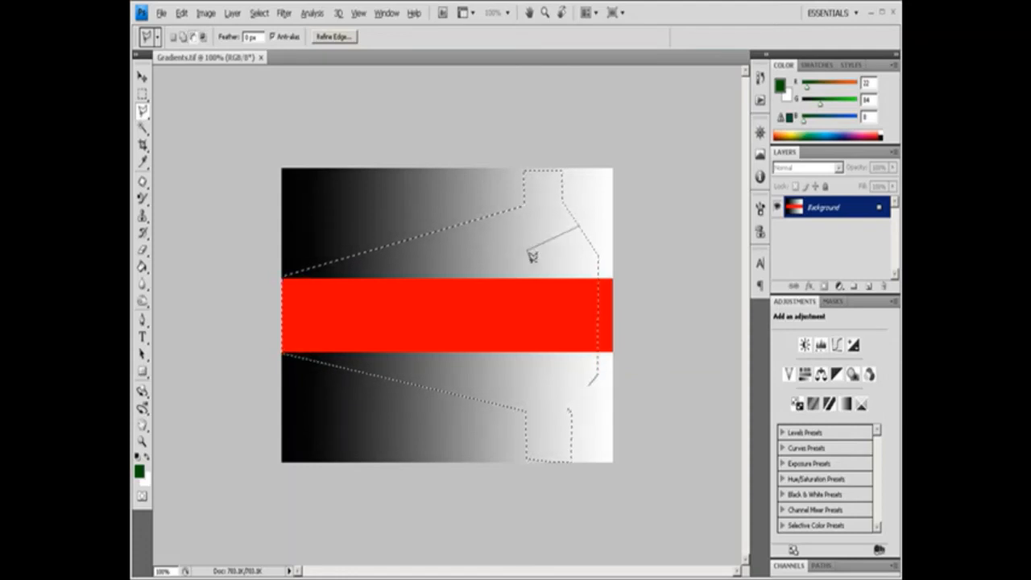
{"action": "left_click", "coordinate": [527, 251]}
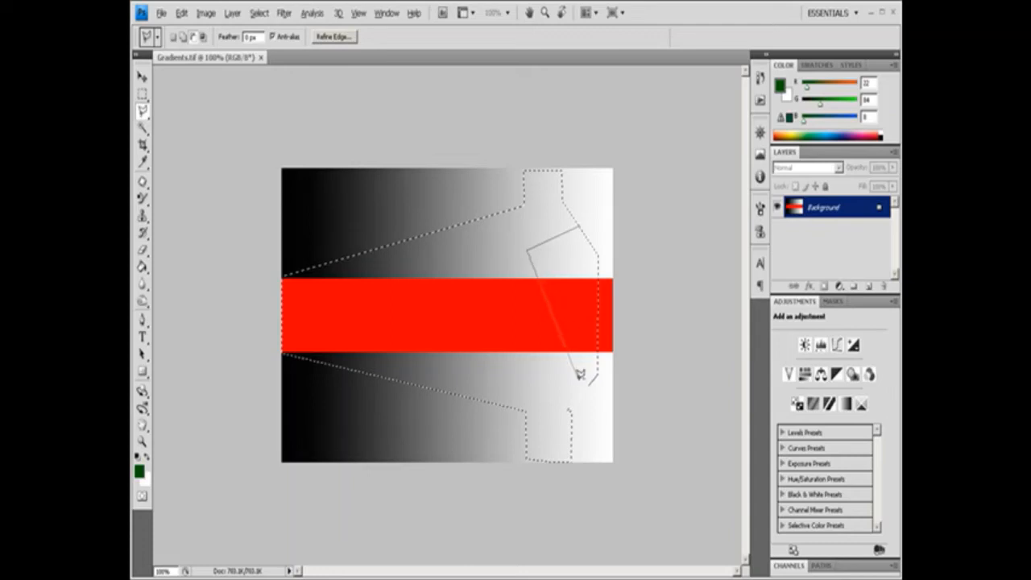
{"action": "left_click", "coordinate": [526, 389]}
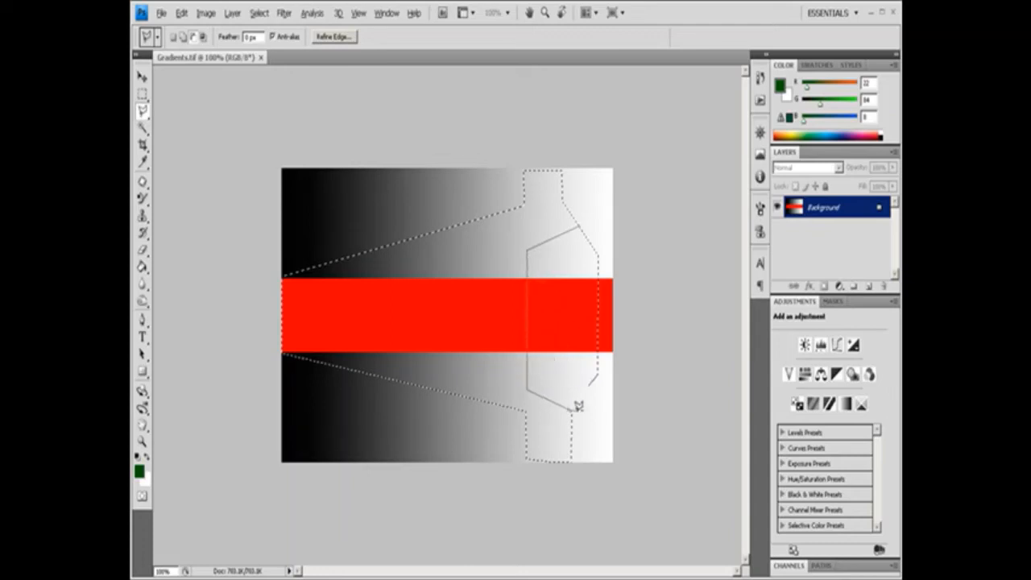
{"action": "left_click", "coordinate": [570, 407]}
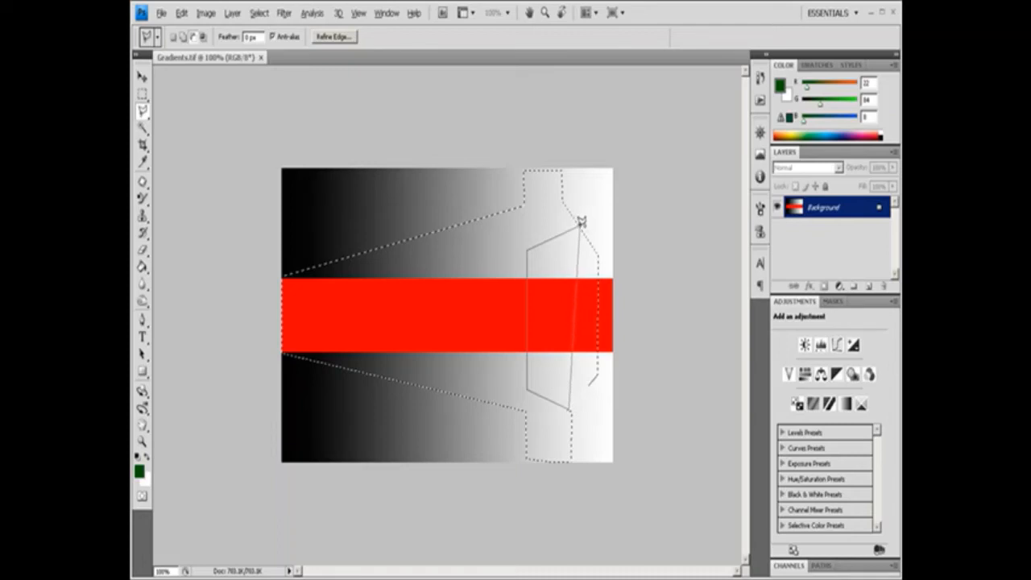
{"action": "left_click", "coordinate": [599, 369]}
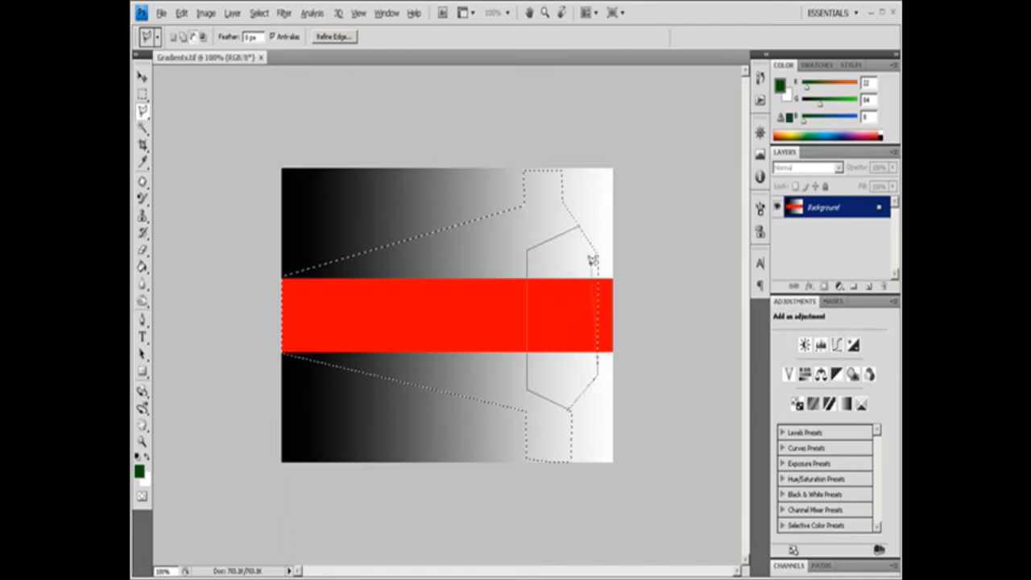
{"action": "left_click", "coordinate": [598, 252]}
{"action": "left_click", "coordinate": [582, 221]}
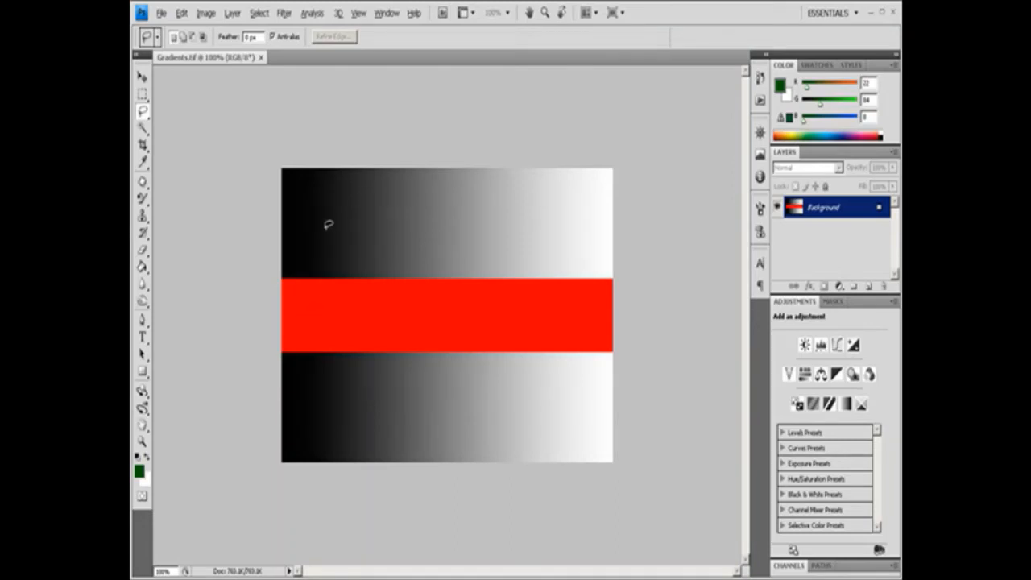
Draw an irregular freehand Lasso selection across the gradients and red band, and cycle the tool through add and subtract to intersect mode.
{"action": "mouse_move", "coordinate": [326, 229]}
{"action": "left_mouse_down"}
{"action": "mouse_move", "coordinate": [369, 208]}
{"action": "mouse_move", "coordinate": [397, 237]}
{"action": "mouse_move", "coordinate": [439, 211]}
{"action": "mouse_move", "coordinate": [498, 197]}
{"action": "mouse_move", "coordinate": [580, 226]}
{"action": "mouse_move", "coordinate": [584, 264]}
{"action": "mouse_move", "coordinate": [495, 268]}
{"action": "mouse_move", "coordinate": [471, 332]}
{"action": "mouse_move", "coordinate": [423, 379]}
{"action": "mouse_move", "coordinate": [378, 307]}
{"action": "mouse_move", "coordinate": [349, 293]}
{"action": "mouse_move", "coordinate": [338, 255]}
{"action": "mouse_move", "coordinate": [318, 241]}
{"action": "mouse_move", "coordinate": [329, 225]}
{"action": "left_mouse_up"}
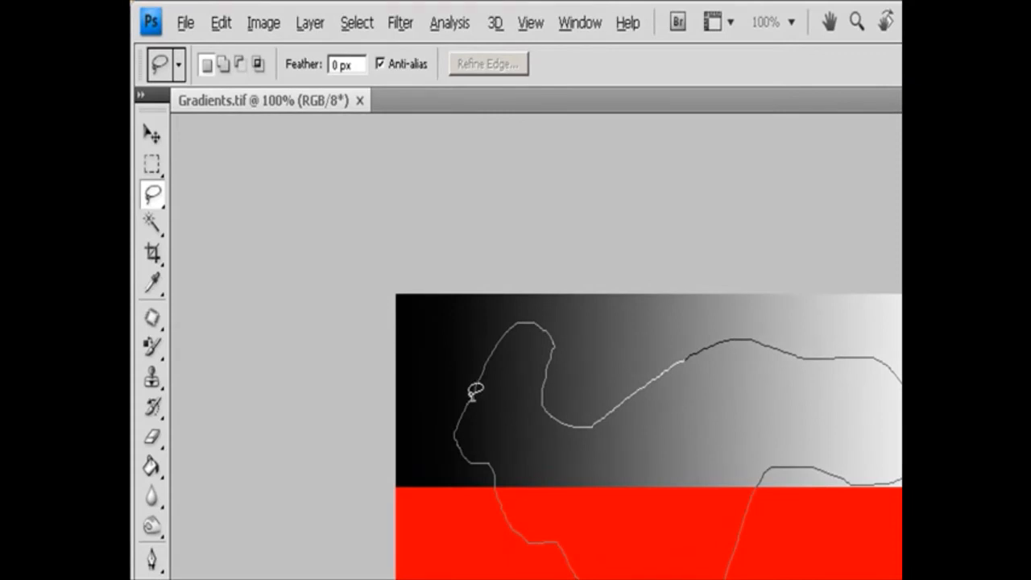
{"action": "left_click_drag", "start_coordinate": [476, 390], "coordinate": [481, 388]}
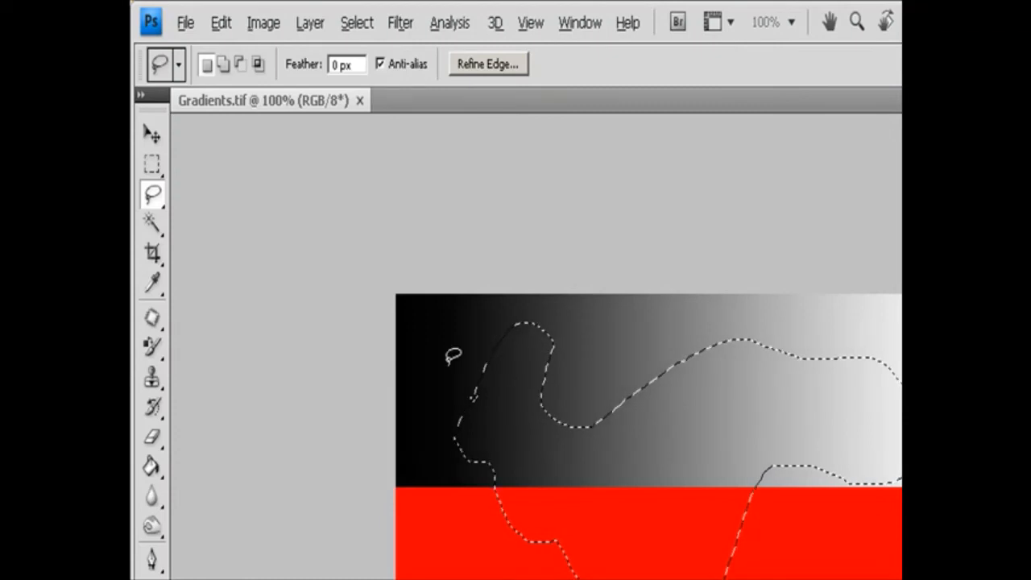
{"action": "left_click", "coordinate": [225, 64]}
{"action": "left_click", "coordinate": [240, 65]}
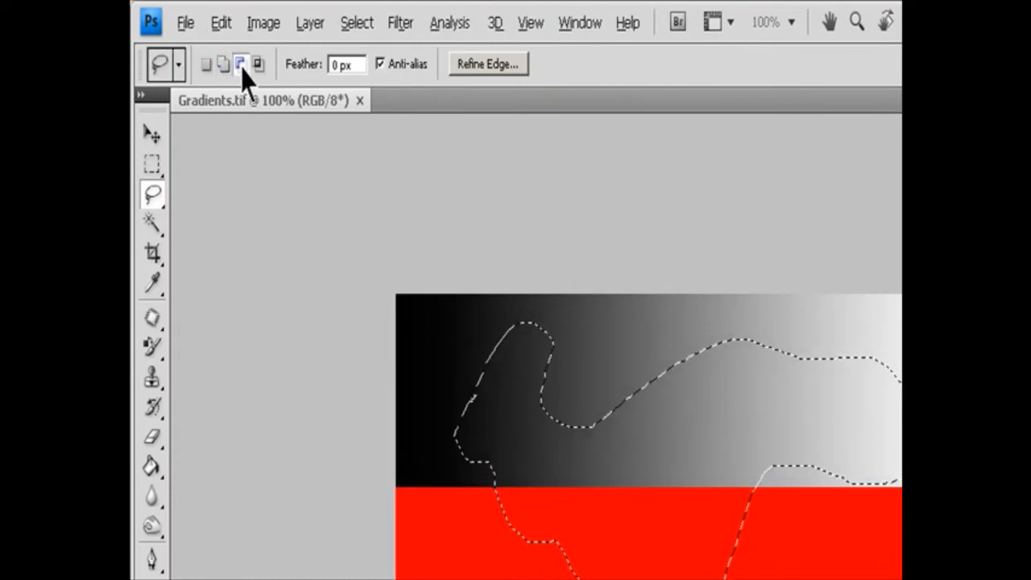
{"action": "left_click", "coordinate": [257, 64]}
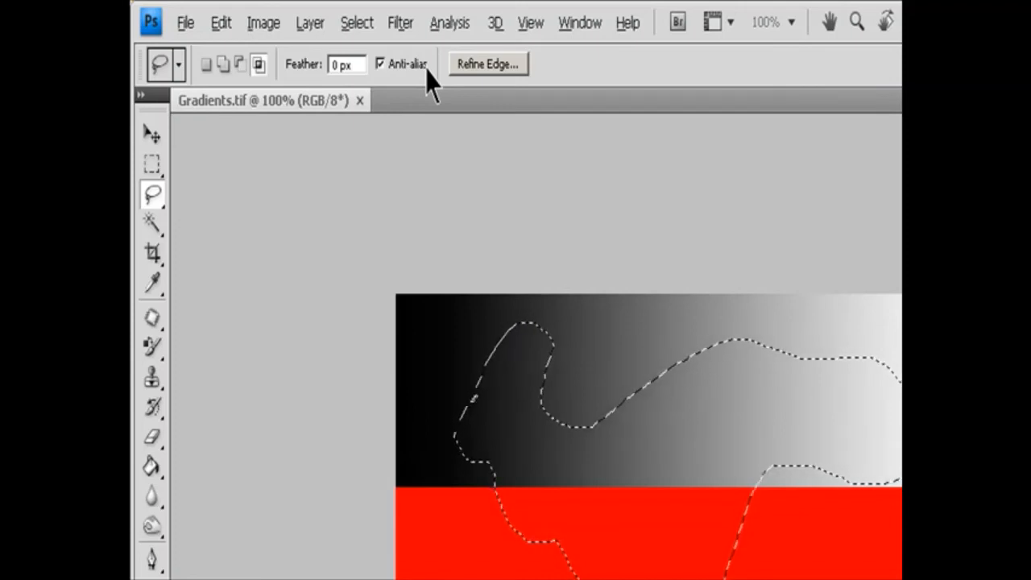
Deselect the freehand area, undo the deselection, and temporarily switch the Lasso to add and to subtract mode.
{"action": "key", "text": "ctrl+d"}
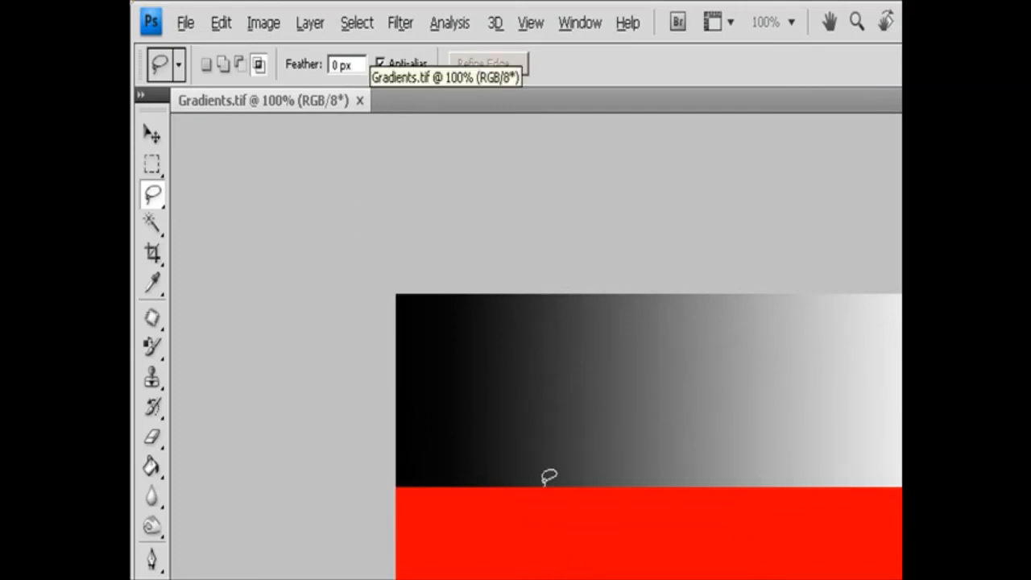
{"action": "key", "text": "ctrl+z"}
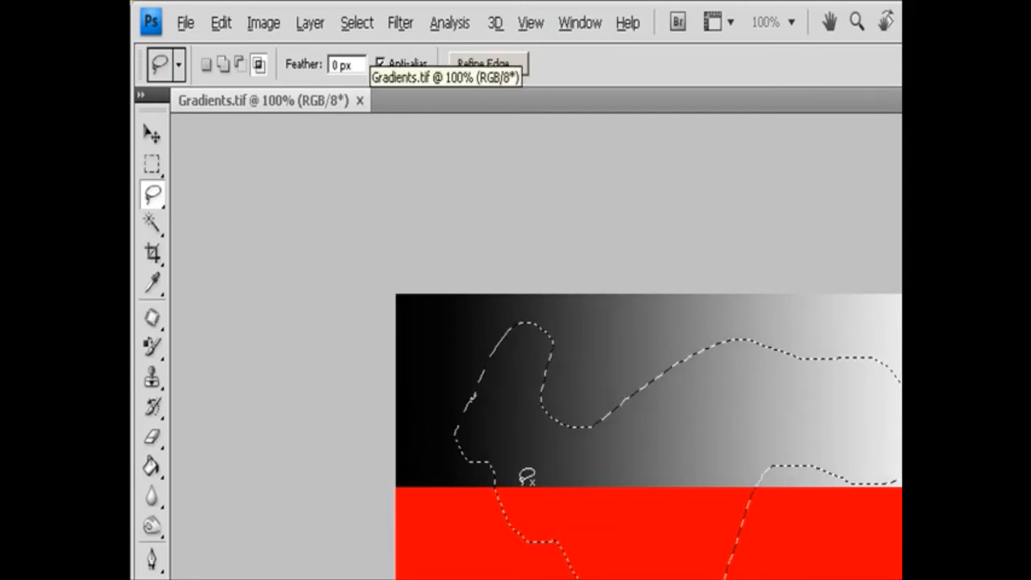
{"action": "key", "text": "shift"}
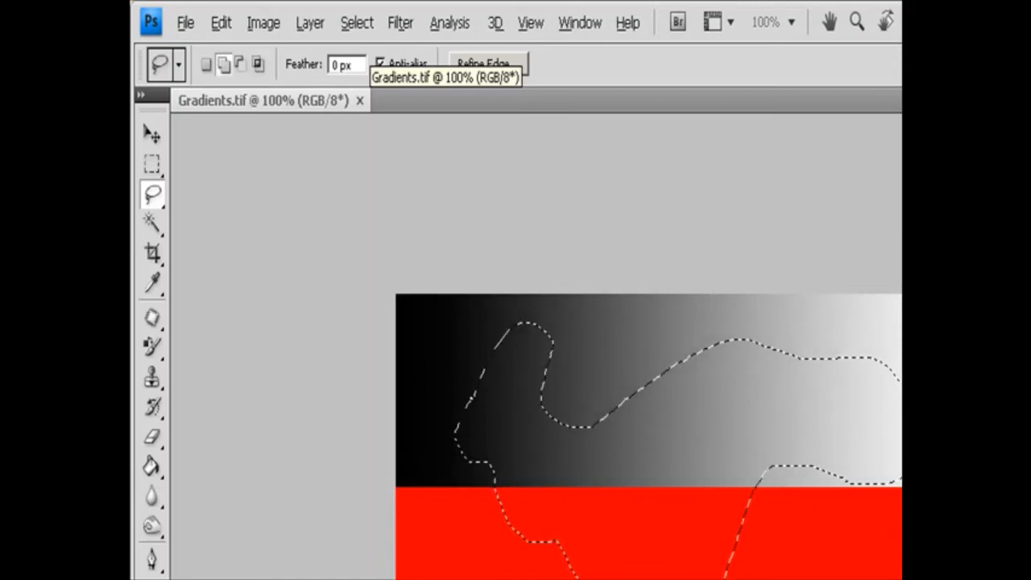
{"action": "key", "text": "alt"}
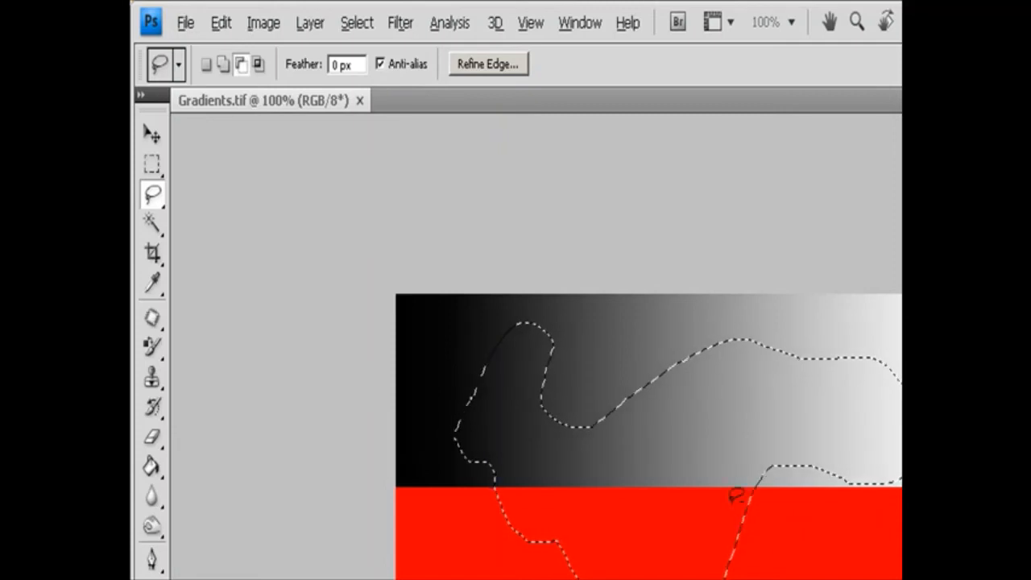
Subtract freehand areas from the selection in the red band and at the light end of the upper gradient.
{"action": "mouse_move", "coordinate": [736, 495]}
{"action": "left_mouse_down"}
{"action": "mouse_move", "coordinate": [675, 515]}
{"action": "mouse_move", "coordinate": [689, 578]}
{"action": "mouse_move", "coordinate": [774, 578]}
{"action": "mouse_move", "coordinate": [746, 509]}
{"action": "left_mouse_up"}
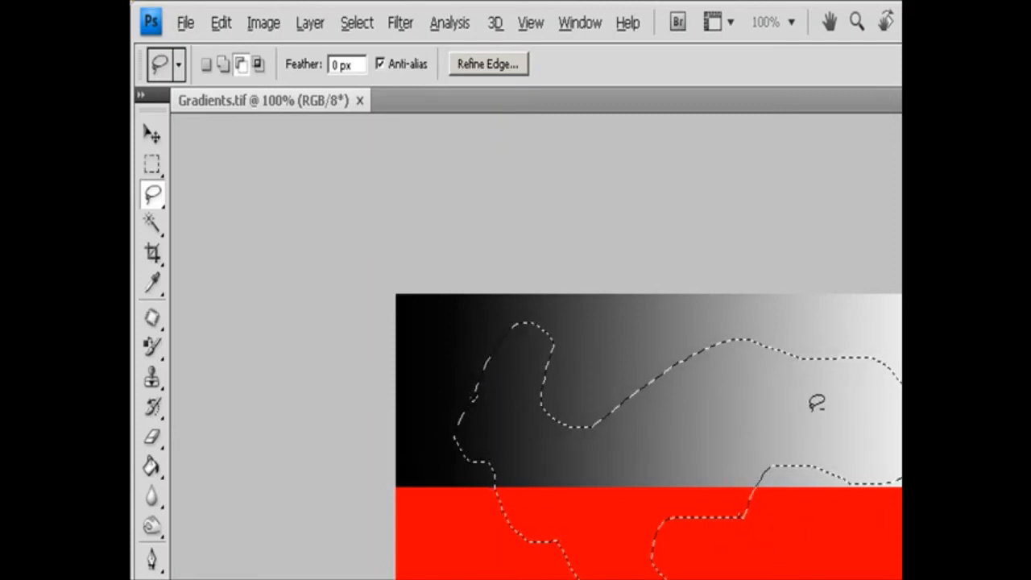
{"action": "mouse_move", "coordinate": [855, 336]}
{"action": "left_mouse_down"}
{"action": "mouse_move", "coordinate": [902, 501]}
{"action": "mouse_move", "coordinate": [866, 322]}
{"action": "left_mouse_up"}
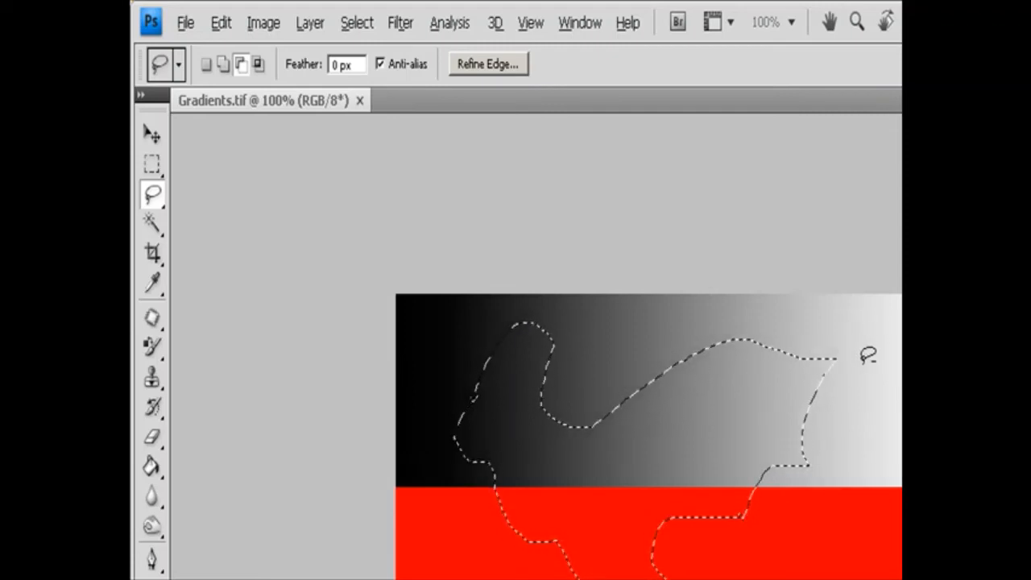
Intersect the selection with a narrow freehand loop near the light end of the gradients, and undo the intersection.
{"action": "key", "text": "alt+shift"}
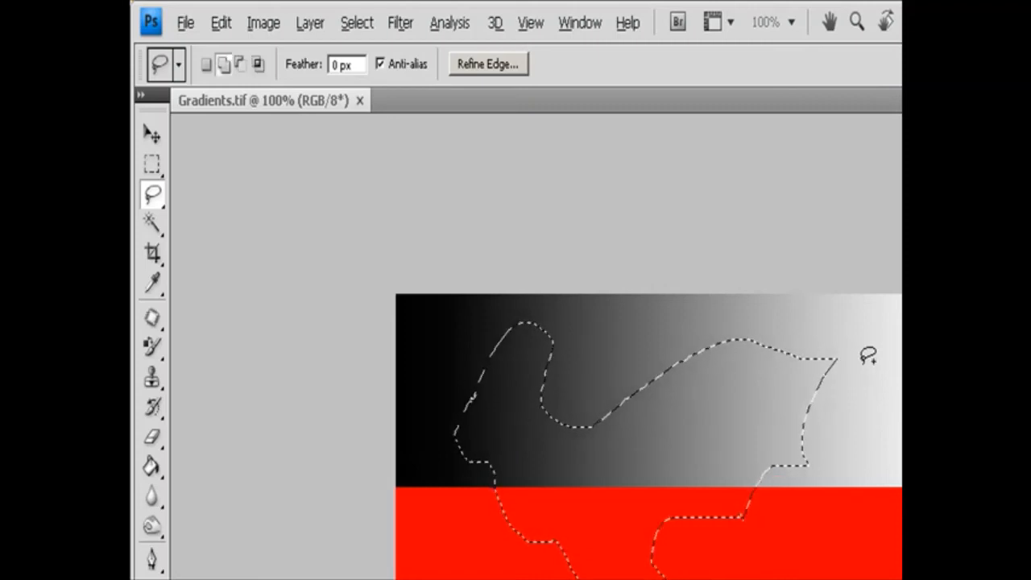
{"action": "mouse_move", "coordinate": [797, 333]}
{"action": "left_mouse_down"}
{"action": "mouse_move", "coordinate": [860, 487]}
{"action": "mouse_move", "coordinate": [855, 568]}
{"action": "mouse_move", "coordinate": [761, 572]}
{"action": "left_mouse_up"}
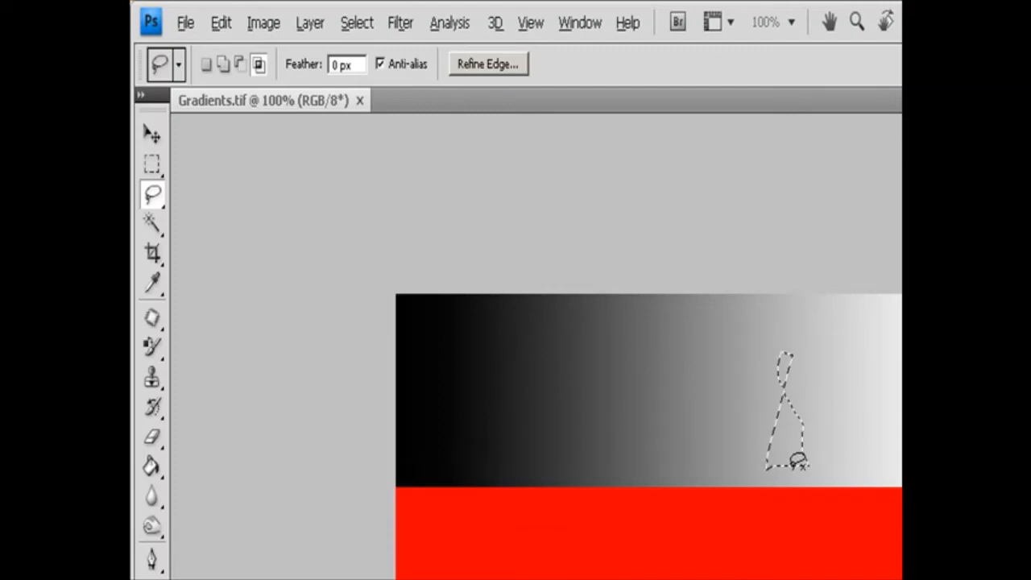
{"action": "key", "text": "ctrl+z"}
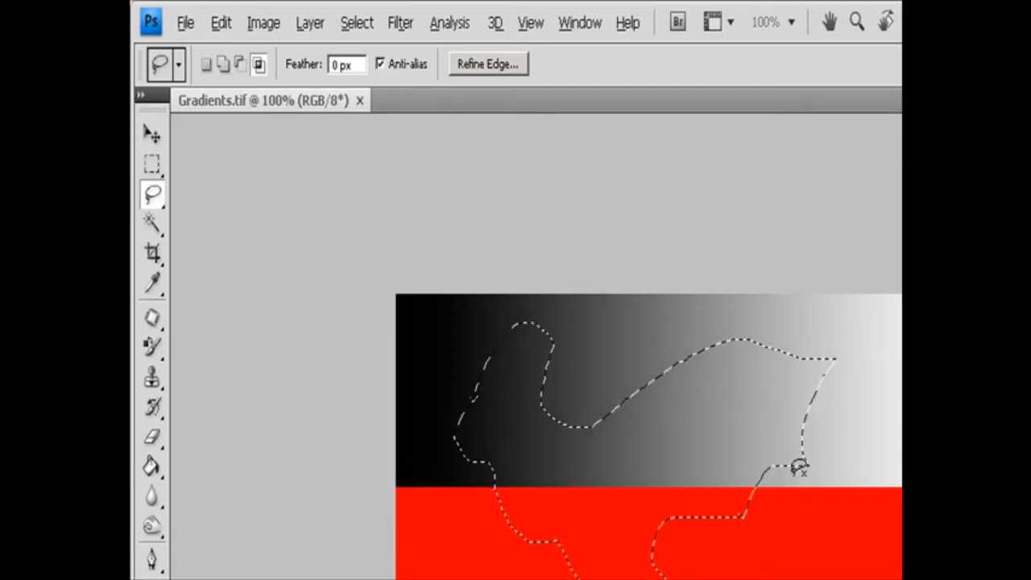
Clear the selected freehand area to the white background color and deselect it.
{"action": "key", "text": "Delete"}
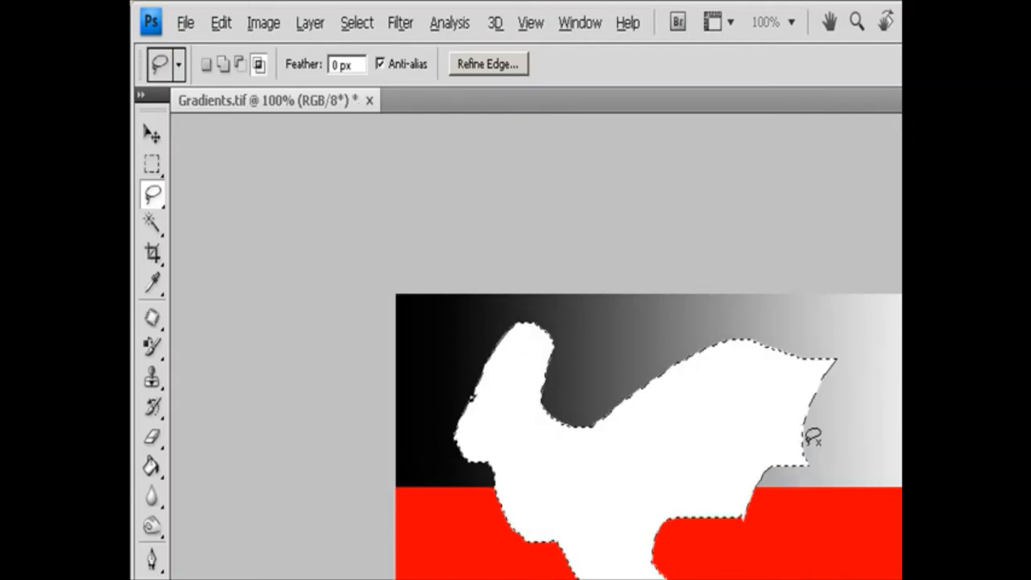
{"action": "key", "text": "ctrl+d"}
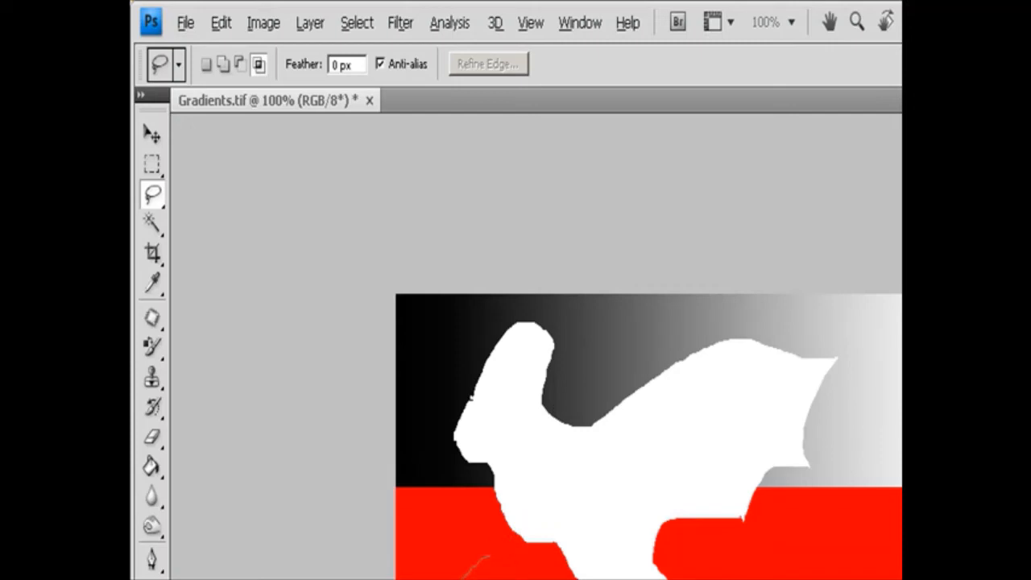
Draw a freehand selection across the red band and the dark end of the lower gradient, and feather it 7.9 px with Refine Edge.
{"action": "mouse_move", "coordinate": [532, 576]}
{"action": "left_mouse_down"}
{"action": "mouse_move", "coordinate": [499, 552]}
{"action": "mouse_move", "coordinate": [483, 548]}
{"action": "mouse_move", "coordinate": [479, 559]}
{"action": "left_mouse_up"}
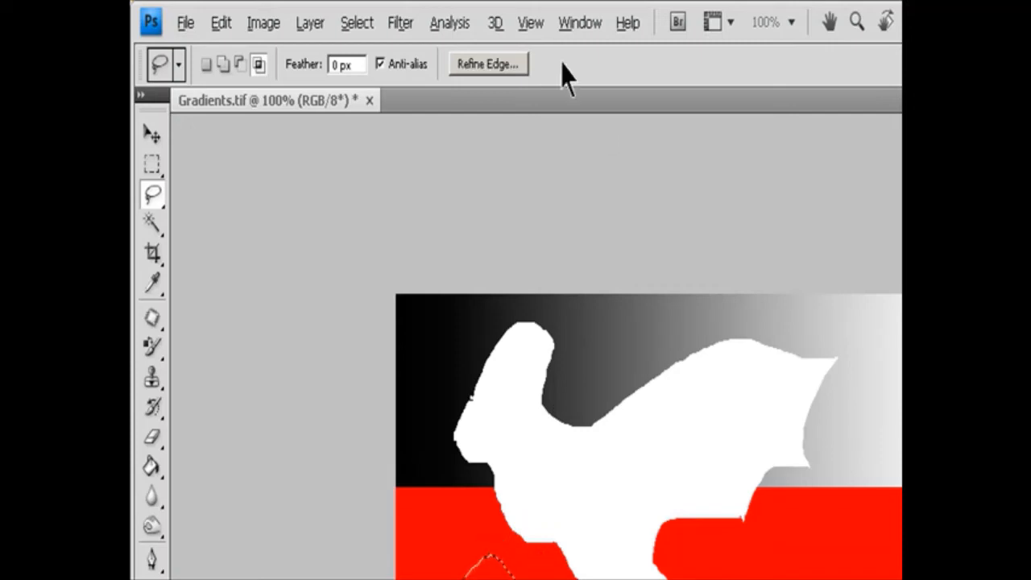
{"action": "left_click", "coordinate": [492, 66]}
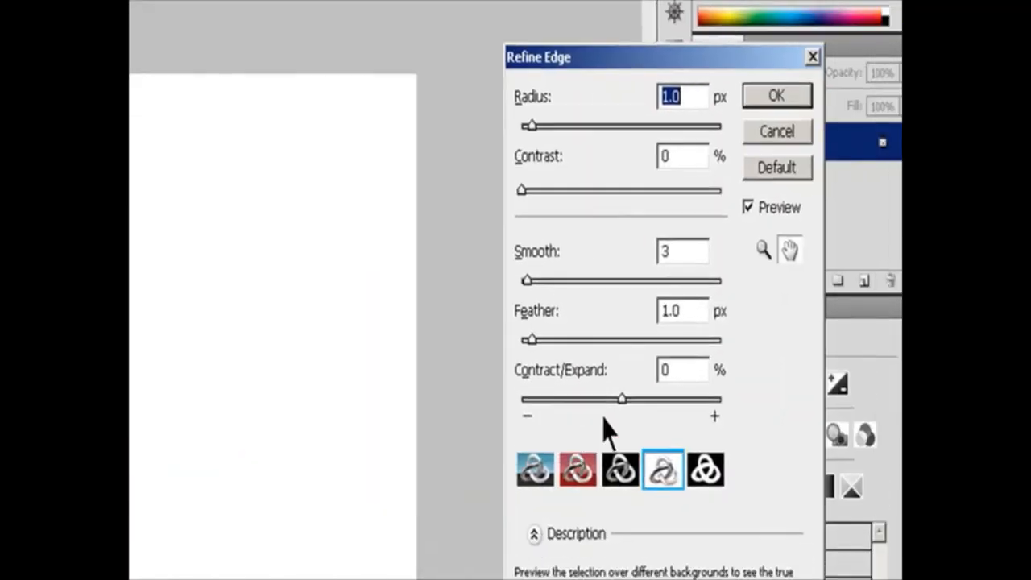
{"action": "left_click_drag", "start_coordinate": [530, 339], "coordinate": [590, 340]}
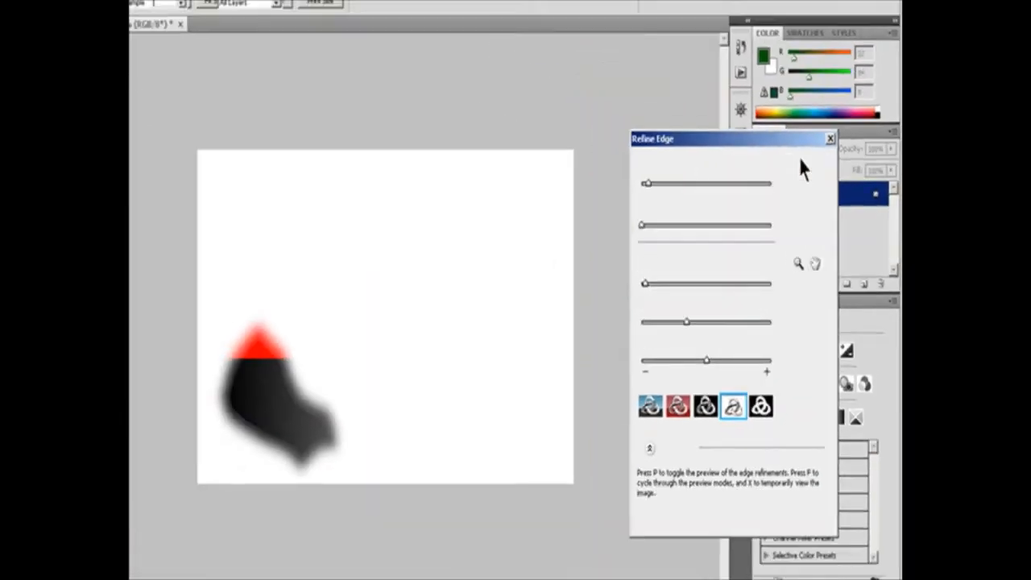
{"action": "left_click", "coordinate": [755, 87]}
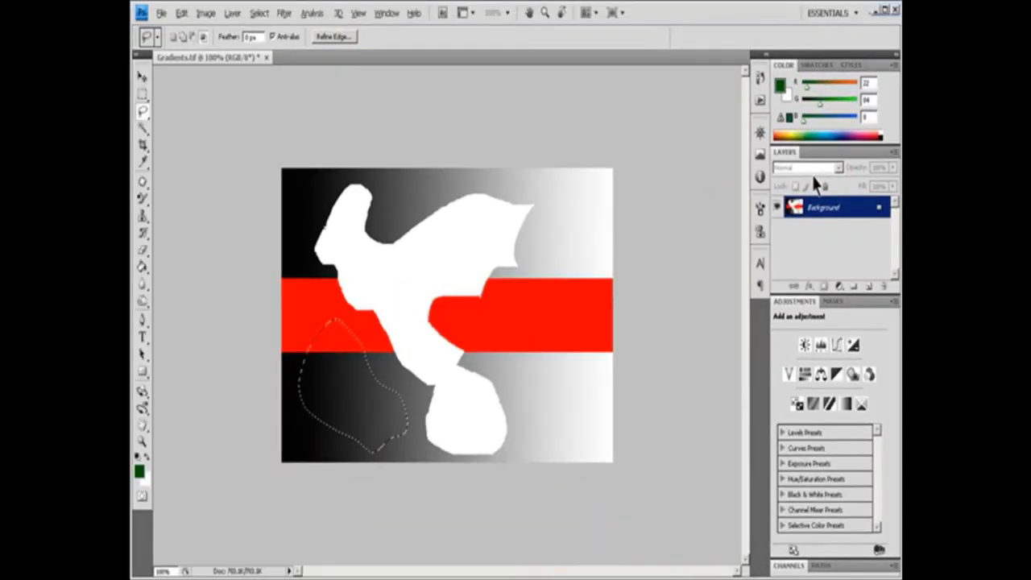
Clear the feathered selection's contents to white, deselect, and step back through the history to remove the cleared shapes.
{"action": "key", "text": "Delete"}
{"action": "key", "text": "ctrl+d"}
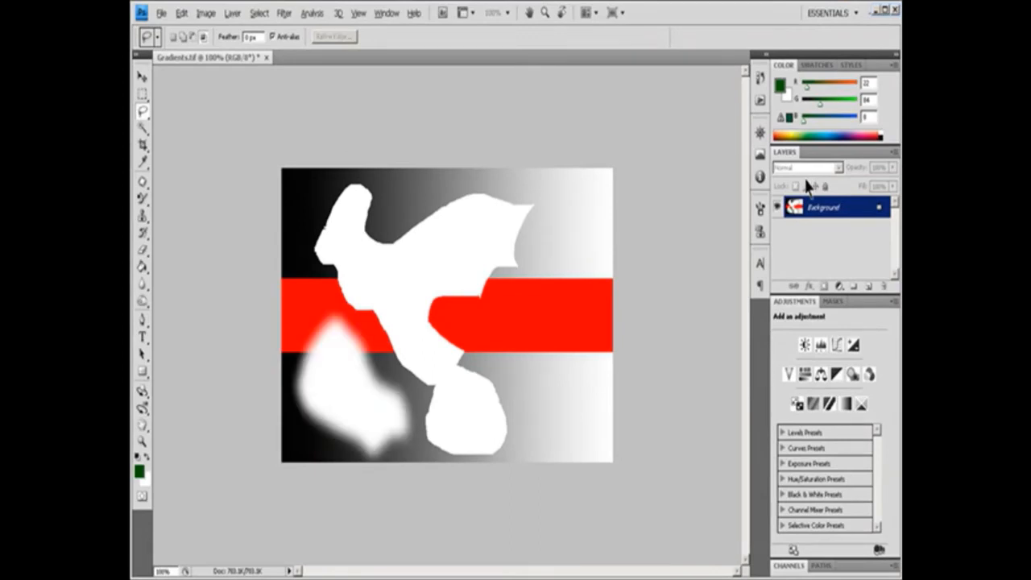
{"action": "key", "text": "ctrl+alt+z"}
{"action": "key", "text": "ctrl+alt+z"}
{"action": "key", "text": "ctrl+alt+z"}
{"action": "key", "text": "ctrl+alt+z"}
{"action": "key", "text": "ctrl+alt+z"}
{"action": "key", "text": "ctrl+alt+z"}
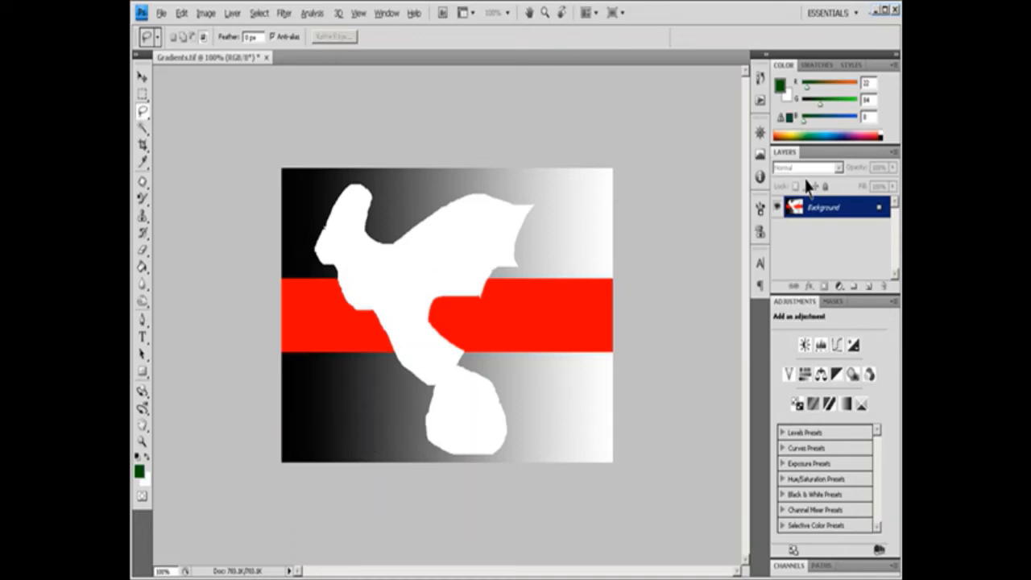
{"action": "key", "text": "ctrl+alt+z"}
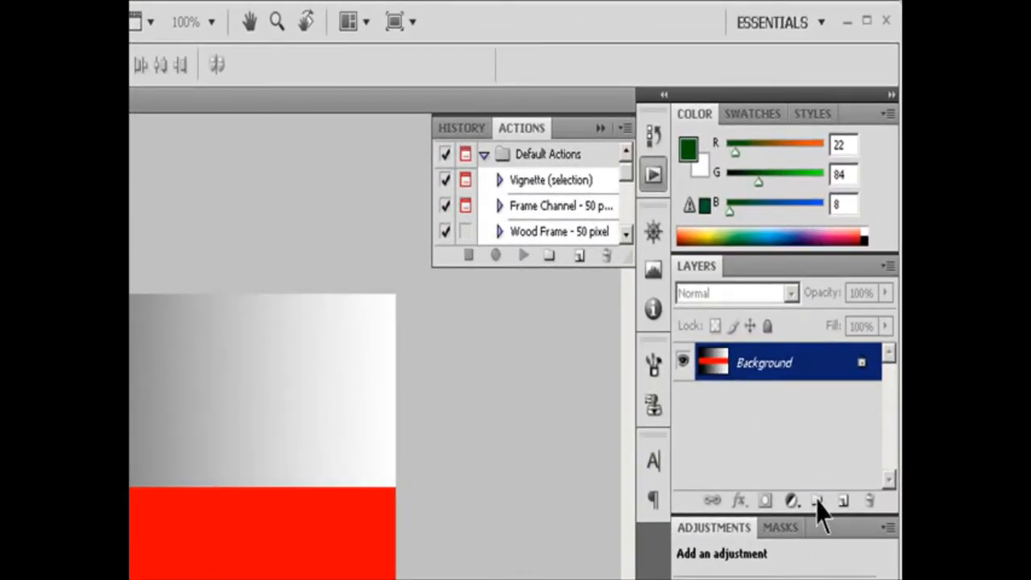
Create a new layer above the background with color None, Normal blending mode and 100% opacity.
{"action": "left_click", "coordinate": [889, 265]}
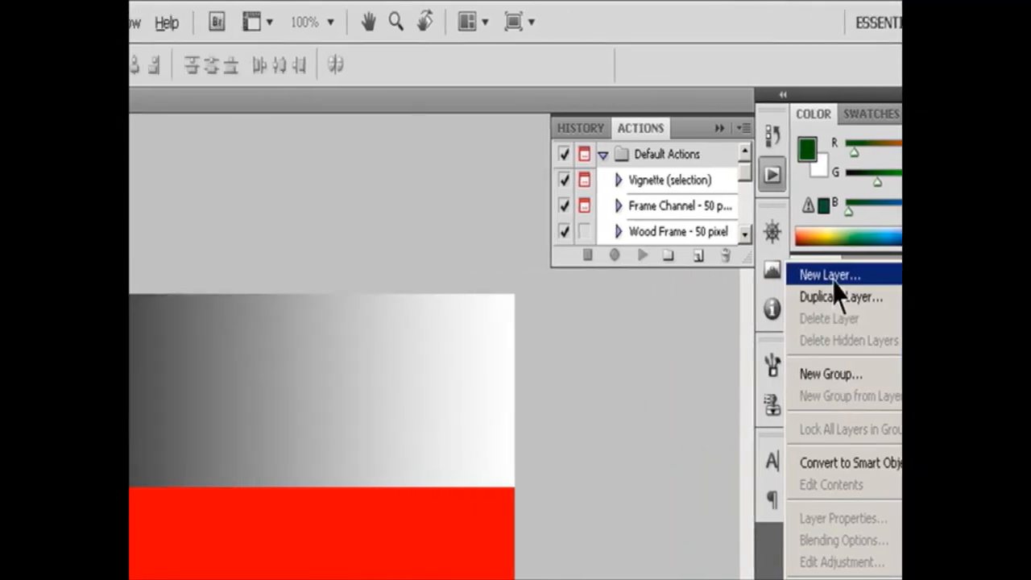
{"action": "left_click", "coordinate": [717, 276]}
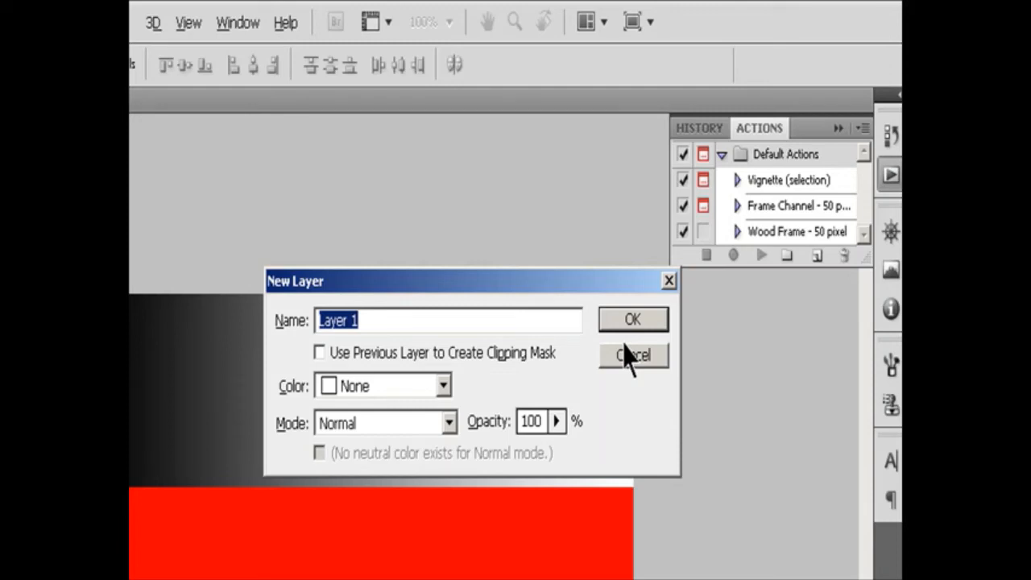
{"action": "left_click", "coordinate": [444, 388]}
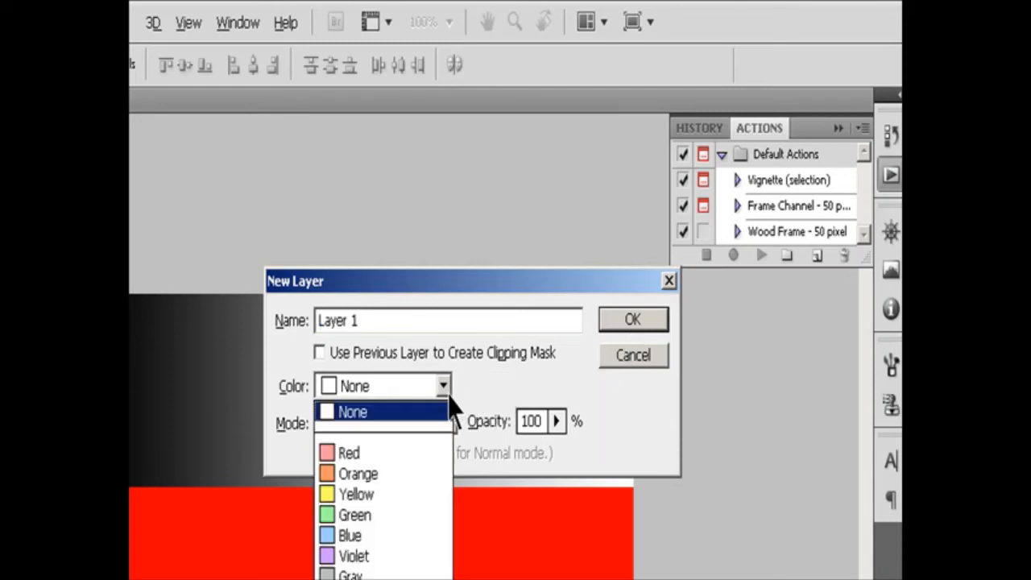
{"action": "left_click", "coordinate": [449, 409]}
{"action": "left_click", "coordinate": [451, 423]}
{"action": "left_click", "coordinate": [558, 421]}
{"action": "left_click", "coordinate": [559, 422]}
{"action": "left_click", "coordinate": [560, 425]}
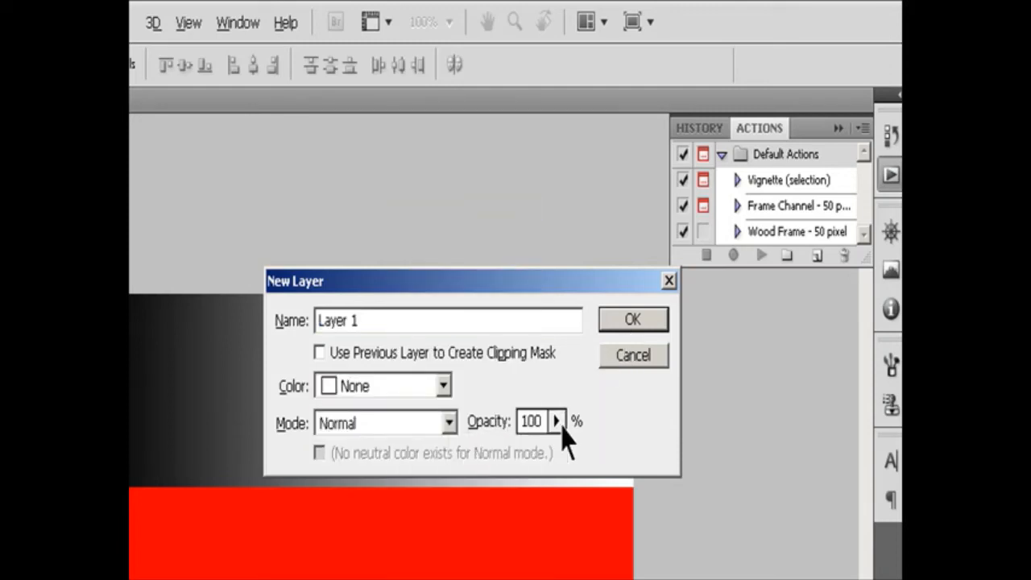
{"action": "left_click", "coordinate": [614, 324]}
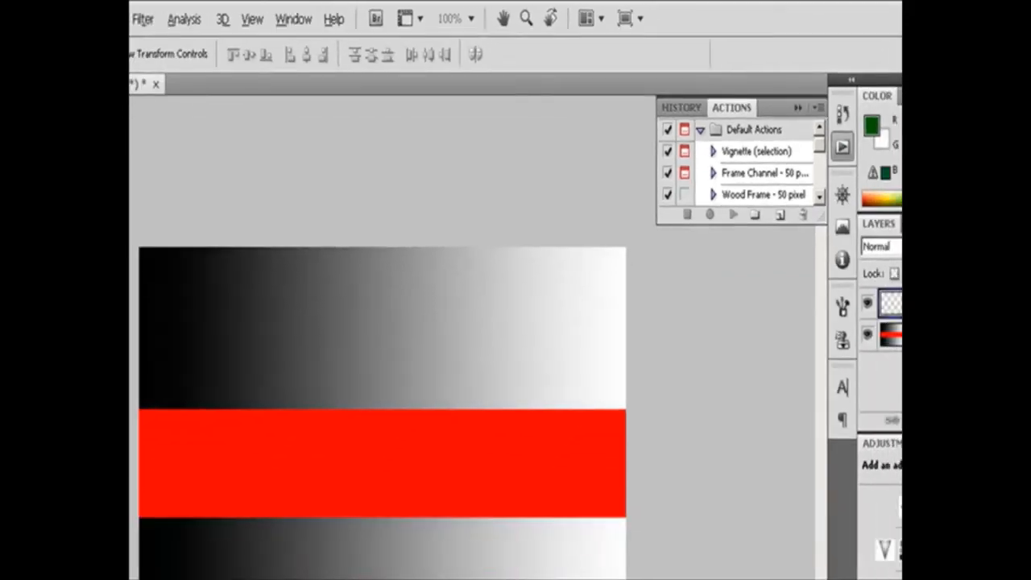
{"action": "left_click", "coordinate": [813, 232]}
{"action": "double_click", "coordinate": [813, 235], "text": "alt"}
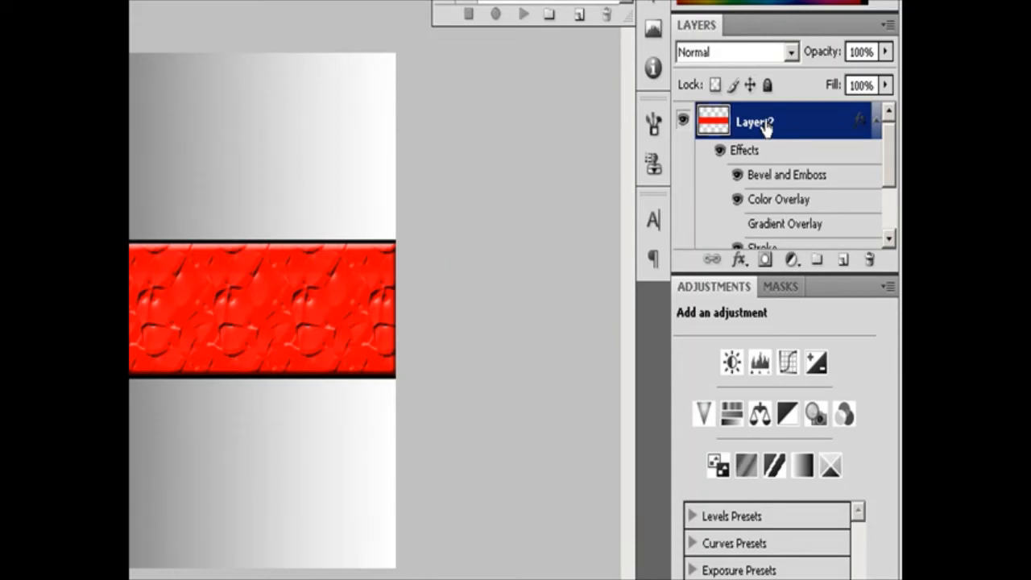
Duplicate Layer 2 together with its layer effects.
{"action": "left_click_drag", "start_coordinate": [766, 129], "coordinate": [844, 266]}
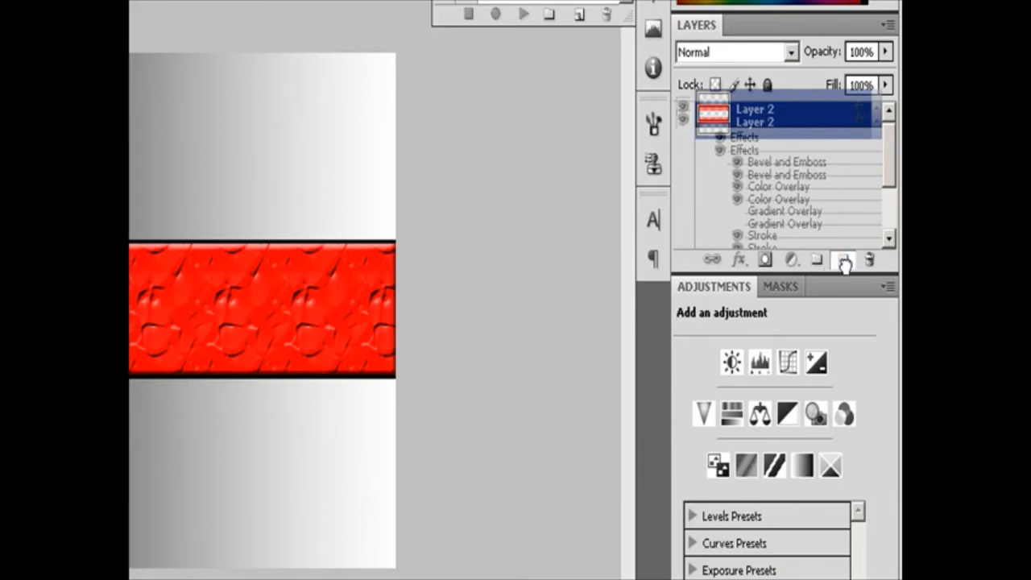
{"action": "left_click_drag", "start_coordinate": [844, 266], "coordinate": [844, 268]}
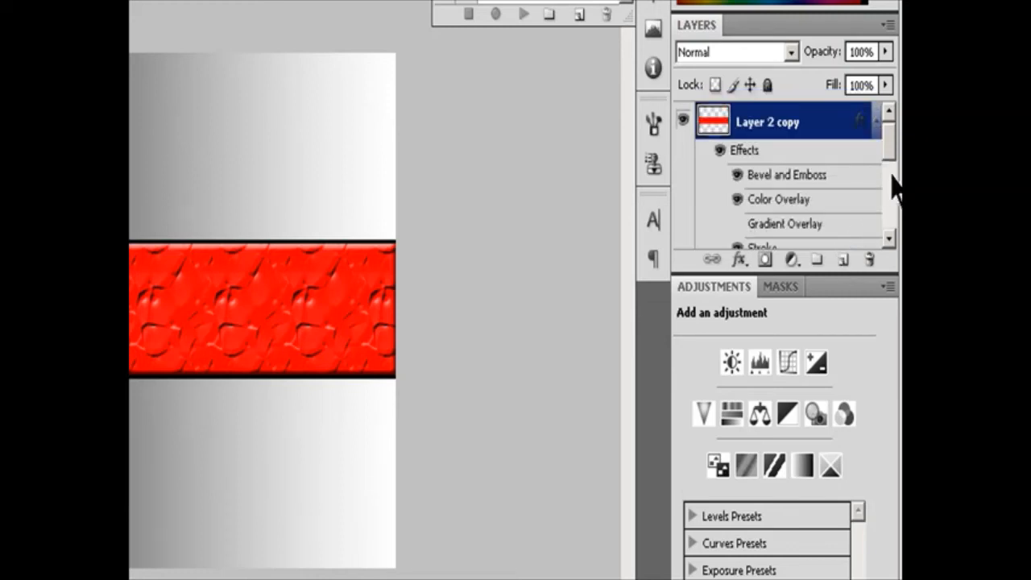
{"action": "mouse_move", "coordinate": [888, 157]}
{"action": "left_mouse_down"}
{"action": "mouse_move", "coordinate": [892, 220]}
{"action": "mouse_move", "coordinate": [895, 187]}
{"action": "left_mouse_up"}
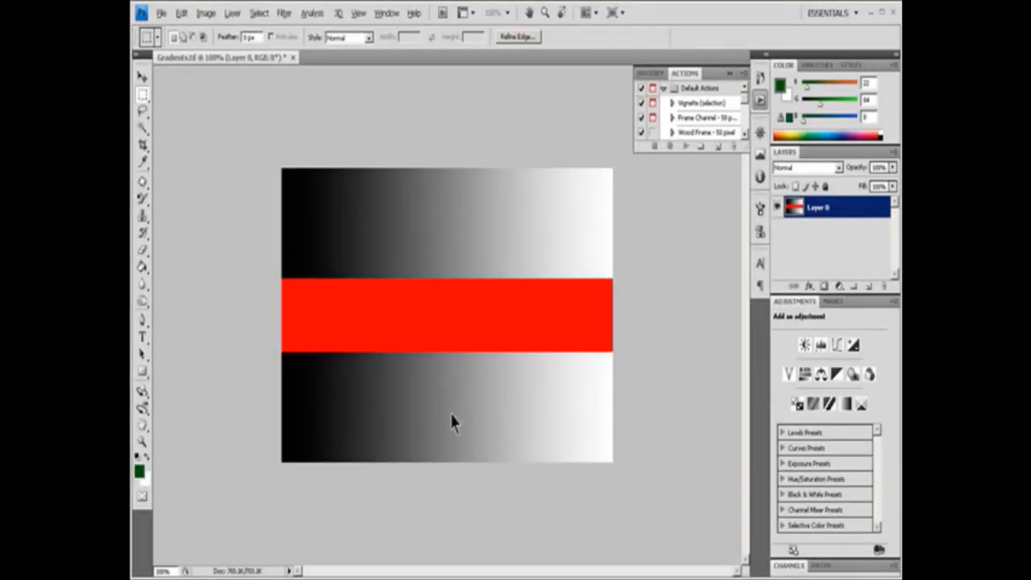
Restore the selection around the red band and move the band onto its own layer with Layer via Cut.
{"action": "key", "text": "ctrl+z"}
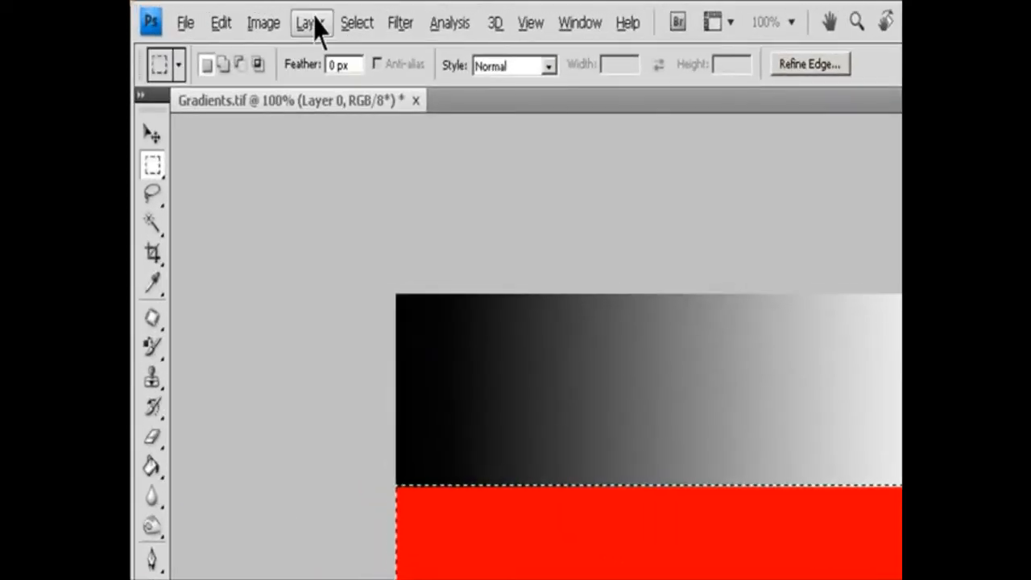
{"action": "left_click", "coordinate": [232, 13]}
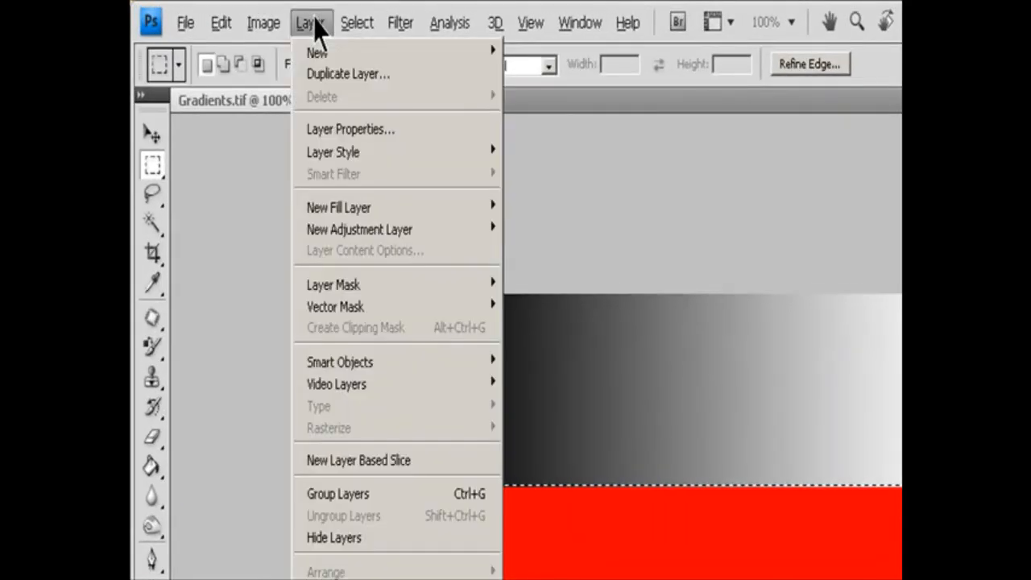
{"action": "mouse_move", "coordinate": [317, 53]}
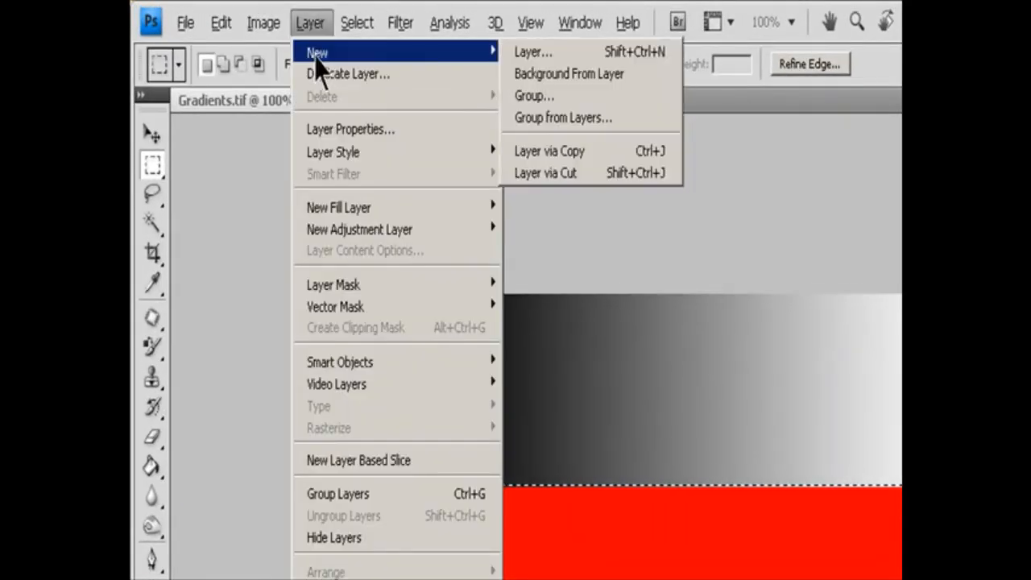
{"action": "left_click", "coordinate": [573, 174]}
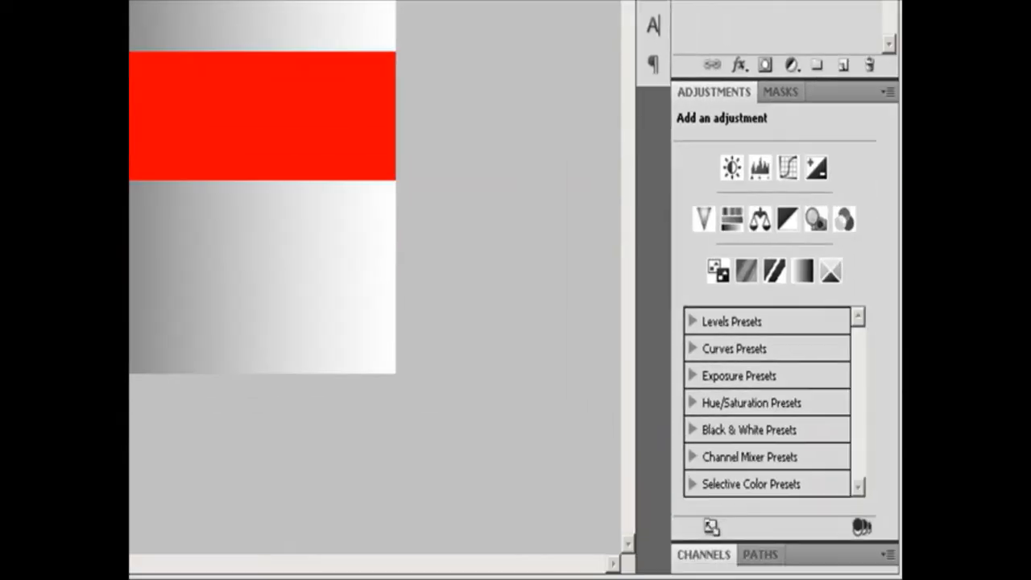
{"action": "left_click", "coordinate": [683, 2]}
{"action": "left_click", "coordinate": [682, 1]}
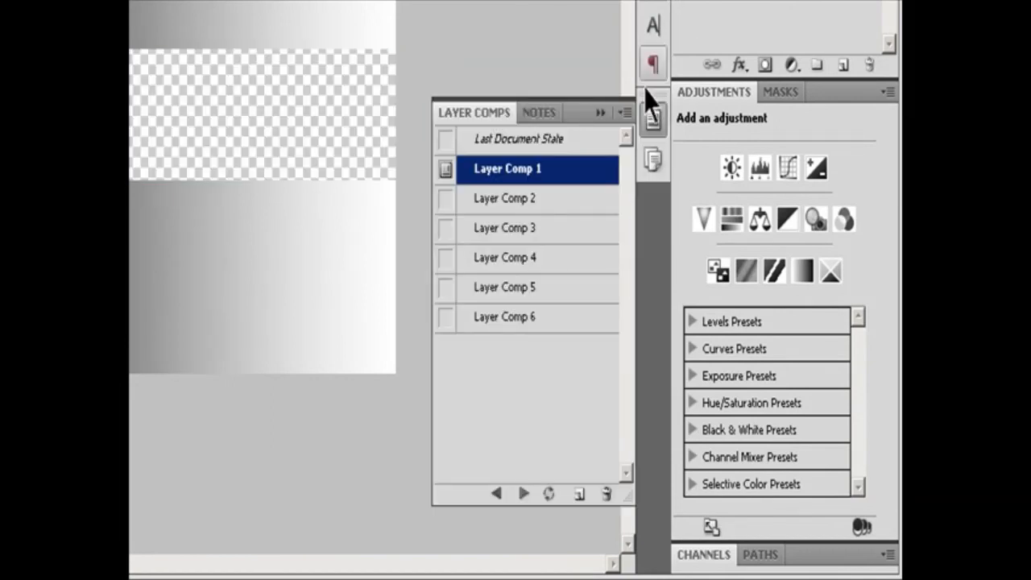
Select Layer Comp 2 and apply it to the document.
{"action": "left_click", "coordinate": [513, 206]}
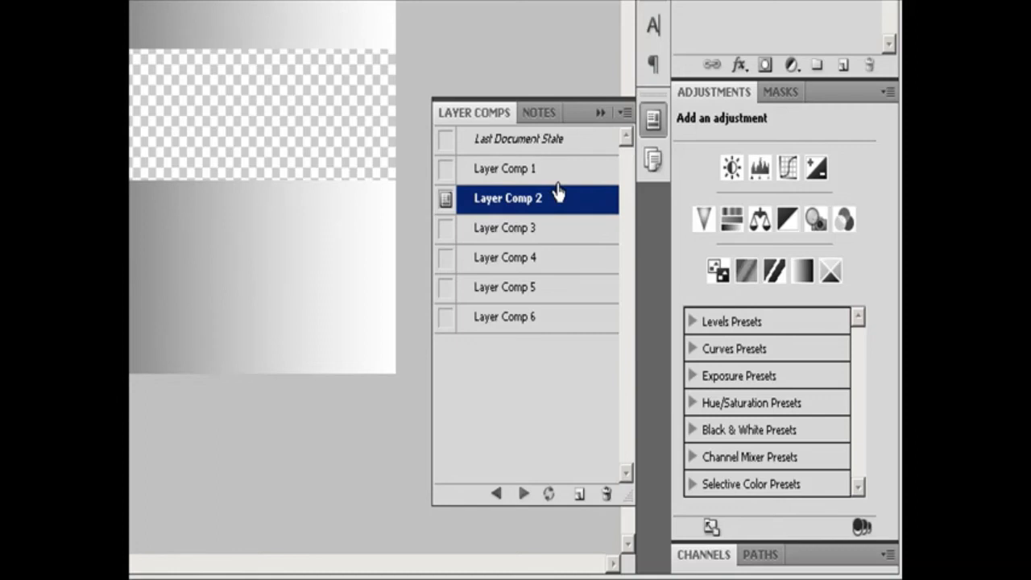
{"action": "left_click", "coordinate": [624, 112]}
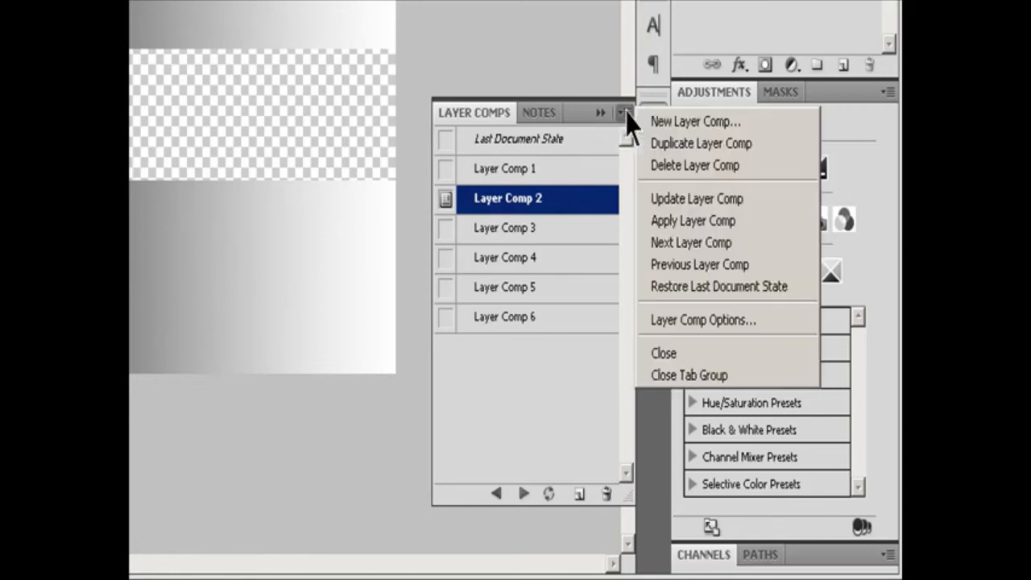
{"action": "left_click", "coordinate": [678, 219]}
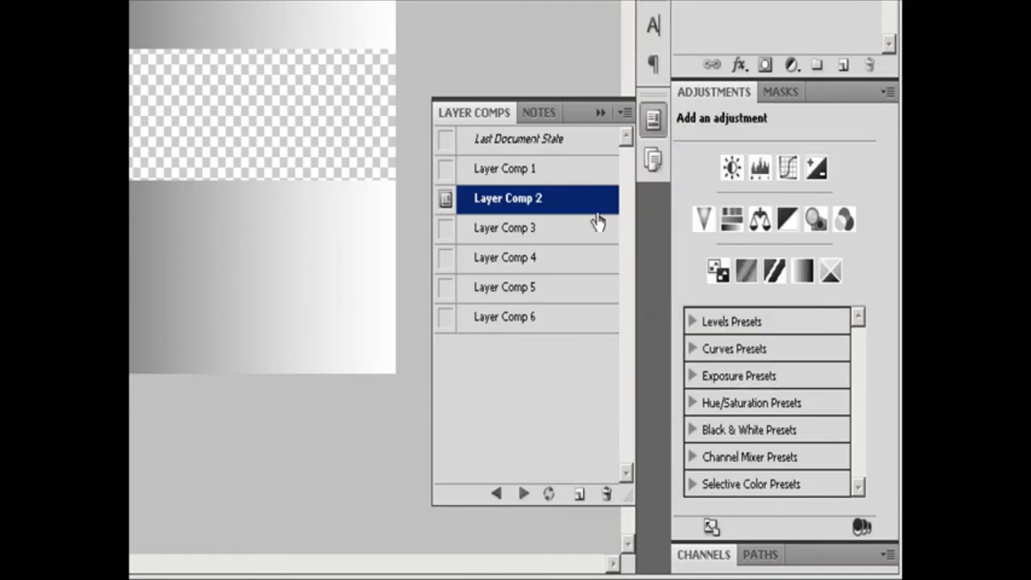
Step back to Layer Comp 1, and cycle forward through the comps to Layer Comp 5.
{"action": "left_click", "coordinate": [495, 493]}
{"action": "left_click", "coordinate": [524, 492]}
{"action": "left_click", "coordinate": [524, 493]}
{"action": "left_click", "coordinate": [523, 492]}
{"action": "left_click", "coordinate": [523, 493]}
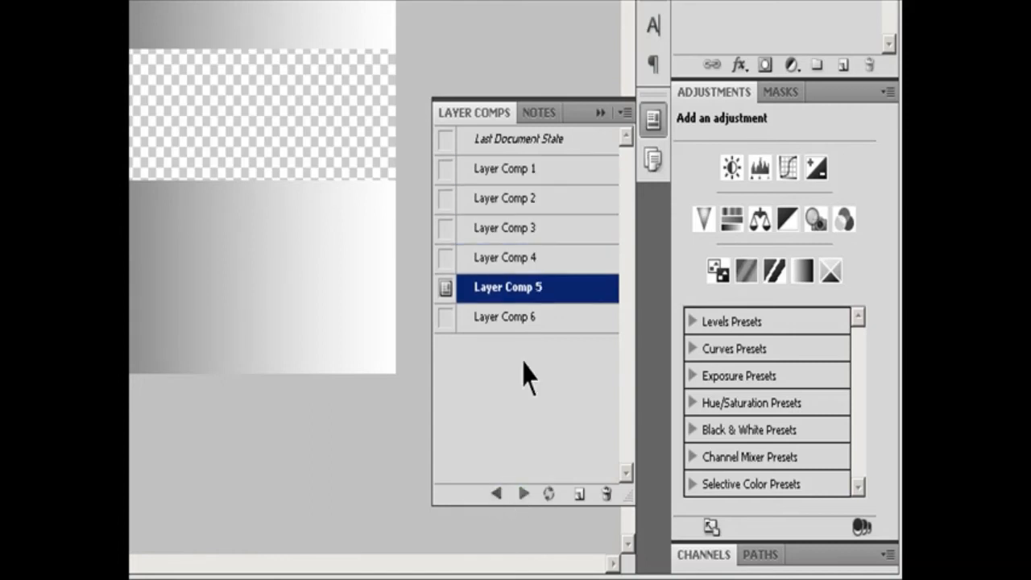
Select Layer Comps 2, 3, 4 and 6, and cycle forward repeatedly through only those comps.
{"action": "left_click", "coordinate": [486, 201]}
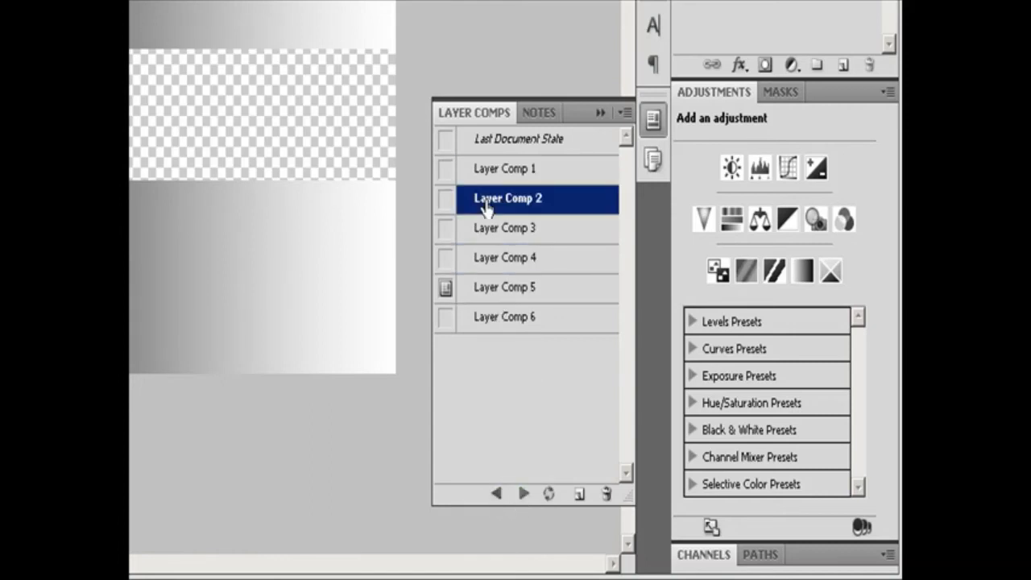
{"action": "left_click", "coordinate": [493, 262], "text": "shift"}
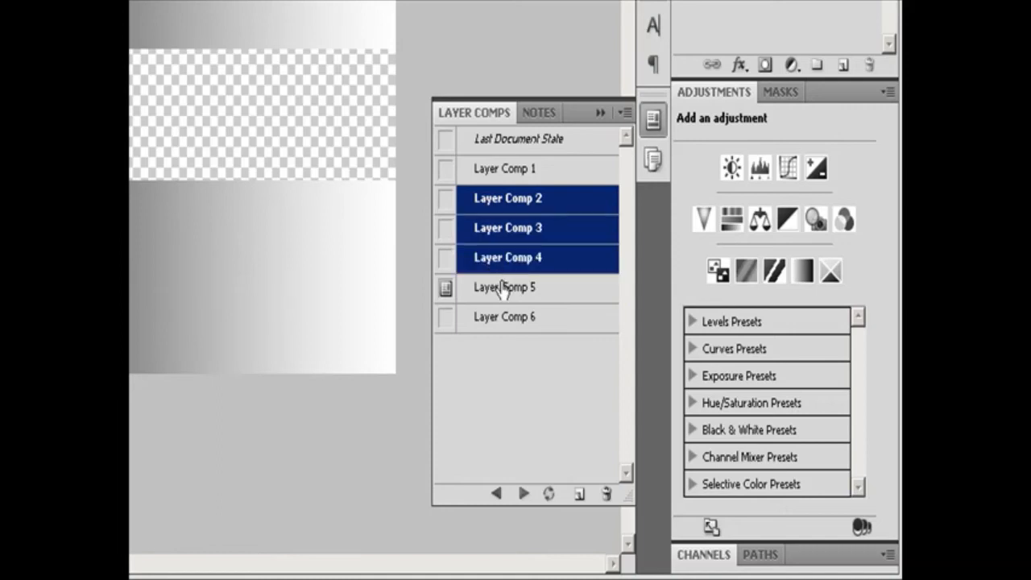
{"action": "left_click", "coordinate": [498, 323], "text": "ctrl"}
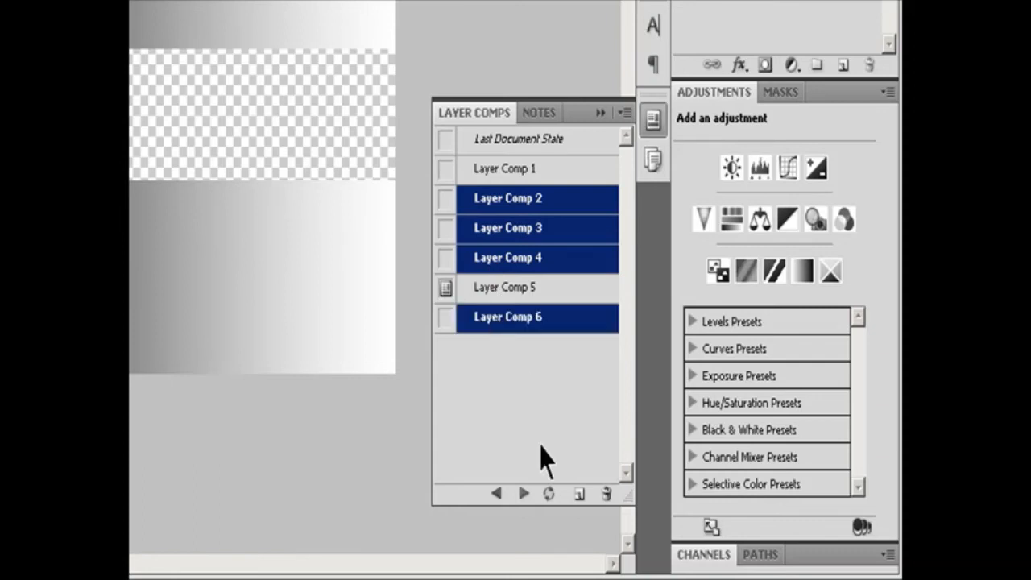
{"action": "left_click", "coordinate": [523, 493]}
{"action": "left_click", "coordinate": [523, 493]}
{"action": "left_click", "coordinate": [523, 493]}
{"action": "left_click", "coordinate": [524, 493]}
{"action": "left_click", "coordinate": [524, 493]}
{"action": "left_click", "coordinate": [524, 493]}
{"action": "left_click", "coordinate": [524, 493]}
{"action": "left_click", "coordinate": [524, 493]}
{"action": "left_click", "coordinate": [524, 492]}
{"action": "left_click", "coordinate": [523, 493]}
{"action": "left_click", "coordinate": [523, 492]}
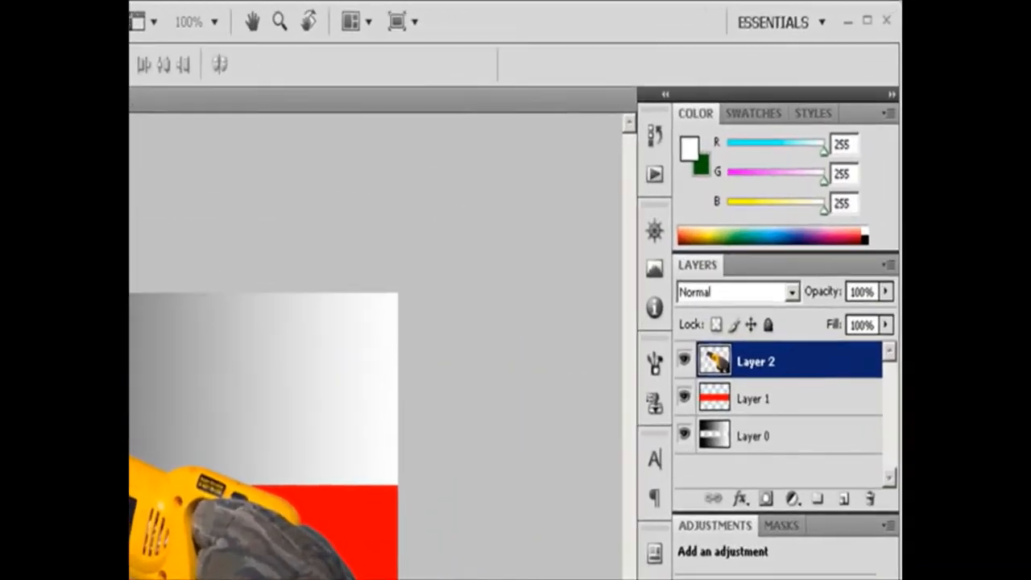
Make Layer 2 partly transparent by lowering its opacity, and reduce Layer 1's opacity to 56%.
{"action": "left_click", "coordinate": [885, 292]}
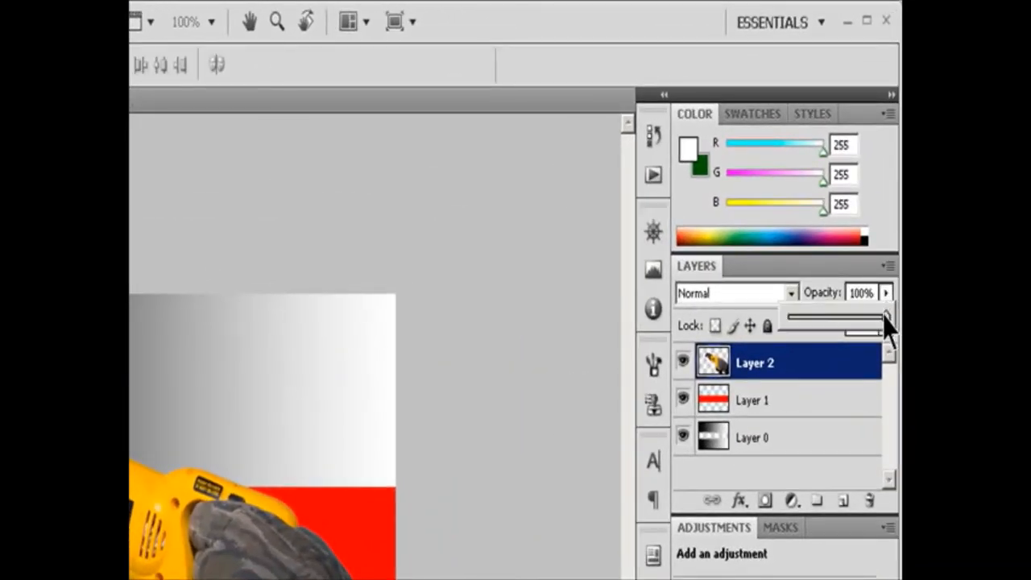
{"action": "left_click_drag", "start_coordinate": [885, 316], "coordinate": [847, 317]}
{"action": "left_click", "coordinate": [757, 400]}
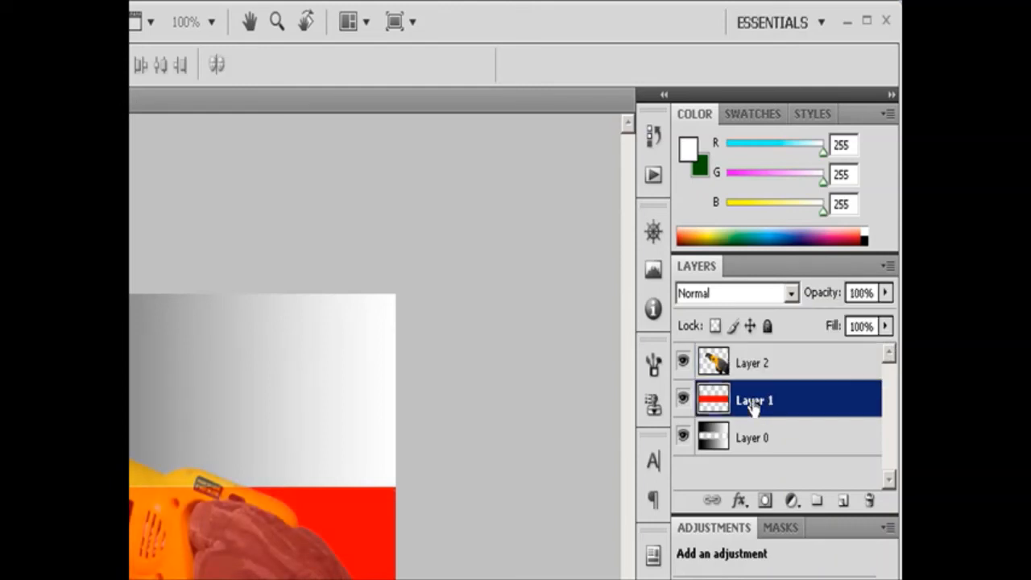
{"action": "left_click", "coordinate": [885, 292]}
{"action": "left_click", "coordinate": [843, 316]}
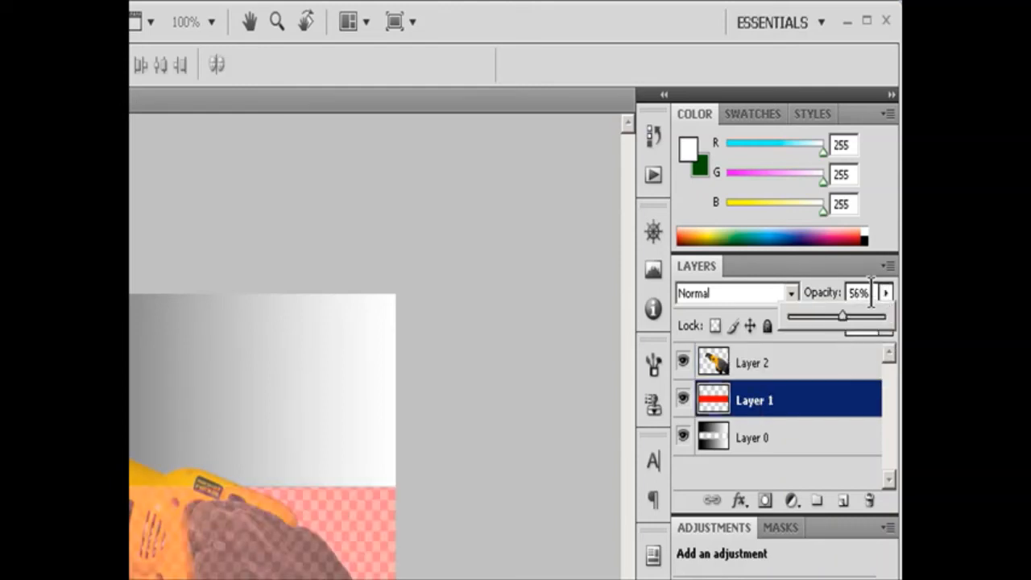
Enter 10 as Layer 1's opacity and replace it with 20%.
{"action": "left_click_drag", "start_coordinate": [872, 293], "coordinate": [791, 292]}
{"action": "type", "text": "10"}
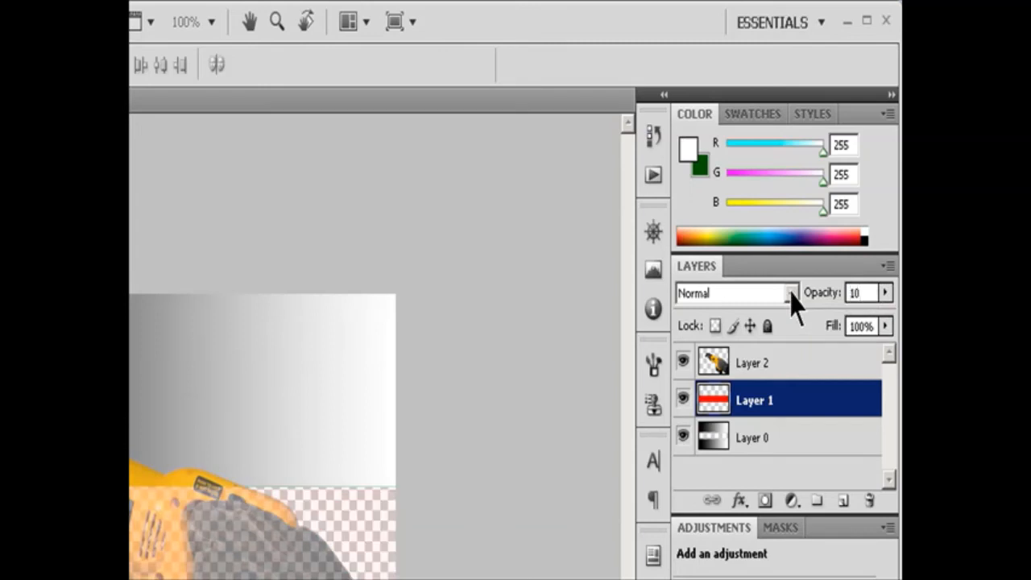
{"action": "key", "text": "BackSpace"}
{"action": "key", "text": "BackSpace"}
{"action": "type", "text": "20"}
{"action": "key", "text": "Return"}
Lower Layer 0's opacity to about 74% and bring it back to 100%.
{"action": "left_click", "coordinate": [759, 438]}
{"action": "left_click_drag", "start_coordinate": [886, 293], "coordinate": [863, 326]}
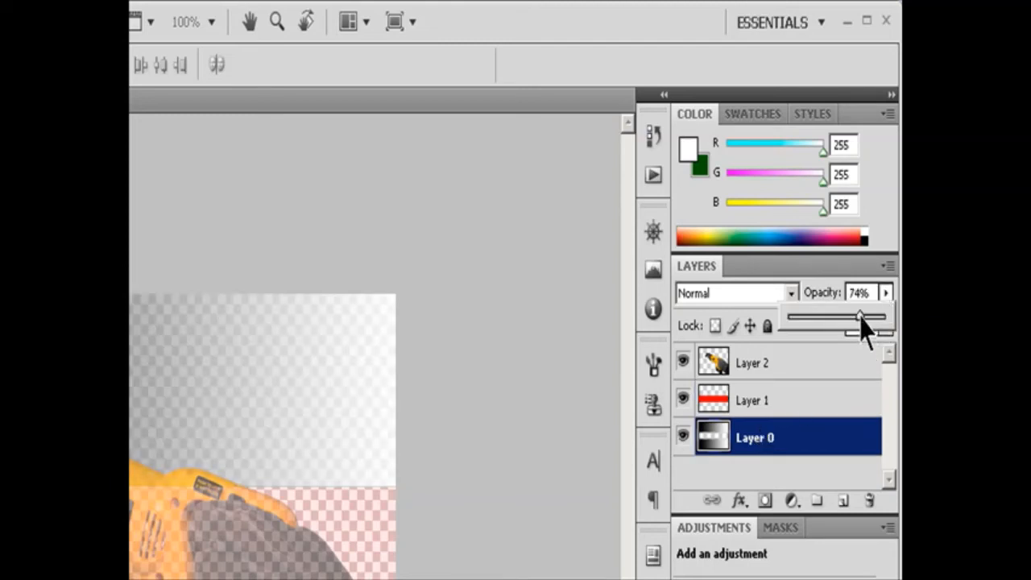
{"action": "left_click_drag", "start_coordinate": [863, 322], "coordinate": [884, 319]}
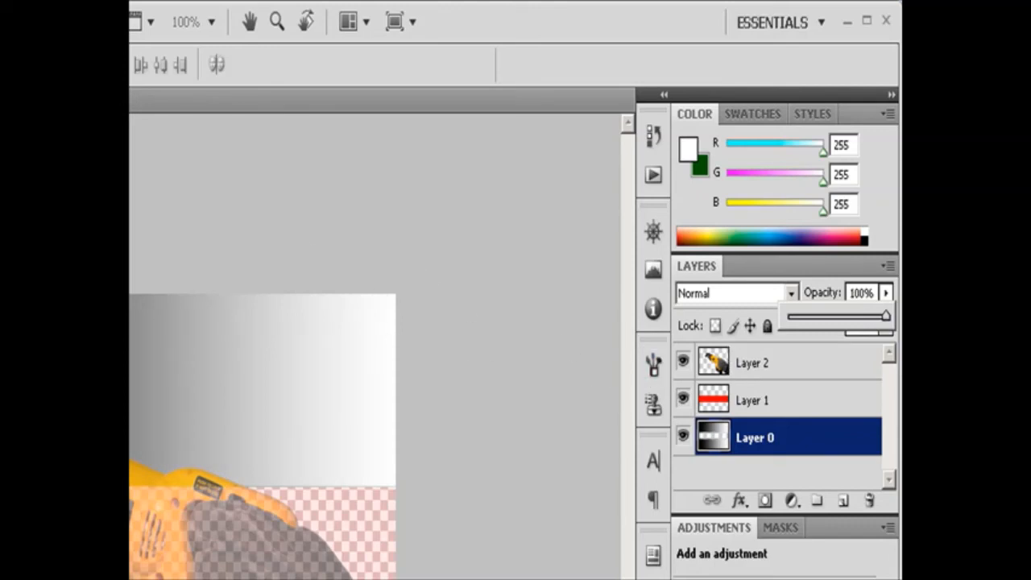
{"action": "left_click", "coordinate": [492, 370]}
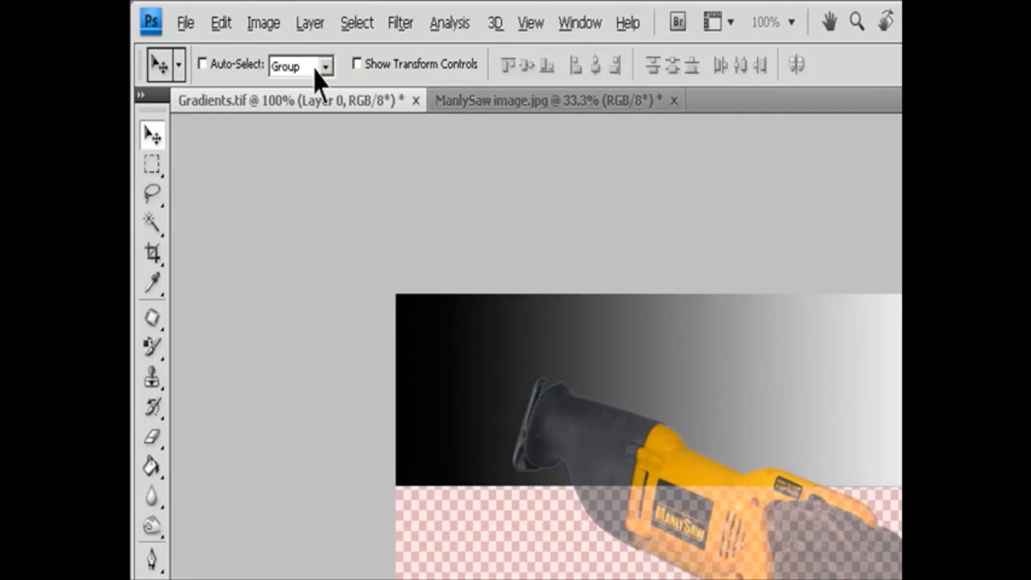
Set Layer 0's opacity to 67% through its Blending Options, and select Layer 2.
{"action": "left_click", "coordinate": [310, 22]}
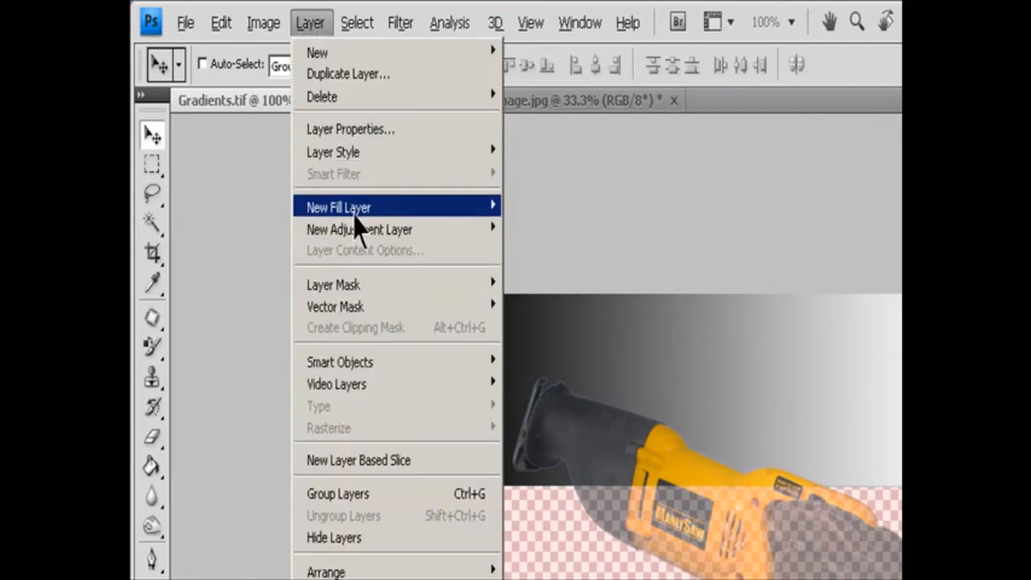
{"action": "mouse_move", "coordinate": [360, 161]}
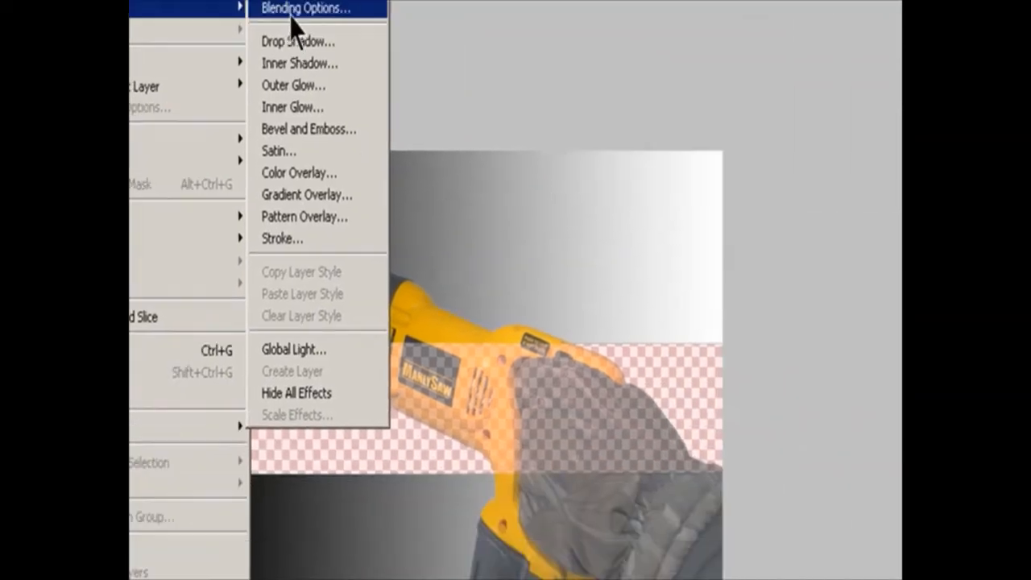
{"action": "left_click", "coordinate": [527, 150]}
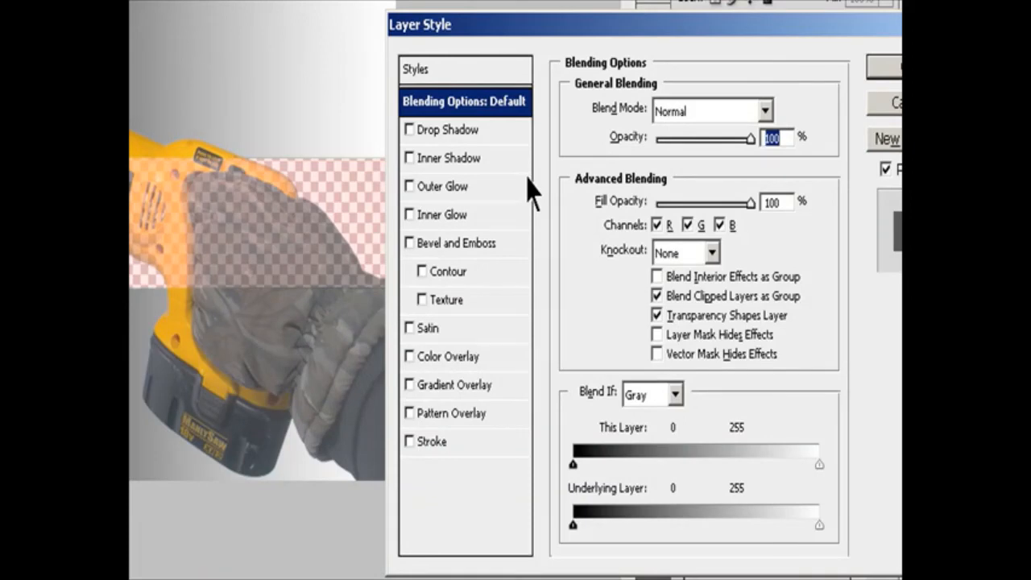
{"action": "type", "text": "67"}
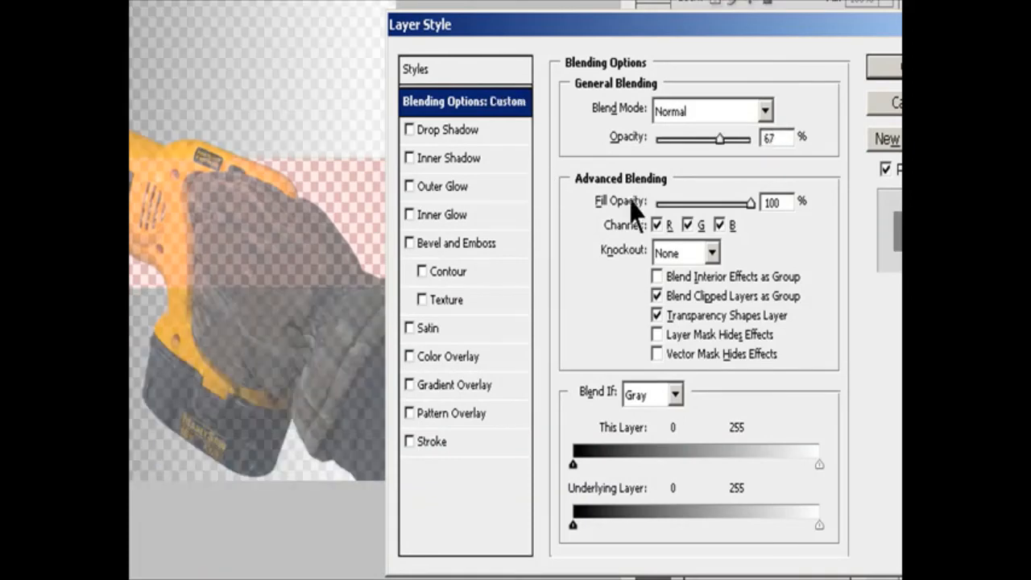
{"action": "left_click", "coordinate": [886, 68]}
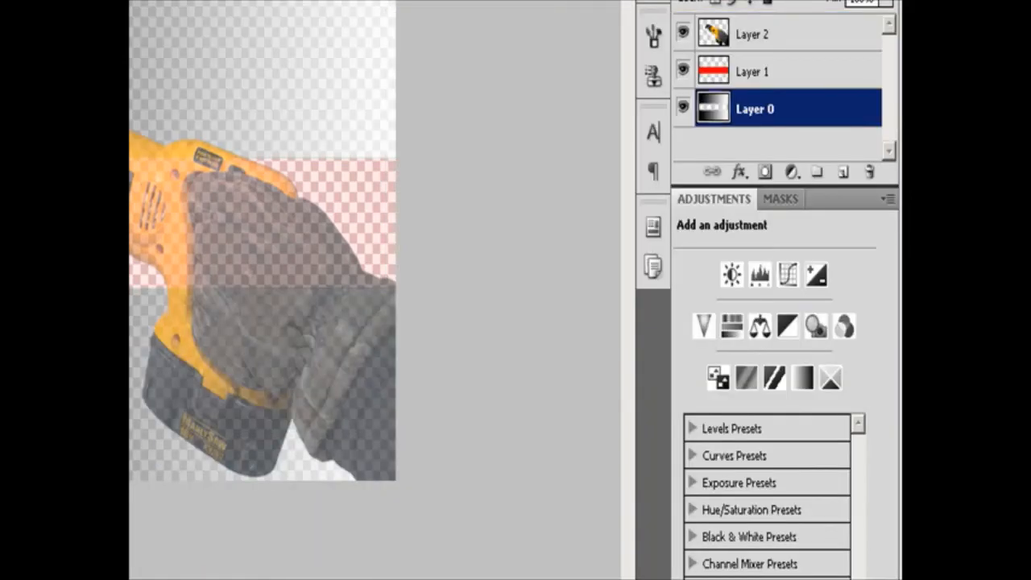
{"action": "left_click", "coordinate": [749, 40]}
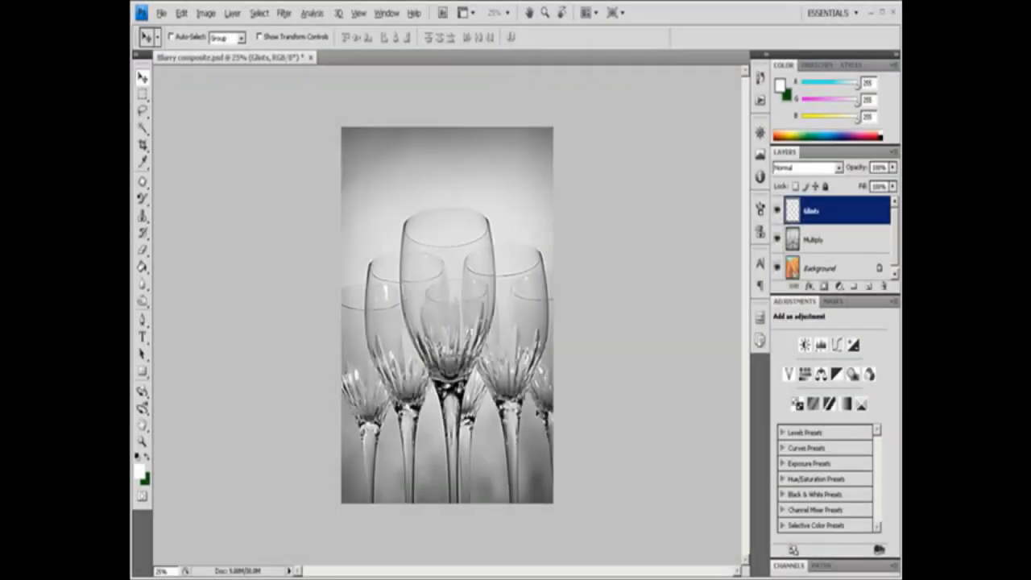
Change the blend mode of the layer named Multiply to Multiply in its Blending Options.
{"action": "left_click", "coordinate": [819, 244]}
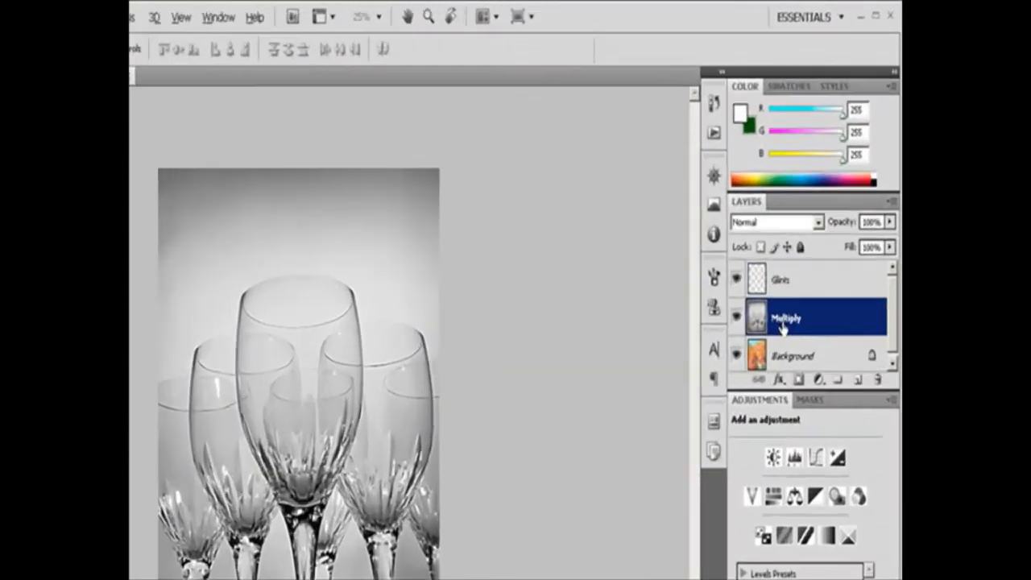
{"action": "left_click", "coordinate": [839, 168]}
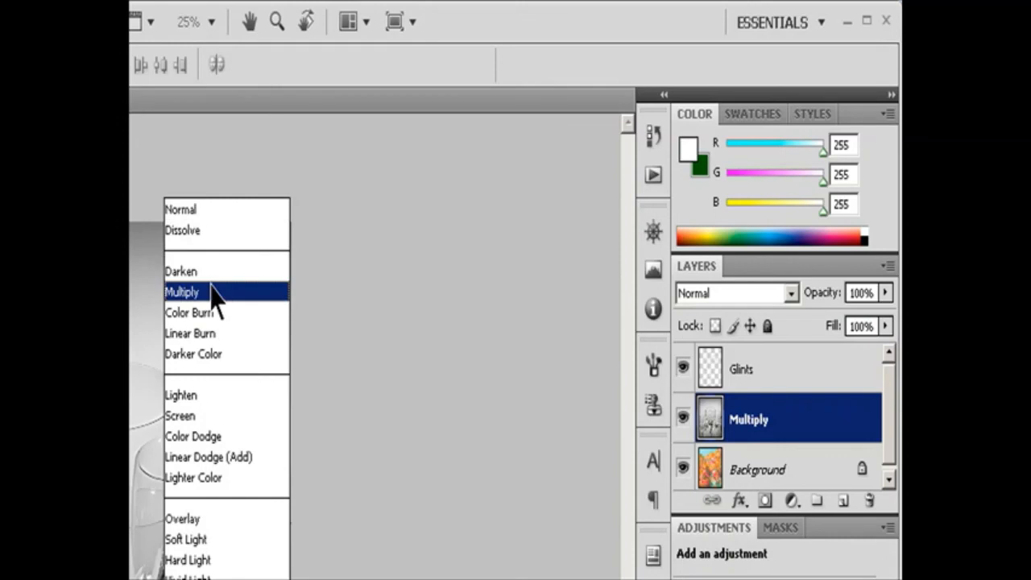
{"action": "left_click", "coordinate": [433, 296]}
{"action": "key", "text": "Escape"}
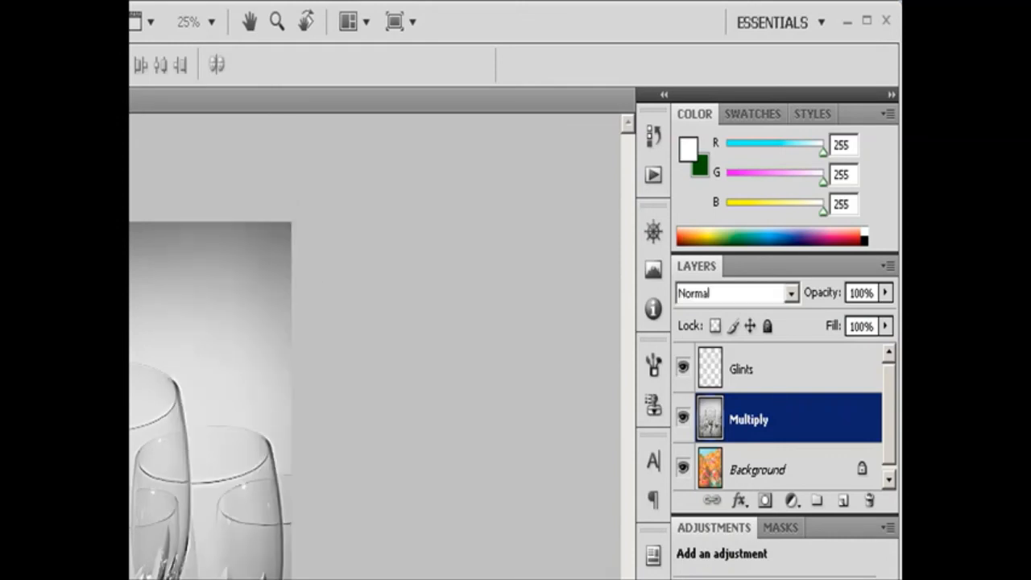
{"action": "key", "text": "Return"}
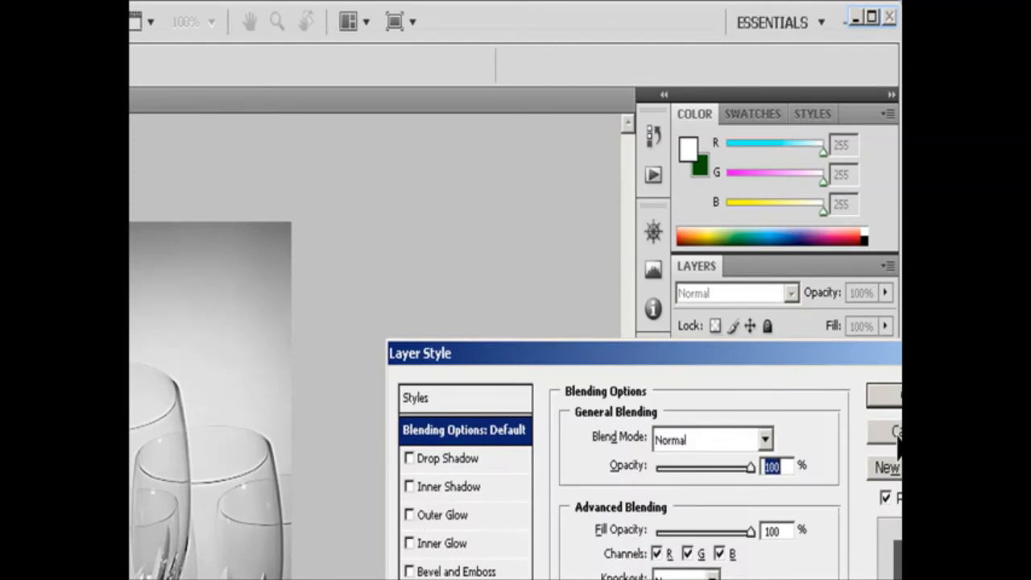
{"action": "left_click", "coordinate": [766, 439]}
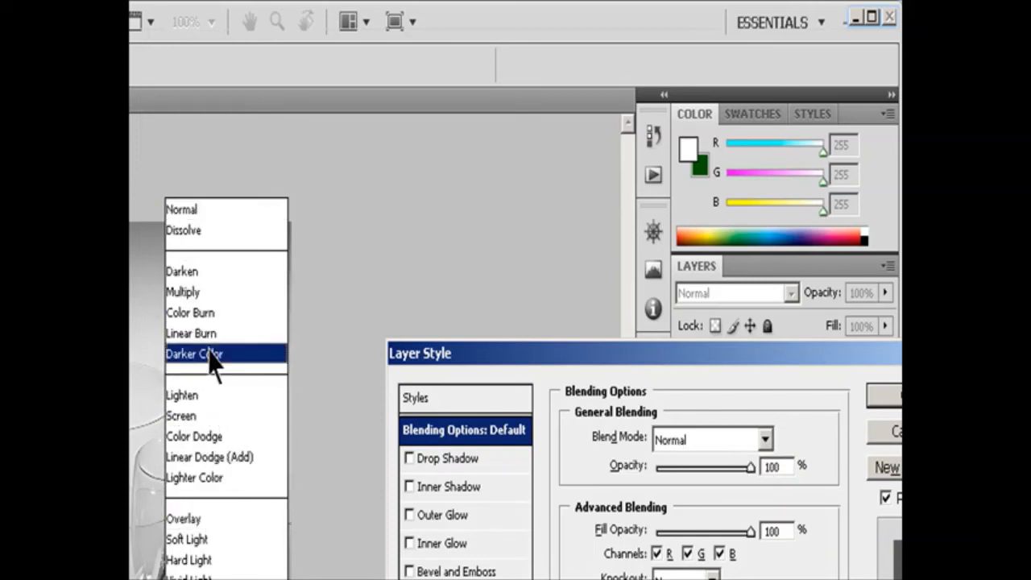
{"action": "left_click", "coordinate": [197, 294]}
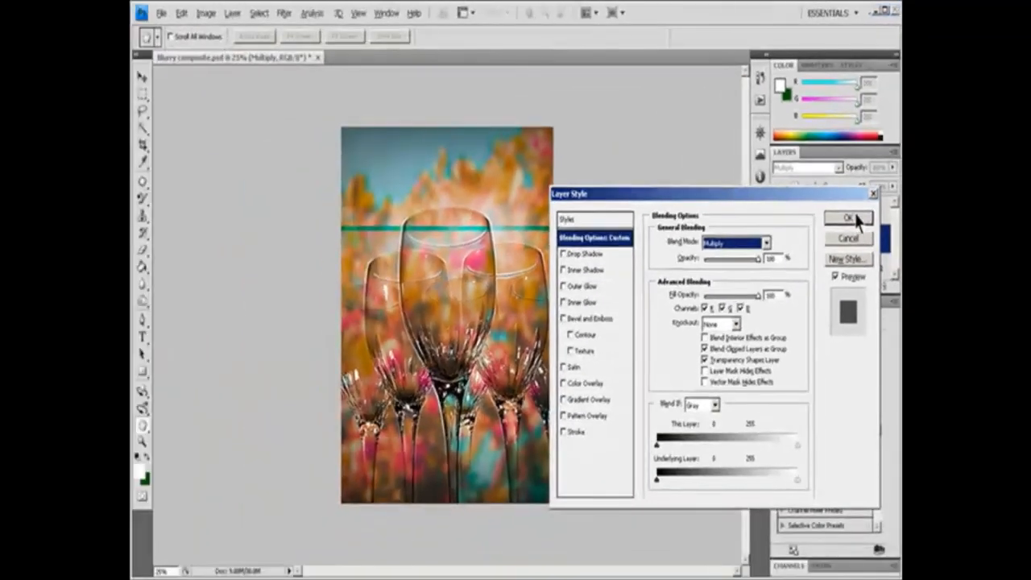
Apply the Accented Edges brush stroke filter to Layer 0 of the stemware photo.
{"action": "left_click", "coordinate": [850, 219]}
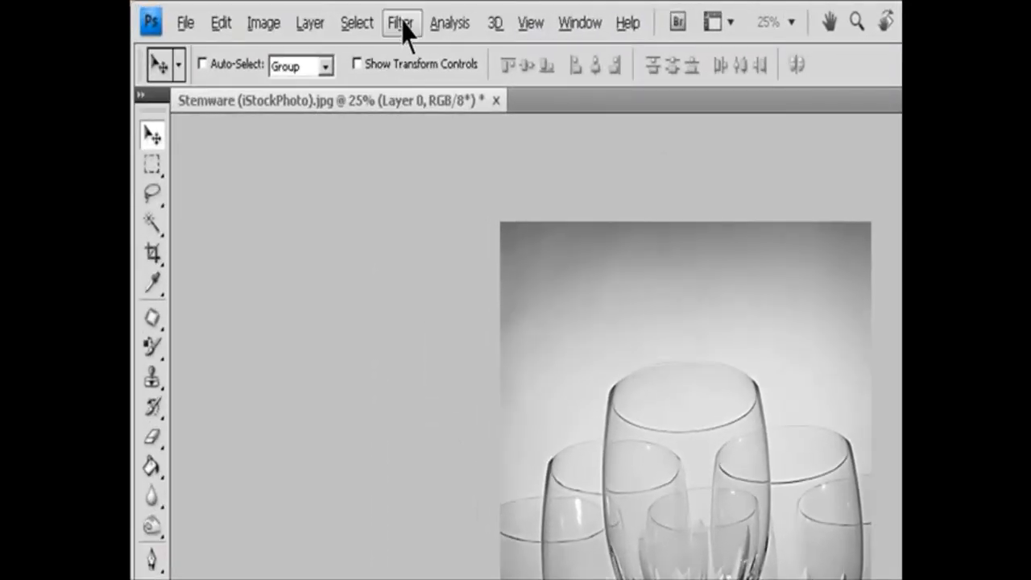
{"action": "left_click", "coordinate": [284, 14]}
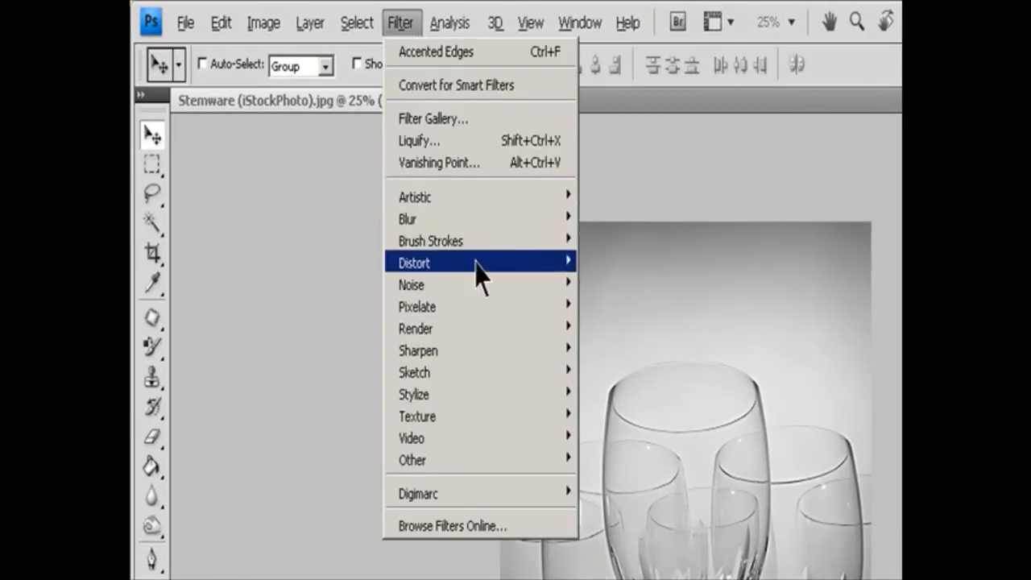
{"action": "mouse_move", "coordinate": [483, 241]}
{"action": "left_click", "coordinate": [636, 234]}
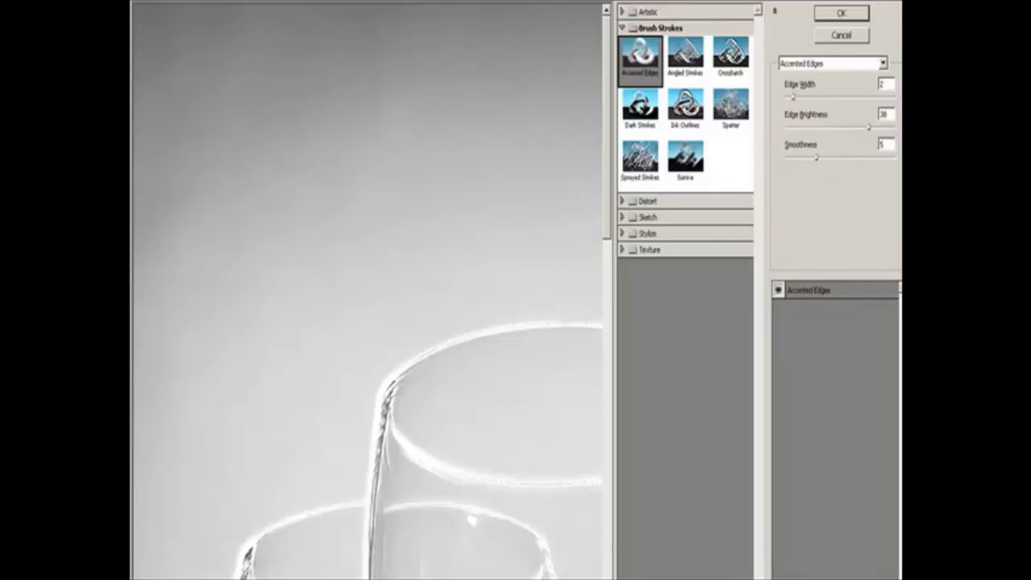
{"action": "left_click", "coordinate": [194, 575]}
{"action": "left_click", "coordinate": [190, 574]}
{"action": "left_click", "coordinate": [840, 13]}
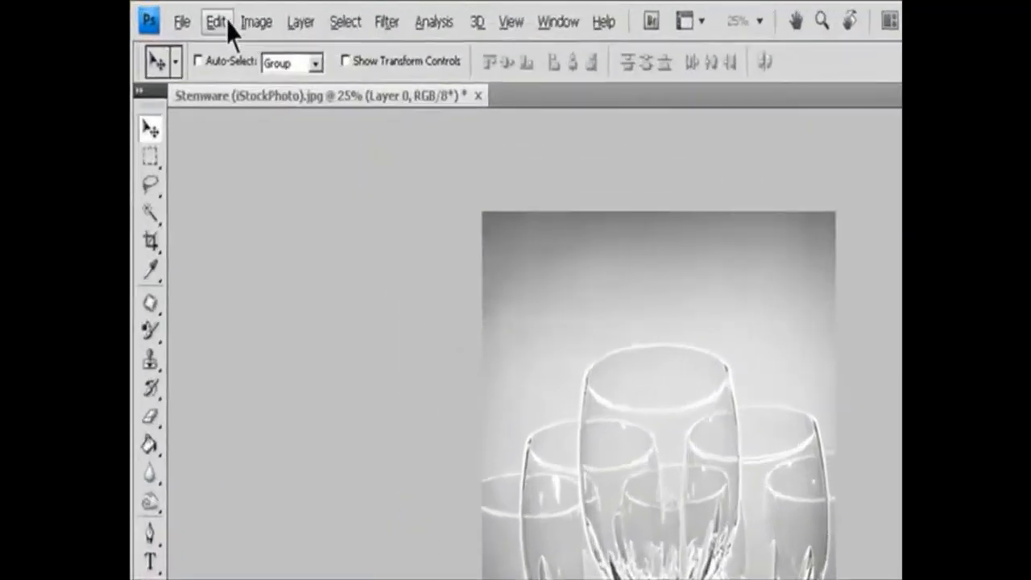
Fade the Accented Edges filter to 58% opacity using the Screen mode.
{"action": "left_click", "coordinate": [180, 14]}
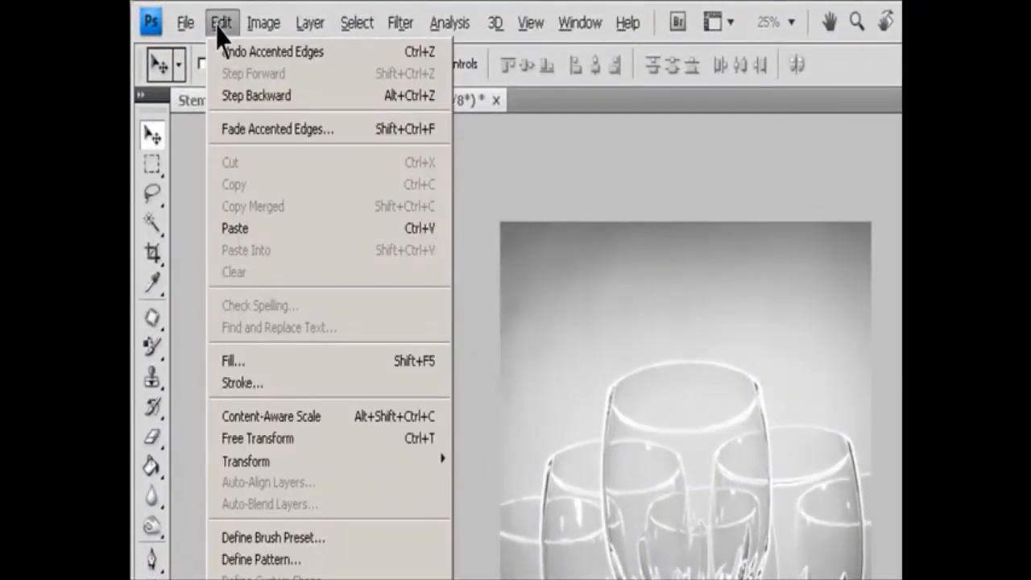
{"action": "left_click", "coordinate": [249, 133]}
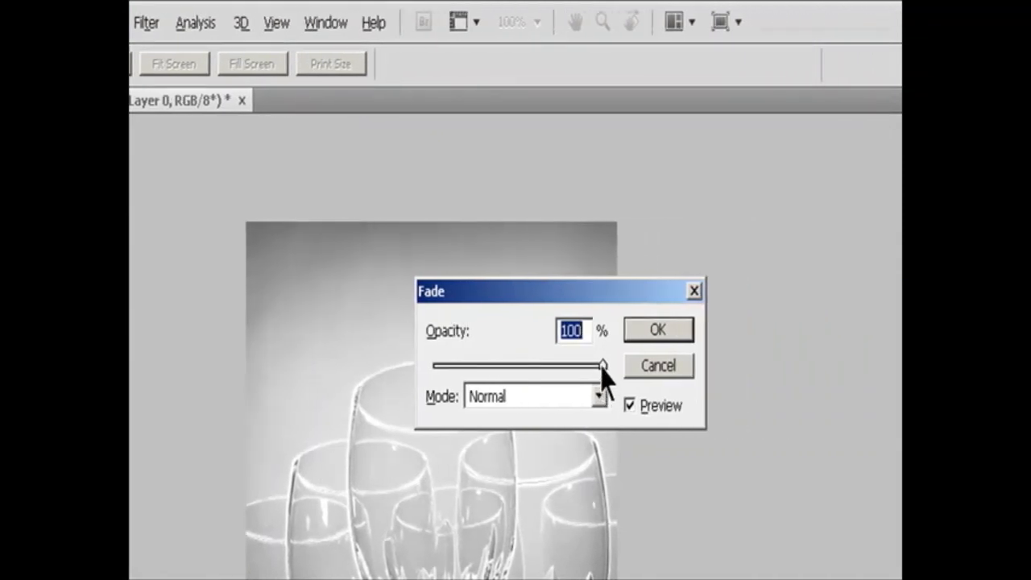
{"action": "left_click_drag", "start_coordinate": [606, 367], "coordinate": [562, 368]}
{"action": "left_click_drag", "start_coordinate": [559, 366], "coordinate": [533, 368]}
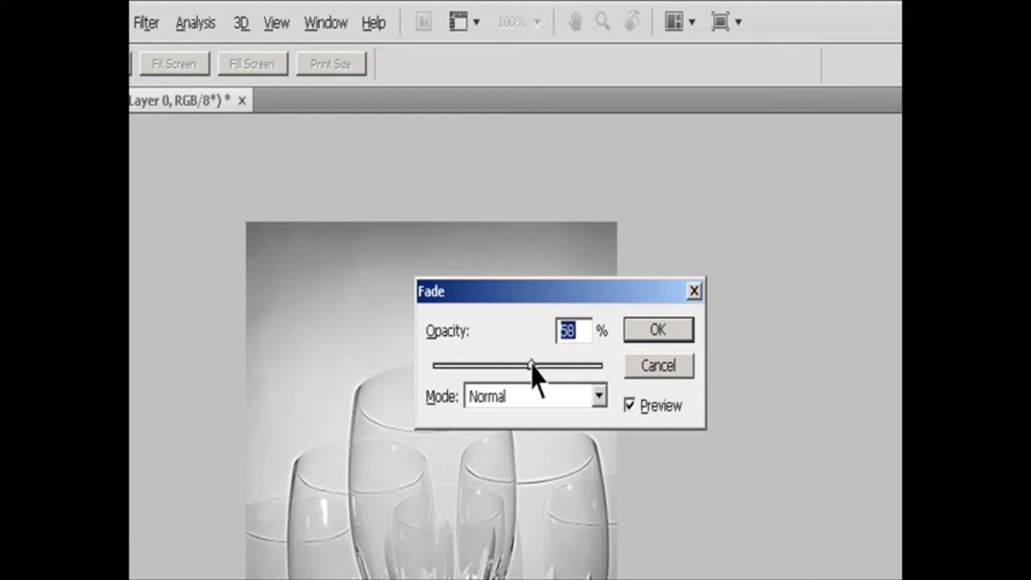
{"action": "left_click", "coordinate": [598, 398]}
{"action": "left_click", "coordinate": [530, 421]}
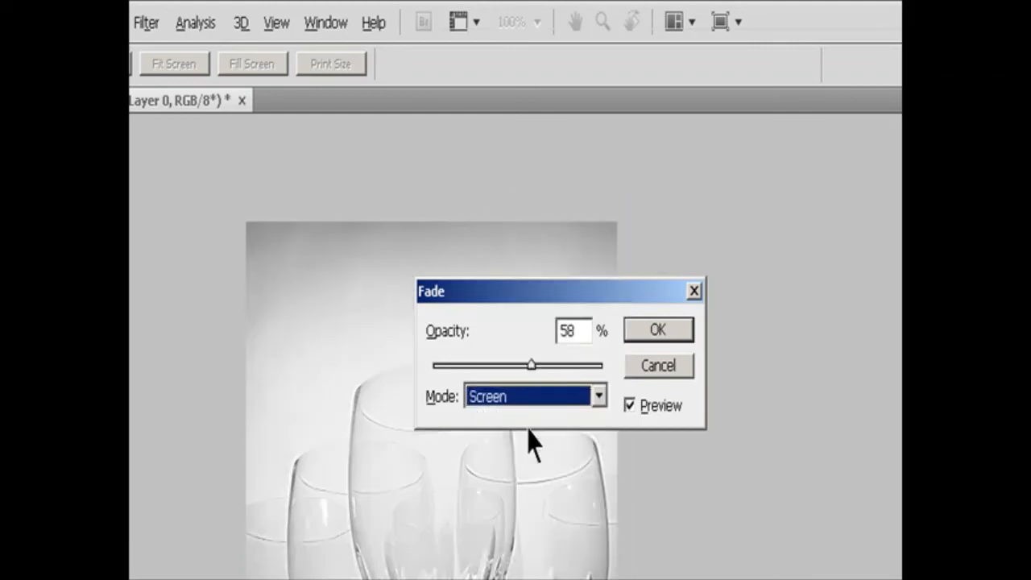
{"action": "left_click", "coordinate": [657, 332]}
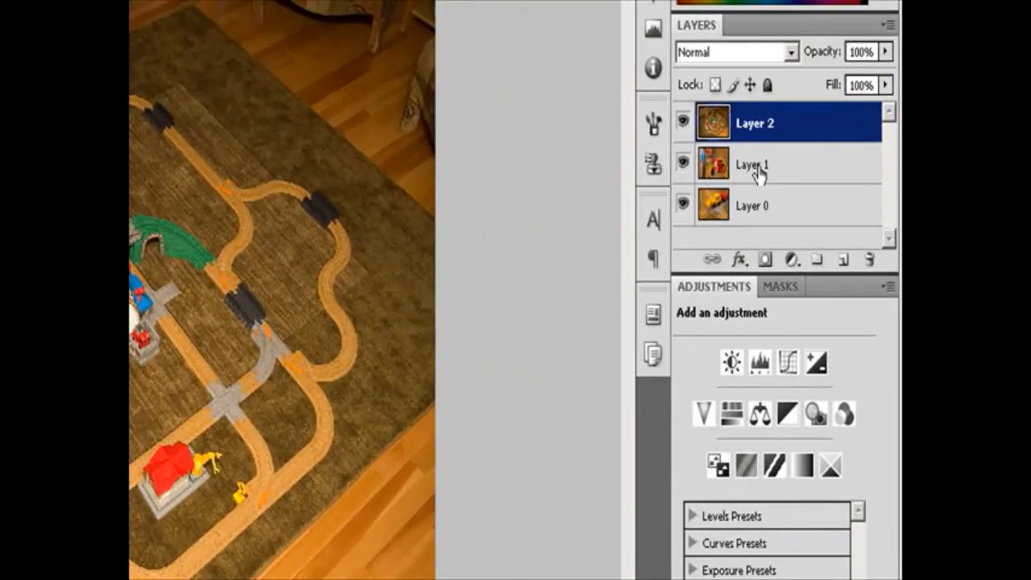
Add a vector mask to Layer 1 of the train track image.
{"action": "left_click", "coordinate": [758, 175]}
{"action": "left_click", "coordinate": [793, 288]}
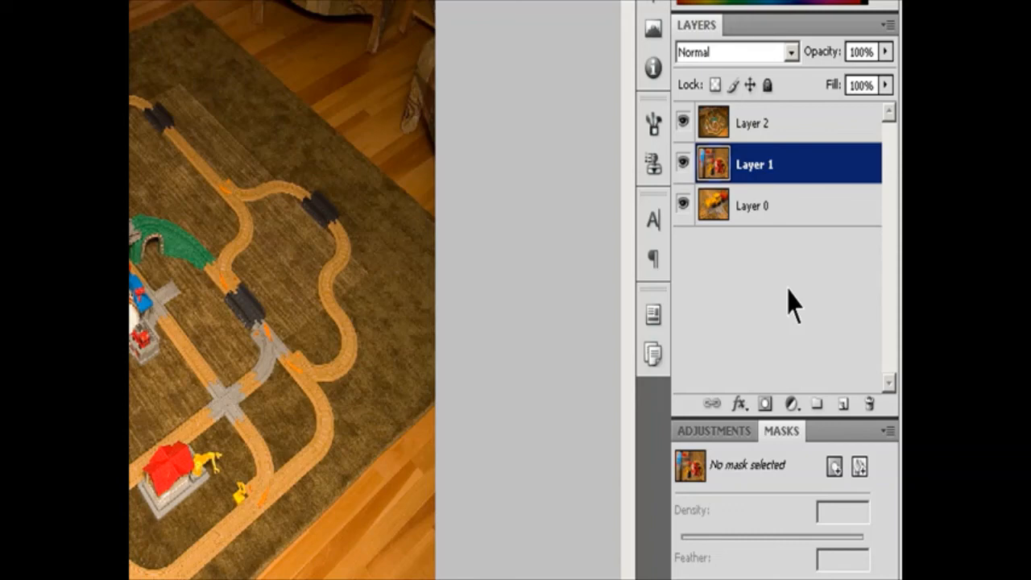
{"action": "left_click", "coordinate": [860, 467]}
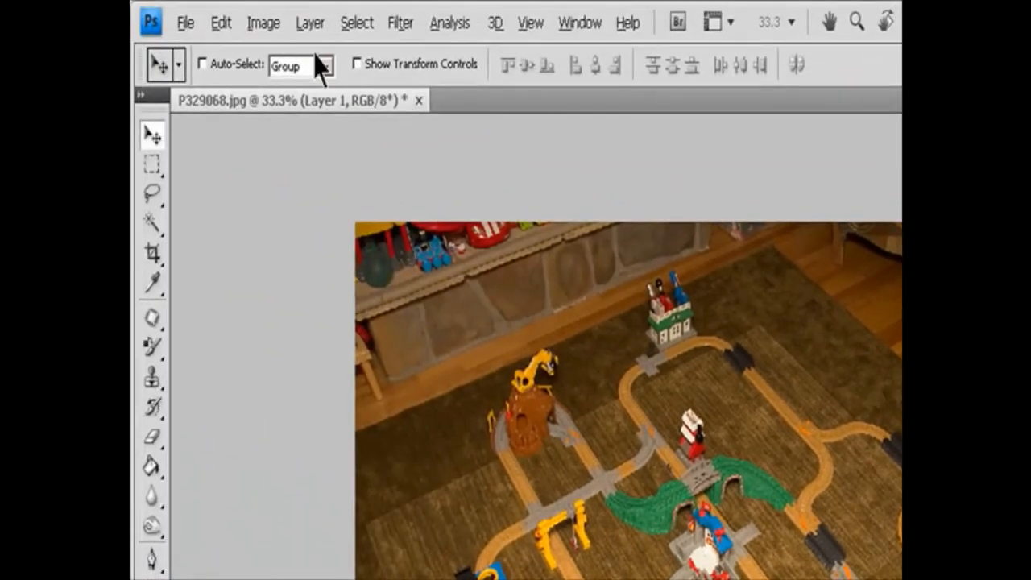
Add a Reveal All vector mask to Layer 1, and undo it.
{"action": "left_click", "coordinate": [309, 24]}
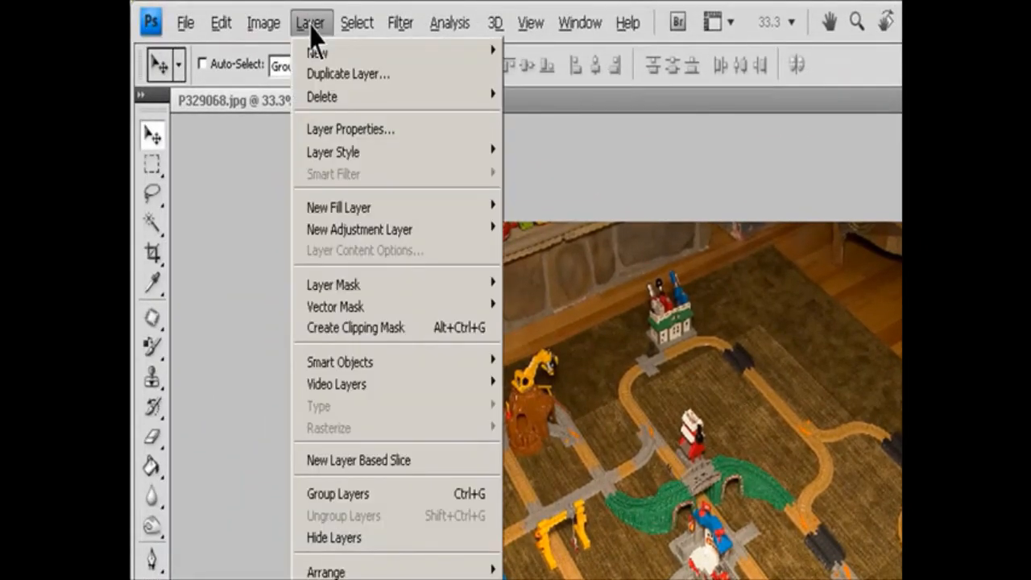
{"action": "mouse_move", "coordinate": [345, 318]}
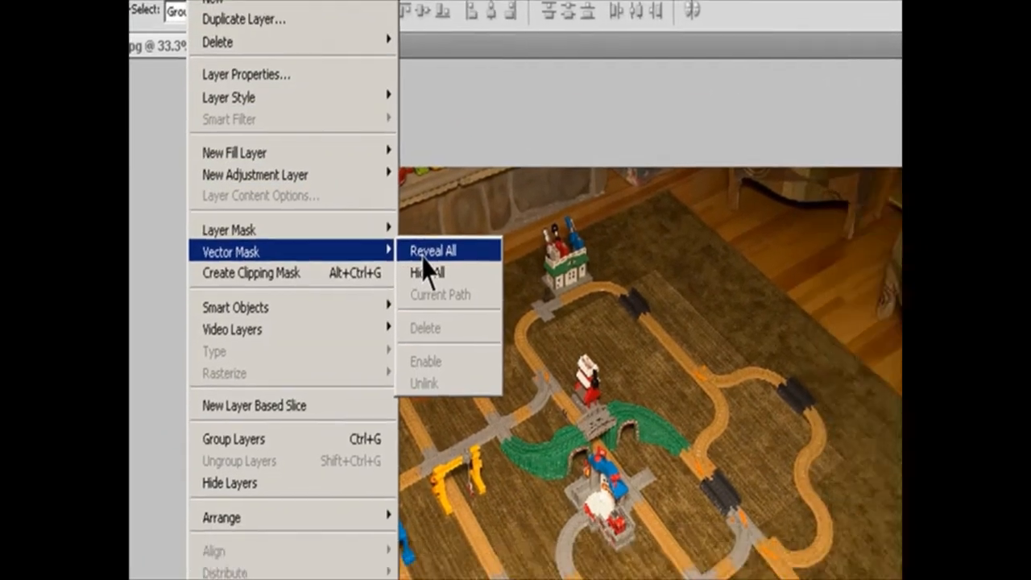
{"action": "left_click", "coordinate": [528, 310]}
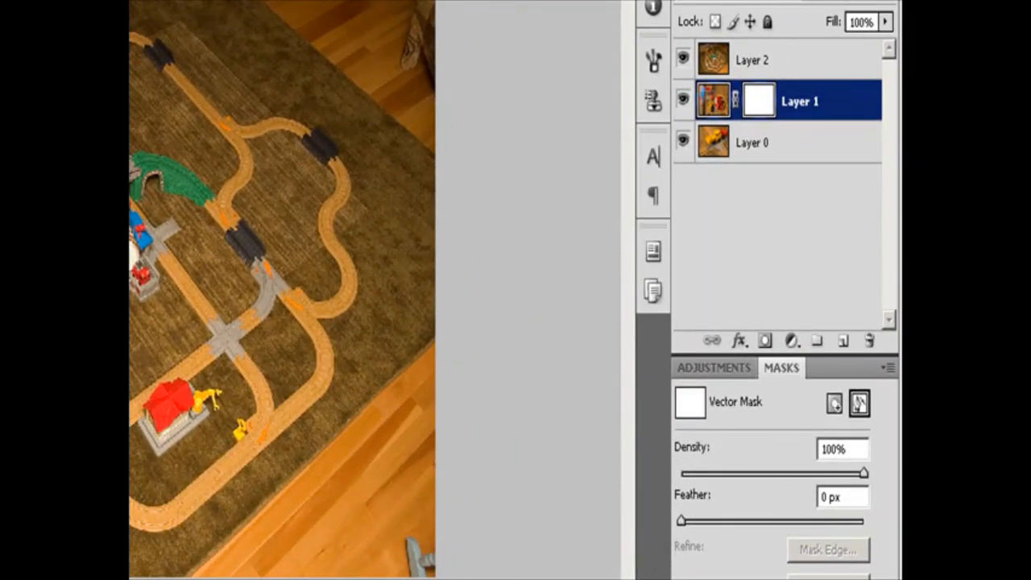
{"action": "key", "text": "ctrl+z"}
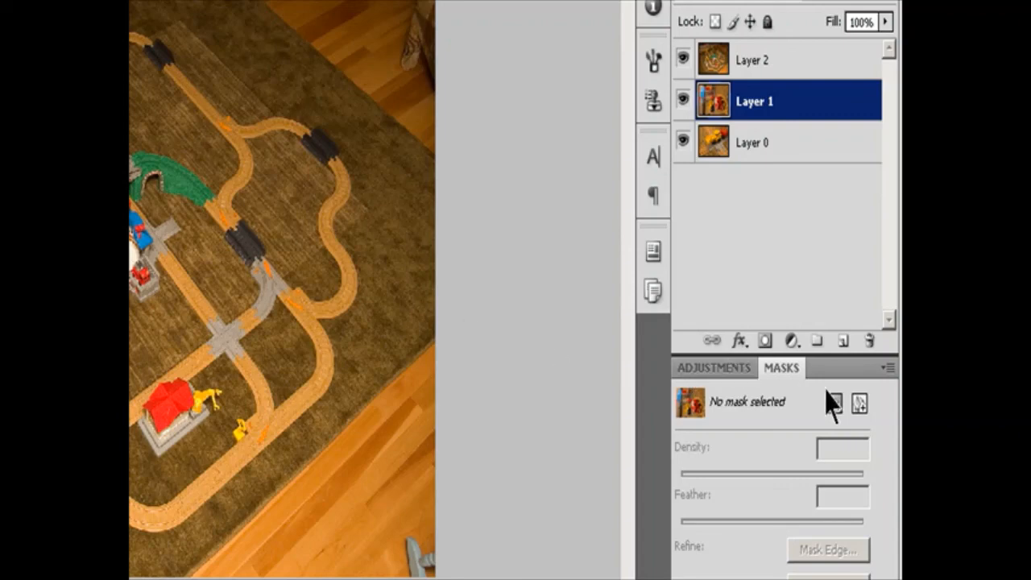
Add a Hide All vector mask to Layer 1.
{"action": "left_click", "coordinate": [859, 404]}
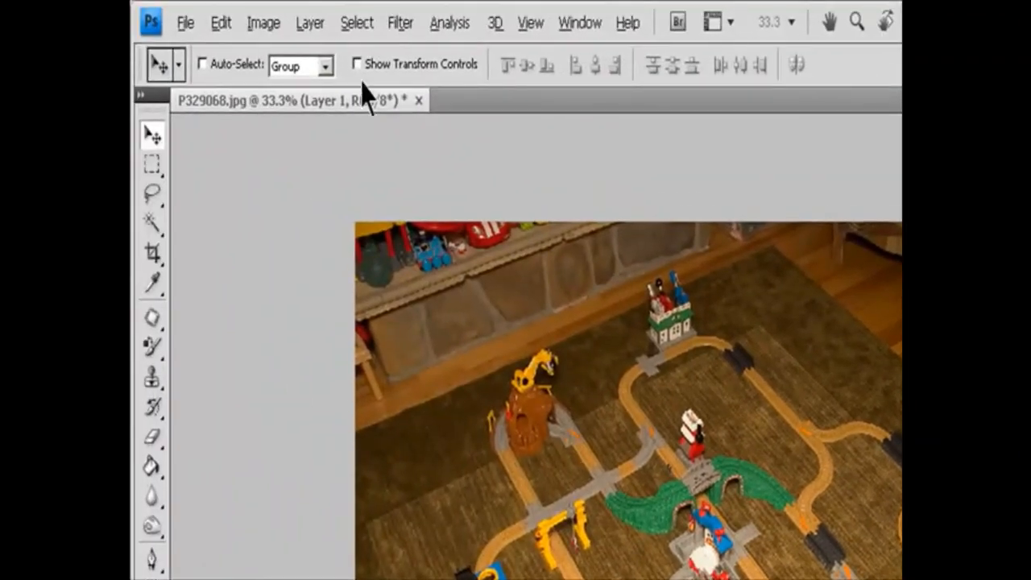
{"action": "left_click", "coordinate": [311, 24]}
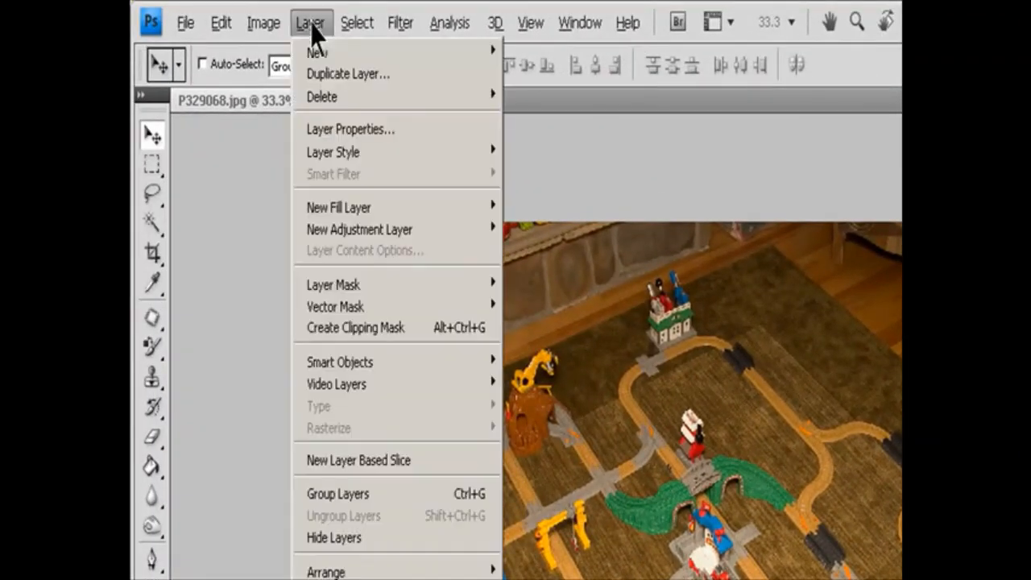
{"action": "mouse_move", "coordinate": [347, 313]}
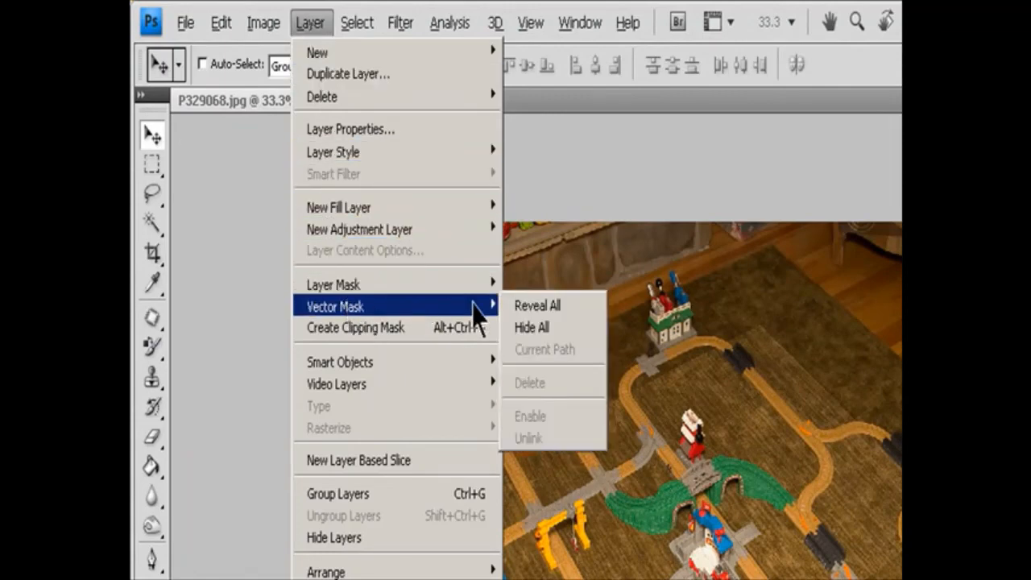
{"action": "left_click", "coordinate": [533, 327]}
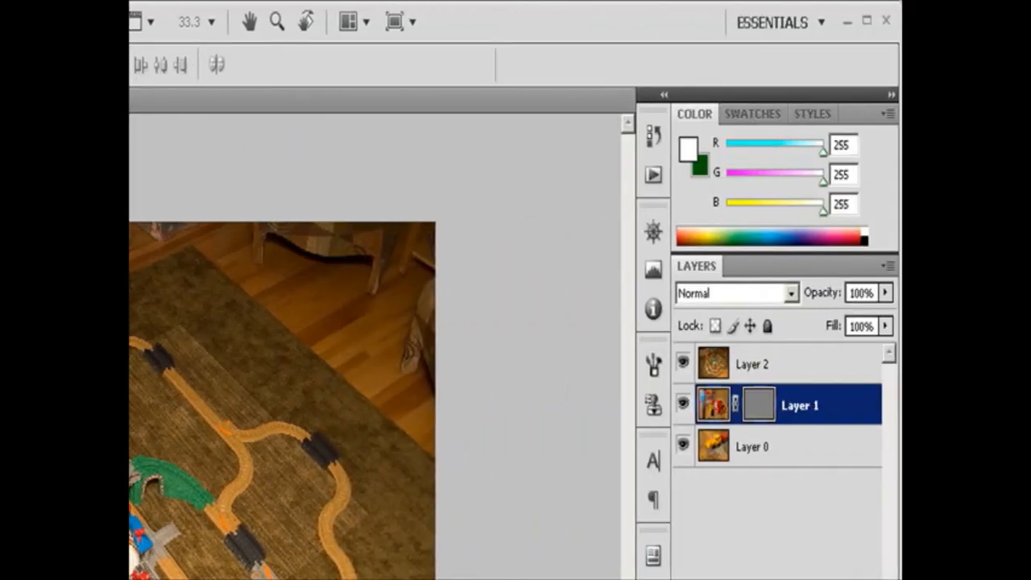
Draw a rectangle around the train track in Layer 1's vector mask, and toggle the layer's visibility off and on.
{"action": "key", "text": "u"}
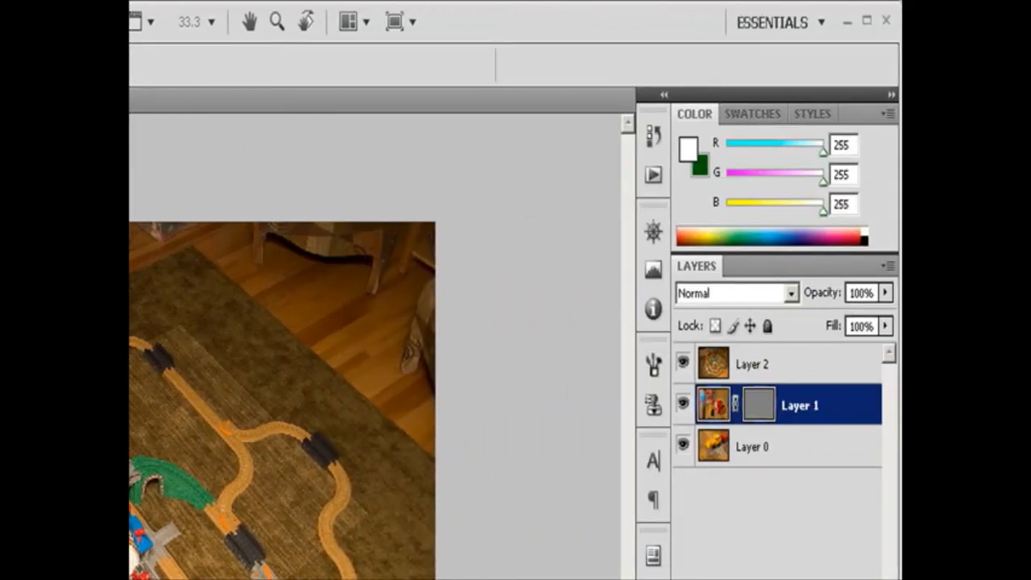
{"action": "left_click_drag", "start_coordinate": [202, 247], "coordinate": [573, 542]}
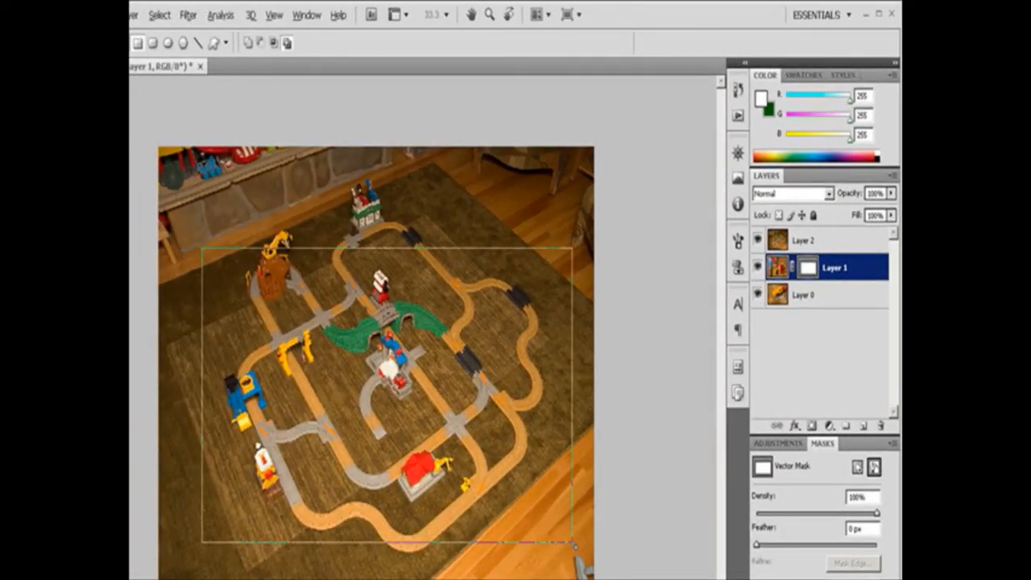
{"action": "left_click", "coordinate": [757, 269]}
{"action": "left_click", "coordinate": [758, 269]}
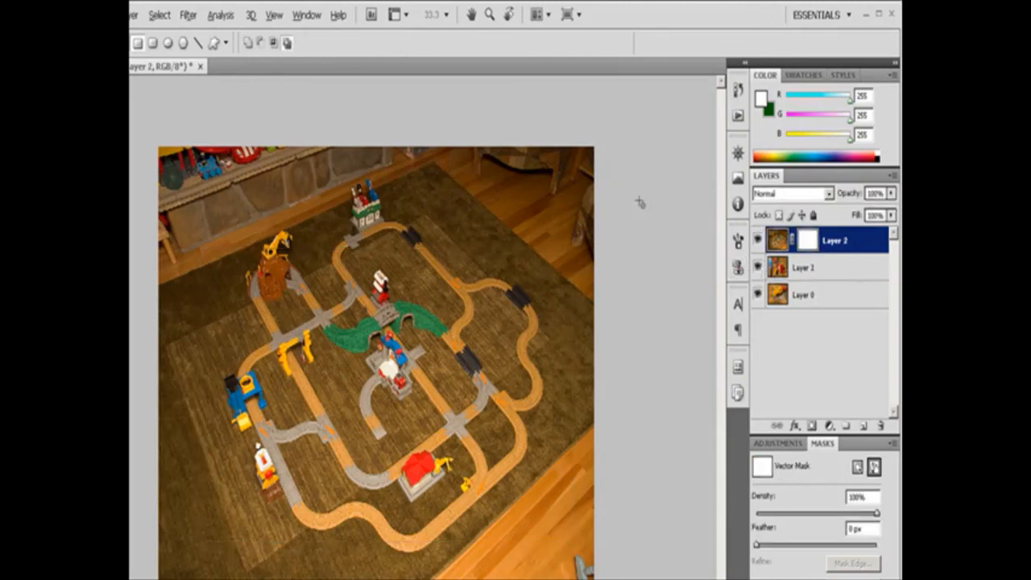
Draw a rectangle around most of the train track in Layer 2's vector mask, feather it 37 px, and deselect the mask.
{"action": "left_click_drag", "start_coordinate": [186, 213], "coordinate": [581, 561]}
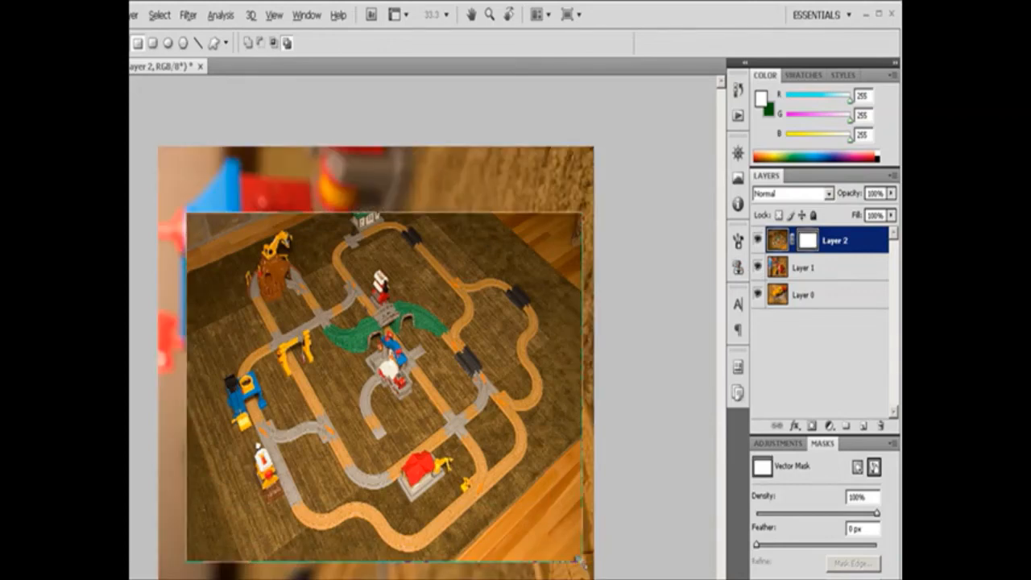
{"action": "left_click", "coordinate": [874, 468]}
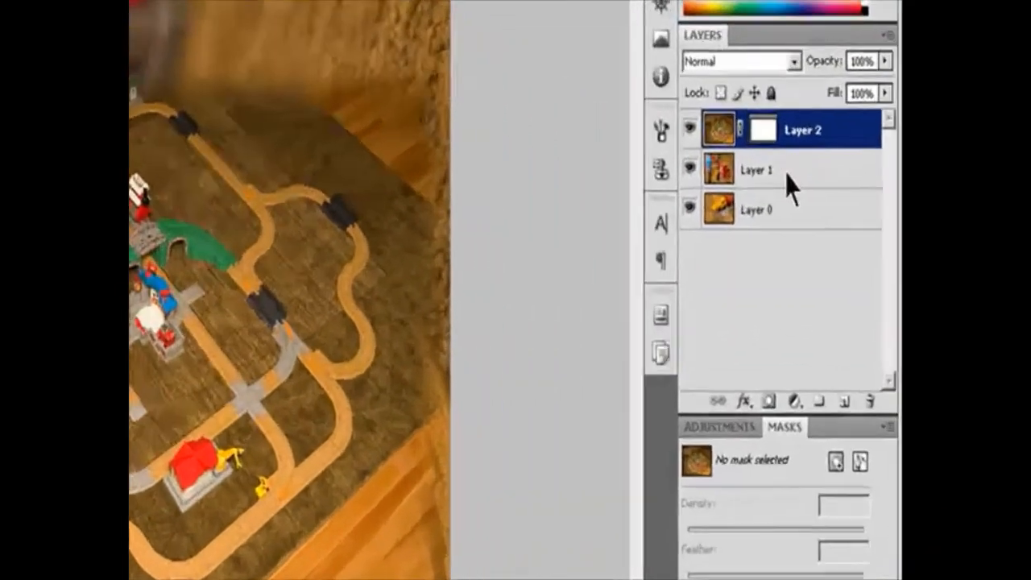
Select Layer 2's vector mask and set its feather to 10 px and its density to 76%.
{"action": "left_click", "coordinate": [836, 228]}
{"action": "left_click", "coordinate": [790, 127]}
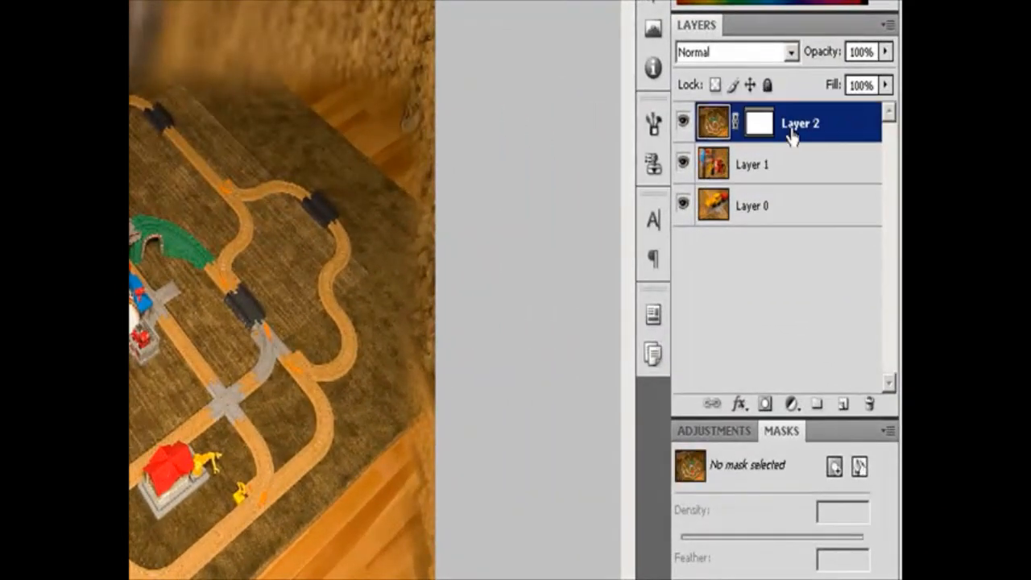
{"action": "left_click", "coordinate": [757, 124]}
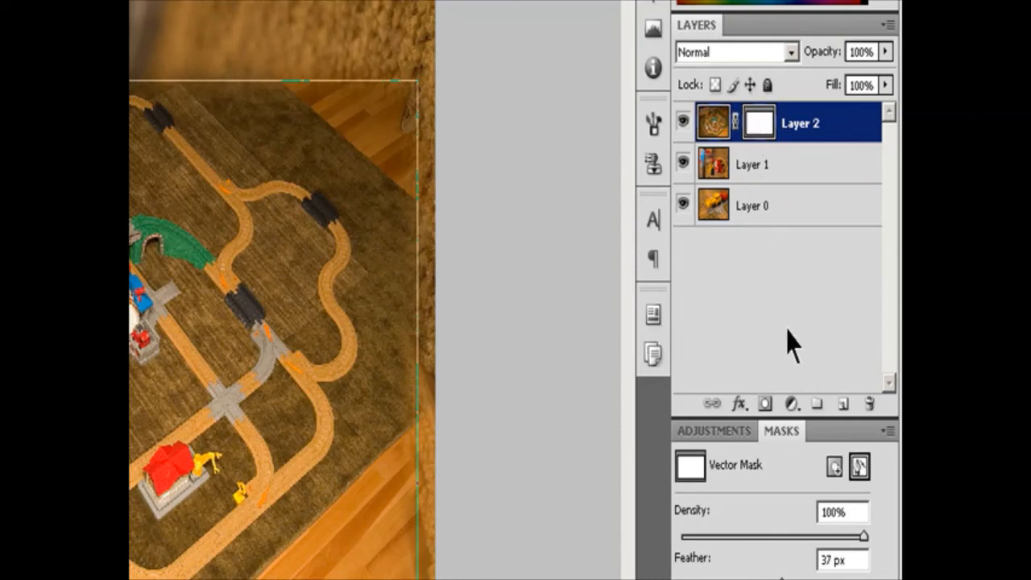
{"action": "left_click", "coordinate": [860, 470]}
{"action": "left_click", "coordinate": [859, 468]}
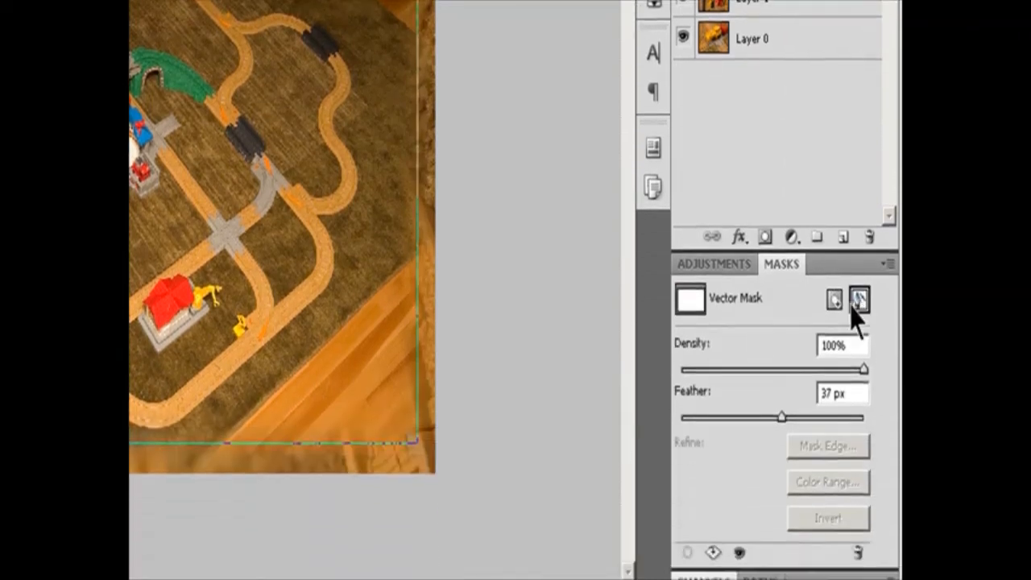
{"action": "left_click_drag", "start_coordinate": [780, 387], "coordinate": [707, 390]}
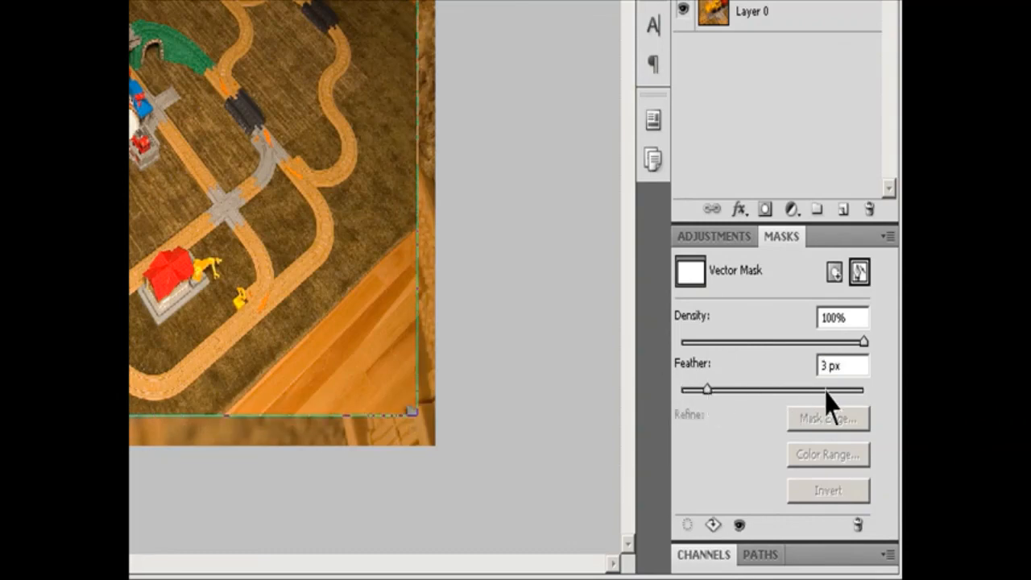
{"action": "type", "text": "10"}
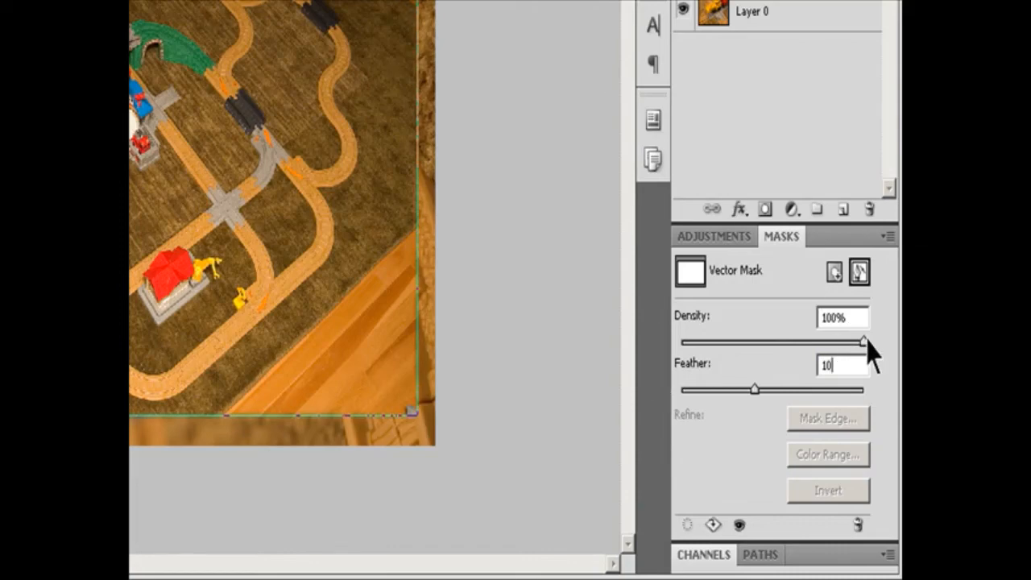
{"action": "left_click_drag", "start_coordinate": [861, 342], "coordinate": [822, 345]}
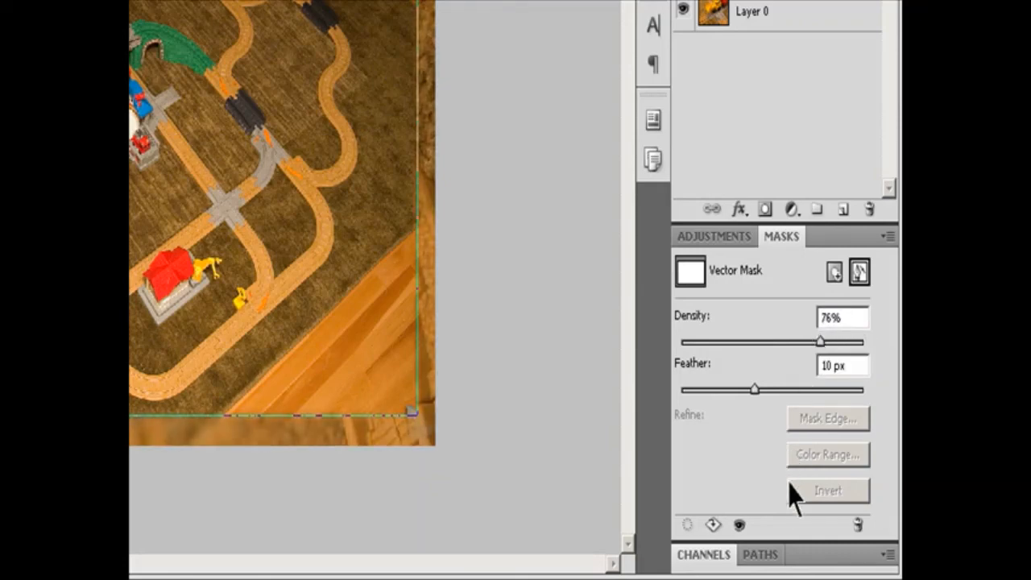
Show the paths, and switch the active selection between Layer 1, Layer 2's image and Layer 2's vector mask.
{"action": "left_click", "coordinate": [764, 556]}
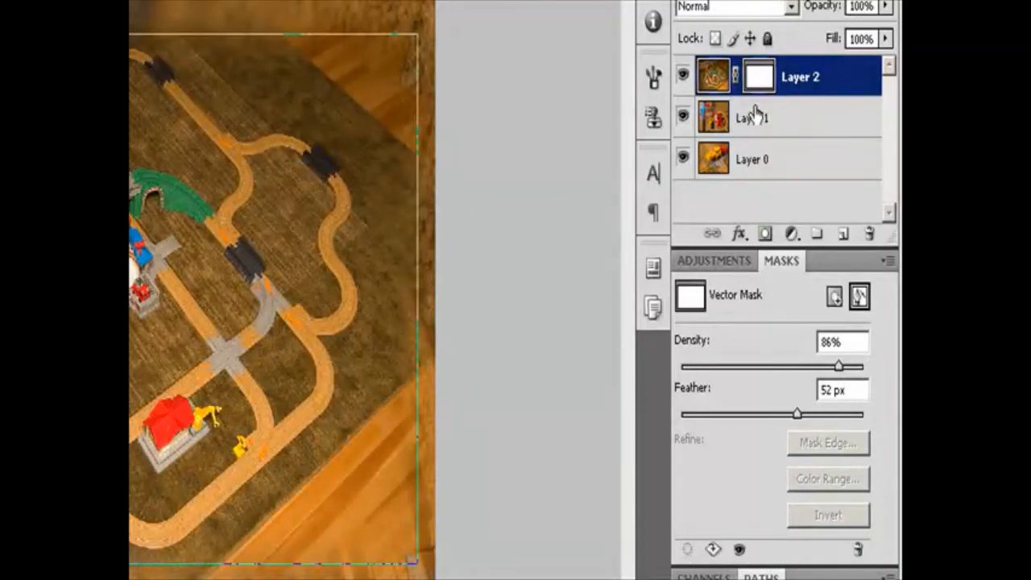
{"action": "left_click", "coordinate": [775, 133]}
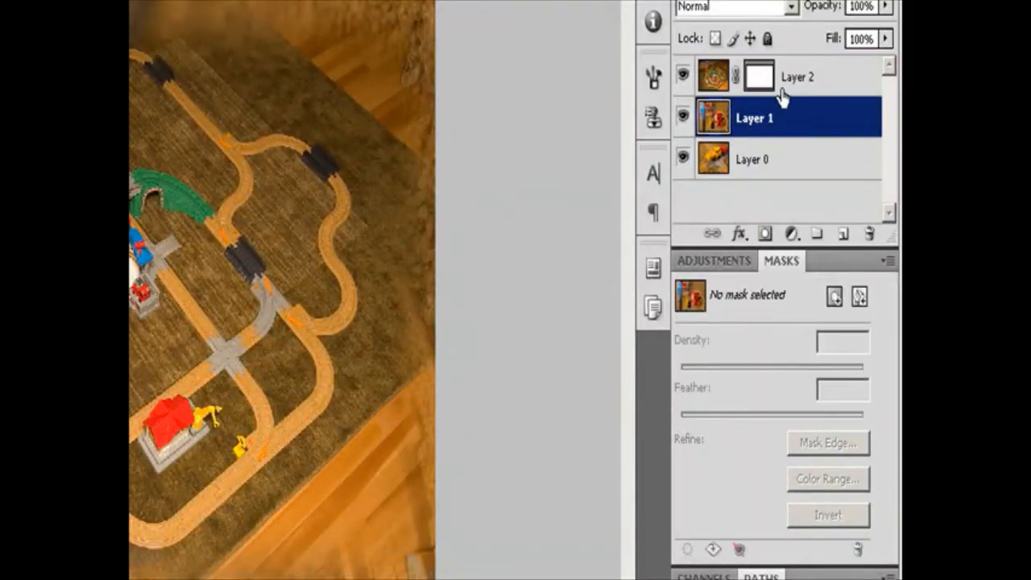
{"action": "left_click", "coordinate": [755, 89]}
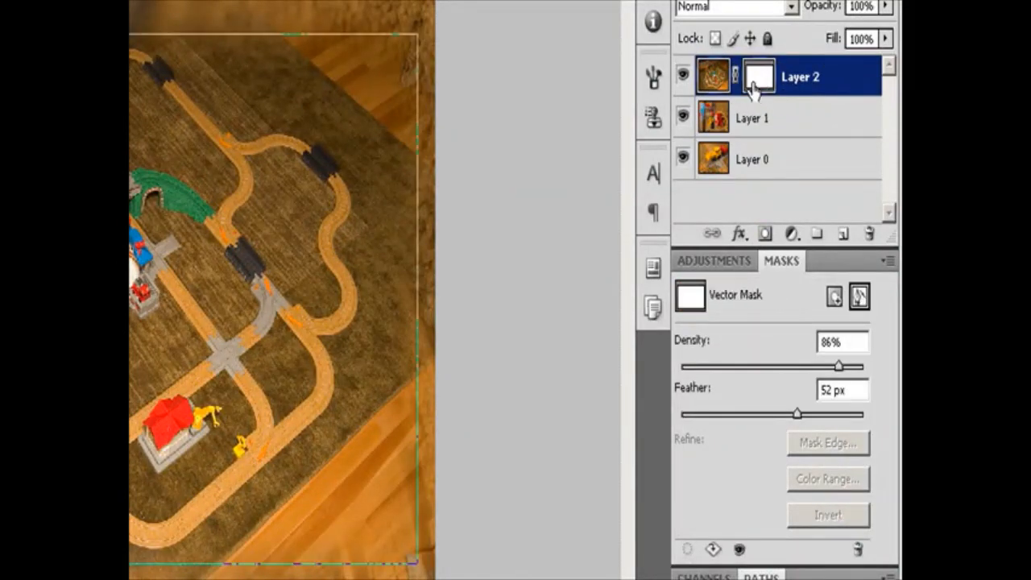
{"action": "left_click", "coordinate": [860, 299]}
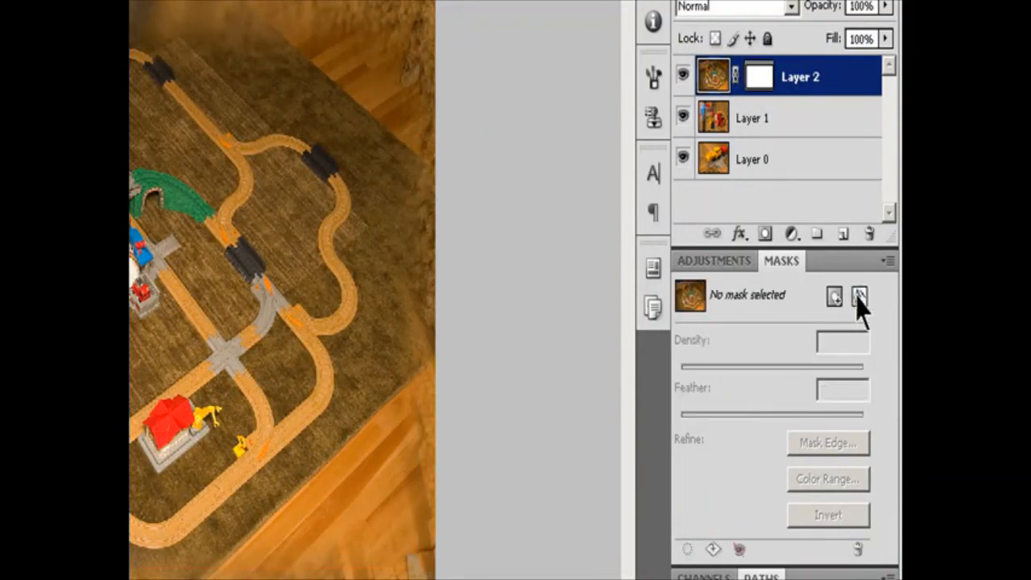
{"action": "left_click", "coordinate": [860, 299]}
{"action": "left_click", "coordinate": [859, 549]}
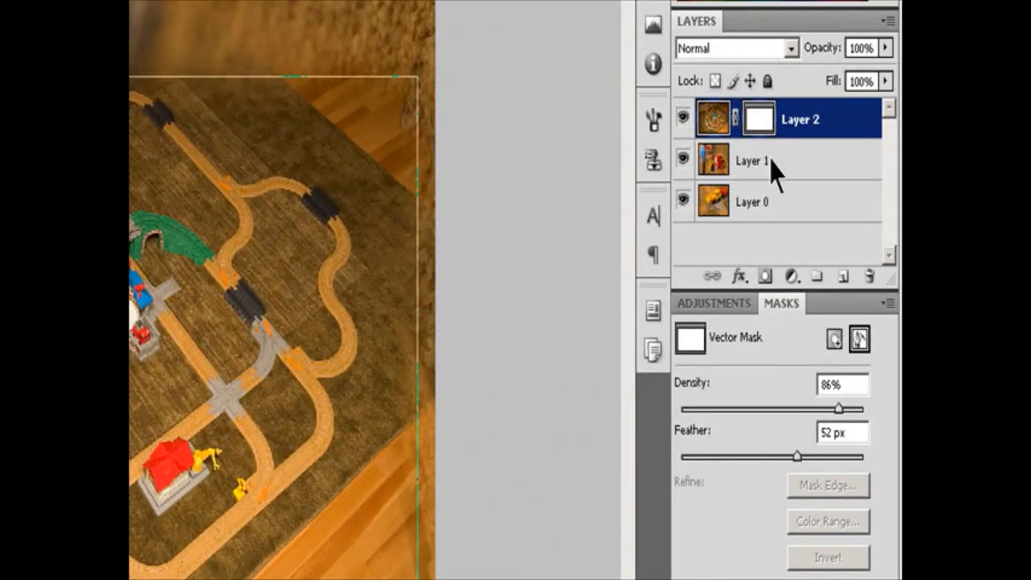
{"action": "left_click", "coordinate": [767, 161]}
{"action": "left_click", "coordinate": [784, 133]}
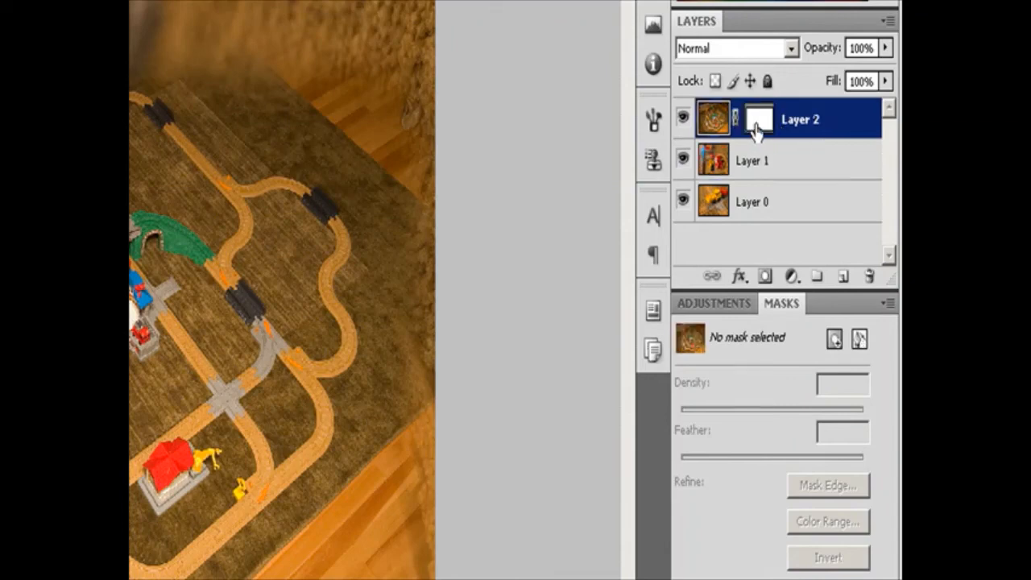
{"action": "left_click", "coordinate": [757, 132]}
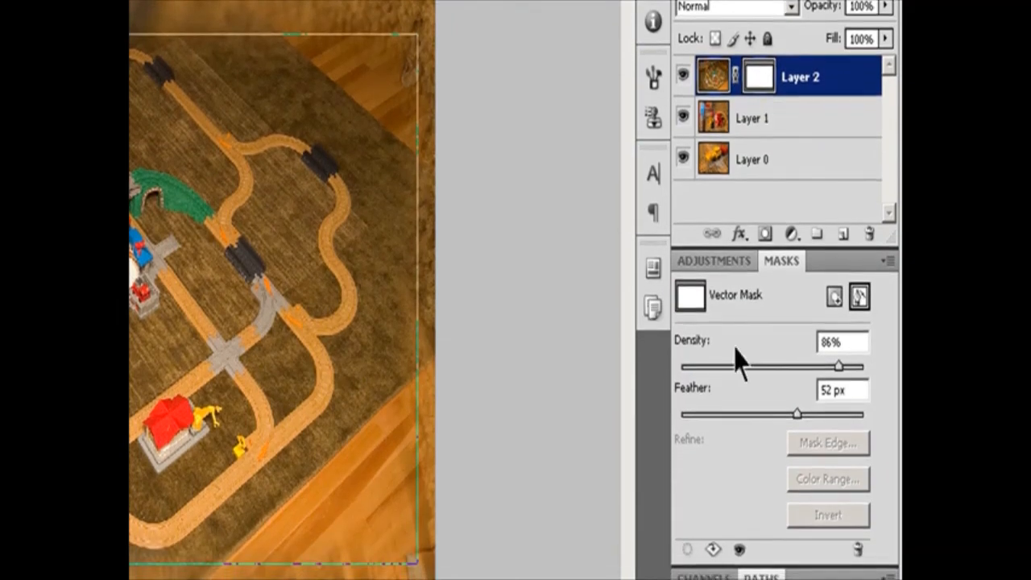
Turn Layer 2's vector mask off and on twice to compare the image with and without it.
{"action": "left_click", "coordinate": [739, 549]}
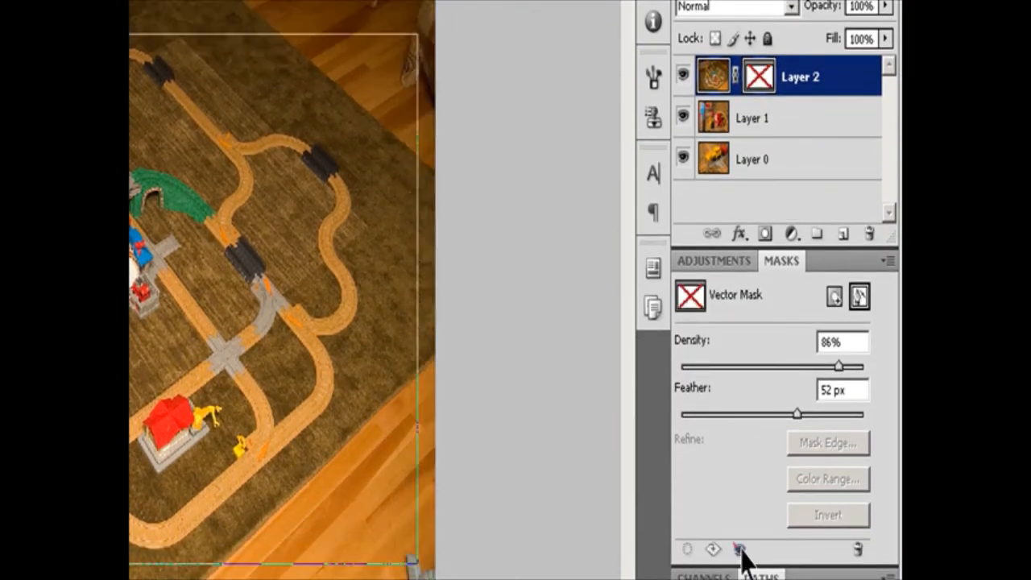
{"action": "left_click", "coordinate": [739, 550]}
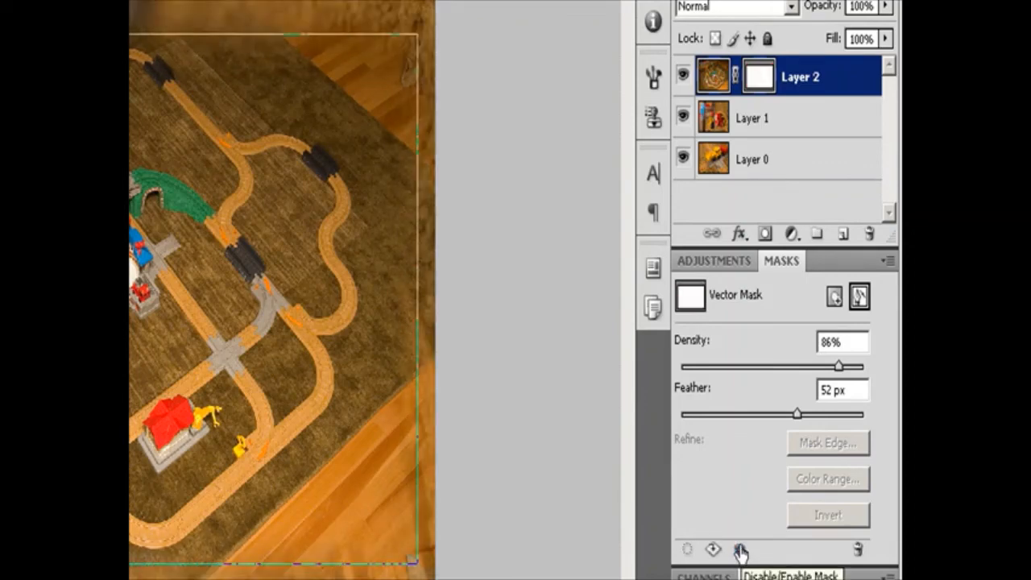
{"action": "left_click", "coordinate": [759, 79], "text": "shift"}
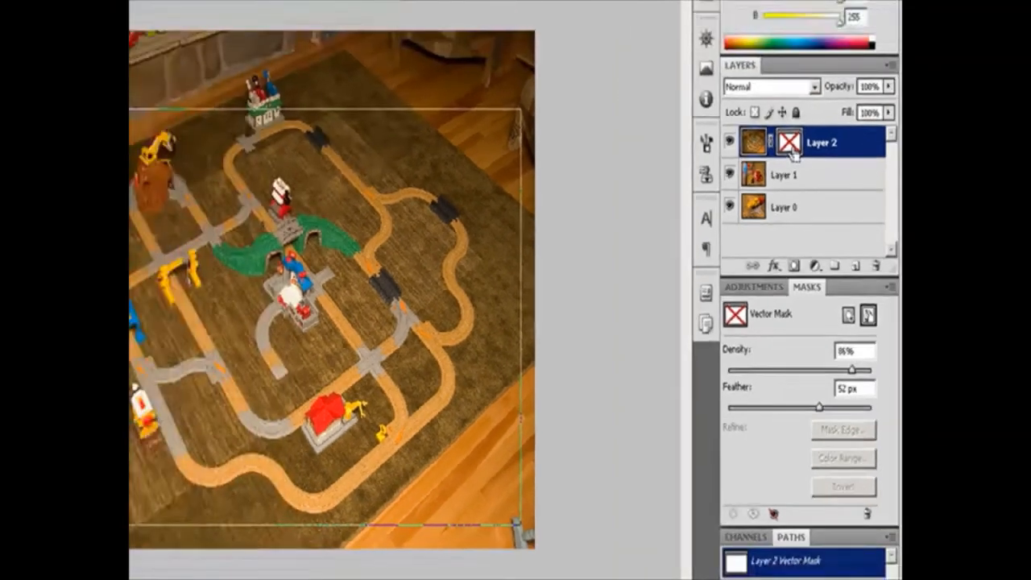
{"action": "left_click", "coordinate": [759, 79], "text": "shift"}
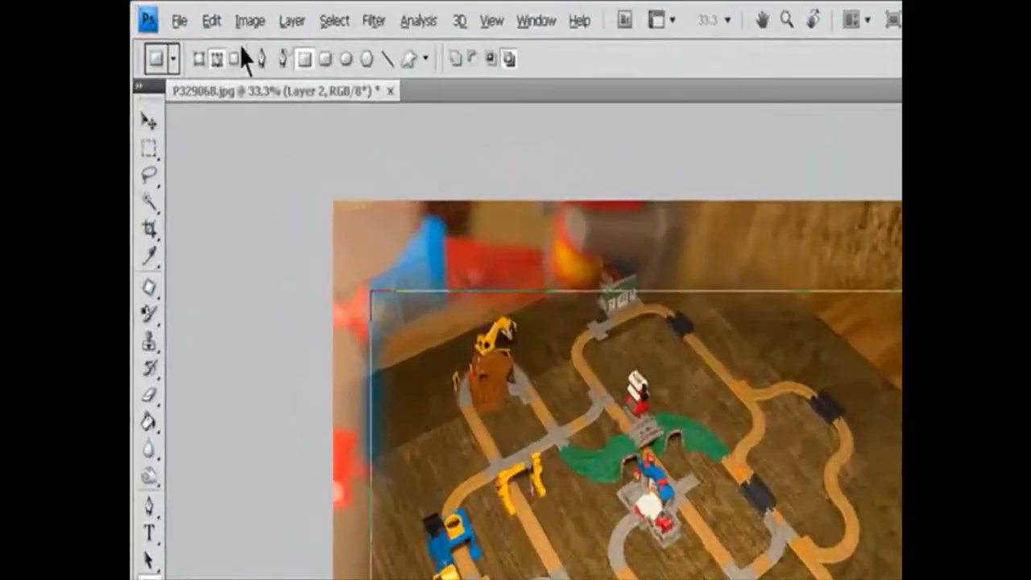
Apply the Vector Mask Disable command to Layer 2, and re-enable the mask from its thumbnail.
{"action": "left_click", "coordinate": [232, 13]}
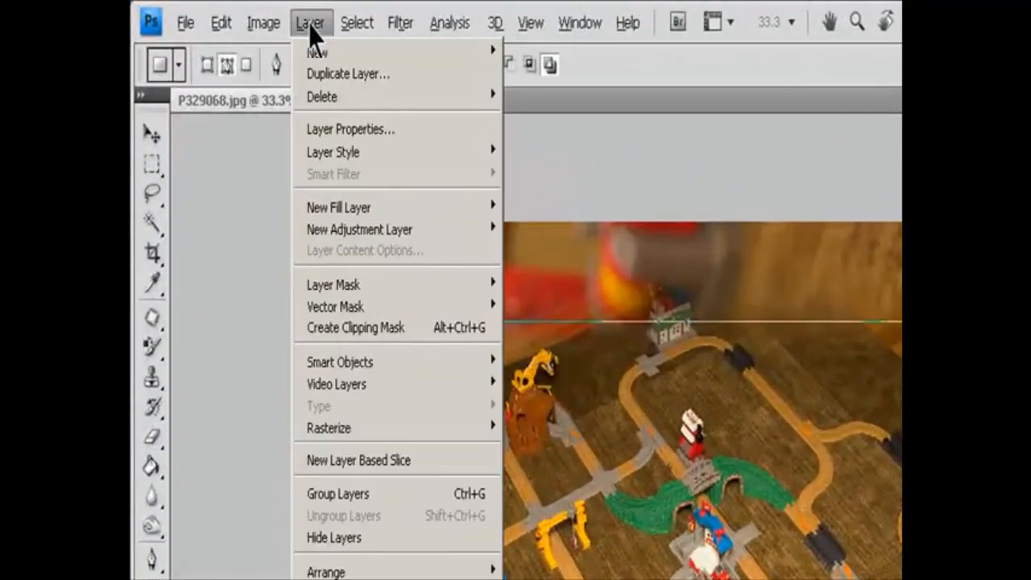
{"action": "mouse_move", "coordinate": [359, 310]}
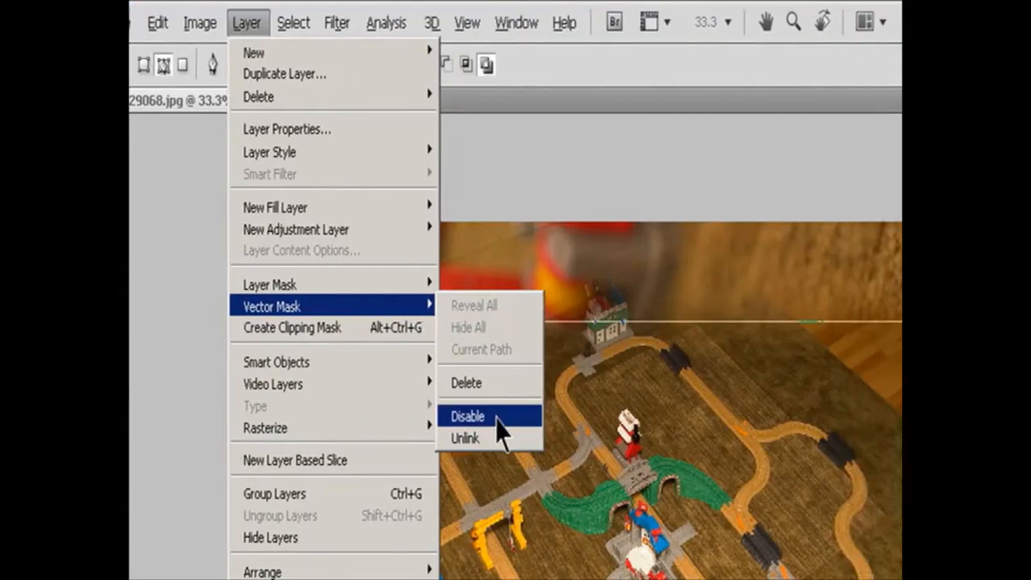
{"action": "left_click", "coordinate": [533, 416]}
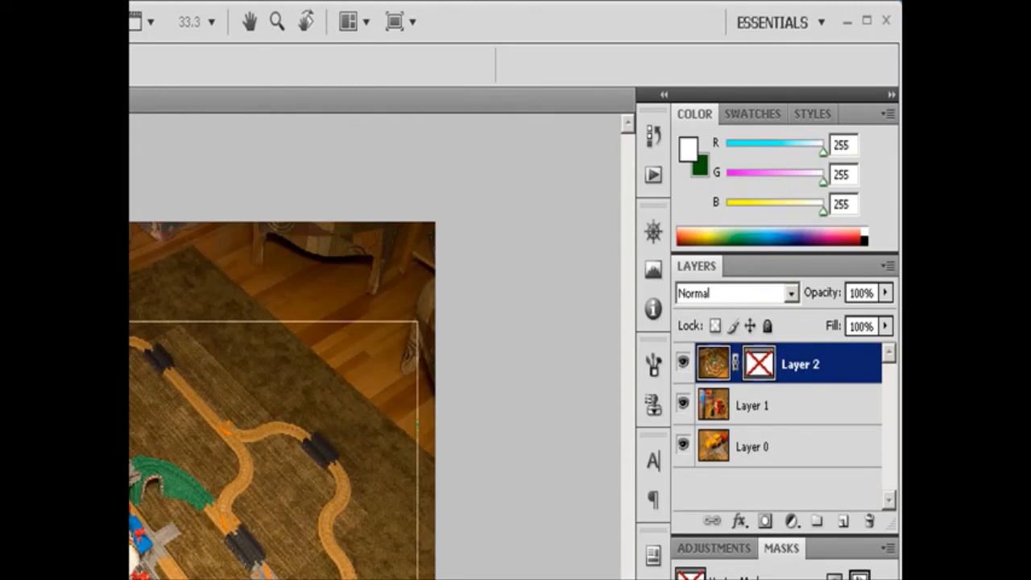
{"action": "left_click", "coordinate": [759, 364], "text": "shift"}
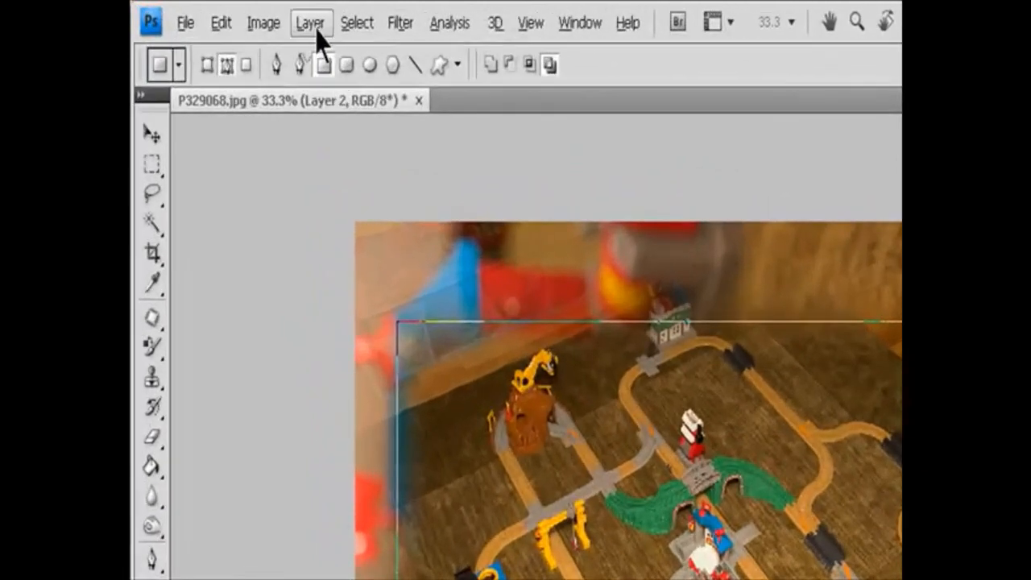
Rasterize Layer 2's vector mask, and revert Layer 2 to its unmasked state.
{"action": "left_click", "coordinate": [231, 13]}
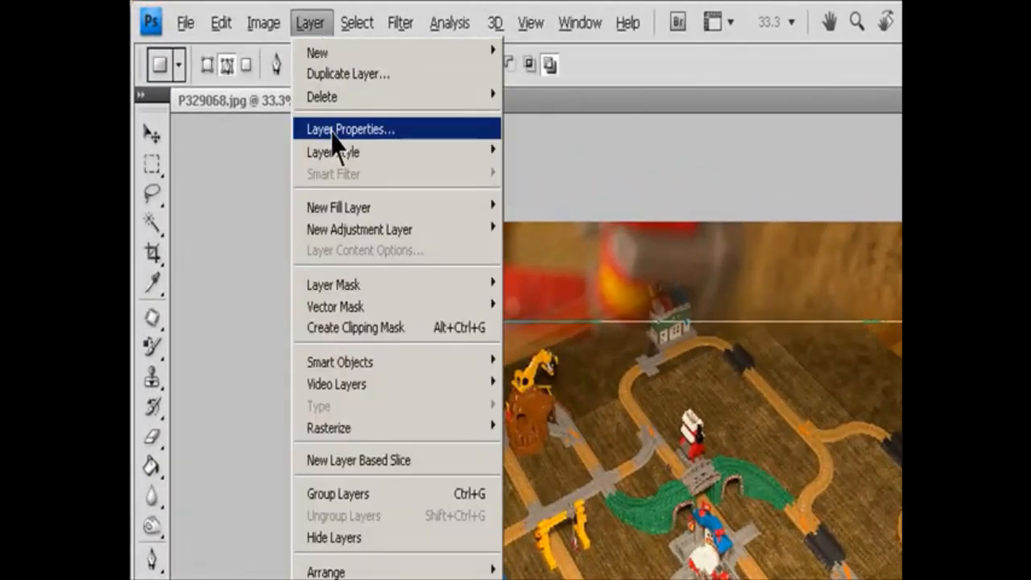
{"action": "mouse_move", "coordinate": [386, 437]}
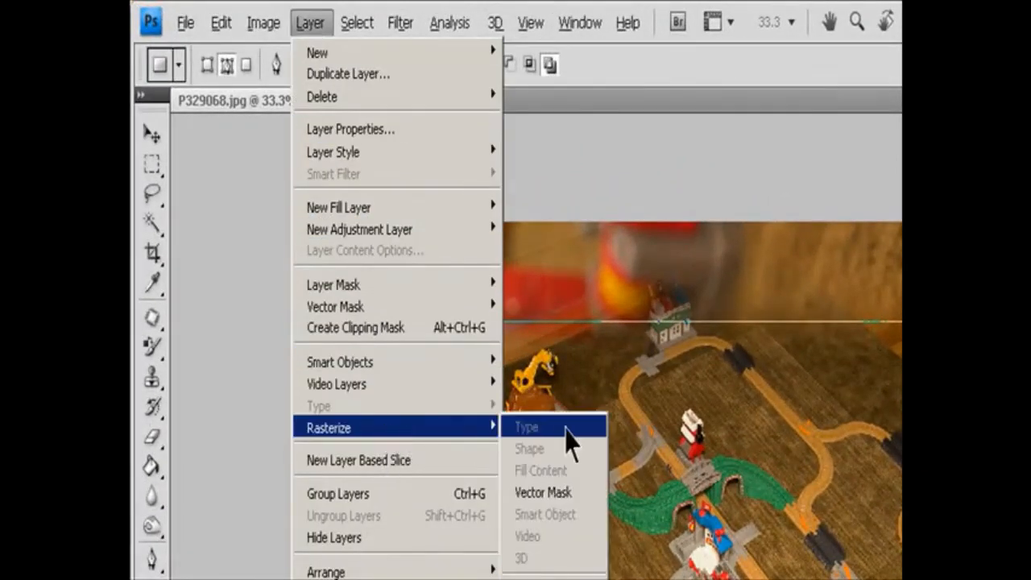
{"action": "left_click", "coordinate": [569, 495]}
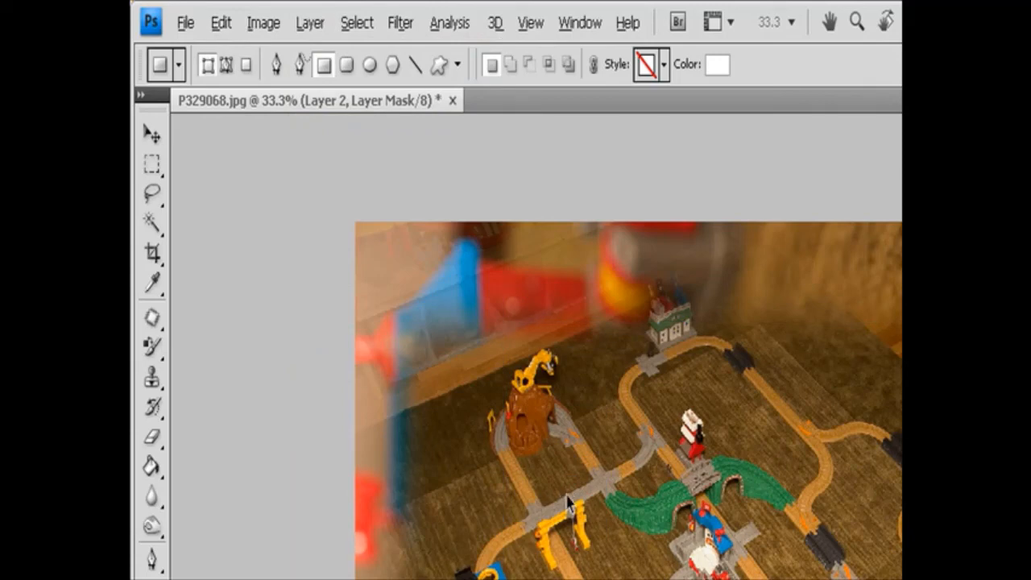
{"action": "key", "text": "ctrl+z"}
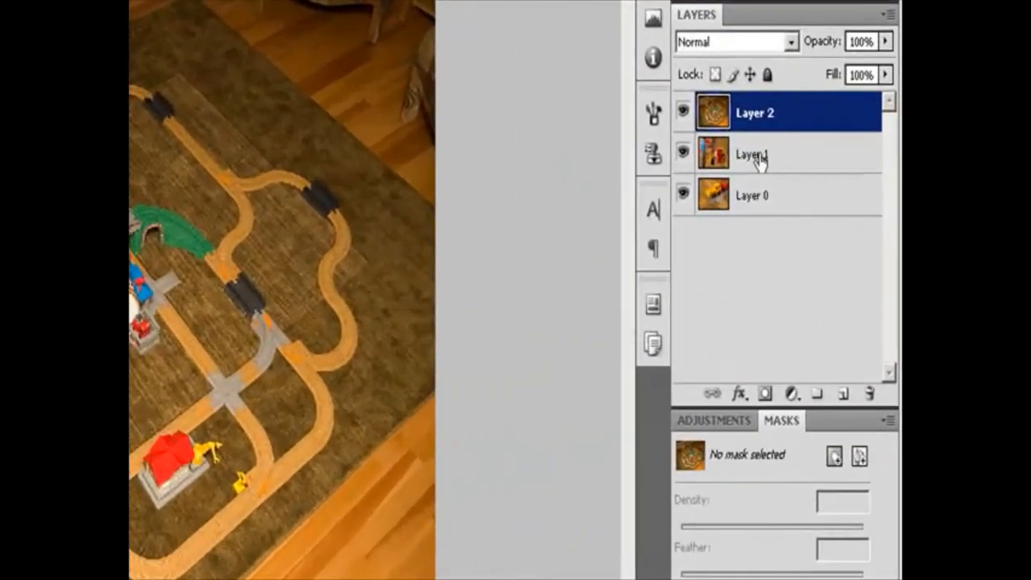
Select Layer 1 and Layer 2 in turn, try a white pixel mask on Layer 2, and undo it.
{"action": "left_click", "coordinate": [814, 225]}
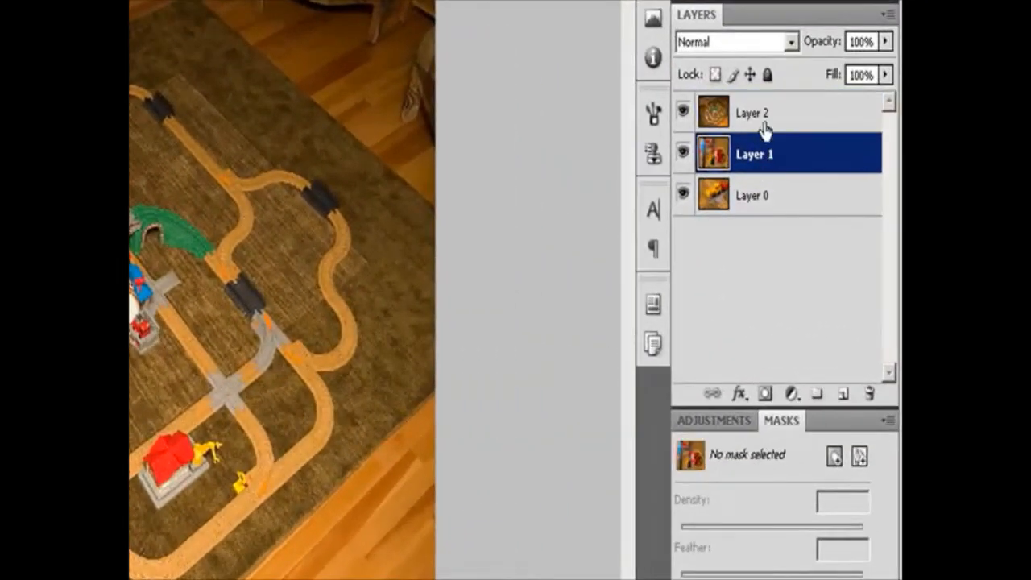
{"action": "left_click", "coordinate": [815, 201]}
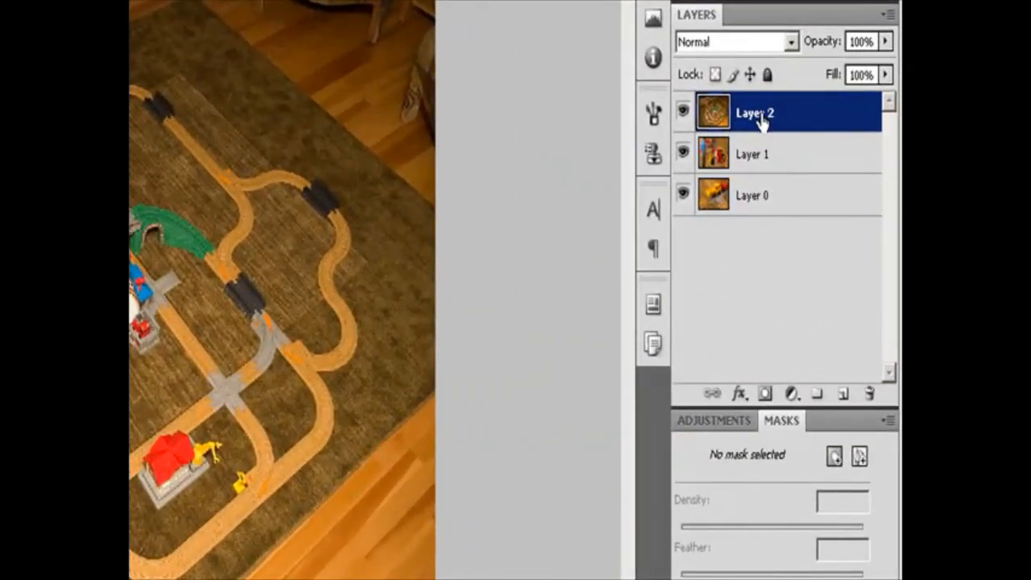
{"action": "left_click", "coordinate": [834, 457]}
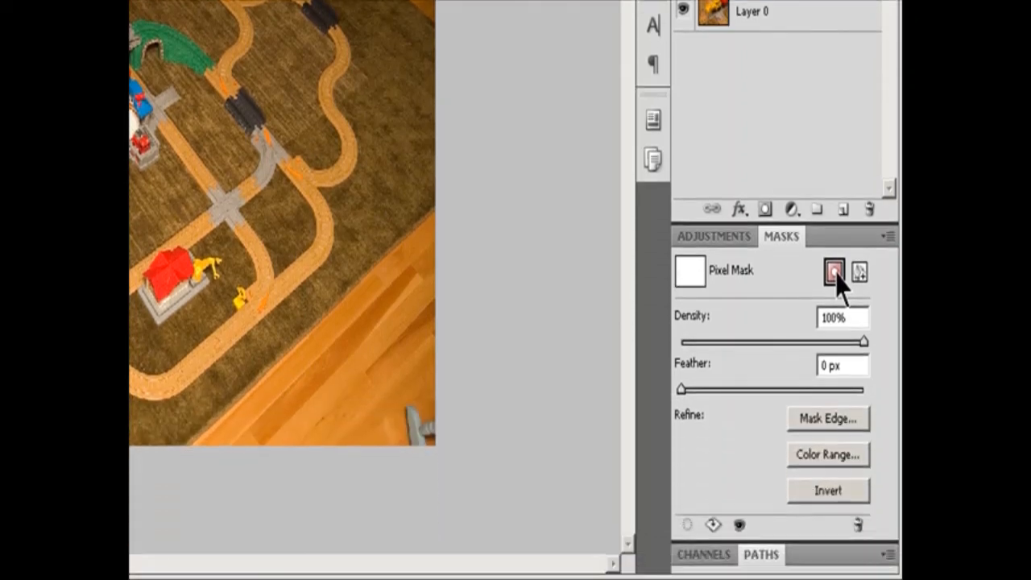
{"action": "left_click", "coordinate": [834, 342]}
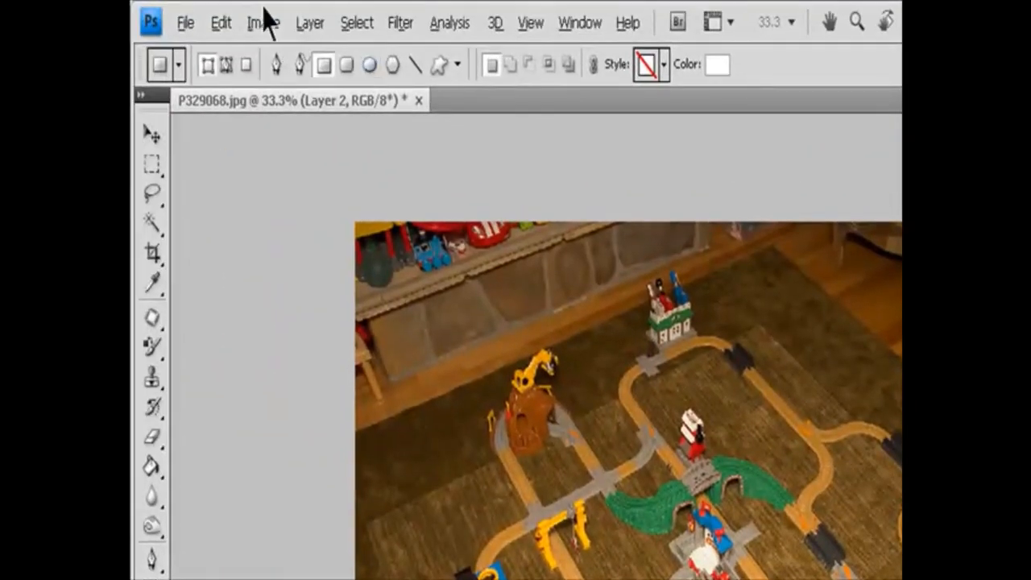
Apply the Layer Mask Reveal All command to Layer 2, undo it, and add a white pixel mask instead.
{"action": "left_click", "coordinate": [310, 21]}
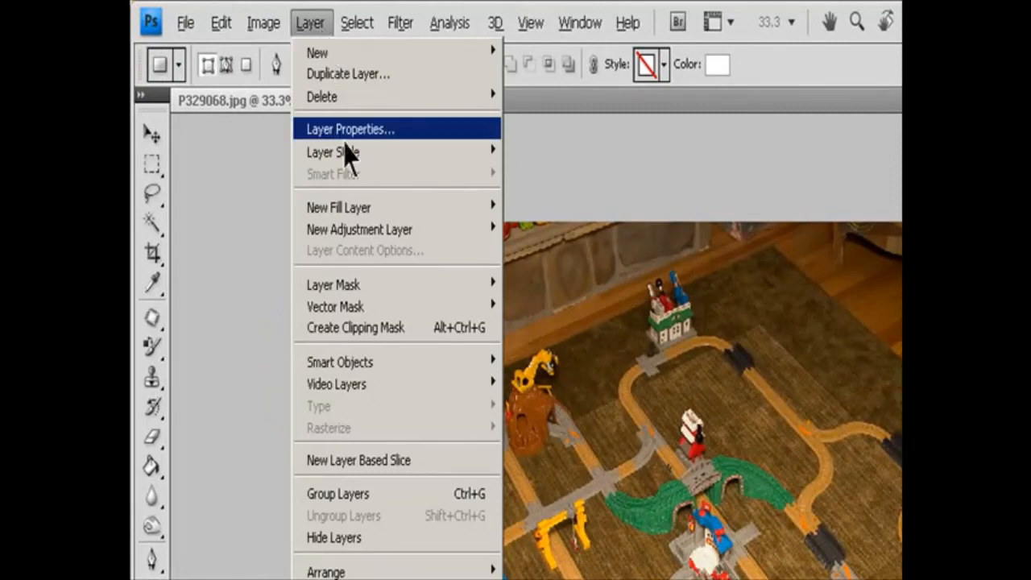
{"action": "mouse_move", "coordinate": [368, 288]}
{"action": "left_click", "coordinate": [510, 287]}
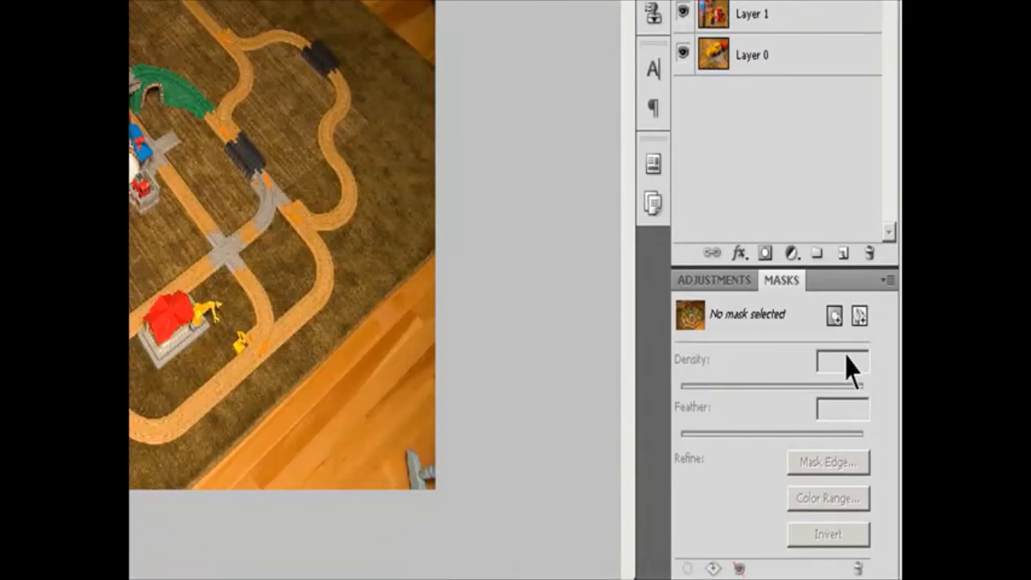
{"action": "left_click", "coordinate": [835, 317]}
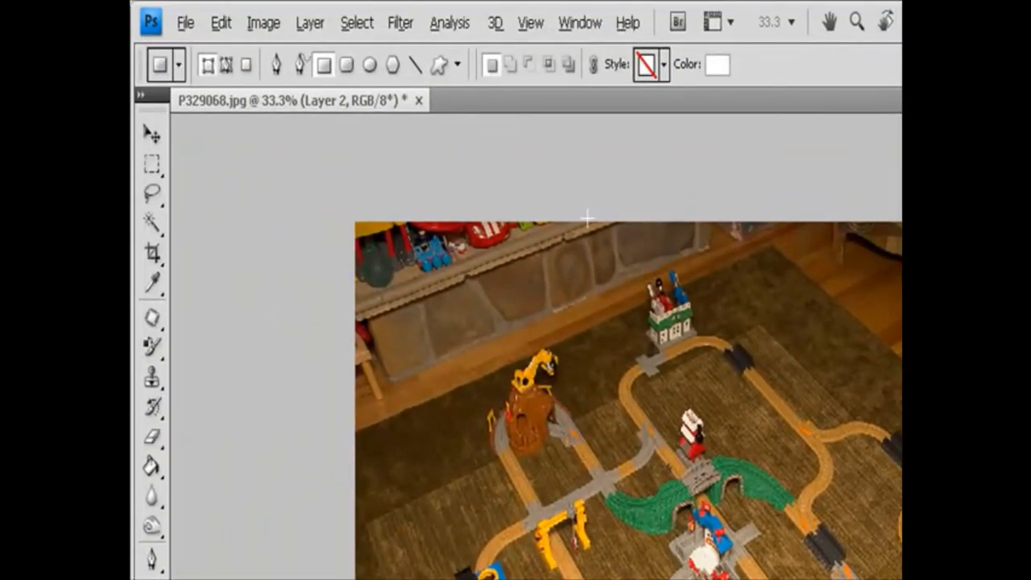
Try the Layer Mask Hide All command on the unmasked Layer 2, and undo it.
{"action": "left_click", "coordinate": [310, 22]}
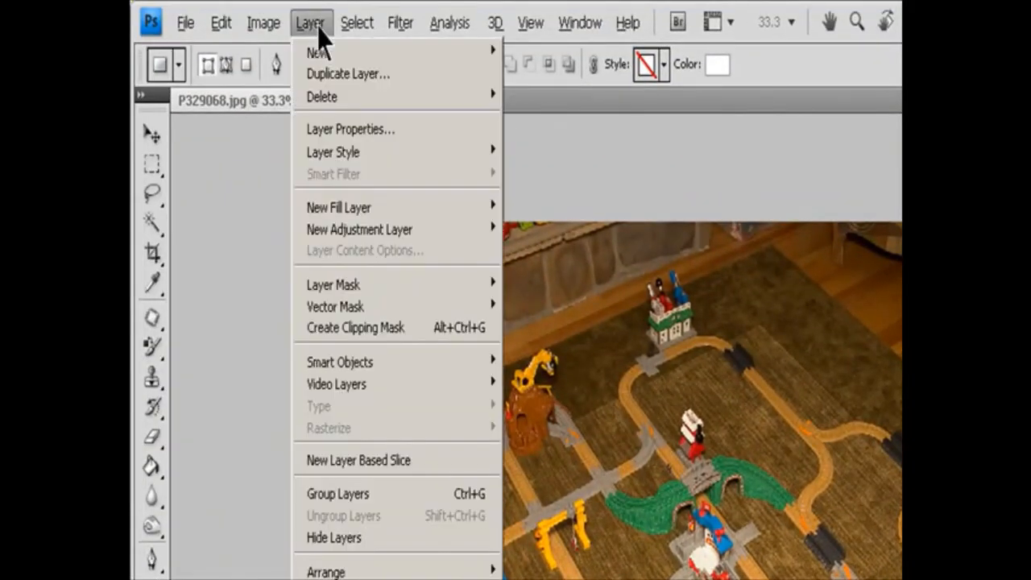
{"action": "mouse_move", "coordinate": [400, 290]}
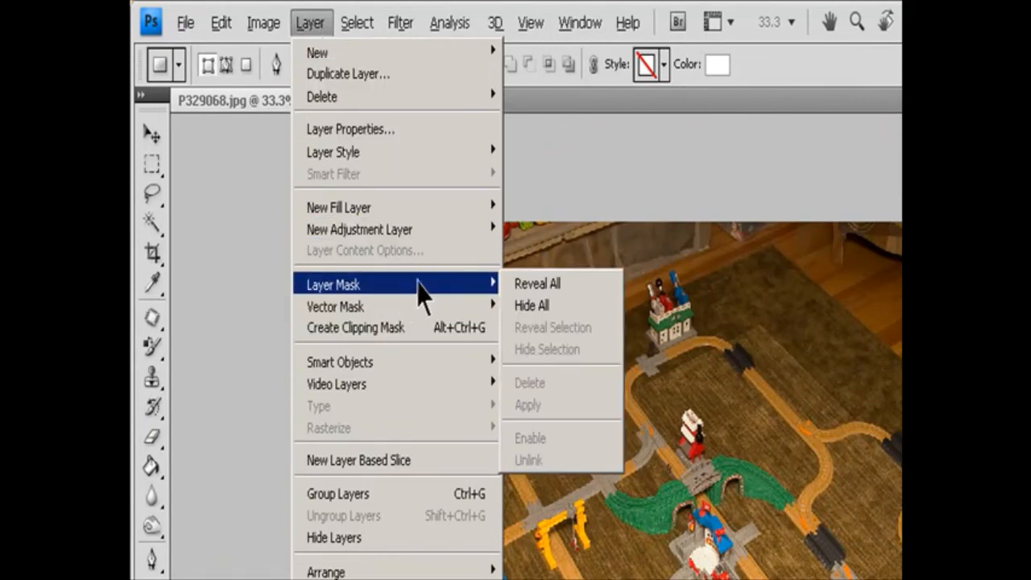
{"action": "left_click", "coordinate": [550, 302]}
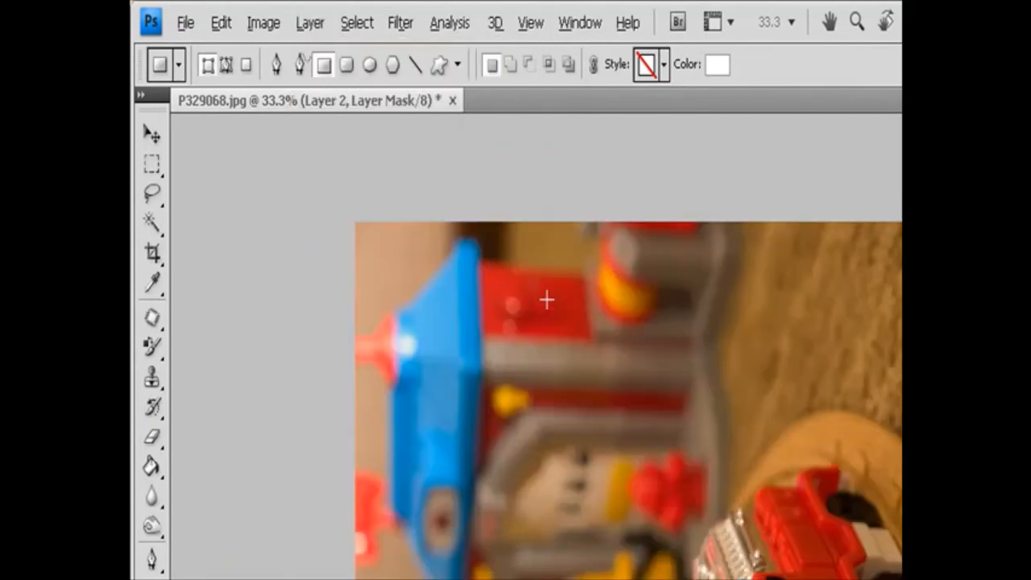
{"action": "key", "text": "ctrl+z"}
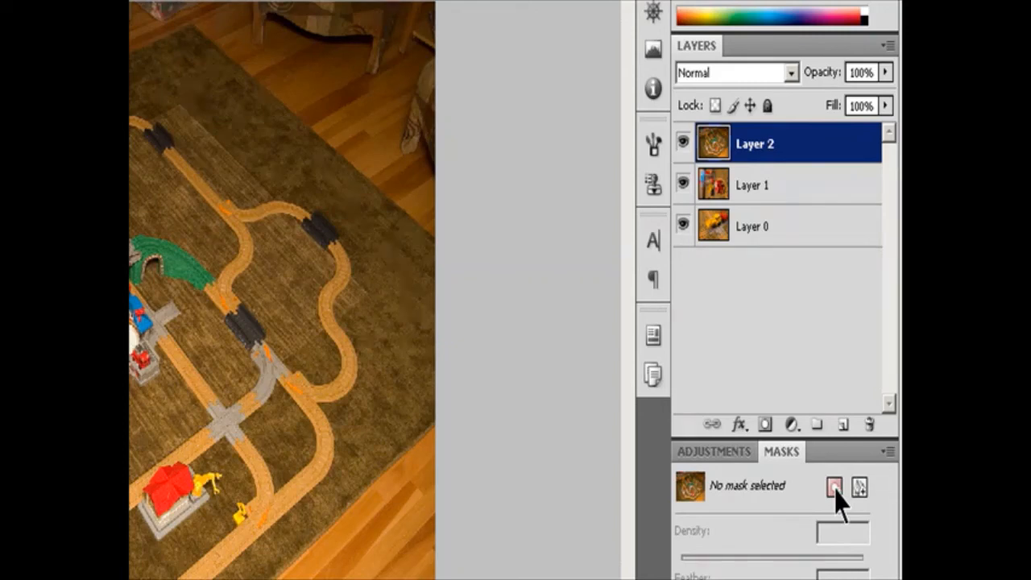
Add a white pixel mask to Layer 2, undo it, and add a black mask that hides the whole layer.
{"action": "left_click", "coordinate": [834, 488]}
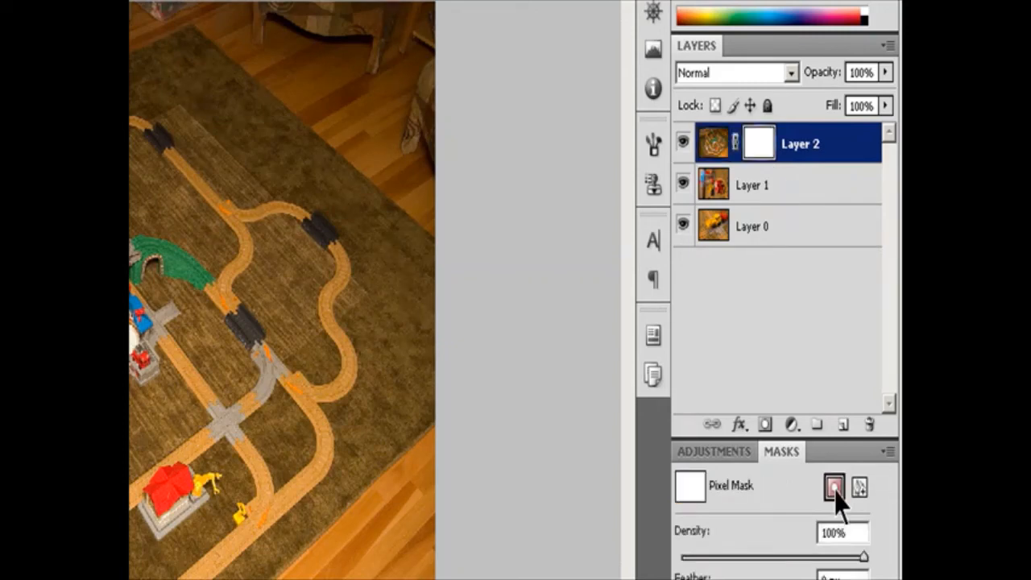
{"action": "key", "text": "ctrl+z"}
{"action": "left_click", "coordinate": [834, 488], "text": "alt"}
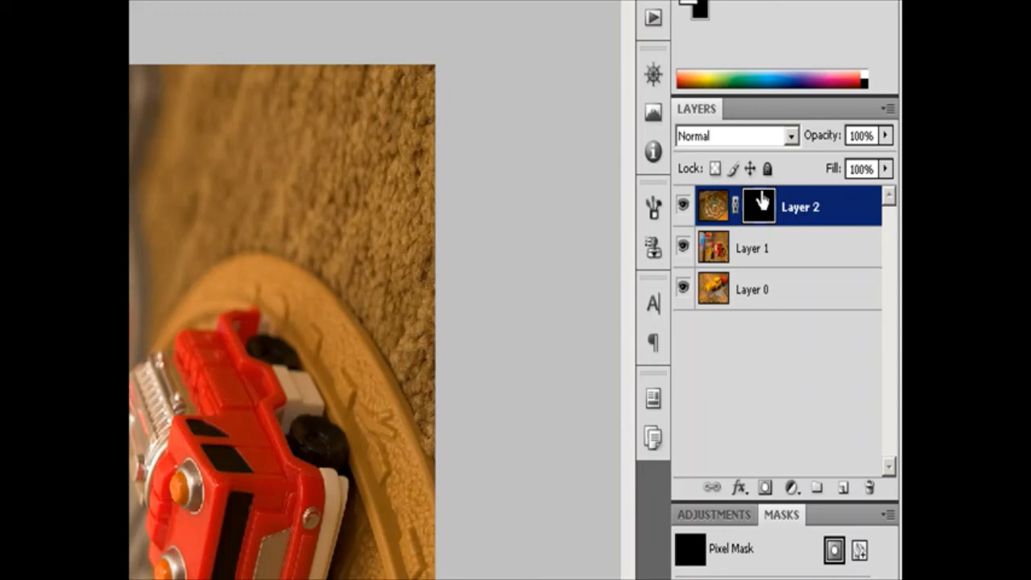
Move Layer 2's black mask to Layer 1, undo the move, and copy the mask onto Layer 1 instead.
{"action": "left_click_drag", "start_coordinate": [761, 203], "coordinate": [771, 265]}
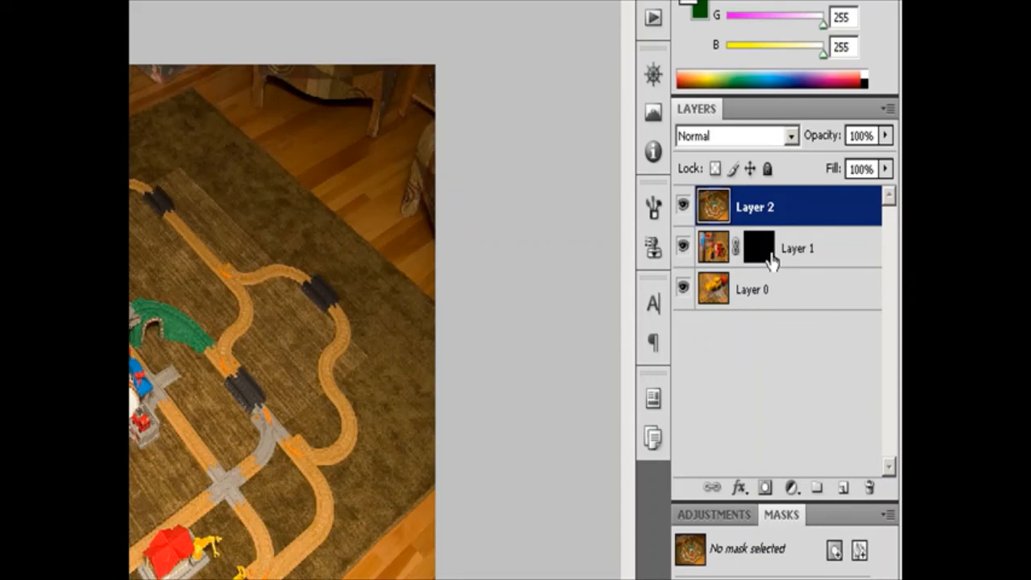
{"action": "key", "text": "ctrl+z"}
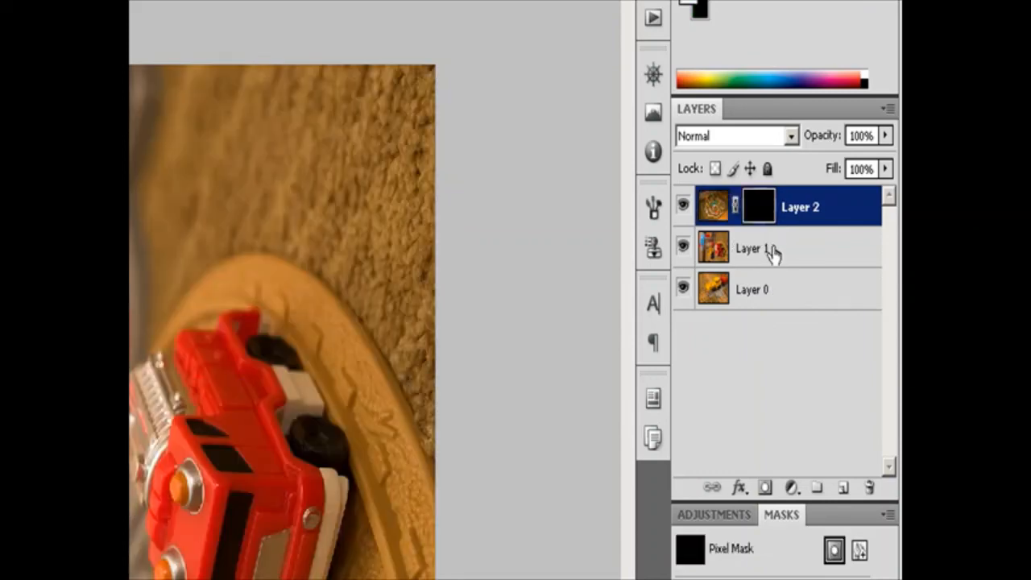
{"action": "left_click_drag", "start_coordinate": [760, 214], "coordinate": [771, 249]}
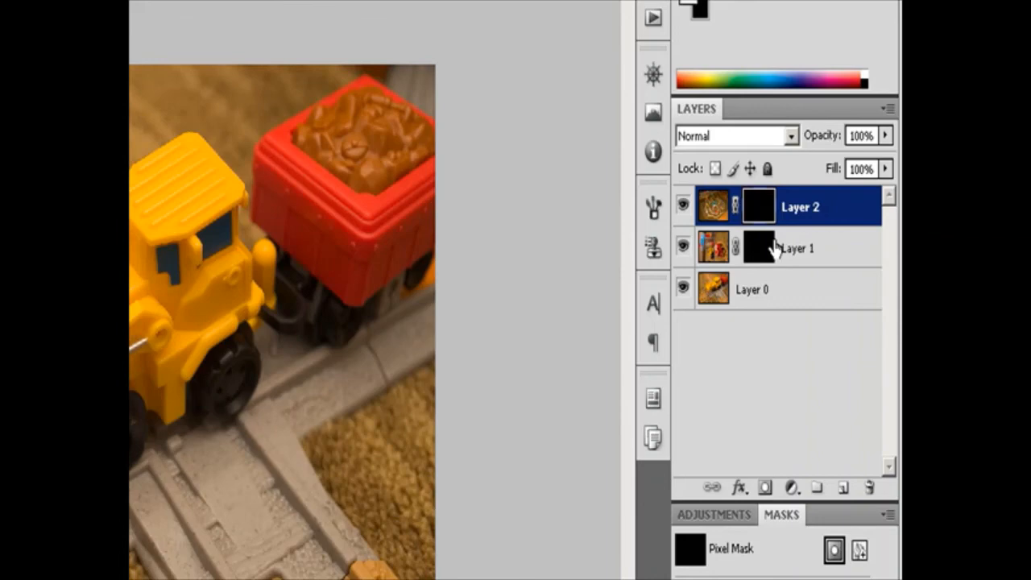